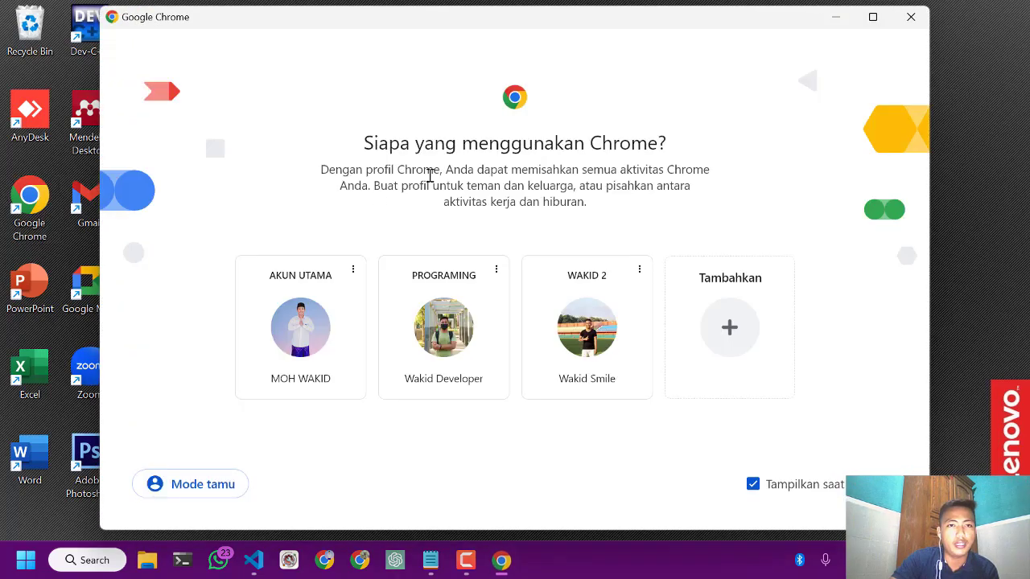
Open the browser with the PROGRAMING profile, search Google for erdplus and go to the ERDPlus website
{"action": "left_click", "coordinate": [461, 330]}
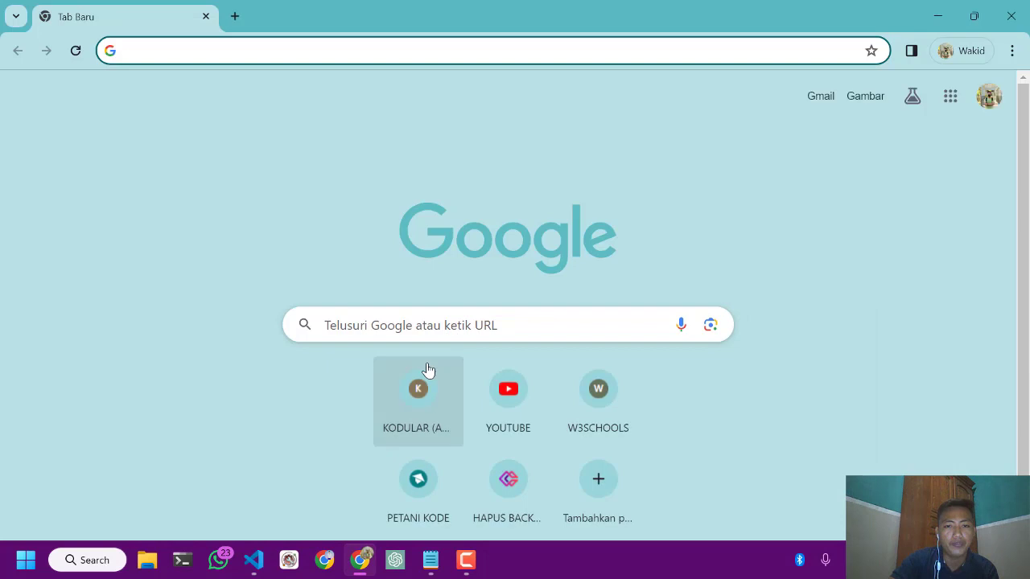
{"action": "left_click", "coordinate": [450, 330]}
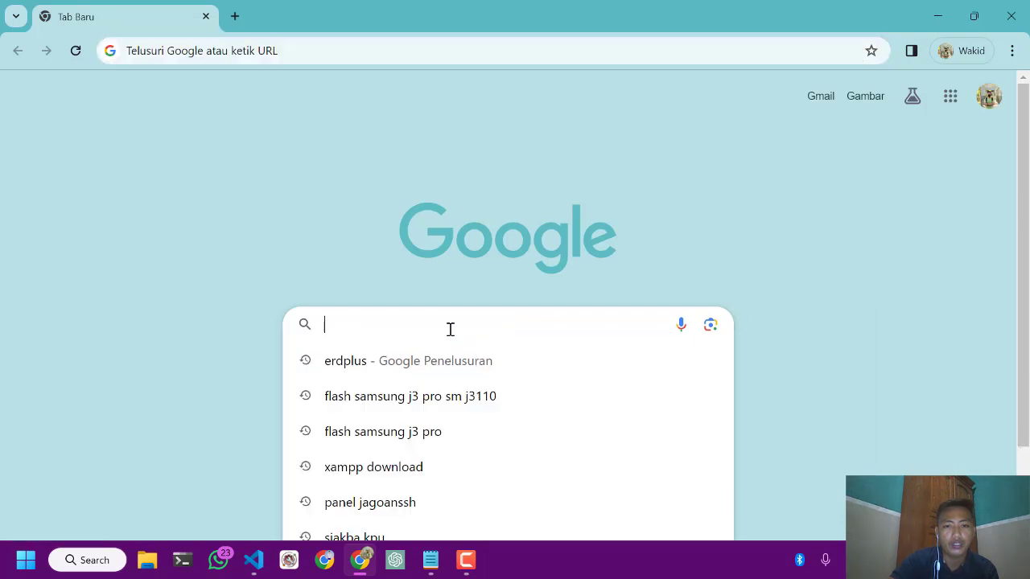
{"action": "left_click", "coordinate": [411, 367]}
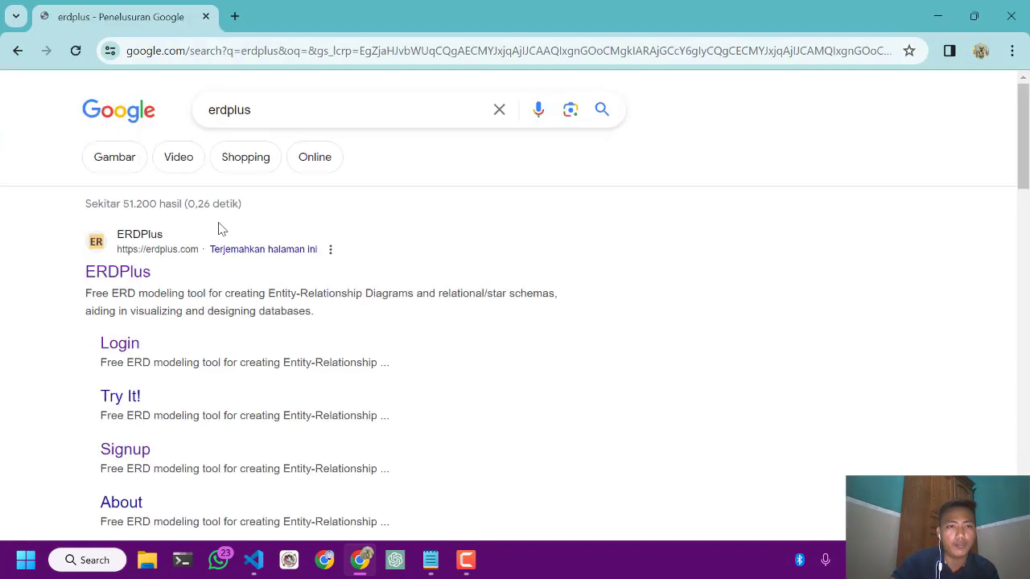
{"action": "left_click", "coordinate": [121, 274]}
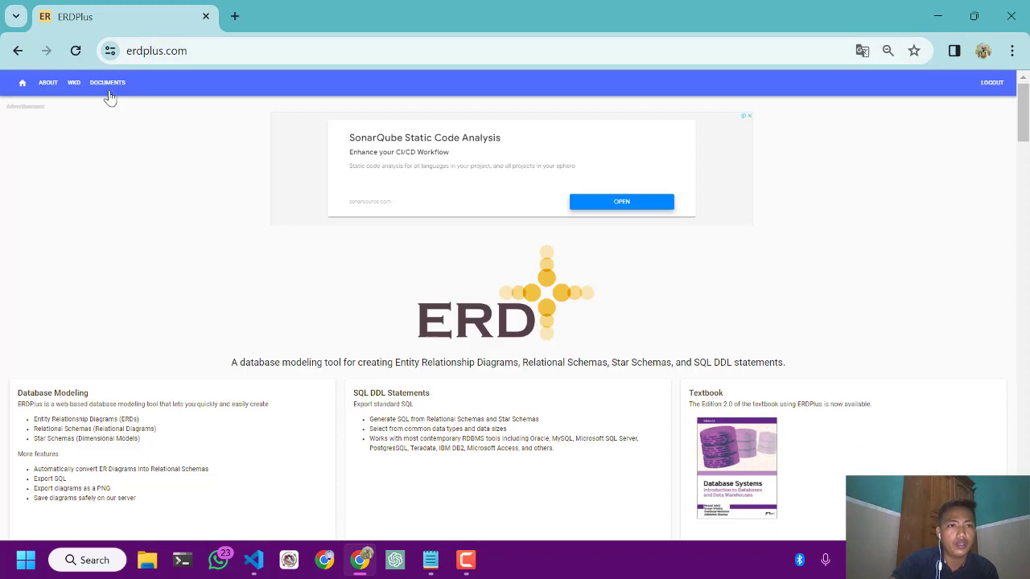
Open the saved BASIS DATA diagram and examine its entities, attributes and relationships
{"action": "left_click", "coordinate": [107, 87]}
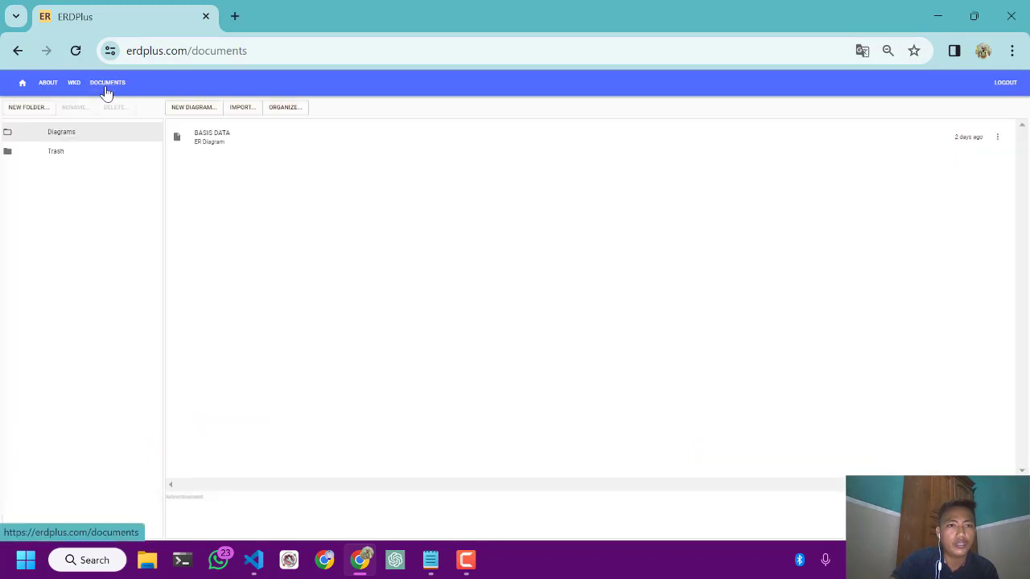
{"action": "left_click", "coordinate": [219, 147]}
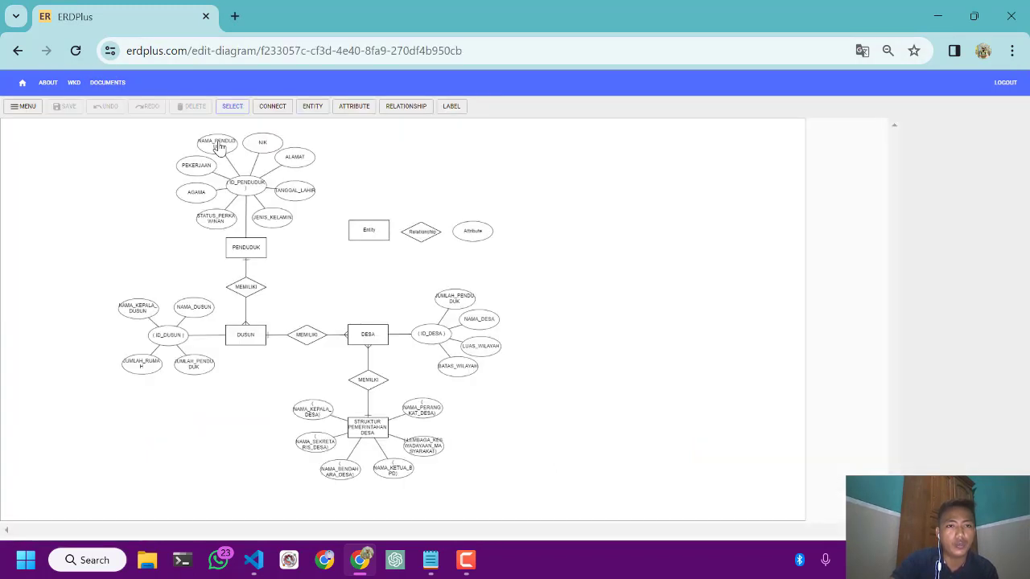
{"action": "scroll", "coordinate": [262, 227], "scroll_direction": "up", "scroll_amount": 3}
{"action": "scroll", "coordinate": [262, 227], "scroll_direction": "down", "scroll_amount": 2}
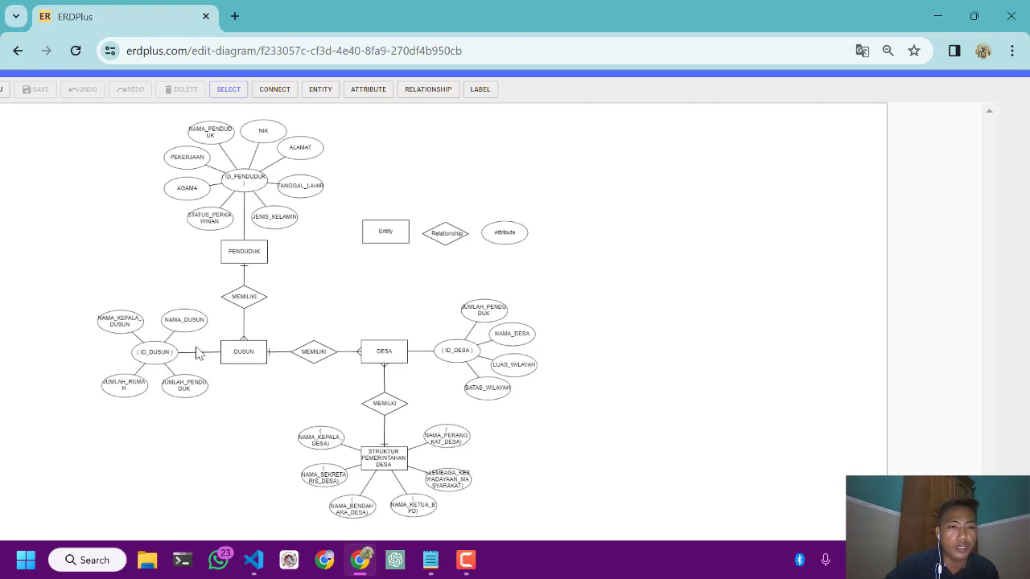
{"action": "scroll", "coordinate": [201, 354], "scroll_direction": "down", "scroll_amount": 1}
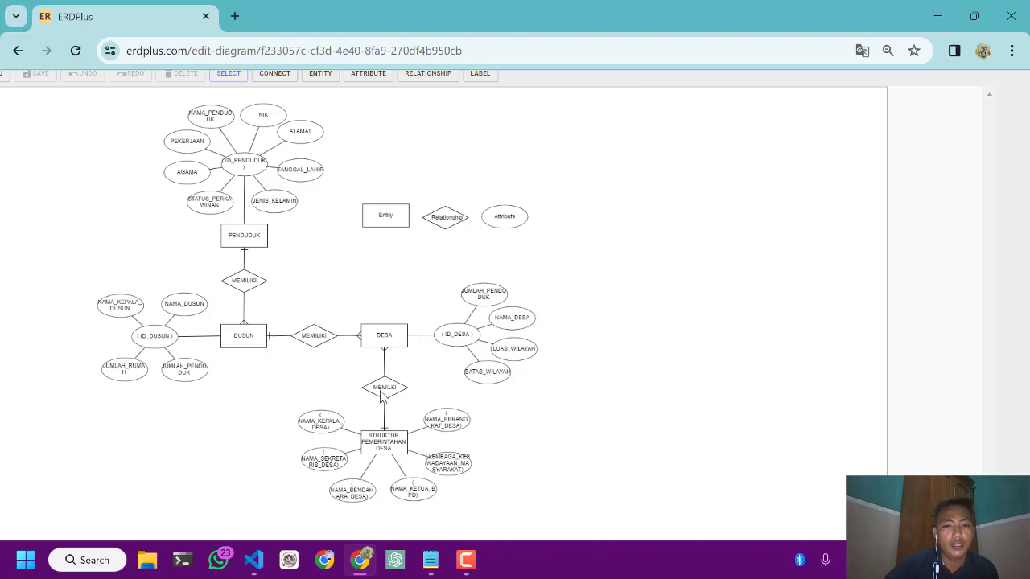
{"action": "scroll", "coordinate": [381, 427], "scroll_direction": "down", "scroll_amount": 1}
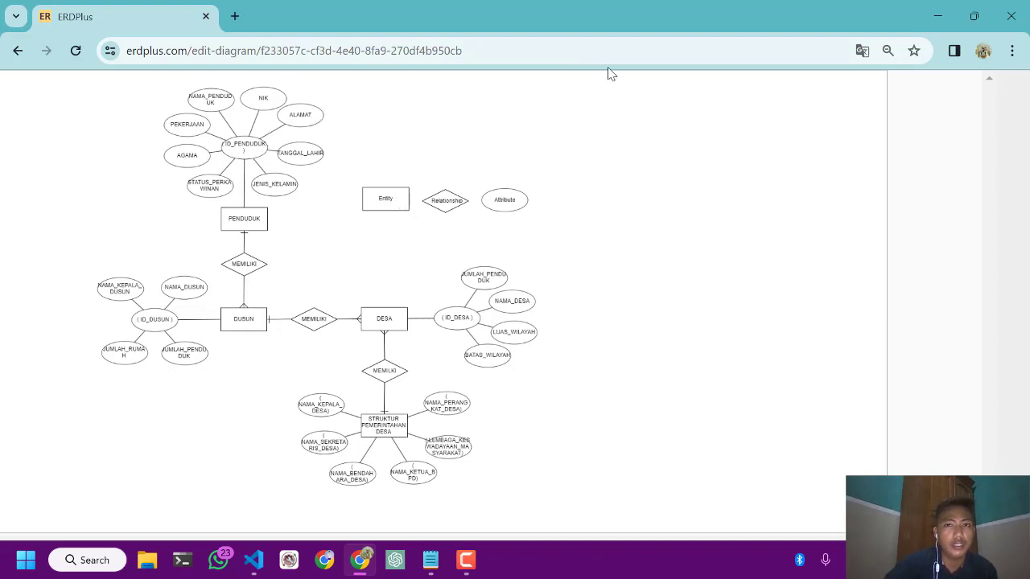
Switch to the XAMPP Control Panel and start the Apache and MySQL modules
{"action": "left_click", "coordinate": [938, 25]}
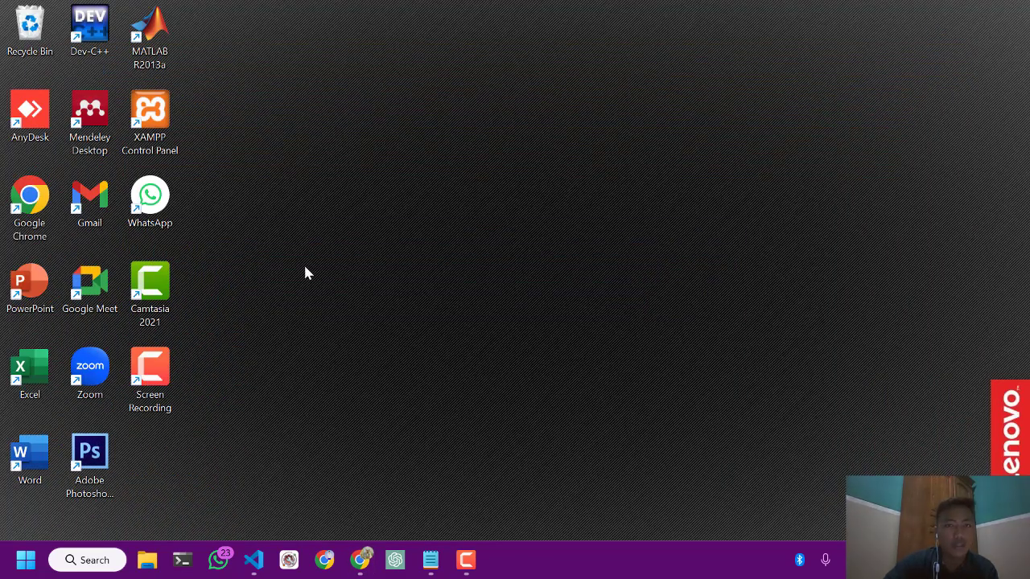
{"action": "left_click", "coordinate": [88, 560]}
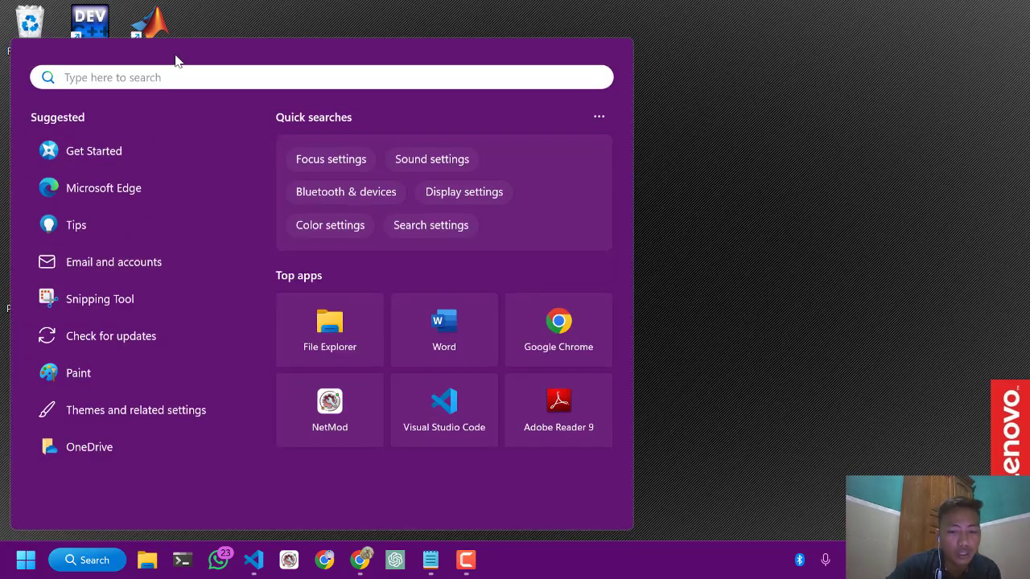
{"action": "type", "text": "xa"}
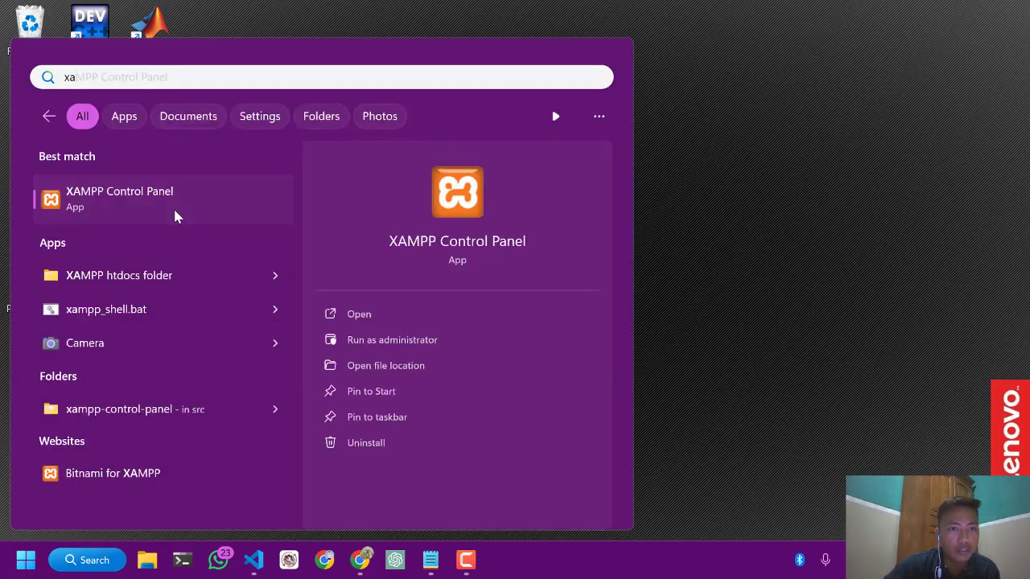
{"action": "left_click", "coordinate": [173, 207]}
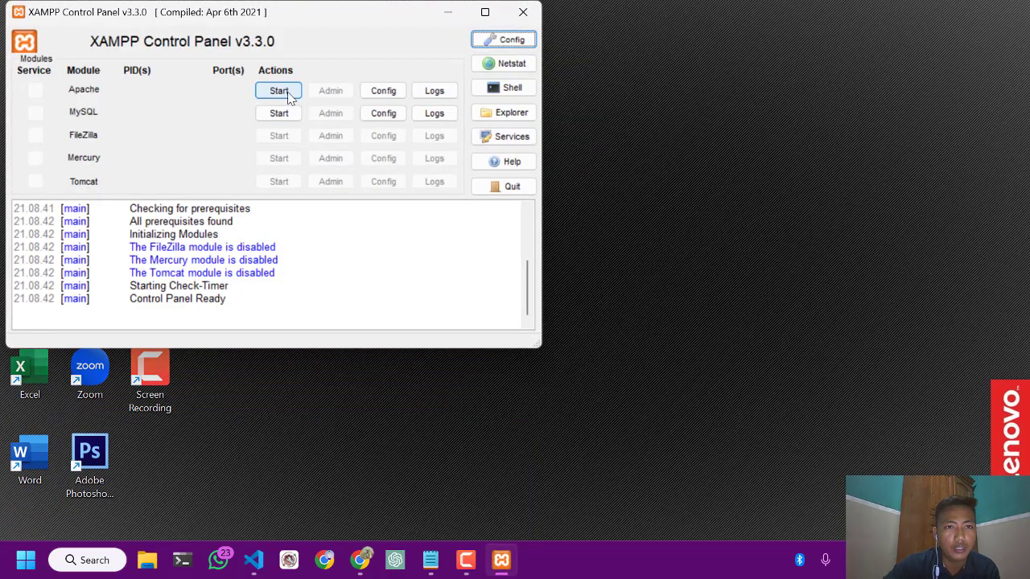
{"action": "left_click", "coordinate": [288, 94]}
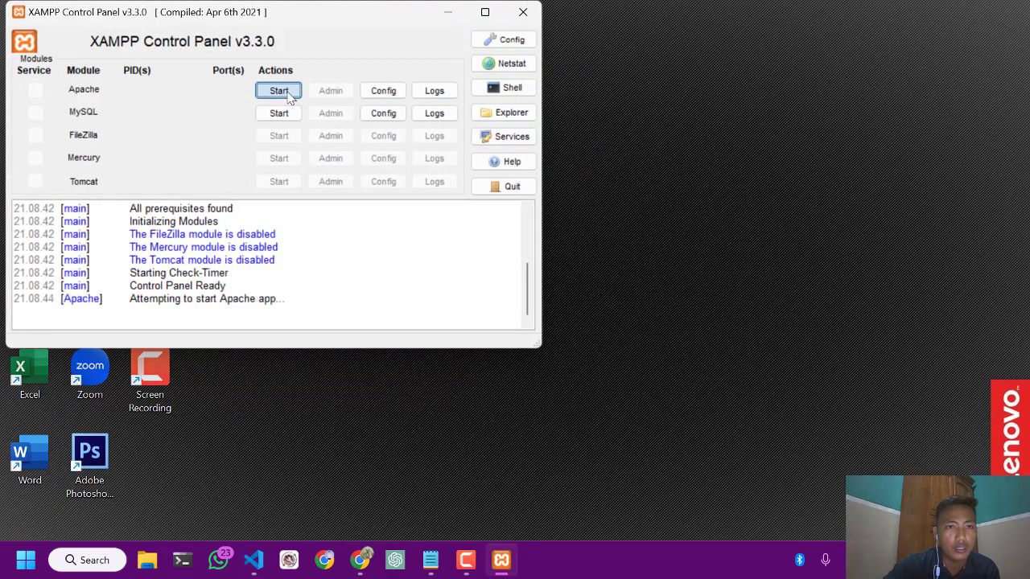
{"action": "left_click", "coordinate": [289, 114]}
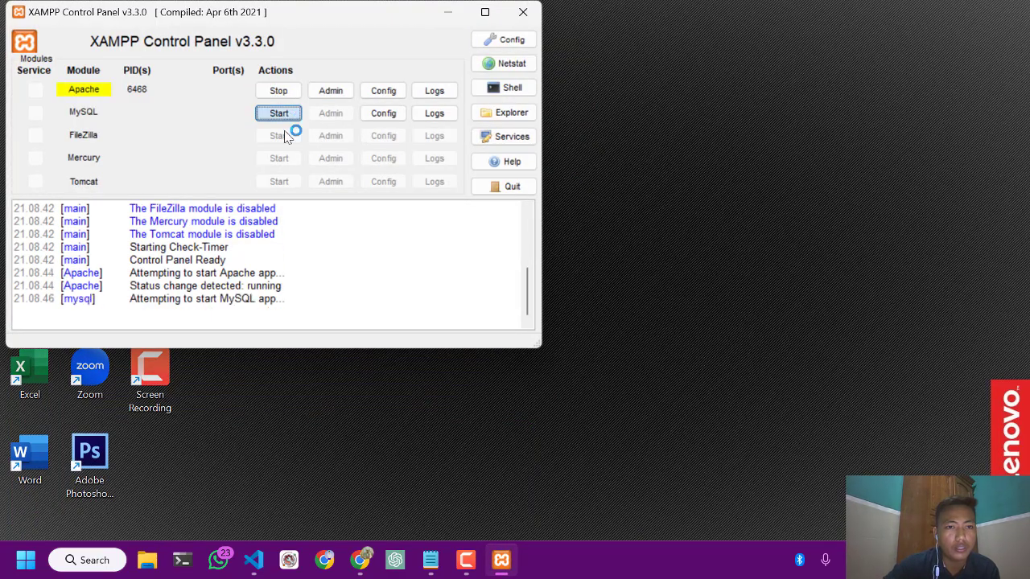
Open phpMyAdmin in the browser from the MySQL module's administration option
{"action": "left_click", "coordinate": [330, 114]}
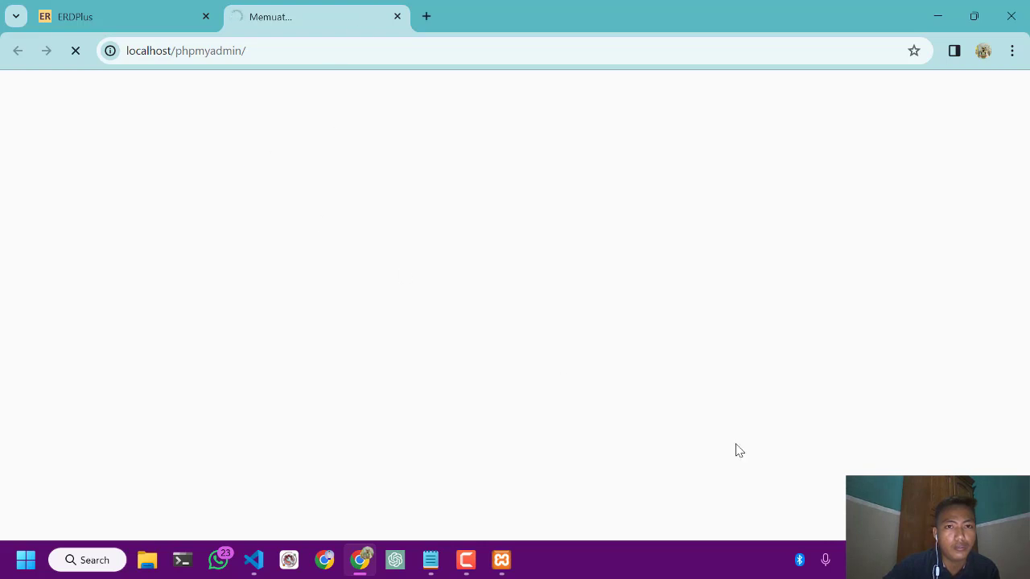
{"action": "left_click", "coordinate": [874, 560]}
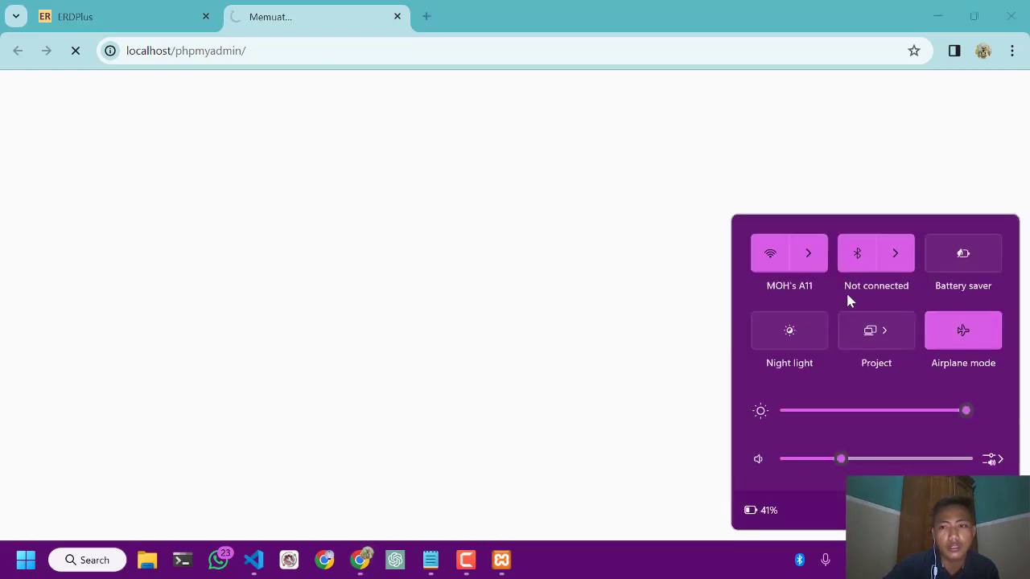
{"action": "left_click", "coordinate": [463, 261]}
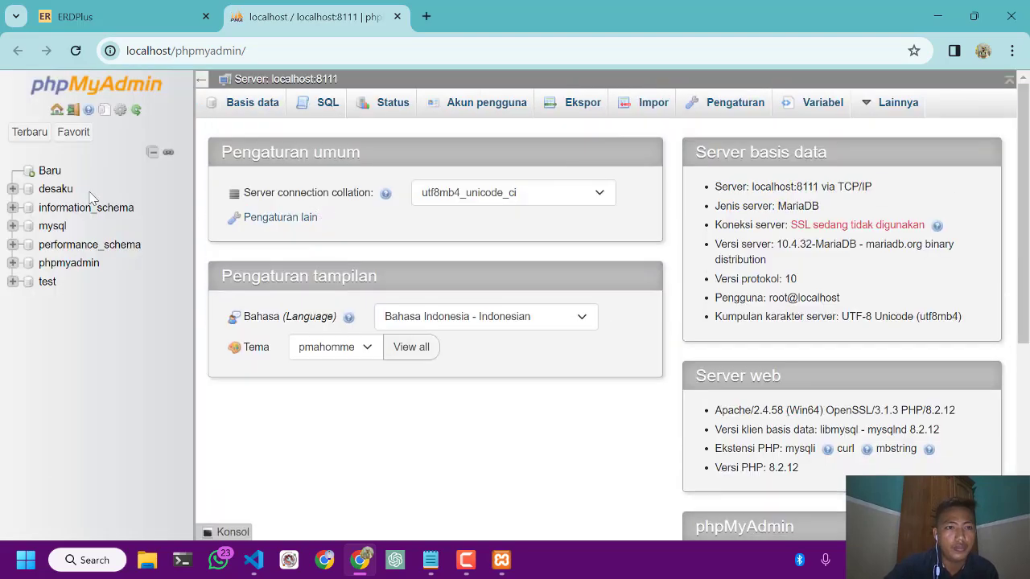
Create a new database named pemerintahan_desa with the utf8mb4_general_ci collation
{"action": "left_click", "coordinate": [46, 172]}
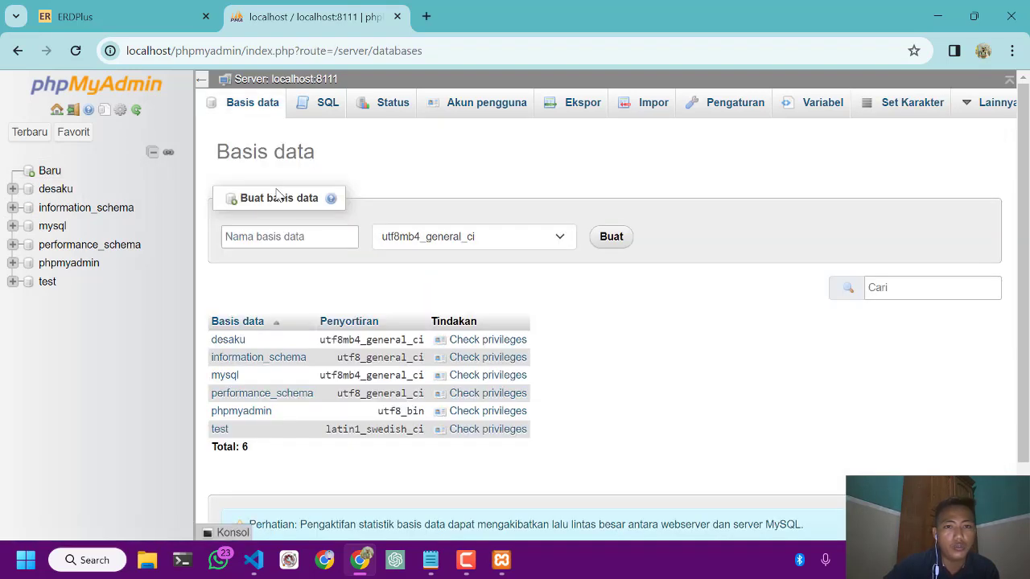
{"action": "left_click", "coordinate": [306, 237]}
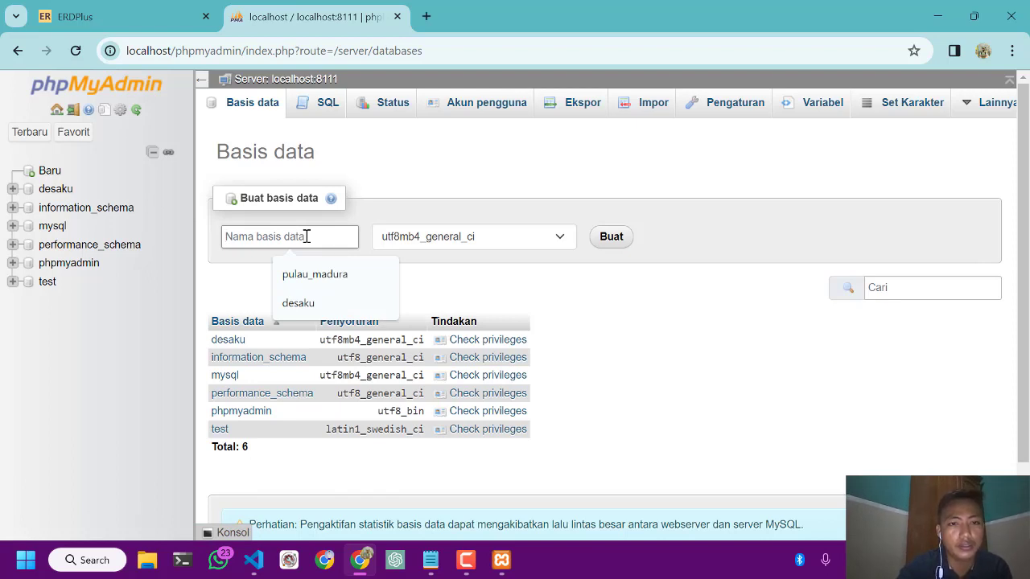
{"action": "key", "text": "Caps_Lock"}
{"action": "key", "text": "Caps_Lock"}
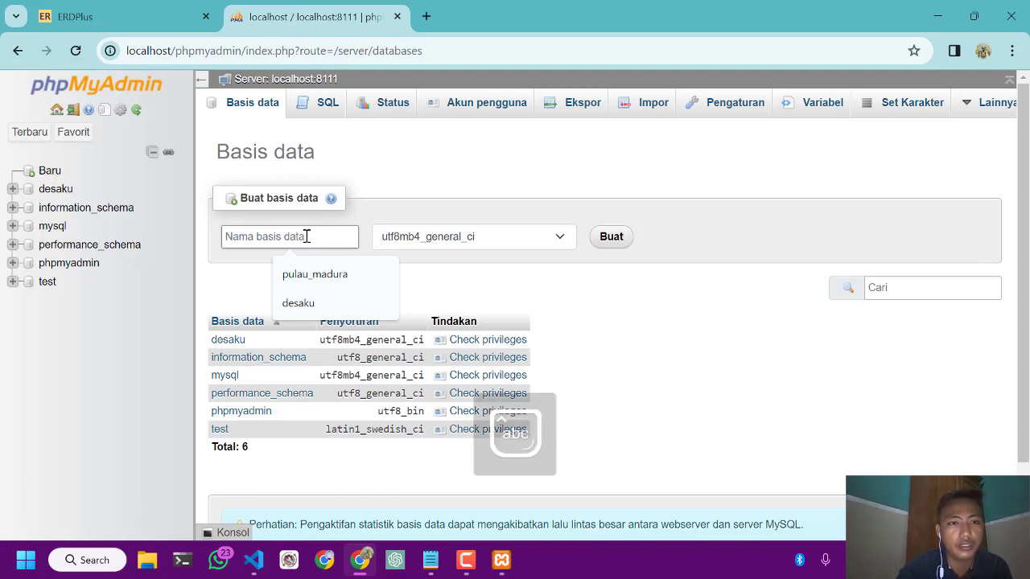
{"action": "type", "text": "s"}
{"action": "key", "text": "BackSpace"}
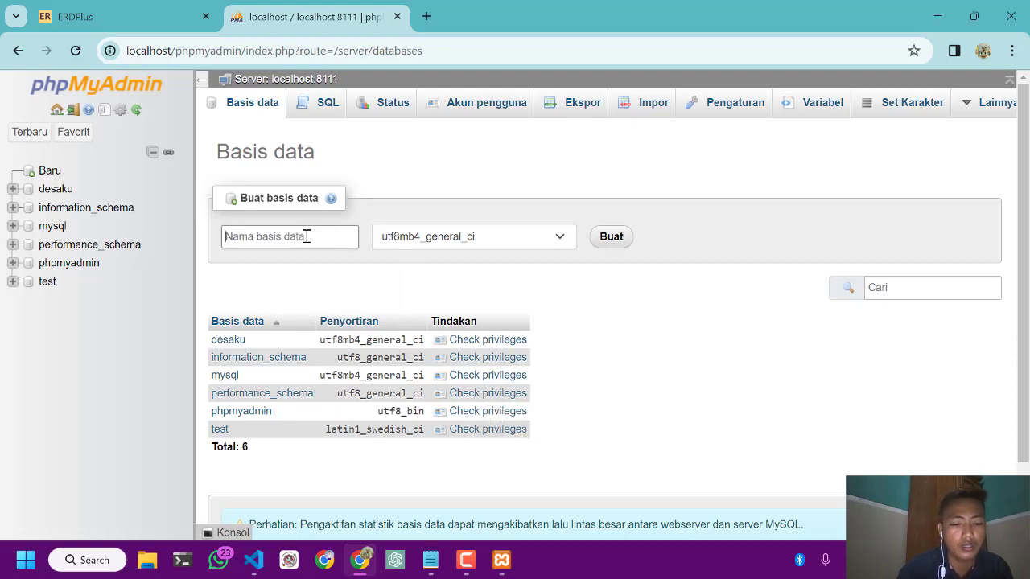
{"action": "type", "text": "p"}
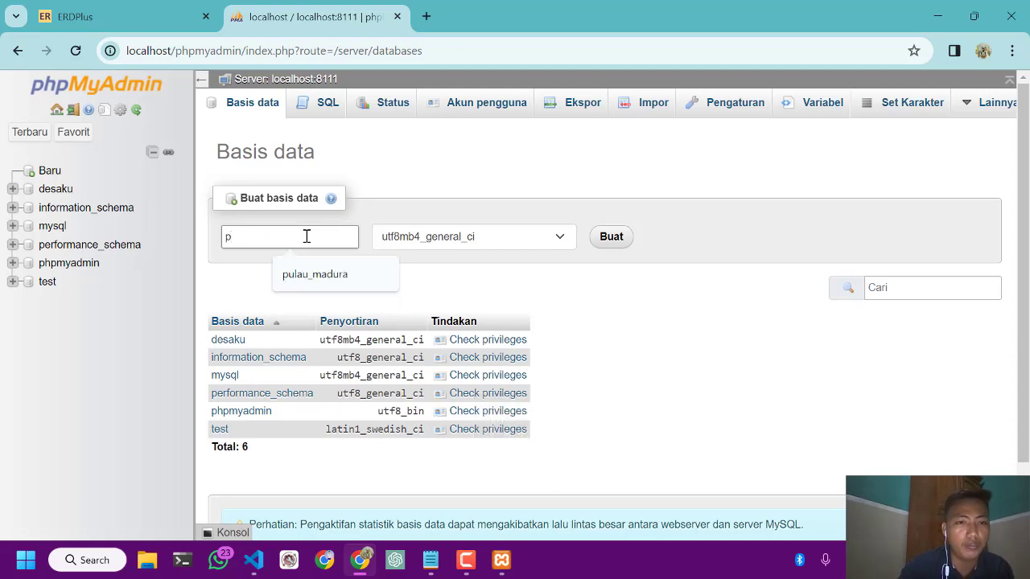
{"action": "type", "text": "emerintaha"}
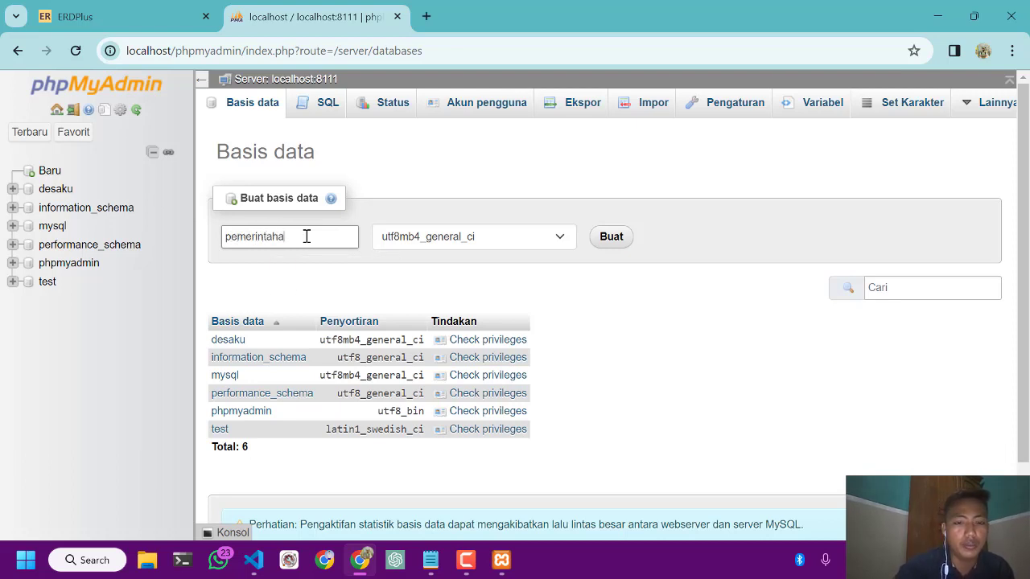
{"action": "type", "text": "n"}
{"action": "key", "text": "Caps_Lock"}
{"action": "type", "text": "-"}
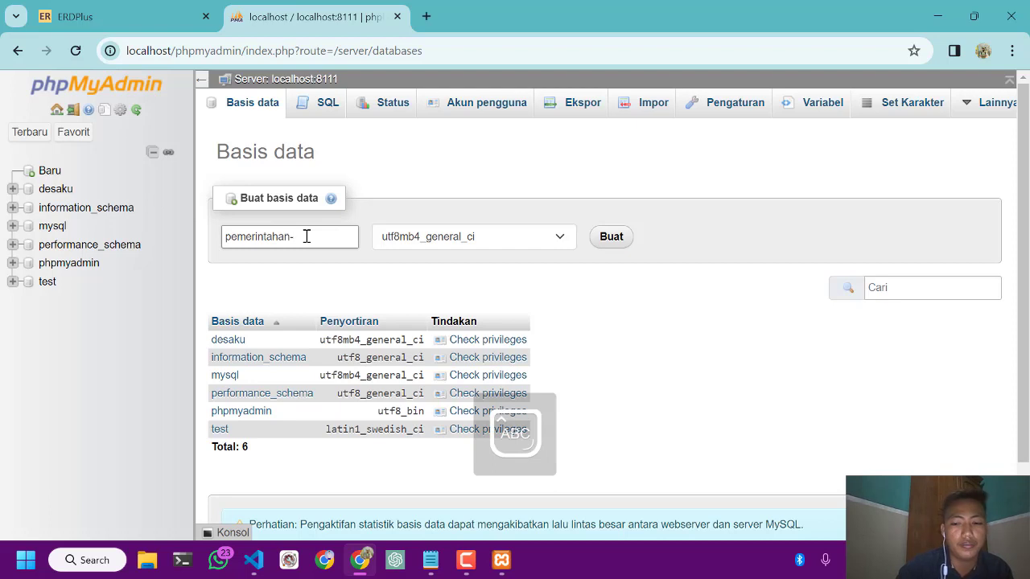
{"action": "type", "text": "DESA\\\\"}
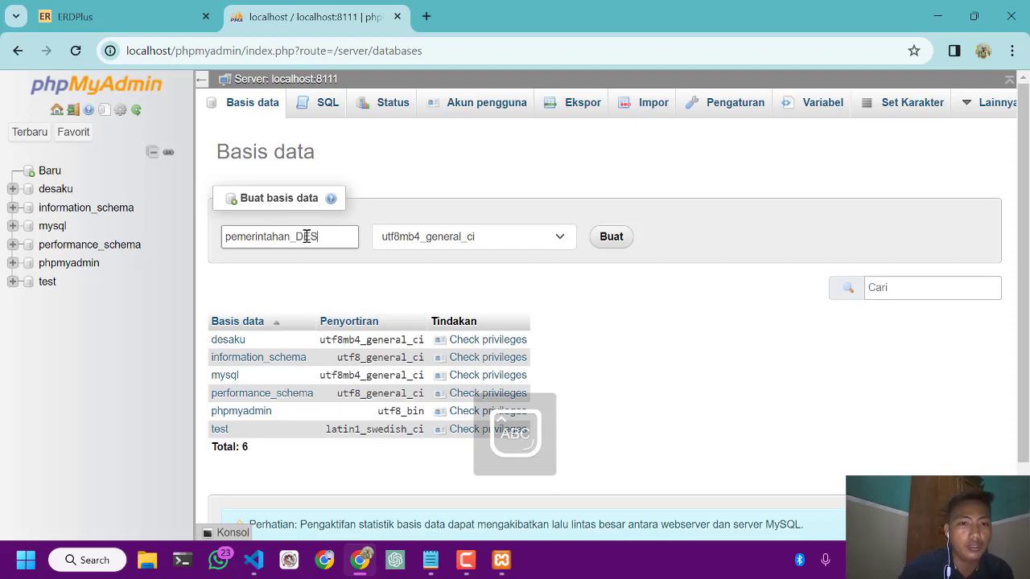
{"action": "key", "text": "BackSpace"}
{"action": "key", "text": "BackSpace"}
{"action": "key", "text": "BackSpace"}
{"action": "key", "text": "BackSpace"}
{"action": "key", "text": "BackSpace"}
{"action": "key", "text": "BackSpace"}
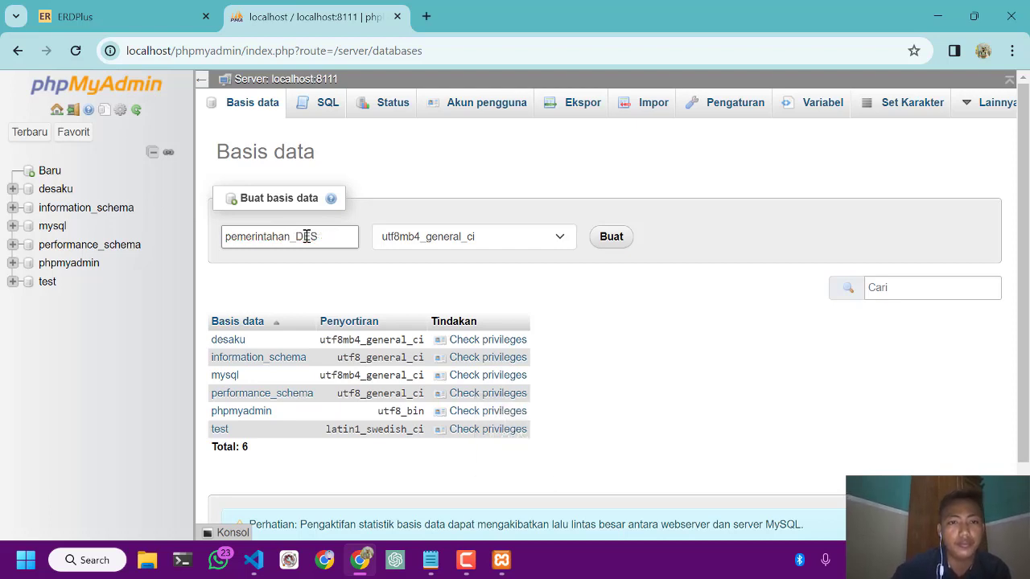
{"action": "key", "text": "Caps_Lock"}
{"action": "type", "text": "ec"}
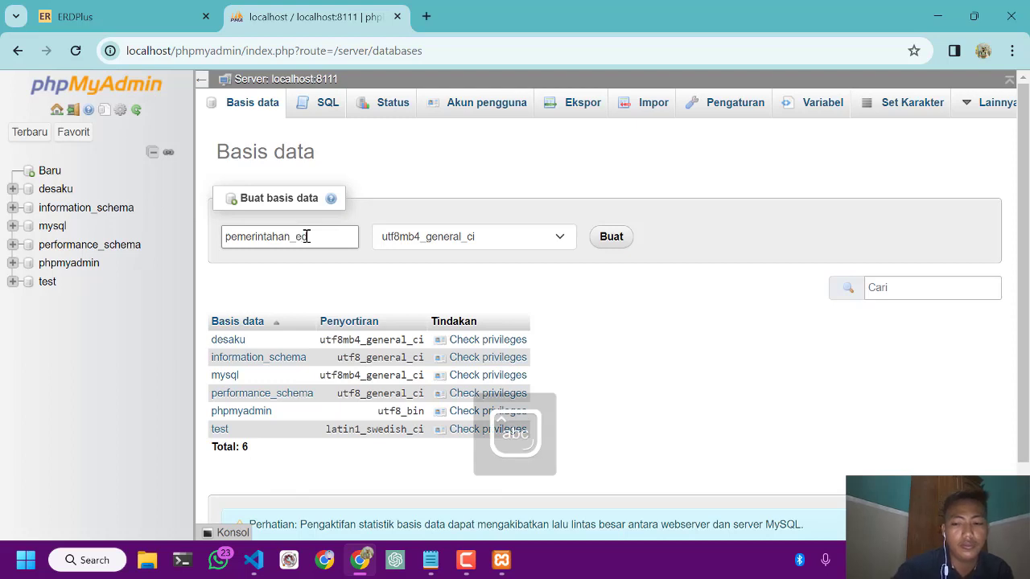
{"action": "key", "text": "BackSpace"}
{"action": "type", "text": "s"}
{"action": "type", "text": "a"}
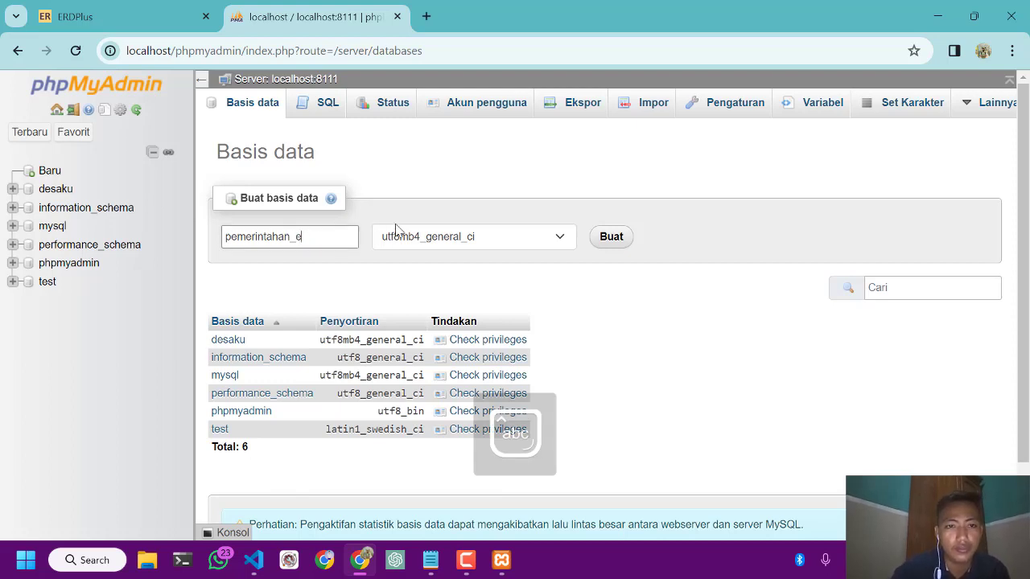
{"action": "key", "text": "BackSpace"}
{"action": "type", "text": "desa"}
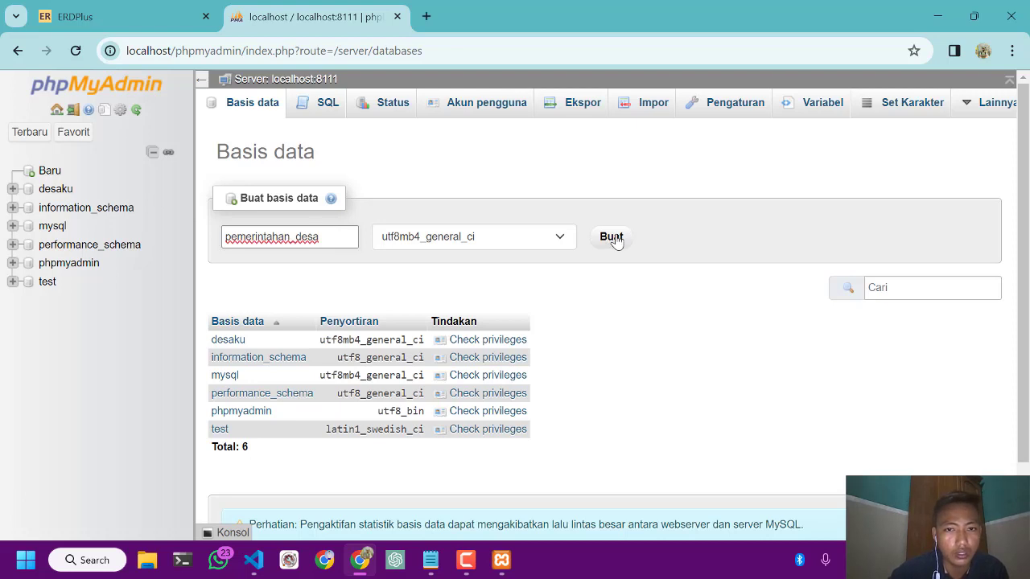
{"action": "left_click", "coordinate": [612, 238]}
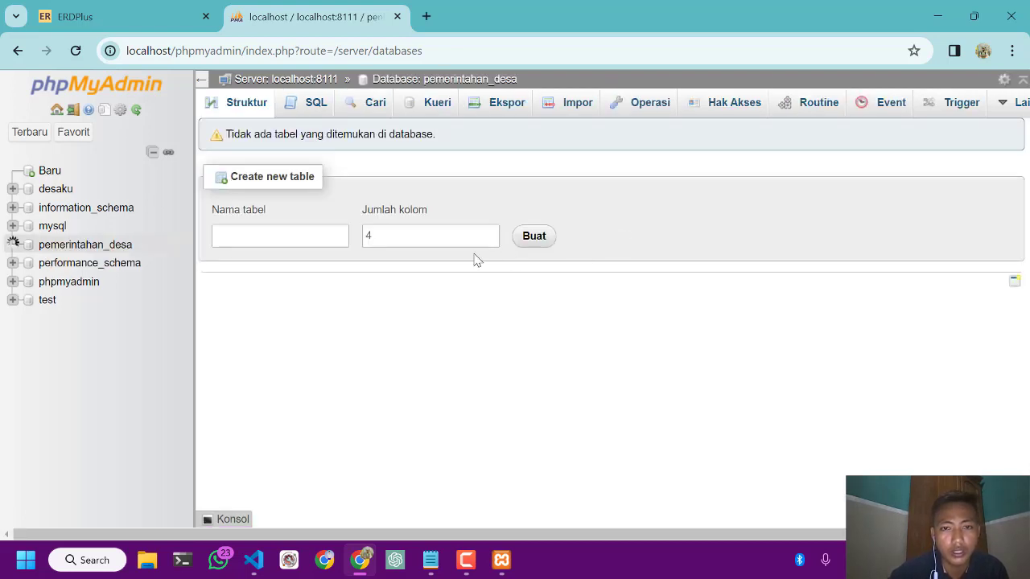
Switch to the Notepad notes and review the planned fields for the DESA, PENDUDUK, DUSUN and STRUKTUR PEMERINTAHAN DESA tables
{"action": "left_click", "coordinate": [423, 563]}
{"action": "scroll", "coordinate": [408, 381], "scroll_direction": "down", "scroll_amount": 2}
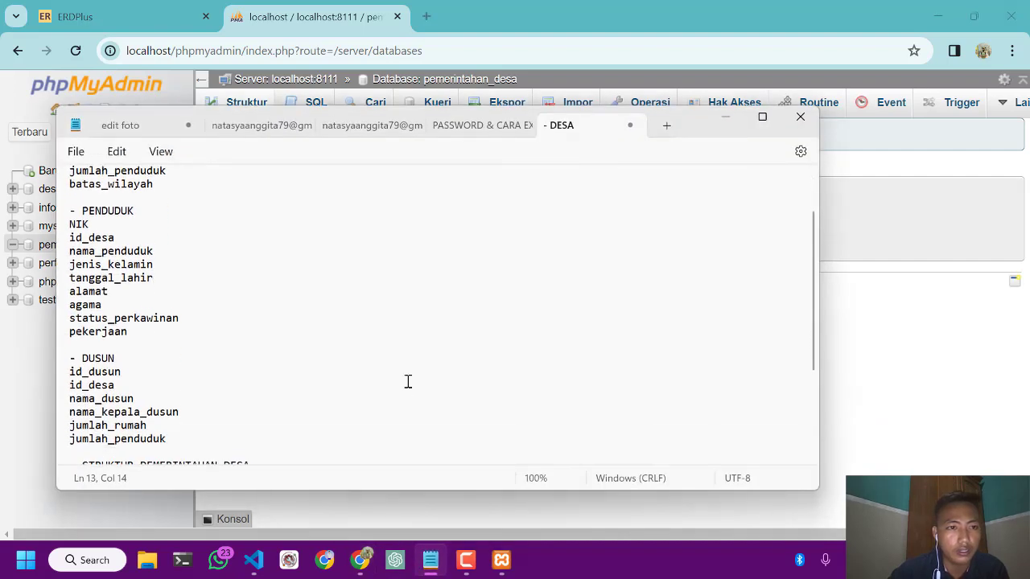
{"action": "scroll", "coordinate": [408, 381], "scroll_direction": "down", "scroll_amount": 4}
{"action": "scroll", "coordinate": [408, 382], "scroll_direction": "up", "scroll_amount": 5}
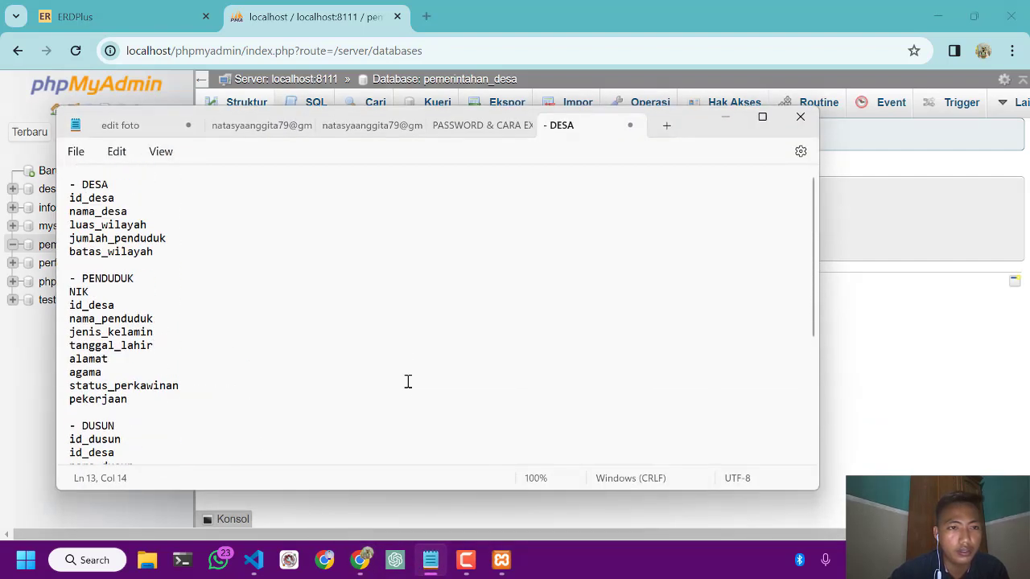
{"action": "scroll", "coordinate": [408, 382], "scroll_direction": "down", "scroll_amount": 5}
{"action": "scroll", "coordinate": [408, 381], "scroll_direction": "up", "scroll_amount": 5}
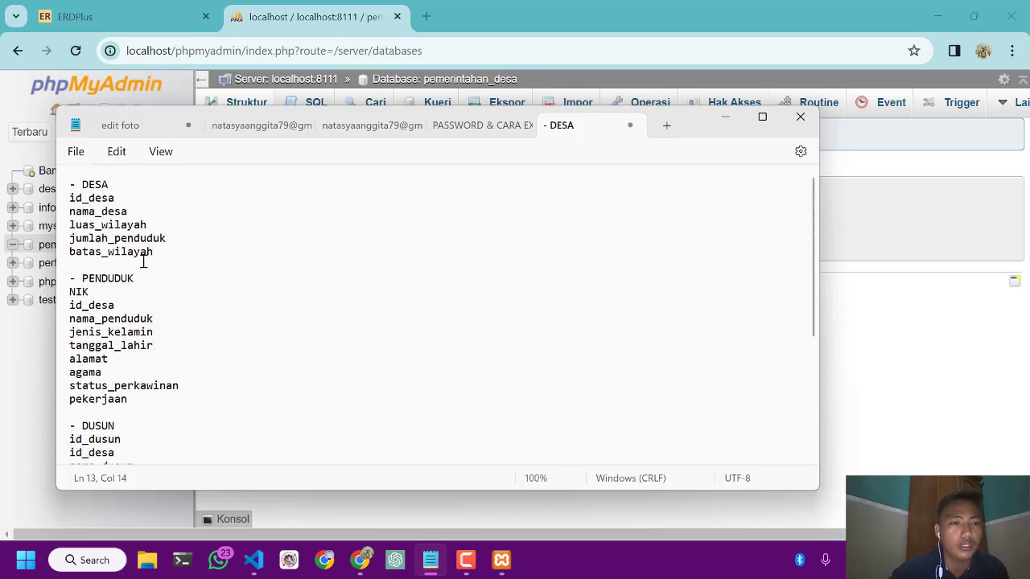
{"action": "scroll", "coordinate": [105, 286], "scroll_direction": "down", "scroll_amount": 4}
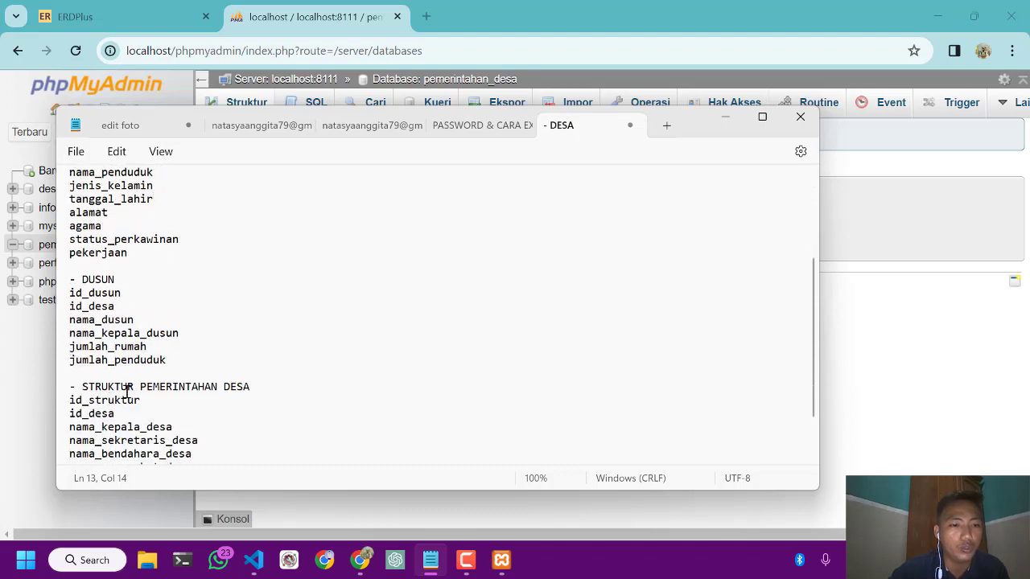
Reread the planned DESA, PENDUDUK and DUSUN fields in the notes, and return to phpMyAdmin
{"action": "scroll", "coordinate": [227, 384], "scroll_direction": "up", "scroll_amount": 4}
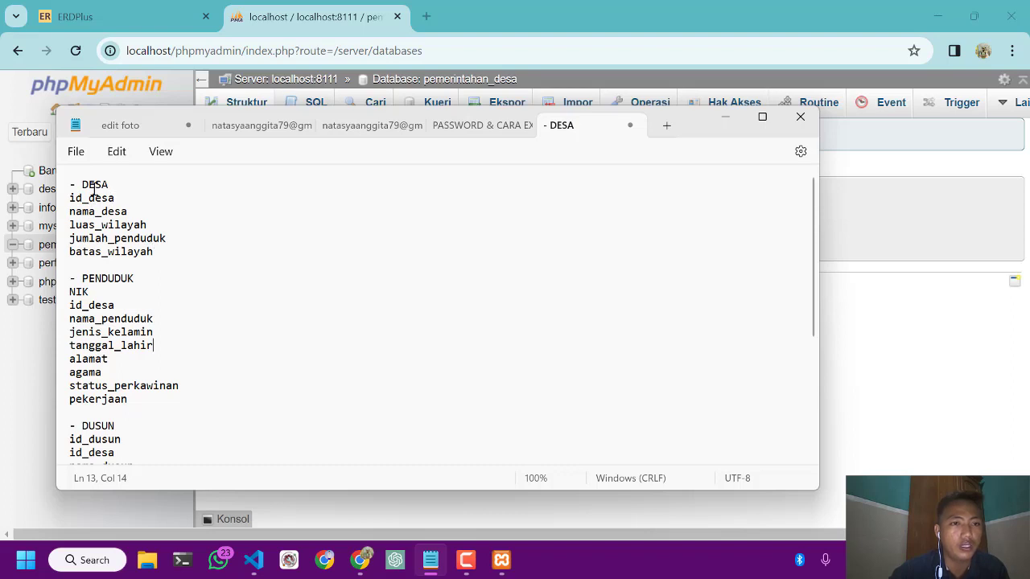
{"action": "scroll", "coordinate": [129, 277], "scroll_direction": "down", "scroll_amount": 5}
{"action": "scroll", "coordinate": [129, 276], "scroll_direction": "up", "scroll_amount": 5}
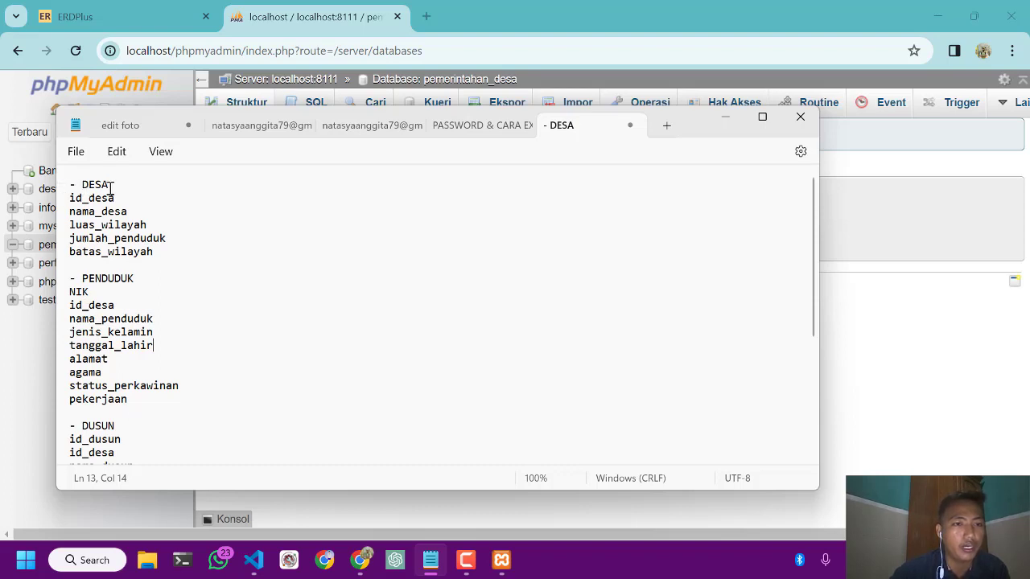
{"action": "left_click", "coordinate": [723, 121]}
Open the structure page of the pemerintahan_desa database and go to the new table's name field
{"action": "left_click", "coordinate": [302, 240]}
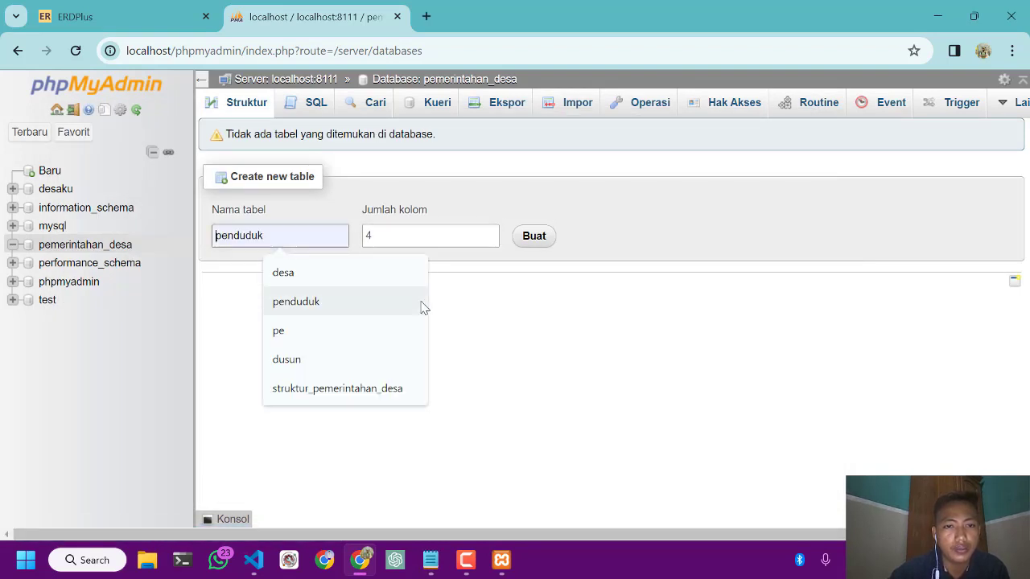
{"action": "left_click", "coordinate": [525, 359]}
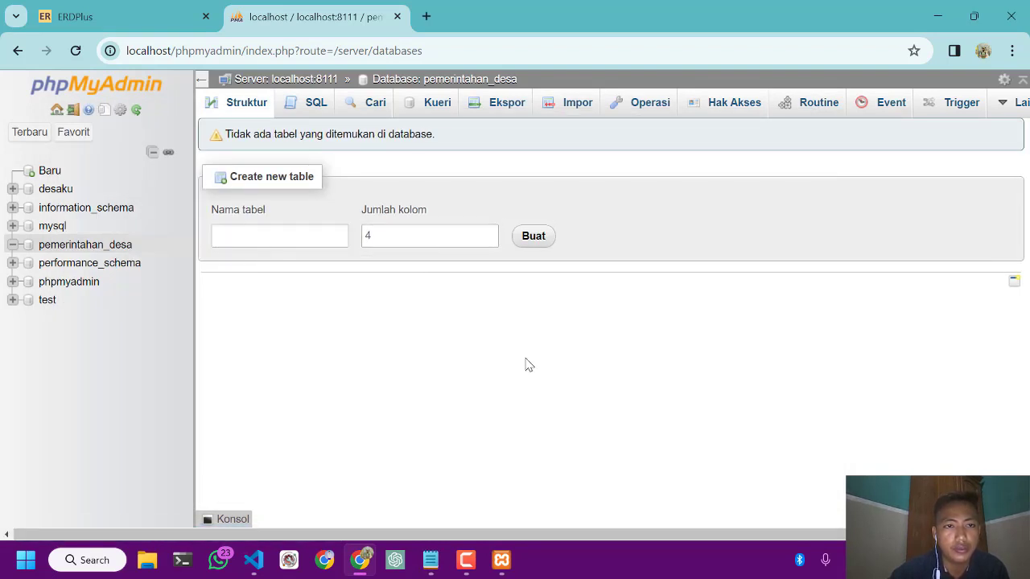
{"action": "left_click", "coordinate": [103, 246]}
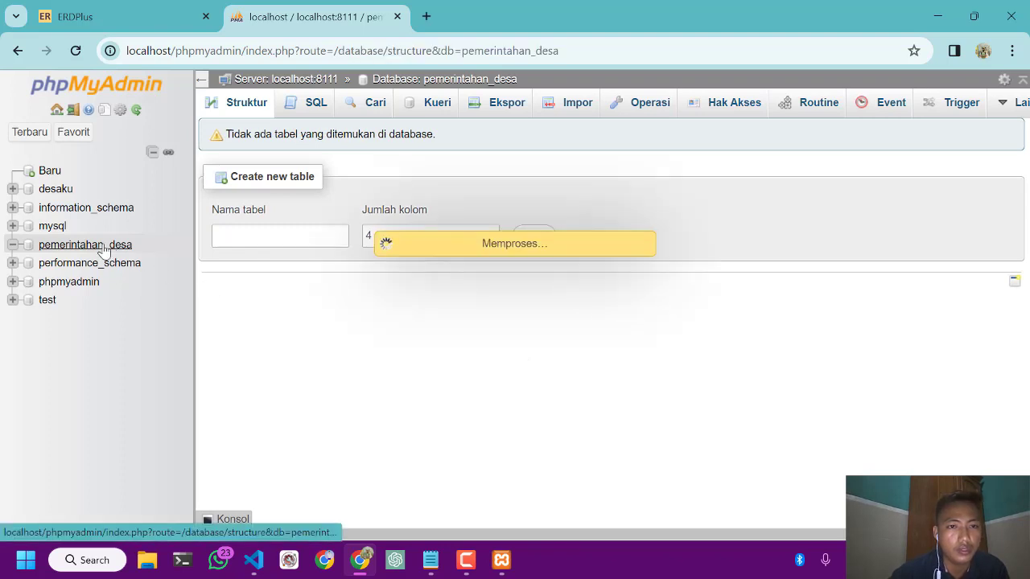
{"action": "left_click", "coordinate": [241, 237]}
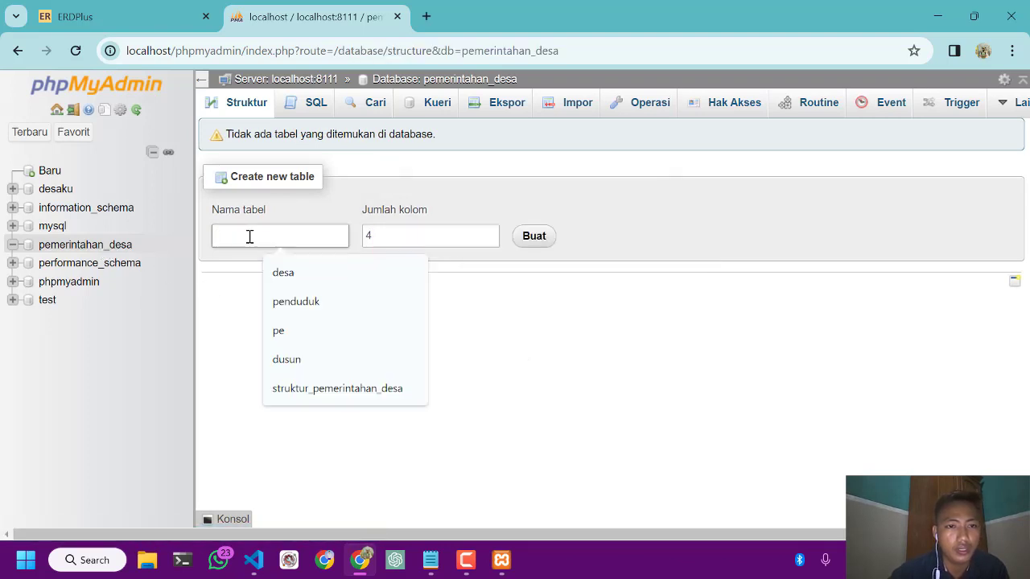
Switch to the Notepad notes to check the DESA table, and return to phpMyAdmin
{"action": "left_click", "coordinate": [500, 560]}
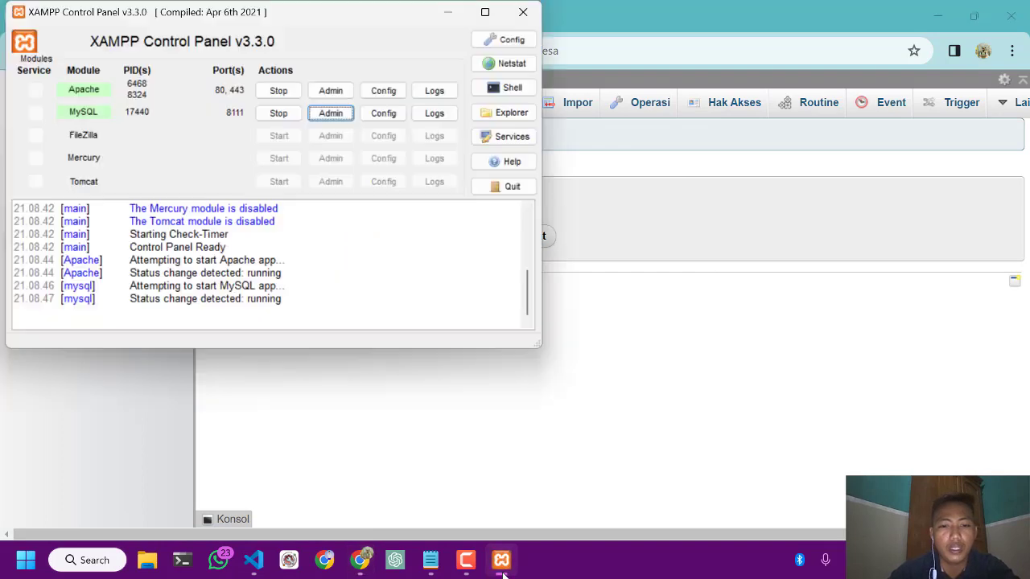
{"action": "left_click", "coordinate": [432, 561]}
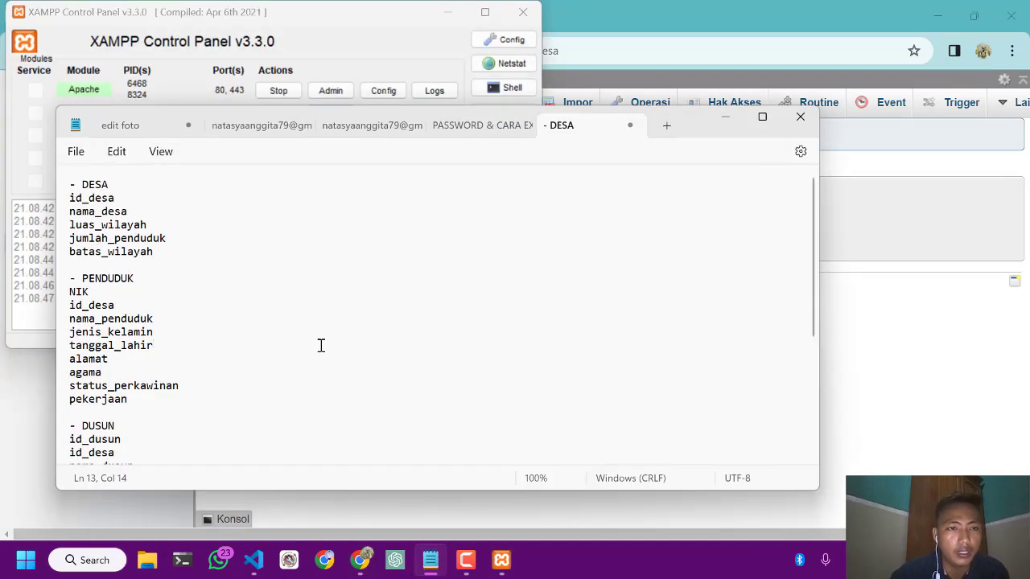
{"action": "left_click", "coordinate": [724, 119]}
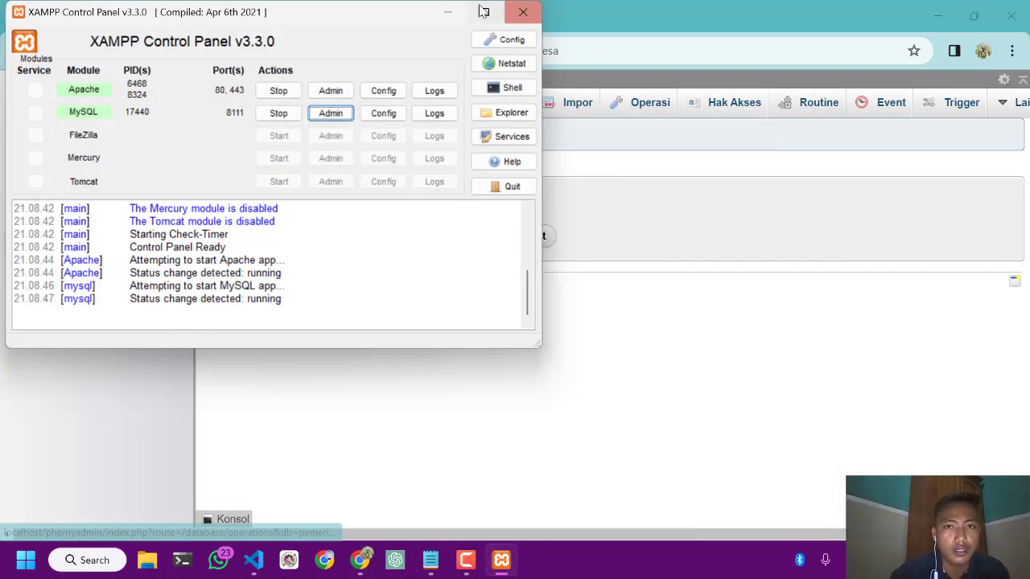
{"action": "left_click", "coordinate": [447, 12]}
Start a new table named desa with 4 columns, checking the name against the Notepad notes
{"action": "left_click", "coordinate": [296, 236]}
{"action": "type", "text": "desa"}
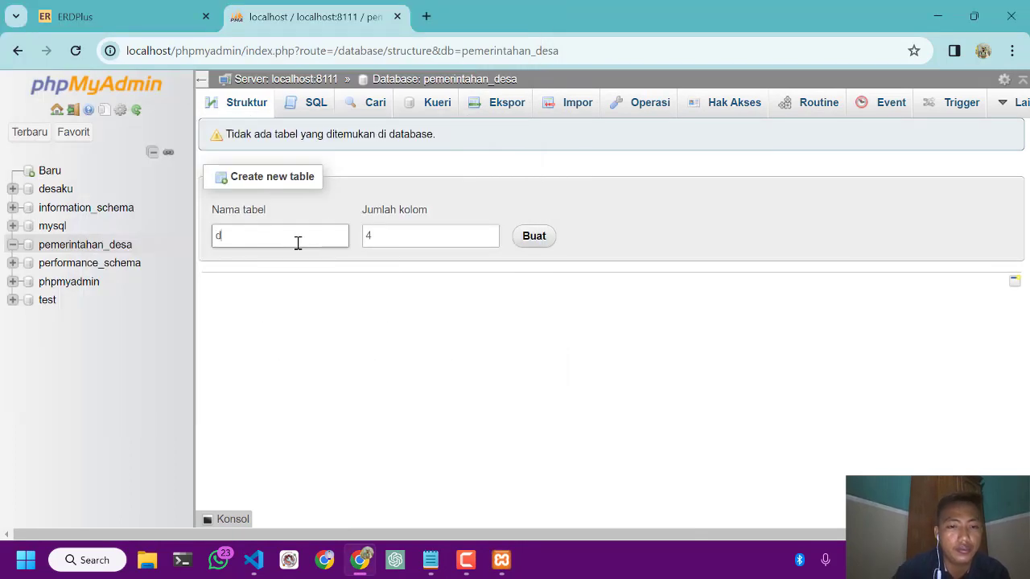
{"action": "left_click", "coordinate": [429, 561]}
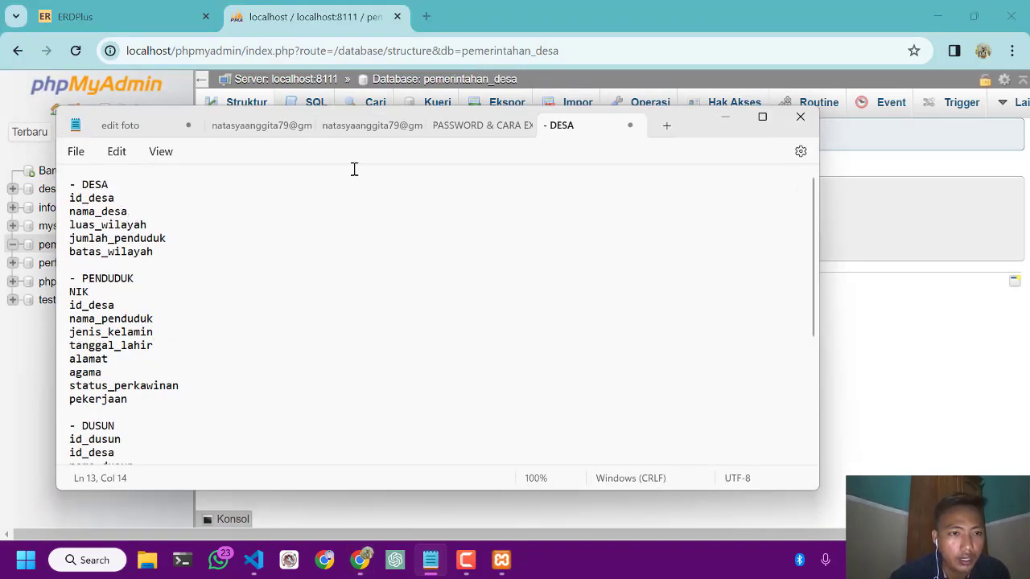
{"action": "left_click", "coordinate": [725, 117]}
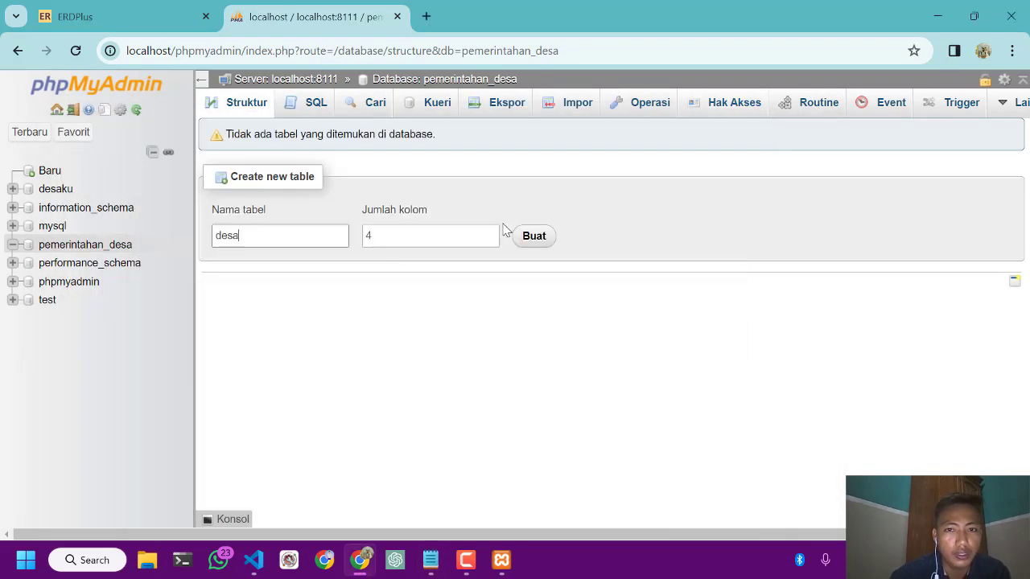
{"action": "left_click", "coordinate": [532, 237]}
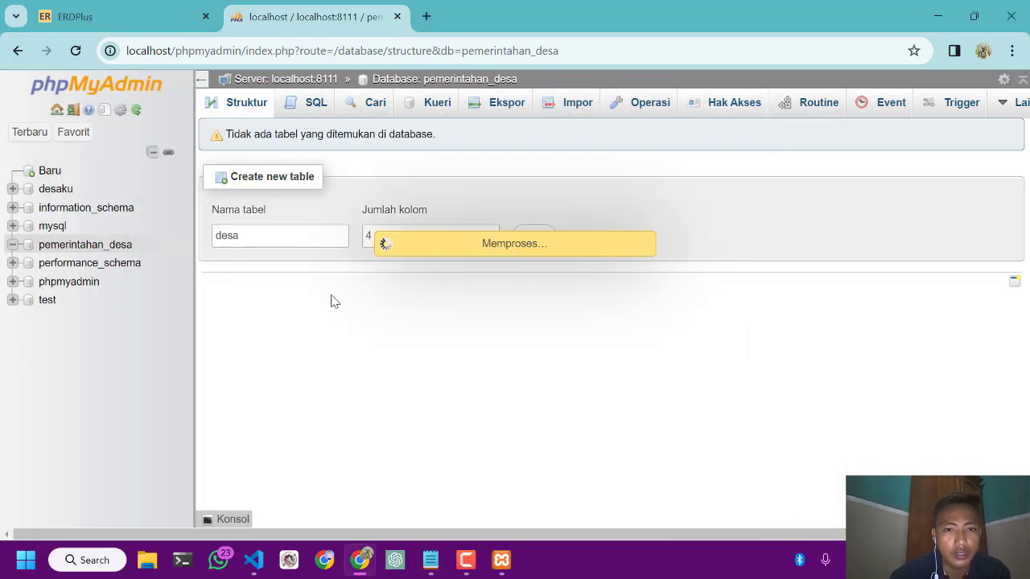
Name the first column of the desa table id_desa
{"action": "left_click", "coordinate": [290, 226]}
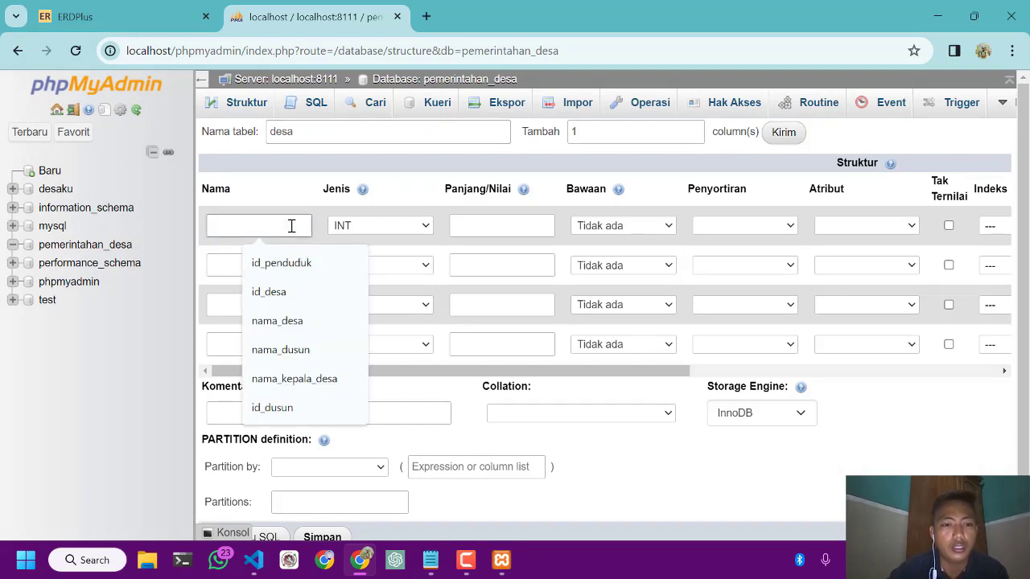
{"action": "type", "text": "id_desa"}
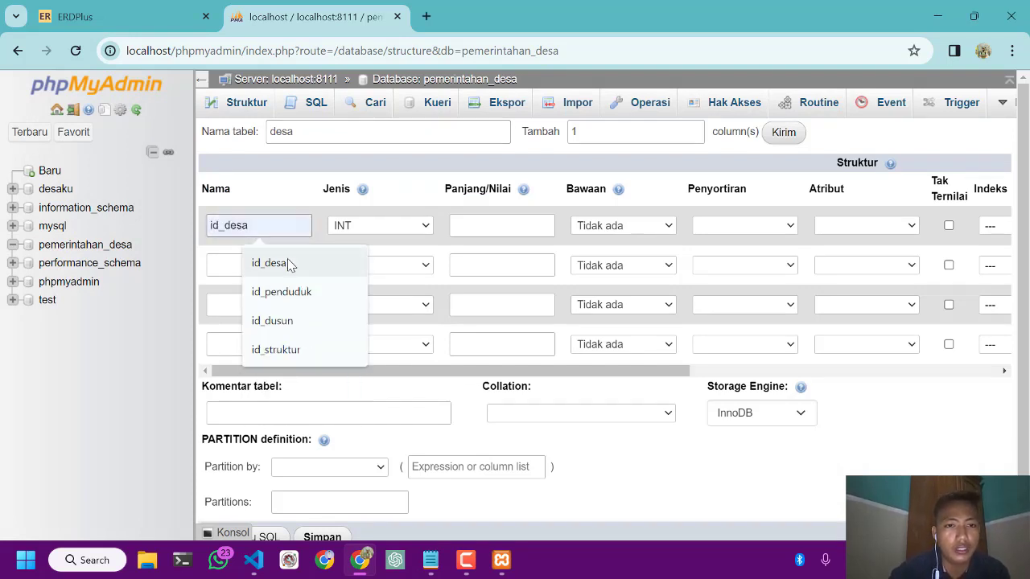
{"action": "left_click", "coordinate": [287, 262]}
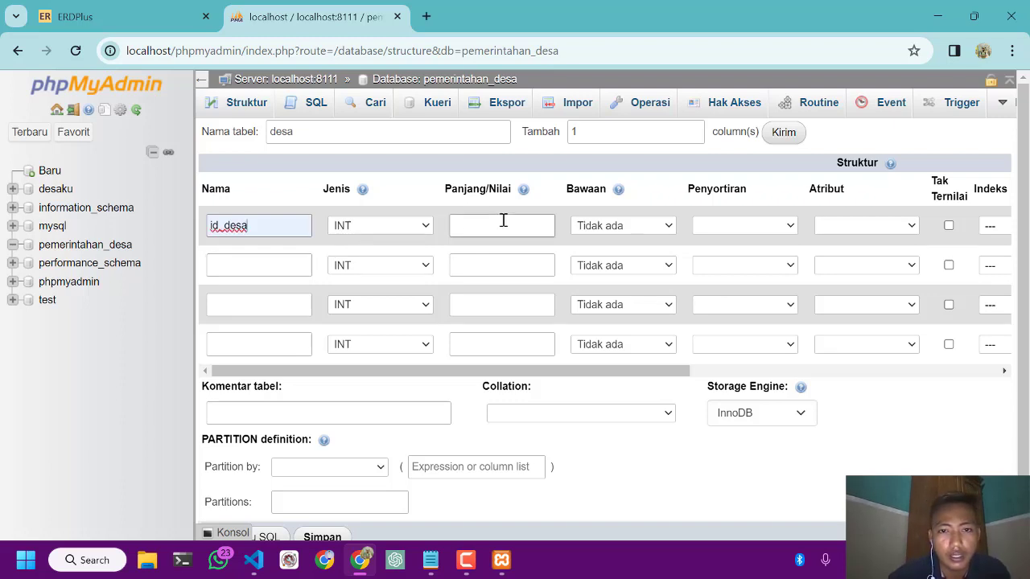
Make id_desa an auto-increment column with the PRIMARY index
{"action": "scroll", "coordinate": [593, 244], "scroll_direction": "right", "scroll_amount": 1}
{"action": "scroll", "coordinate": [593, 247], "scroll_direction": "left", "scroll_amount": 1}
{"action": "scroll", "coordinate": [593, 248], "scroll_direction": "right", "scroll_amount": 1}
{"action": "scroll", "coordinate": [593, 248], "scroll_direction": "left", "scroll_amount": 1}
{"action": "scroll", "coordinate": [593, 248], "scroll_direction": "right", "scroll_amount": 3}
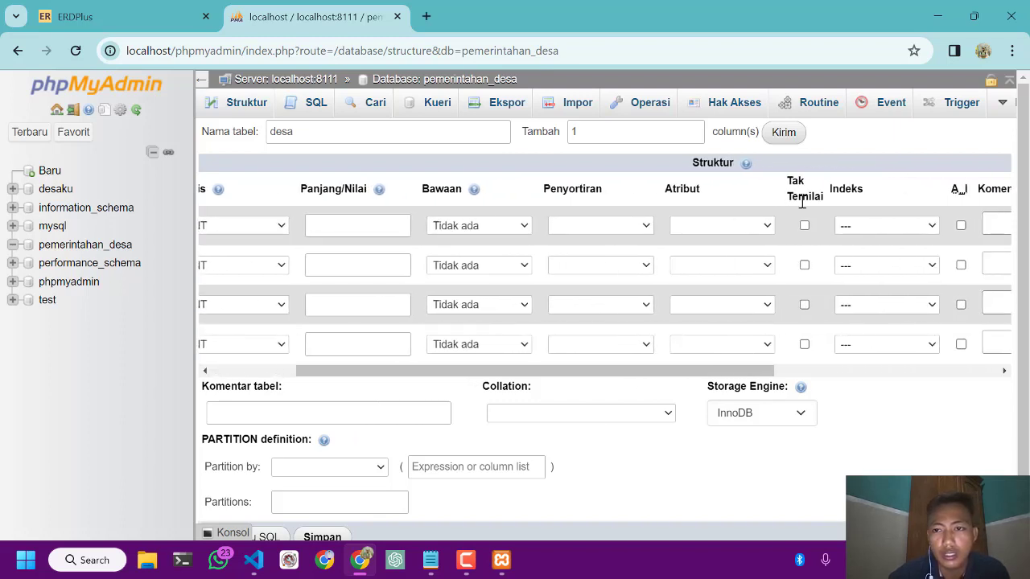
{"action": "scroll", "coordinate": [680, 192], "scroll_direction": "right", "scroll_amount": 3}
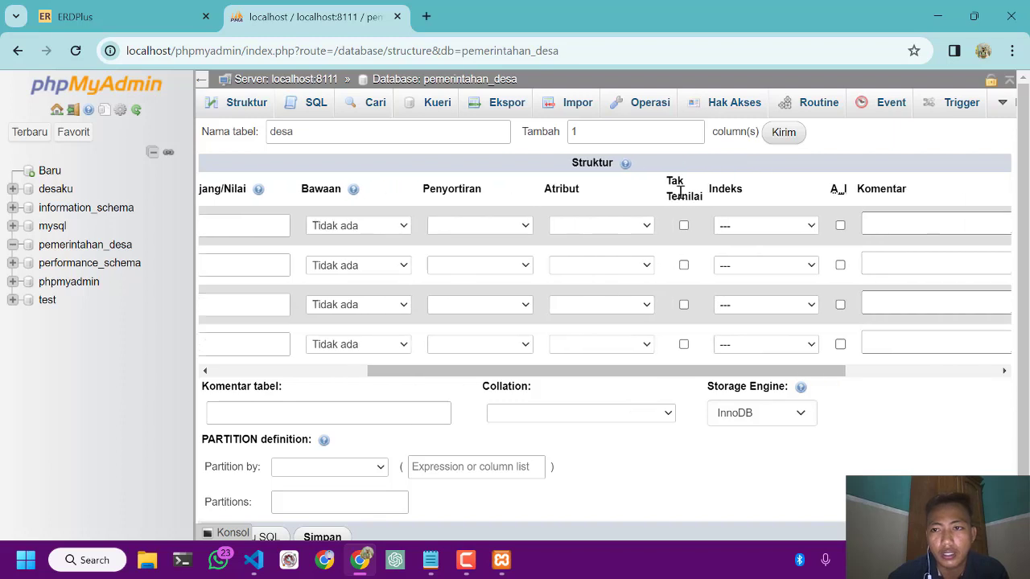
{"action": "left_click", "coordinate": [840, 225]}
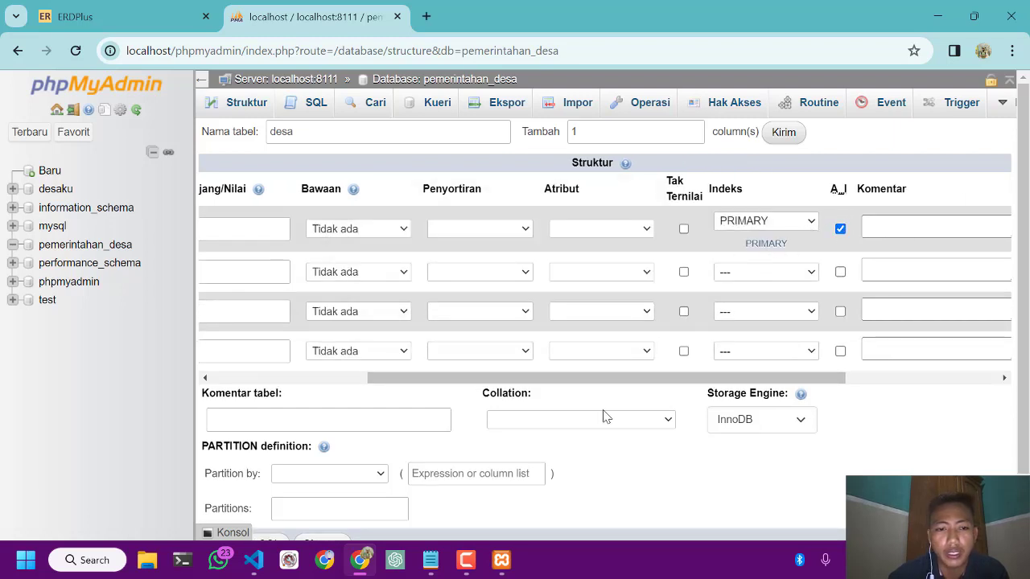
Check the next planned DESA field in the Notepad notes and return to the column definitions in phpMyAdmin
{"action": "scroll", "coordinate": [606, 417], "scroll_direction": "left", "scroll_amount": 3}
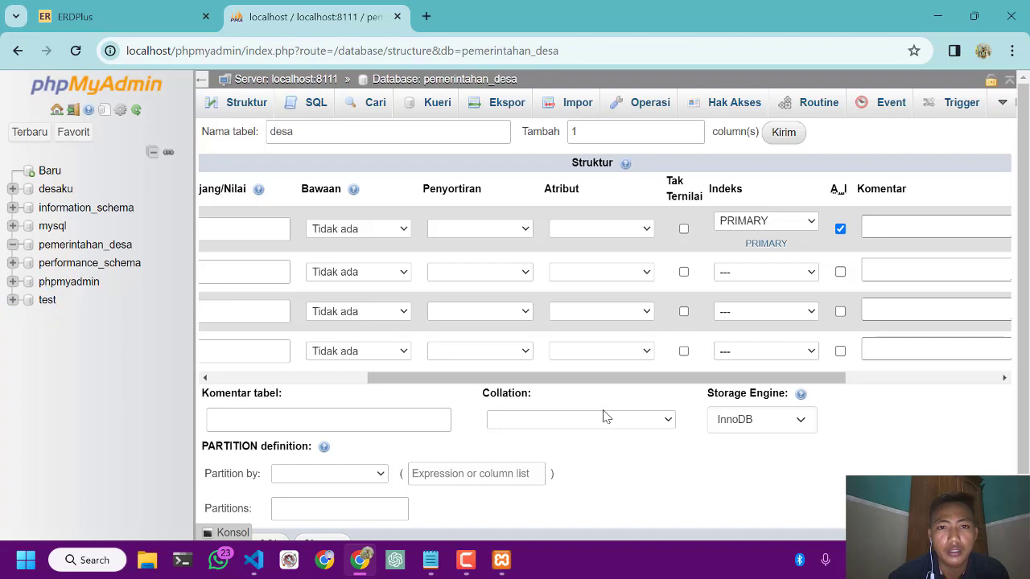
{"action": "scroll", "coordinate": [535, 315], "scroll_direction": "left", "scroll_amount": 5}
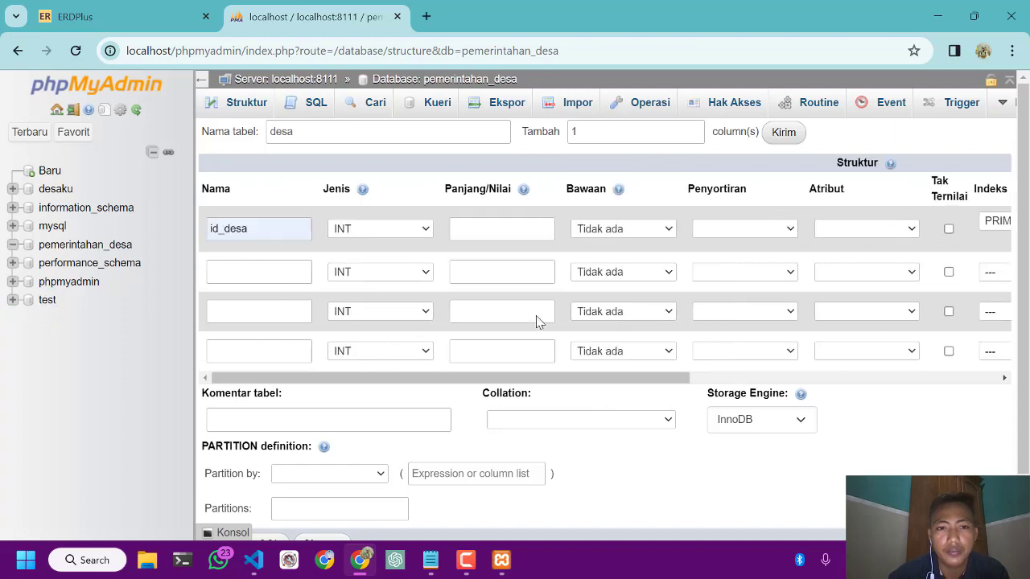
{"action": "left_click", "coordinate": [434, 569]}
{"action": "left_click", "coordinate": [435, 570]}
{"action": "left_click", "coordinate": [435, 570]}
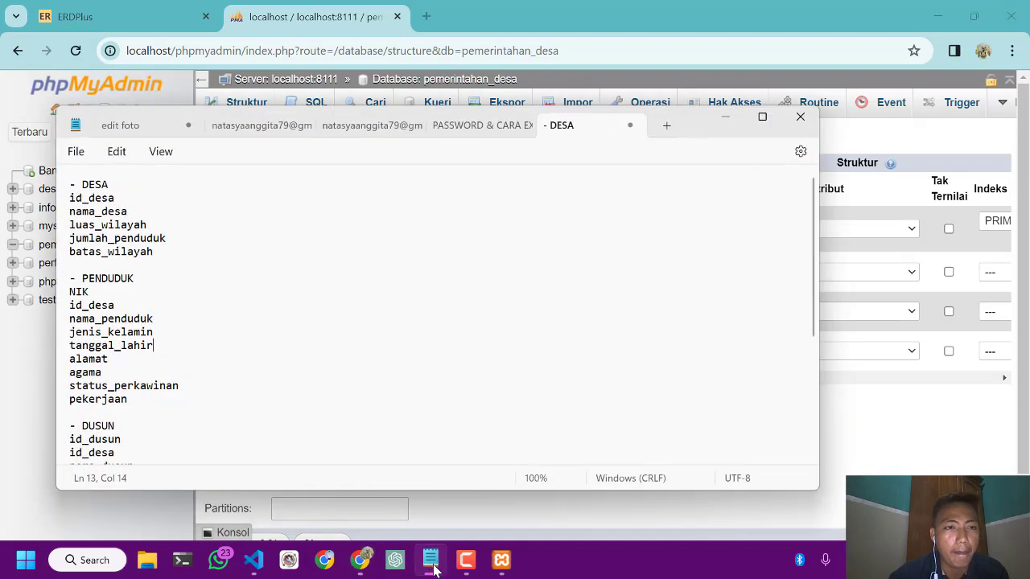
{"action": "left_click", "coordinate": [725, 117]}
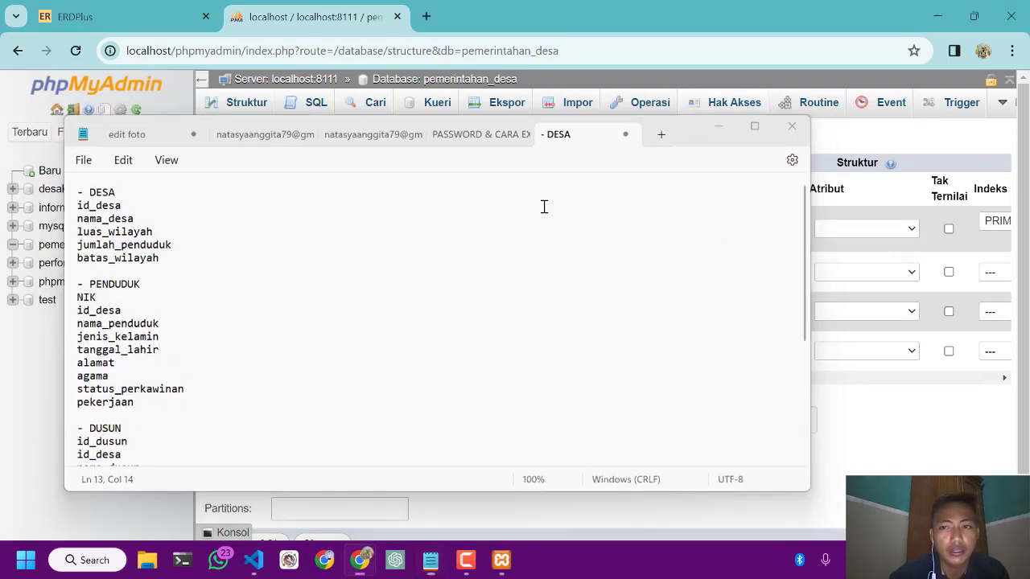
Name the second column of the desa table nama_desa, rechecking the field name in the Notepad notes
{"action": "left_click", "coordinate": [270, 263]}
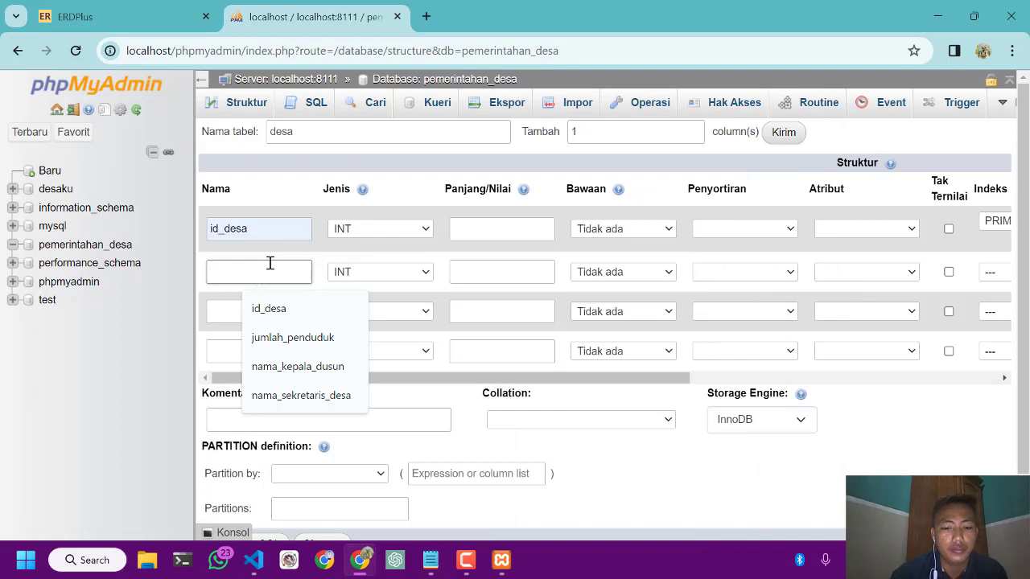
{"action": "type", "text": "nam"}
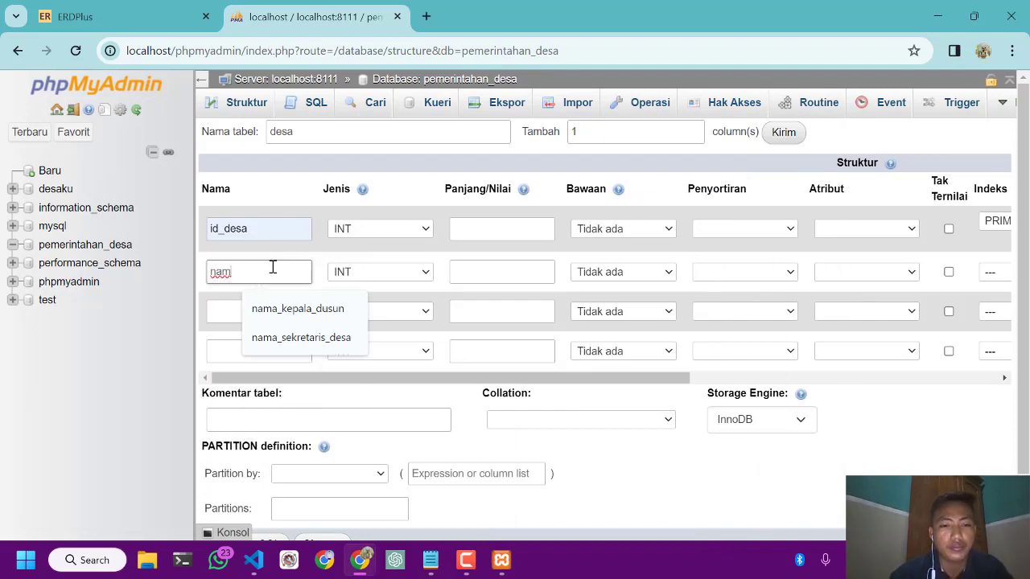
{"action": "key", "text": "alt+Tab"}
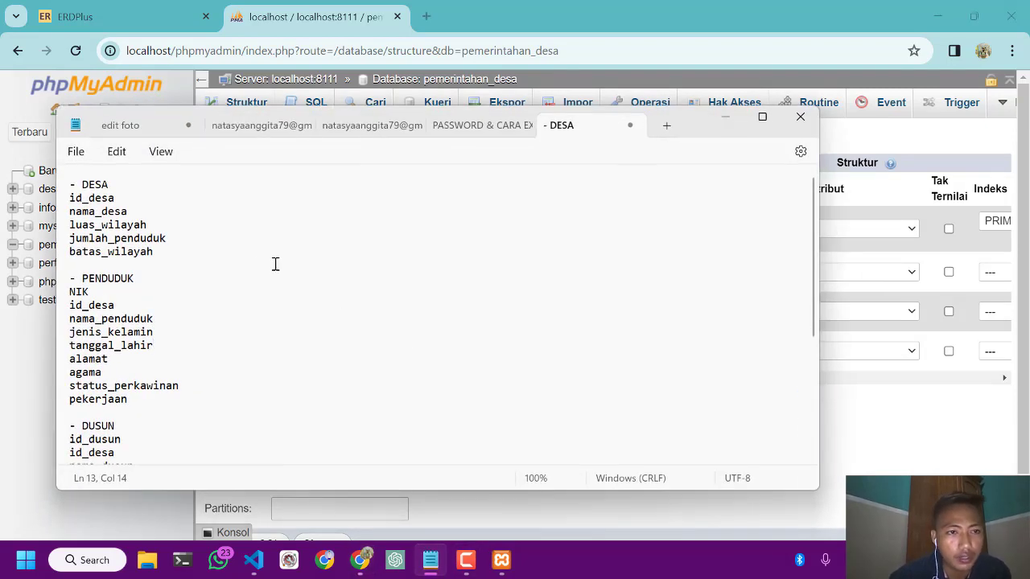
{"action": "left_click", "coordinate": [735, 118]}
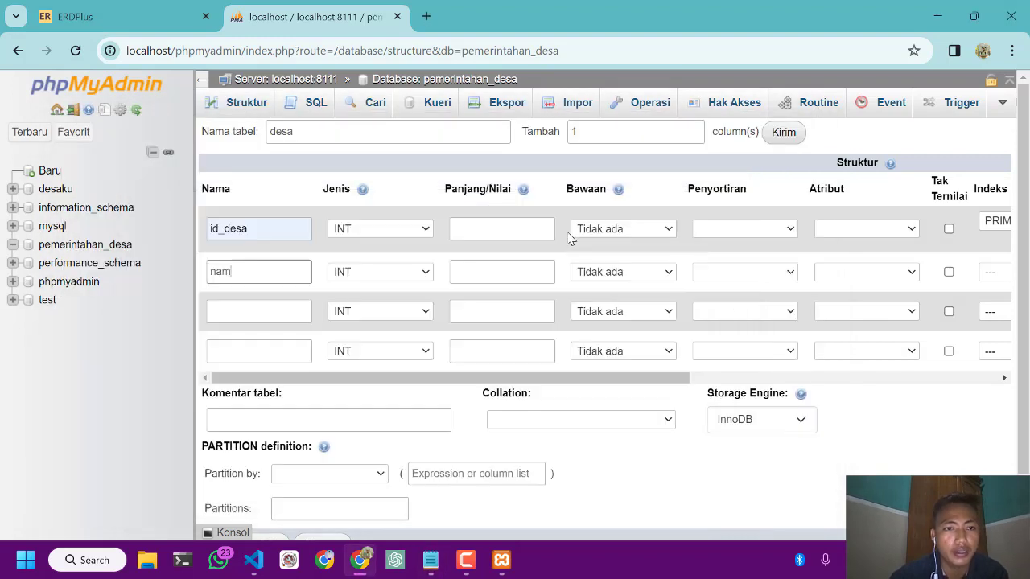
{"action": "type", "text": "a_desa"}
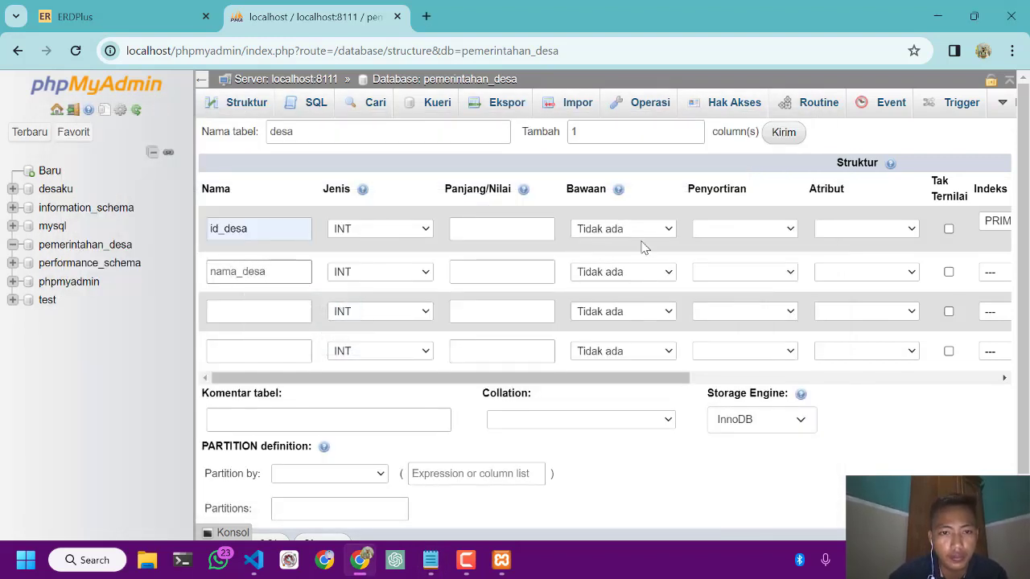
{"action": "left_click", "coordinate": [466, 560]}
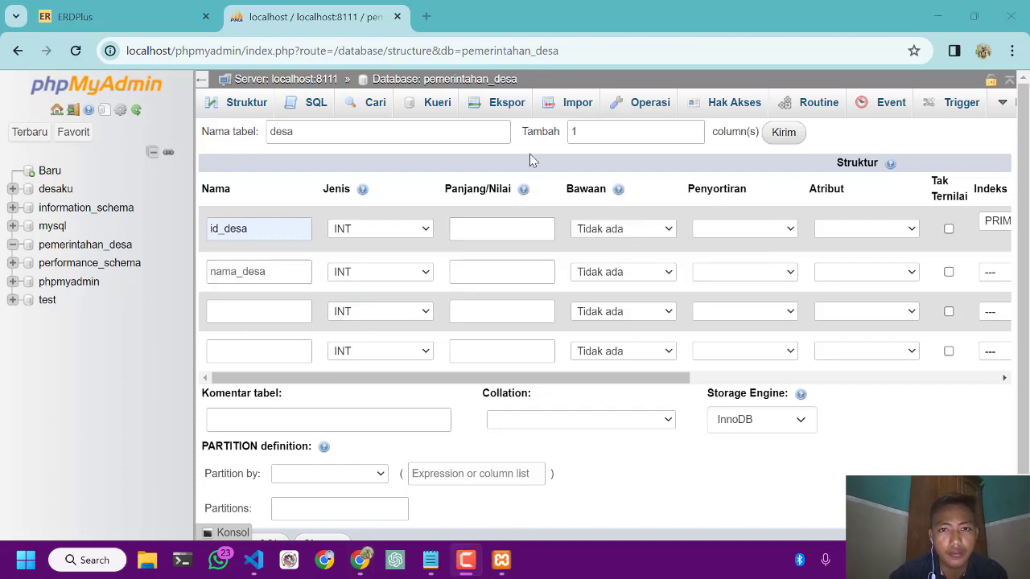
{"action": "left_click", "coordinate": [232, 222]}
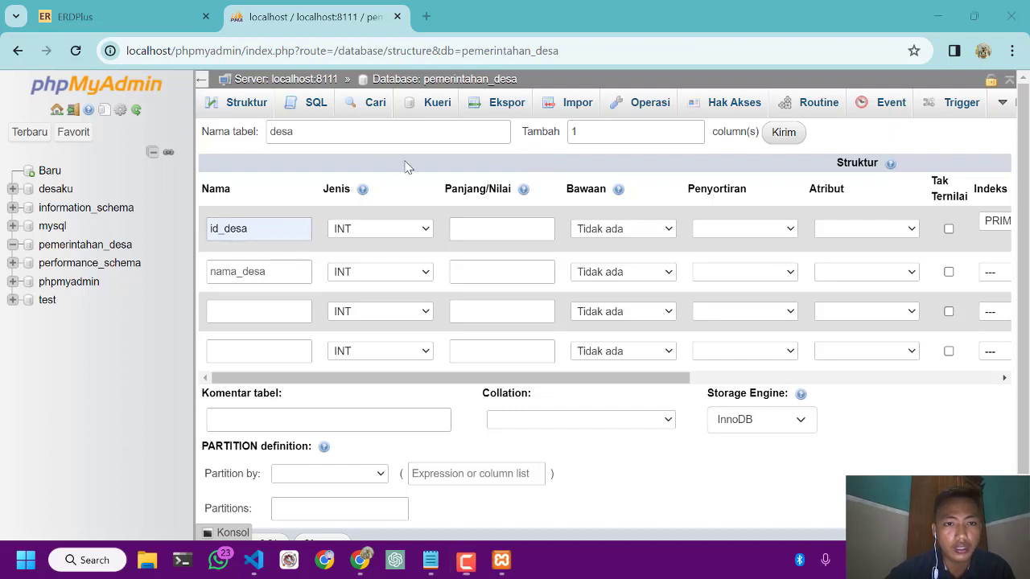
Name the third column of the desa table jumlah_penduduk
{"action": "left_click", "coordinate": [235, 313]}
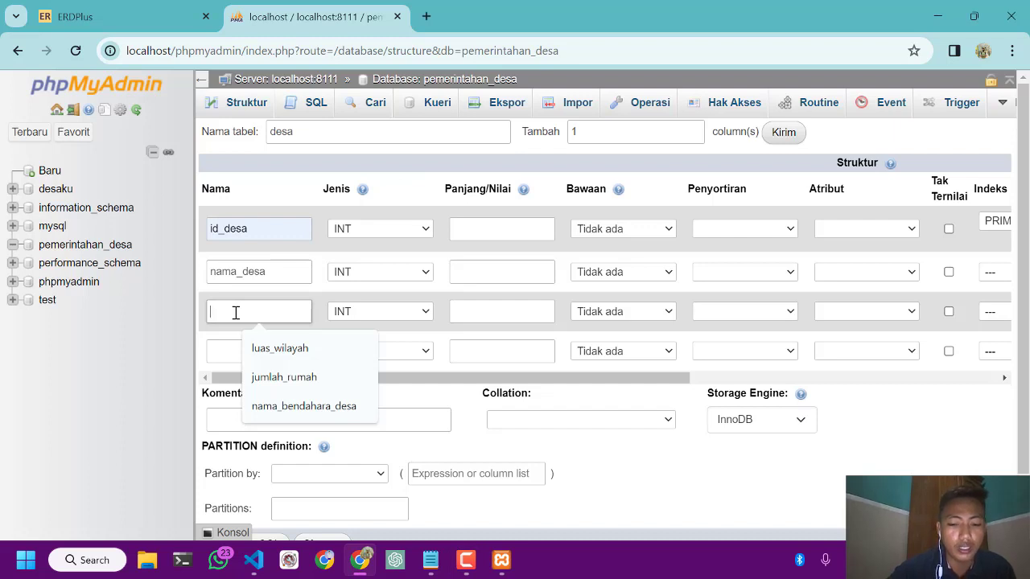
{"action": "type", "text": "jumla"}
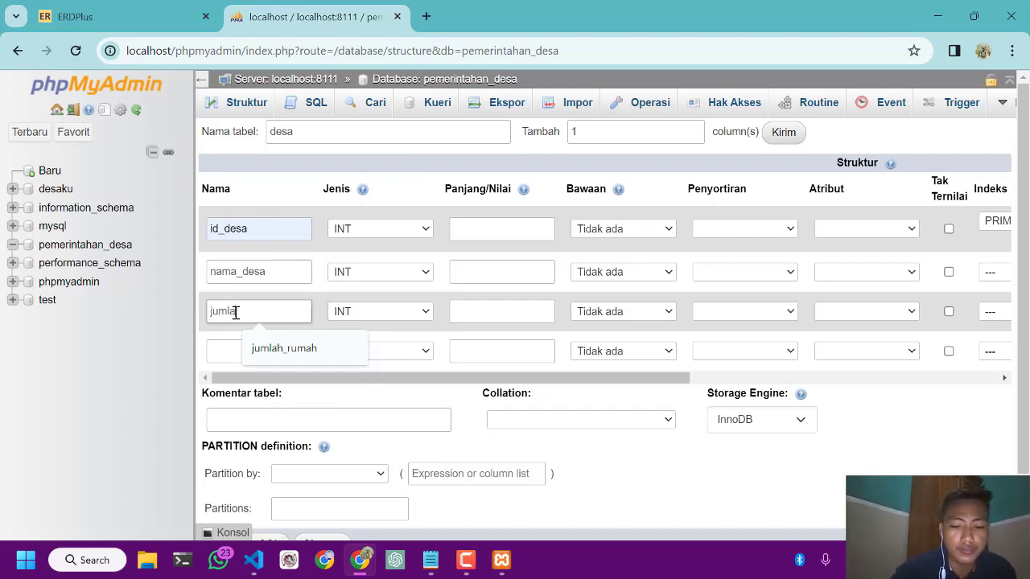
{"action": "type", "text": "h_"}
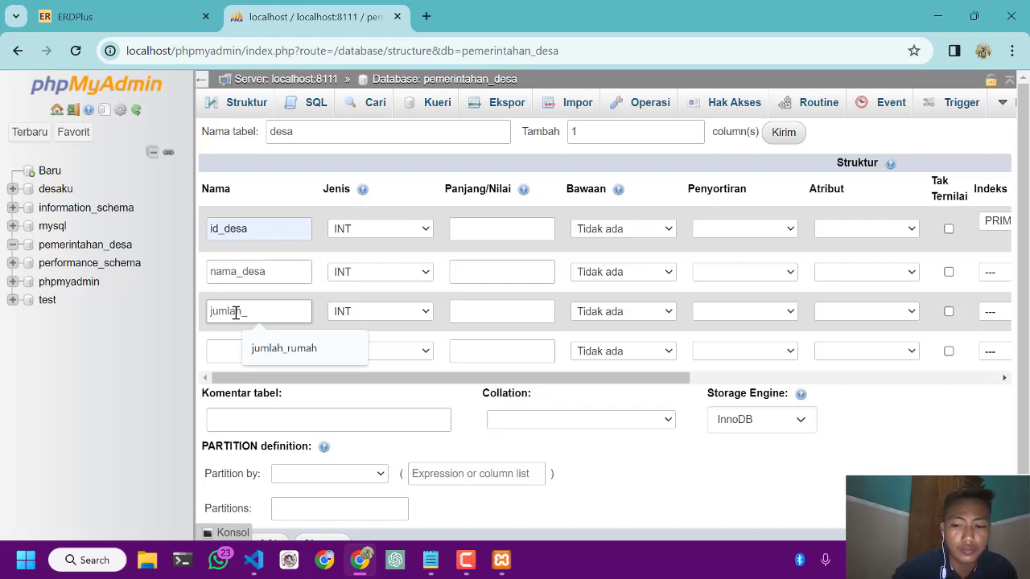
{"action": "type", "text": "pe"}
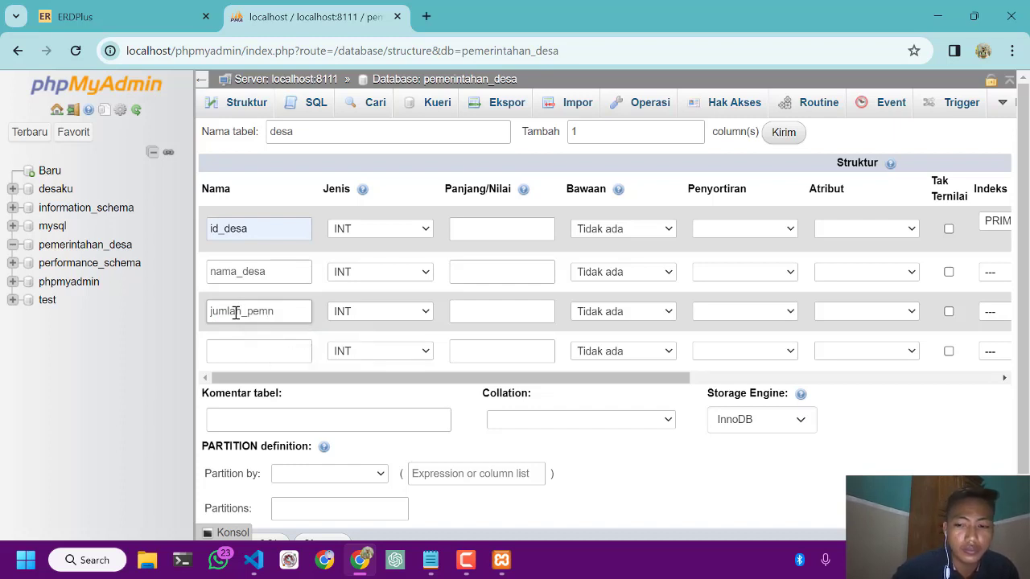
{"action": "type", "text": "n"}
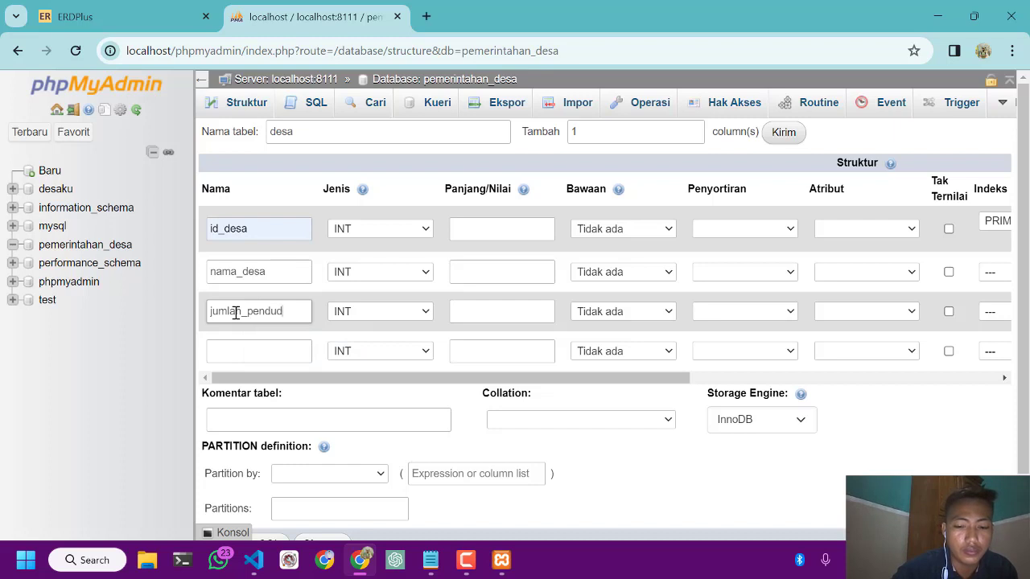
Name the fourth column of the desa table luas_wilayah
{"action": "left_click", "coordinate": [242, 341]}
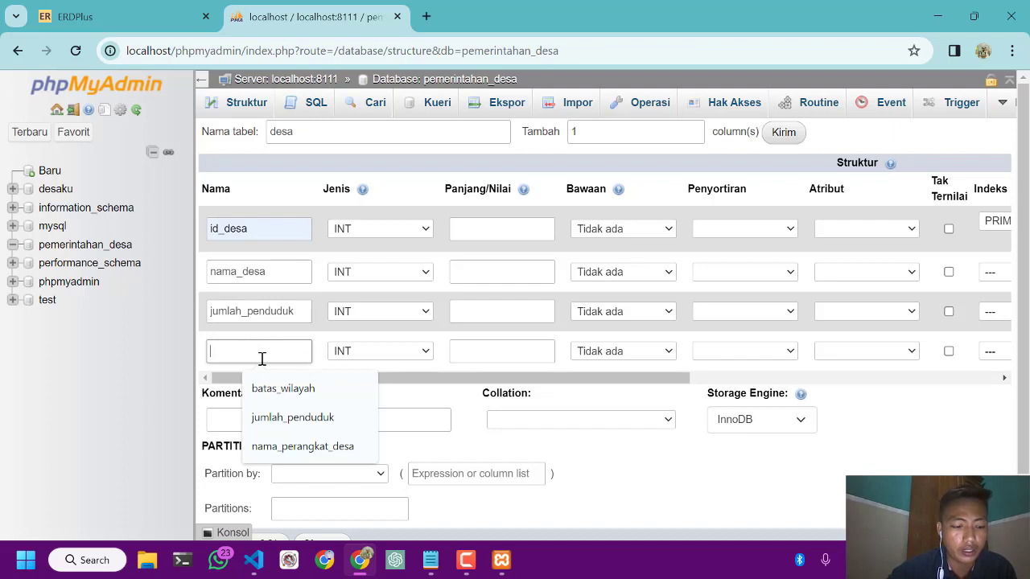
{"action": "type", "text": "luas_wilay"}
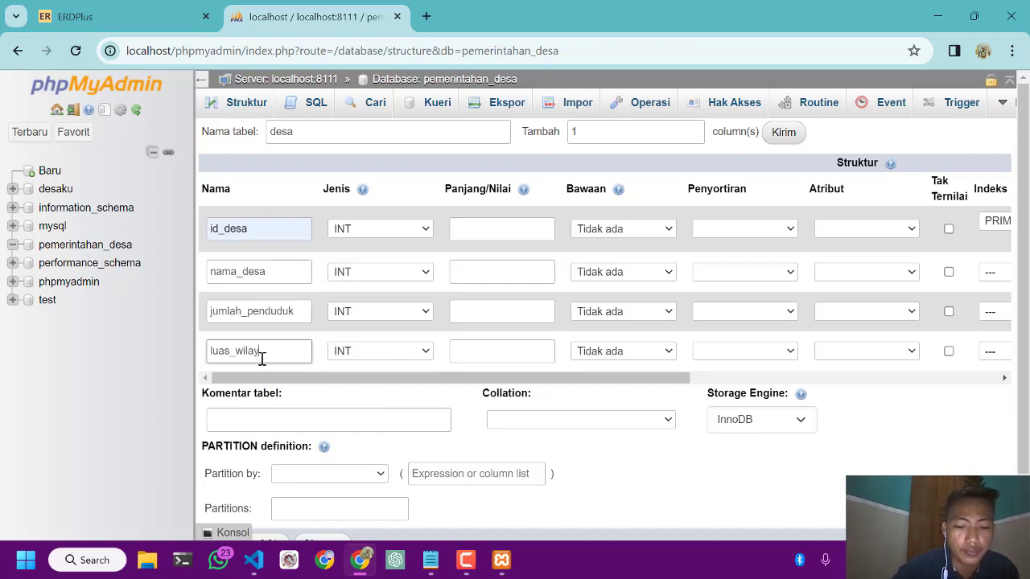
{"action": "type", "text": "ah"}
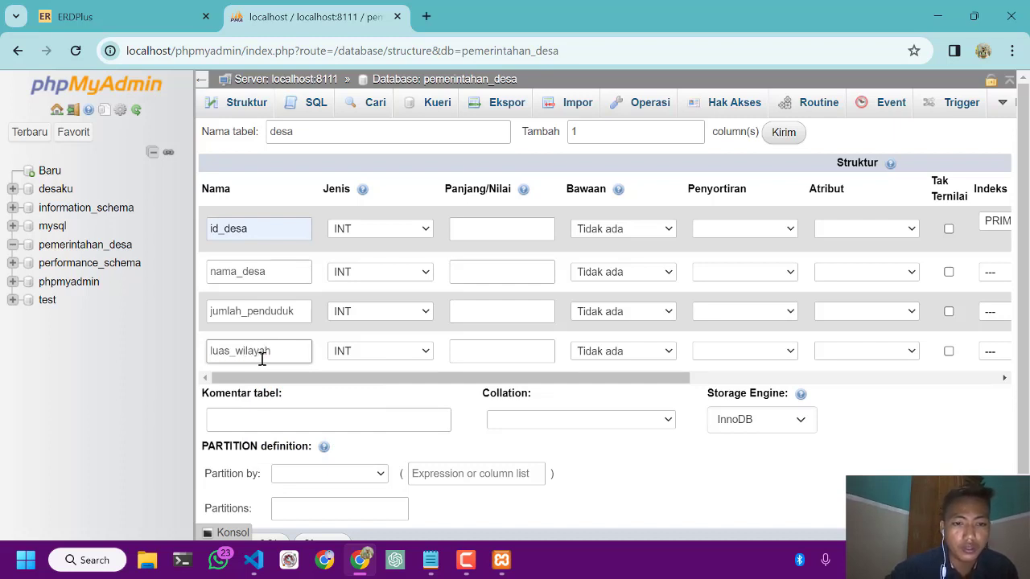
Add one more column to the desa table definition and name it batas_wilayah
{"action": "scroll", "coordinate": [427, 386], "scroll_direction": "down", "scroll_amount": 1}
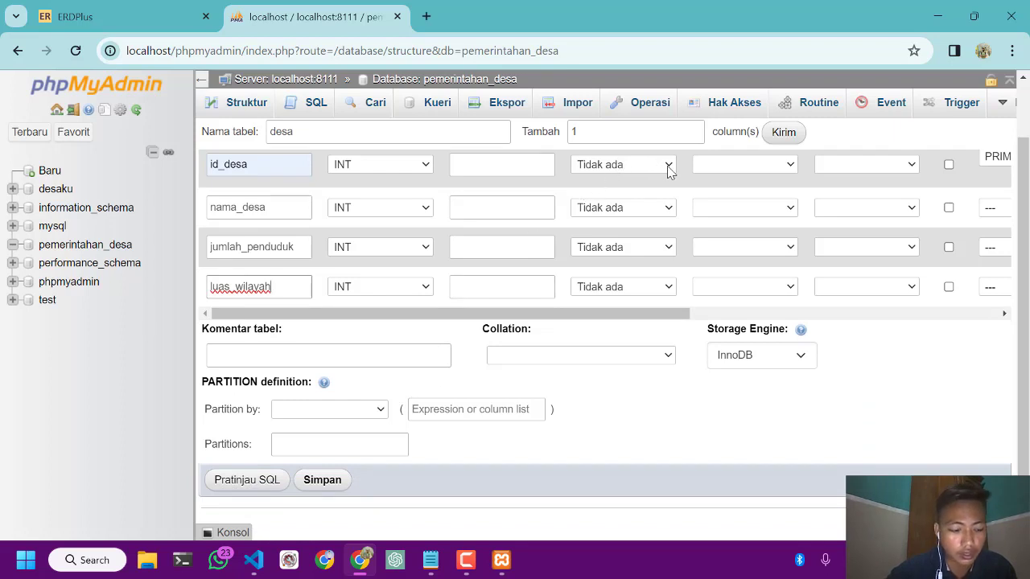
{"action": "scroll", "coordinate": [667, 171], "scroll_direction": "up", "scroll_amount": 1}
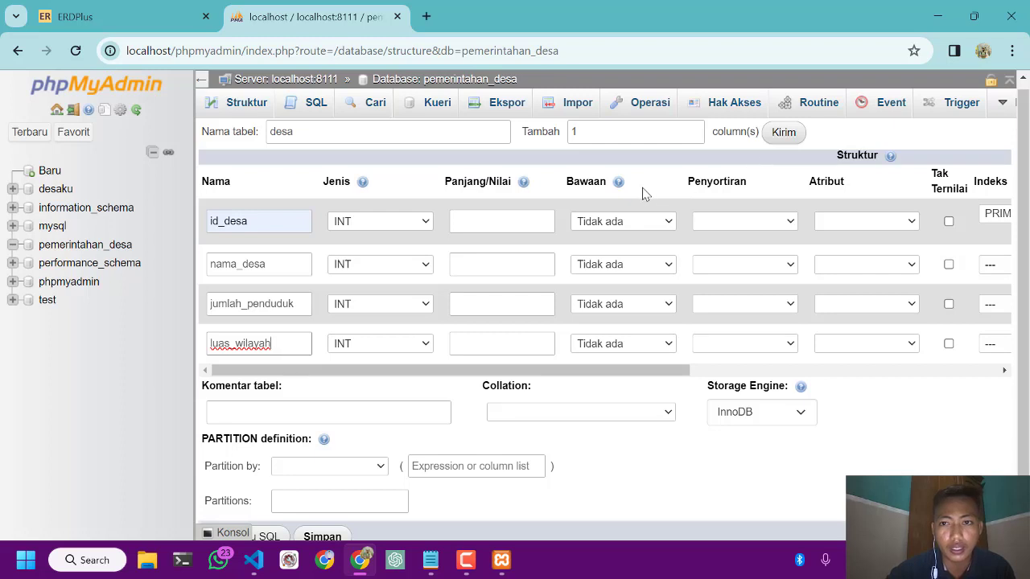
{"action": "left_click", "coordinate": [784, 134]}
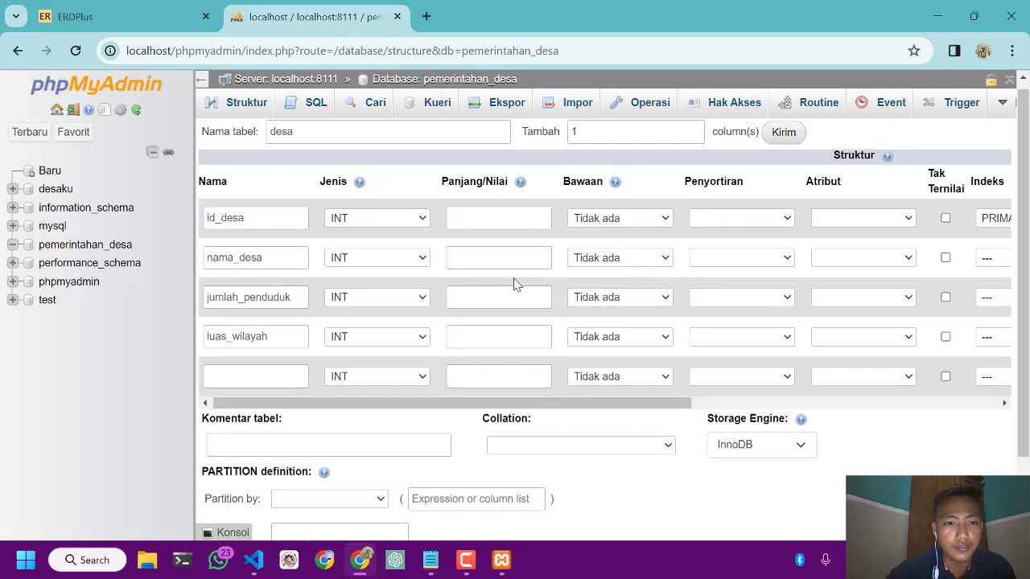
{"action": "left_click", "coordinate": [278, 384]}
{"action": "left_click", "coordinate": [258, 380]}
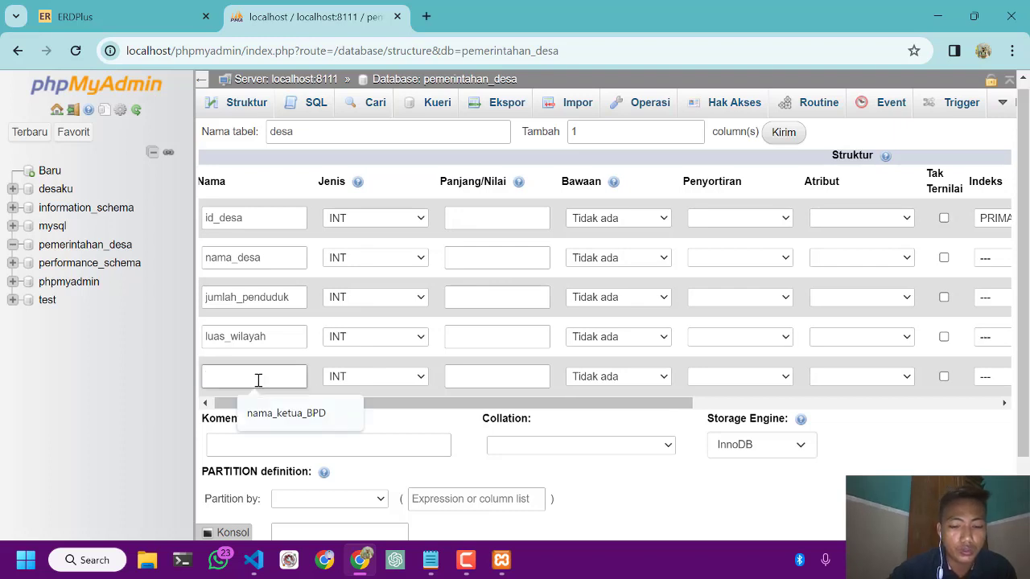
{"action": "type", "text": "batas_wila"}
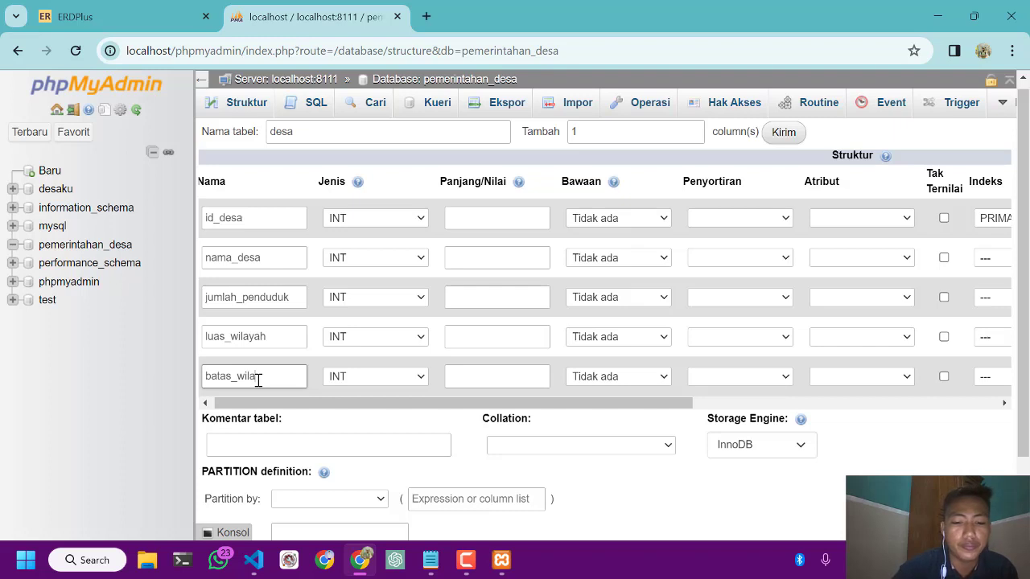
{"action": "type", "text": "yah"}
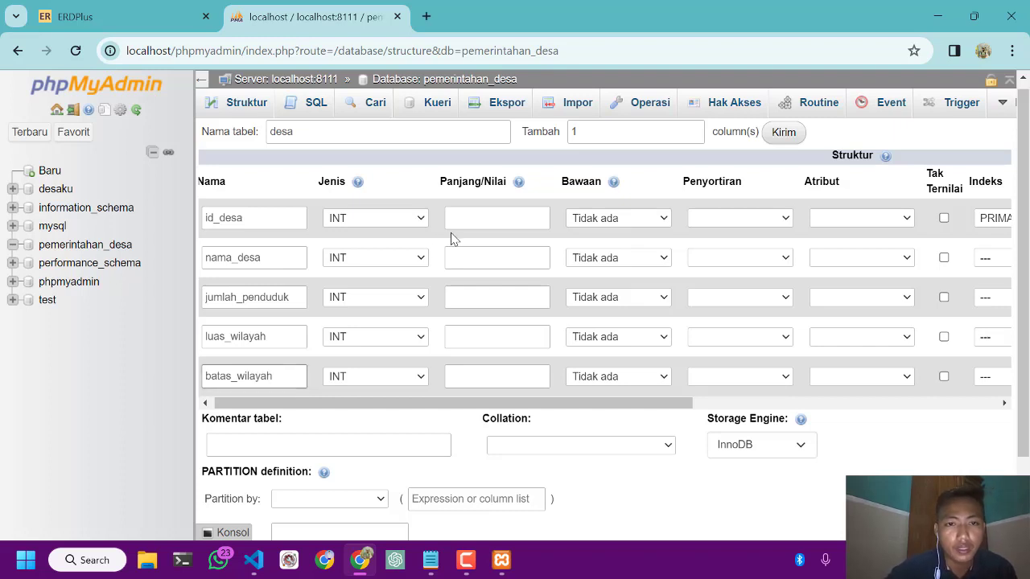
Set the nama_desa column to type VARCHAR with a length of 50
{"action": "scroll", "coordinate": [304, 259], "scroll_direction": "left", "scroll_amount": 1}
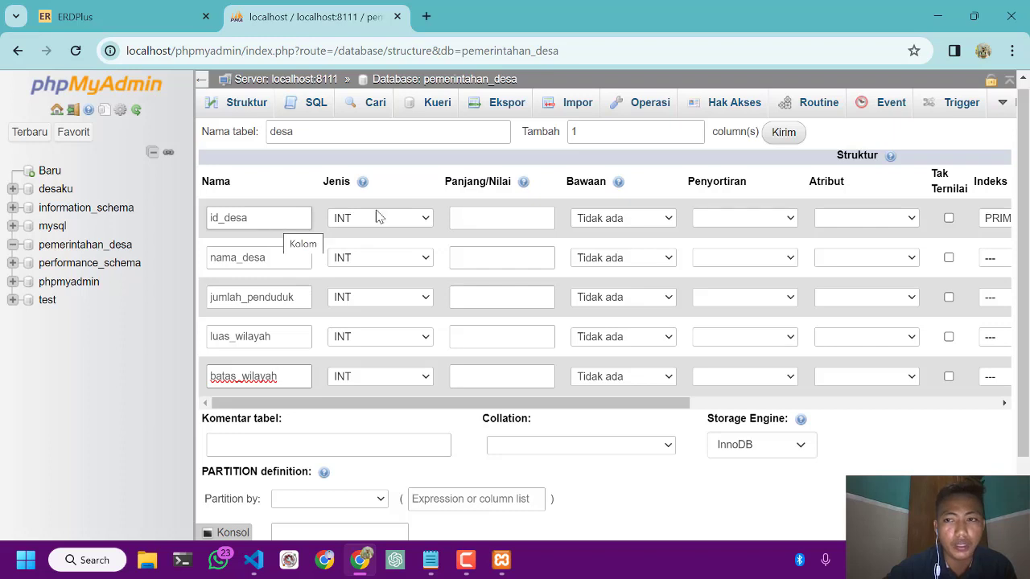
{"action": "scroll", "coordinate": [455, 212], "scroll_direction": "right", "scroll_amount": 5}
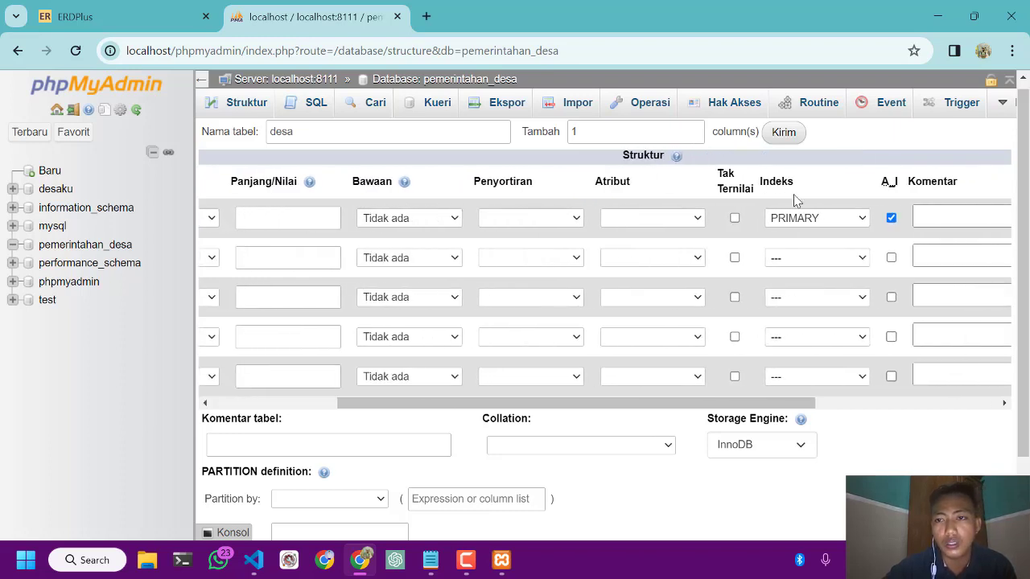
{"action": "scroll", "coordinate": [680, 243], "scroll_direction": "left", "scroll_amount": 5}
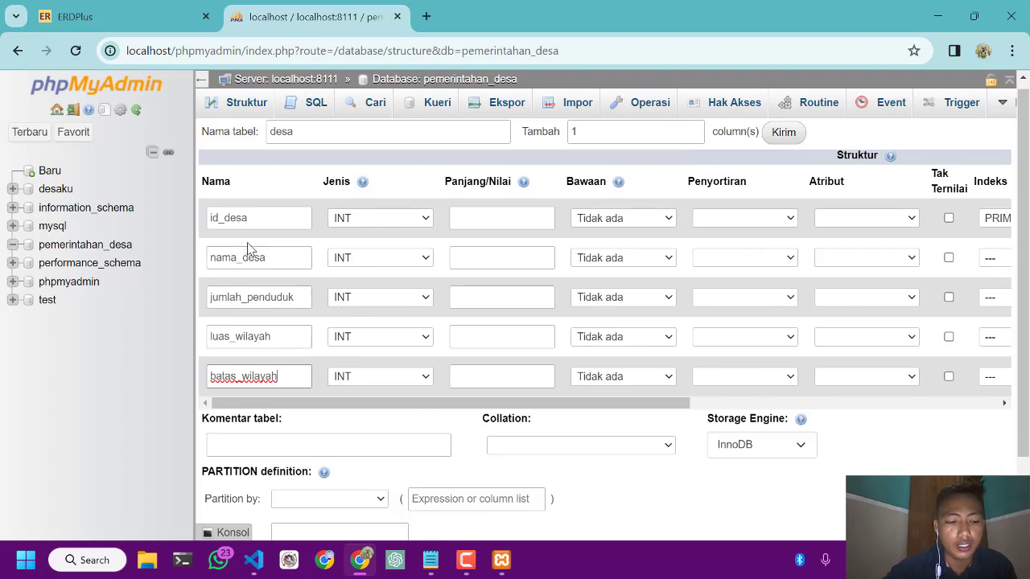
{"action": "left_click", "coordinate": [370, 259]}
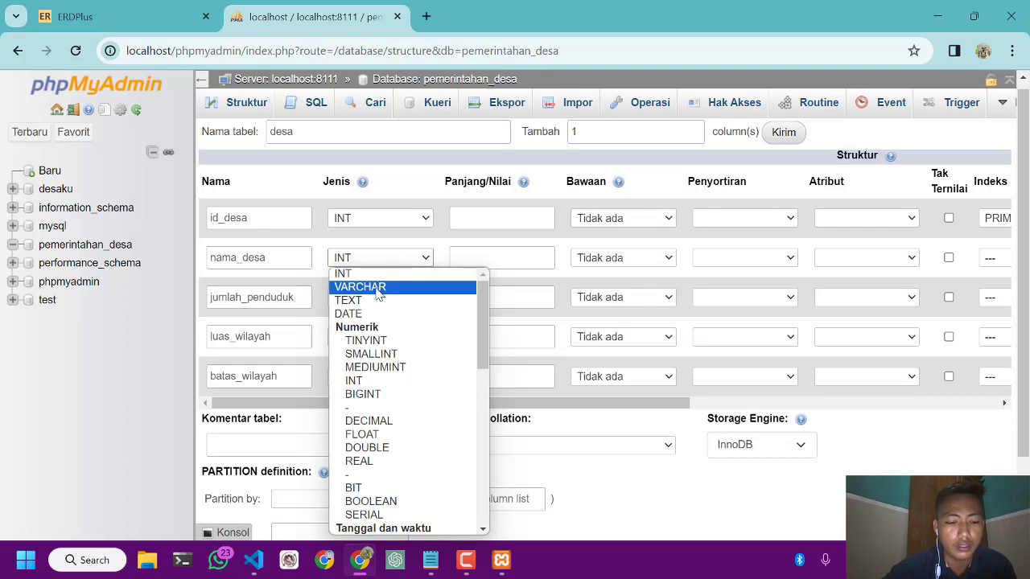
{"action": "left_click", "coordinate": [378, 288]}
{"action": "left_click", "coordinate": [467, 259]}
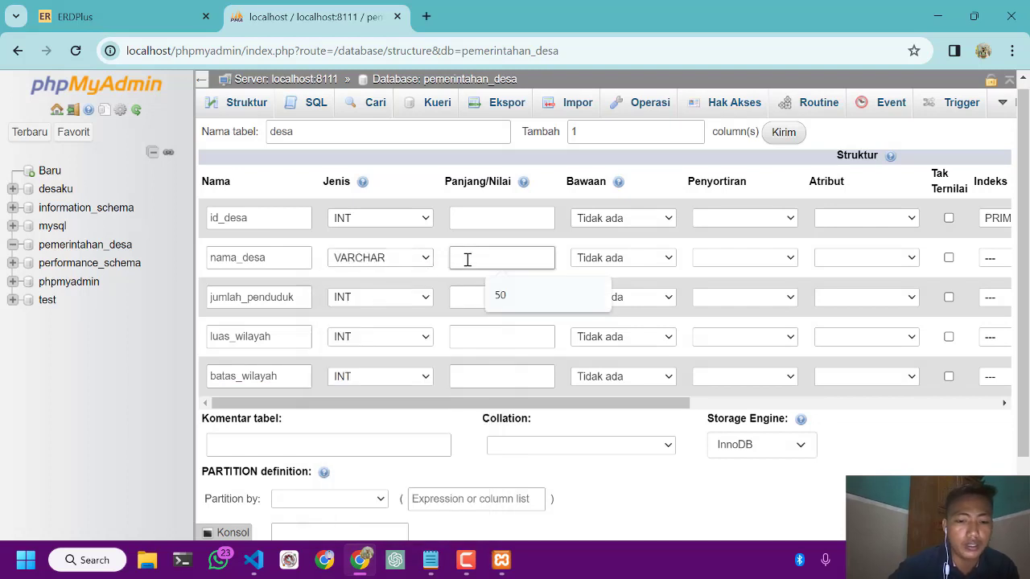
{"action": "left_click", "coordinate": [512, 296]}
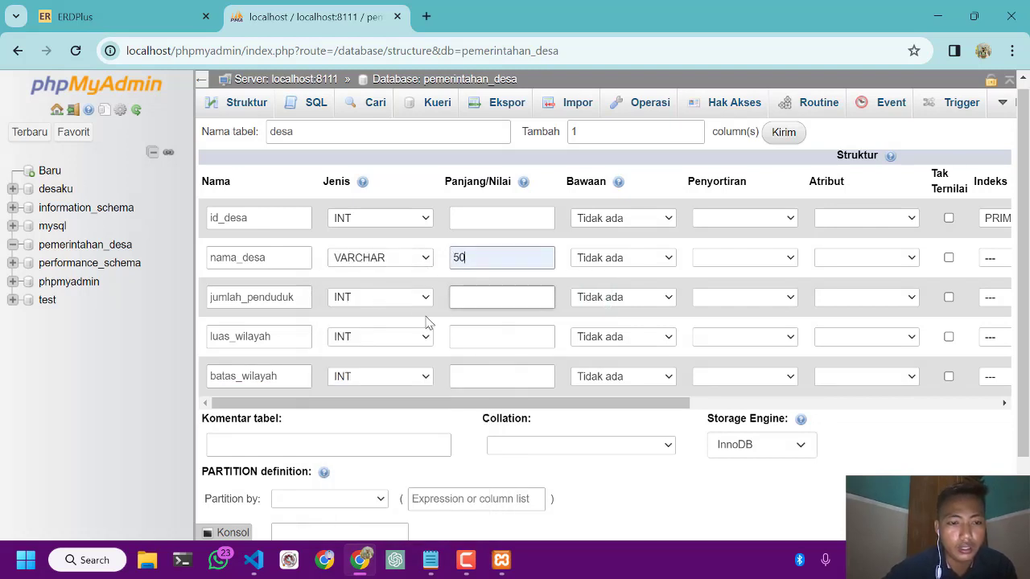
Set the luas_wilayah column to type DECIMAL with a length of 10
{"action": "left_click", "coordinate": [393, 341]}
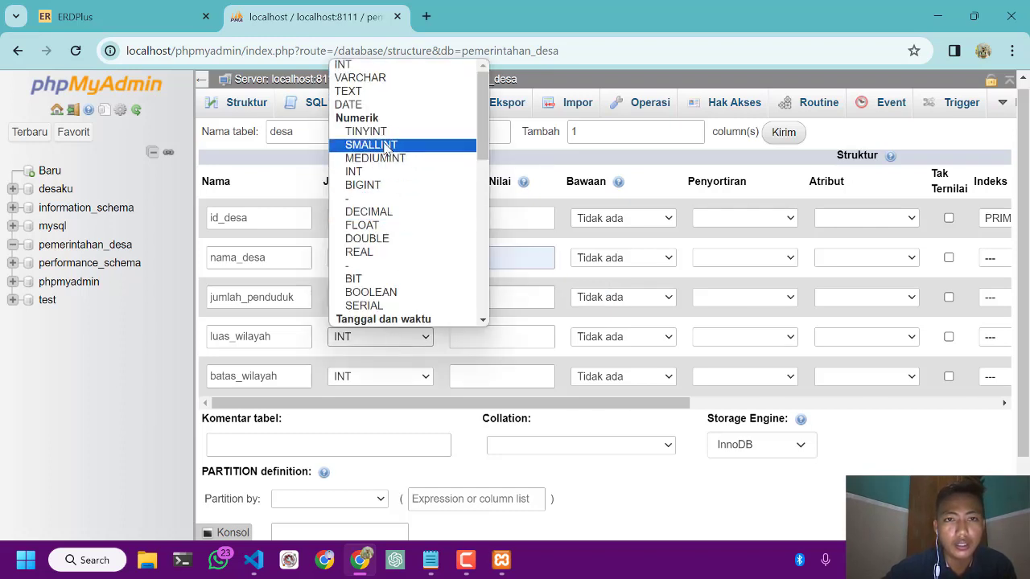
{"action": "left_click", "coordinate": [368, 211]}
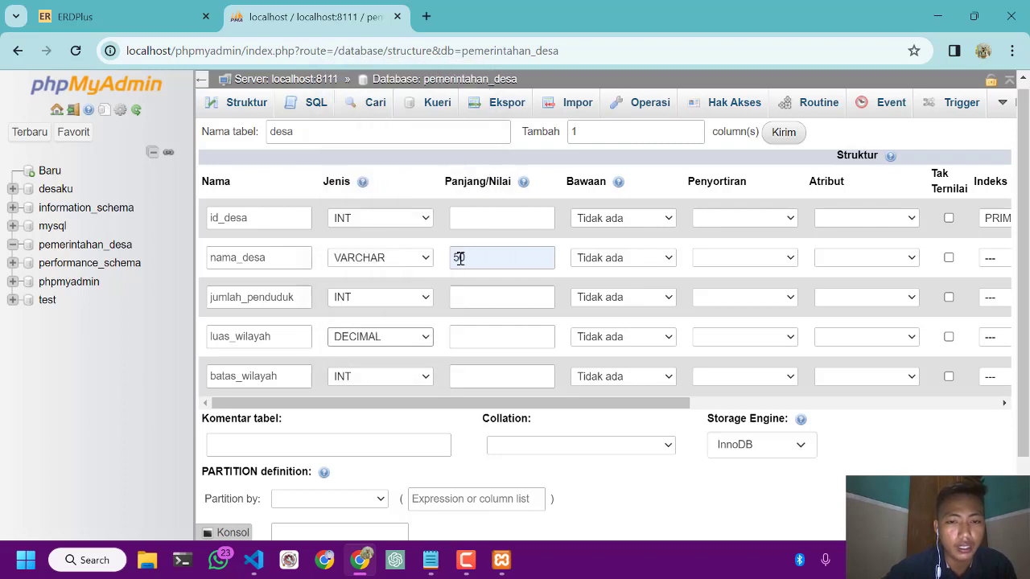
{"action": "left_click", "coordinate": [464, 336]}
{"action": "type", "text": "1"}
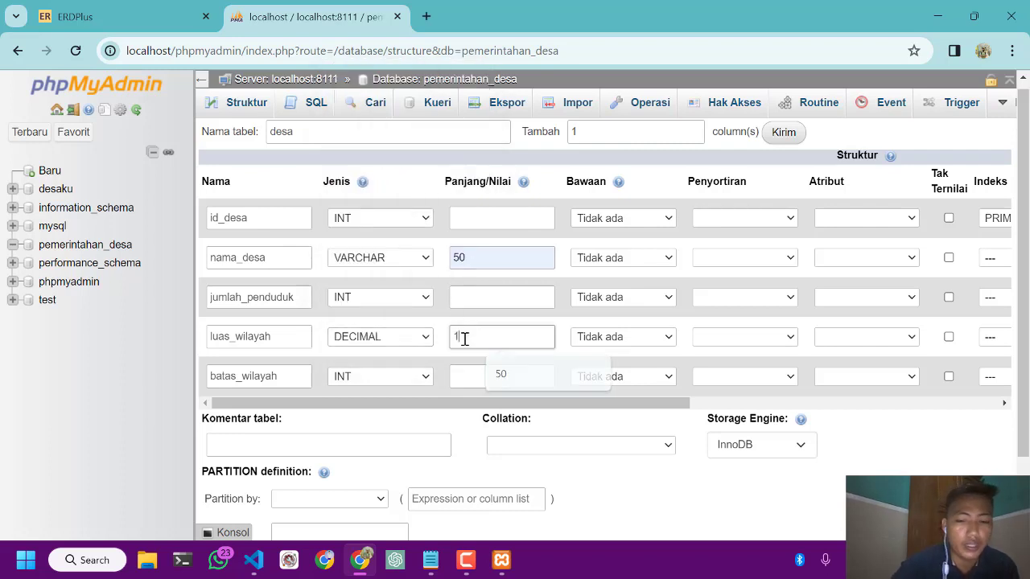
{"action": "type", "text": "0"}
Set the batas_wilayah column to type GEOMETRY without a length and save the desa table
{"action": "left_click", "coordinate": [394, 376]}
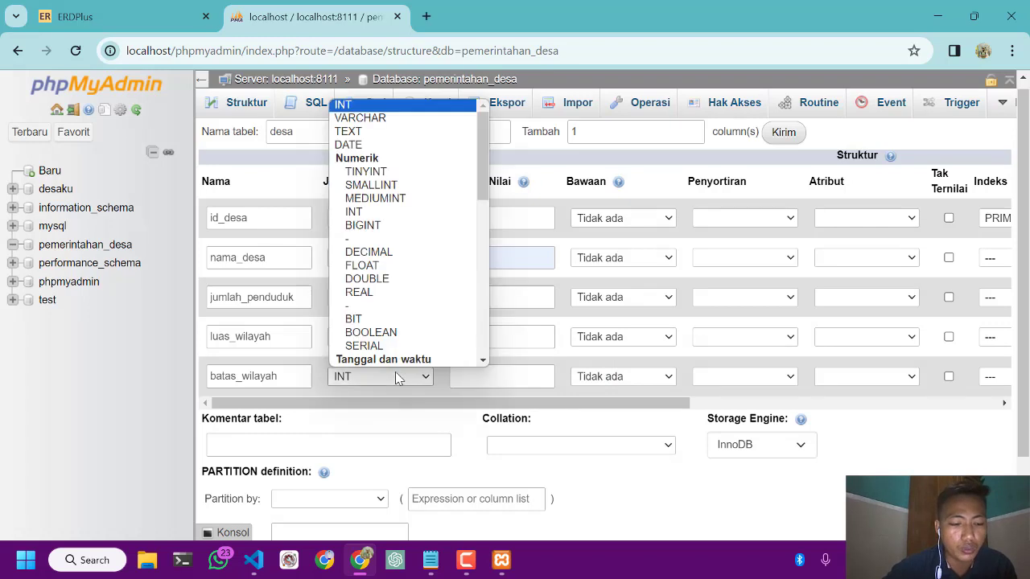
{"action": "scroll", "coordinate": [412, 274], "scroll_direction": "down", "scroll_amount": 6}
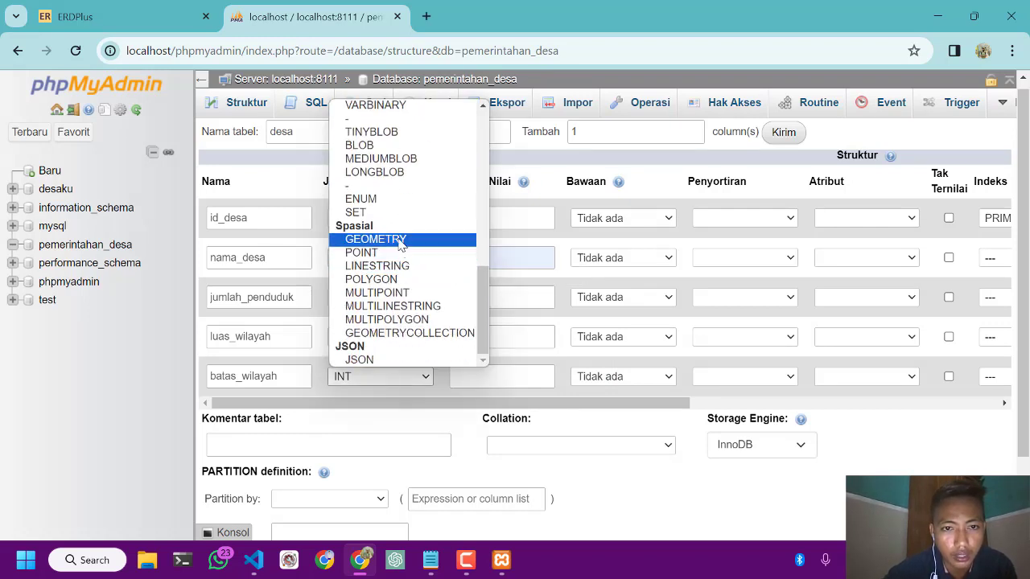
{"action": "left_click", "coordinate": [402, 239]}
{"action": "left_click", "coordinate": [490, 376]}
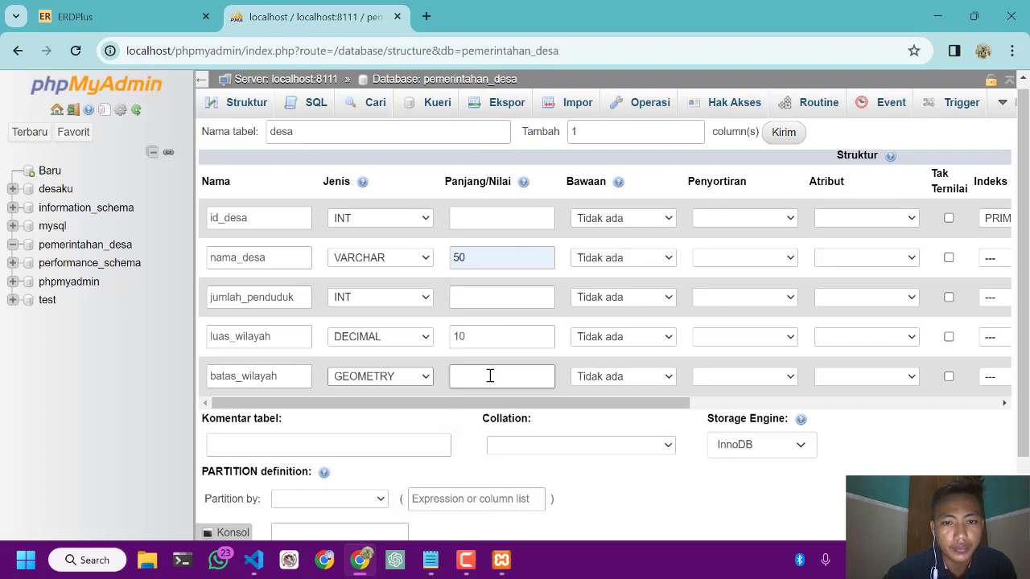
{"action": "scroll", "coordinate": [634, 386], "scroll_direction": "right", "scroll_amount": 5}
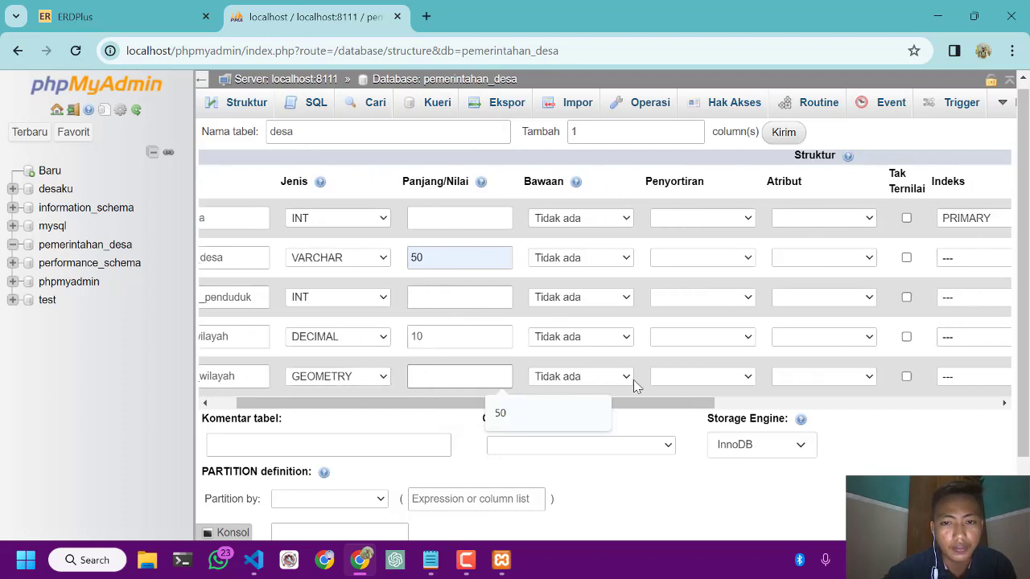
{"action": "scroll", "coordinate": [633, 386], "scroll_direction": "left", "scroll_amount": 5}
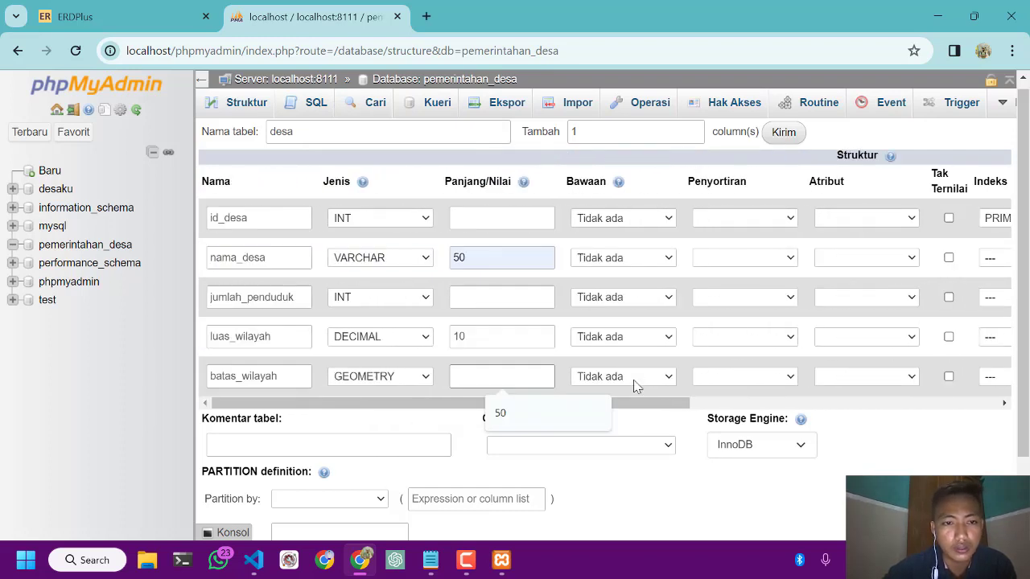
{"action": "scroll", "coordinate": [634, 386], "scroll_direction": "down", "scroll_amount": 1}
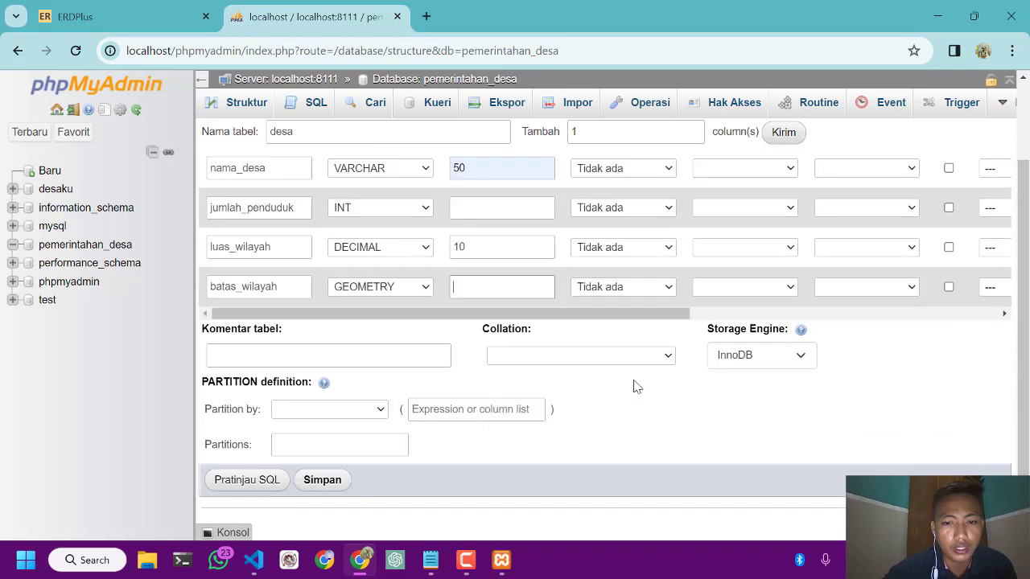
{"action": "left_click", "coordinate": [323, 481]}
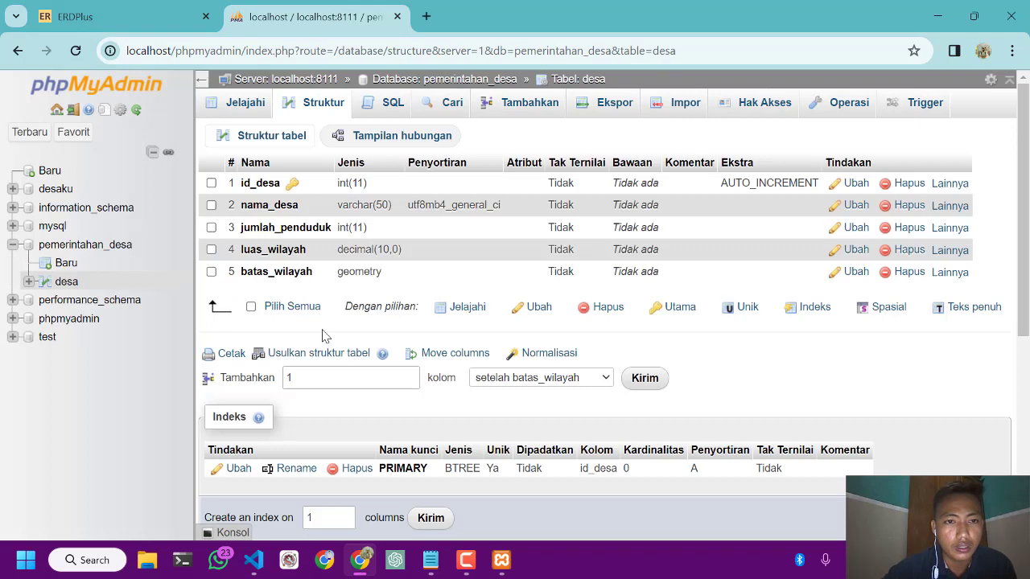
Start a new table in the pemerintahan_desa database and name it penduduk, checking the planned tables in the Notepad notes
{"action": "left_click", "coordinate": [66, 264]}
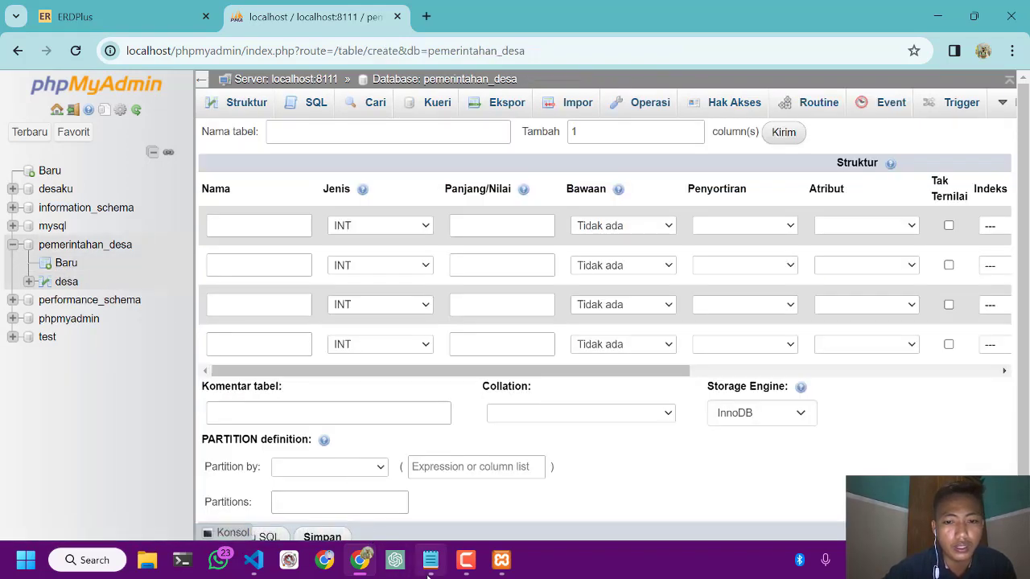
{"action": "left_click", "coordinate": [428, 574]}
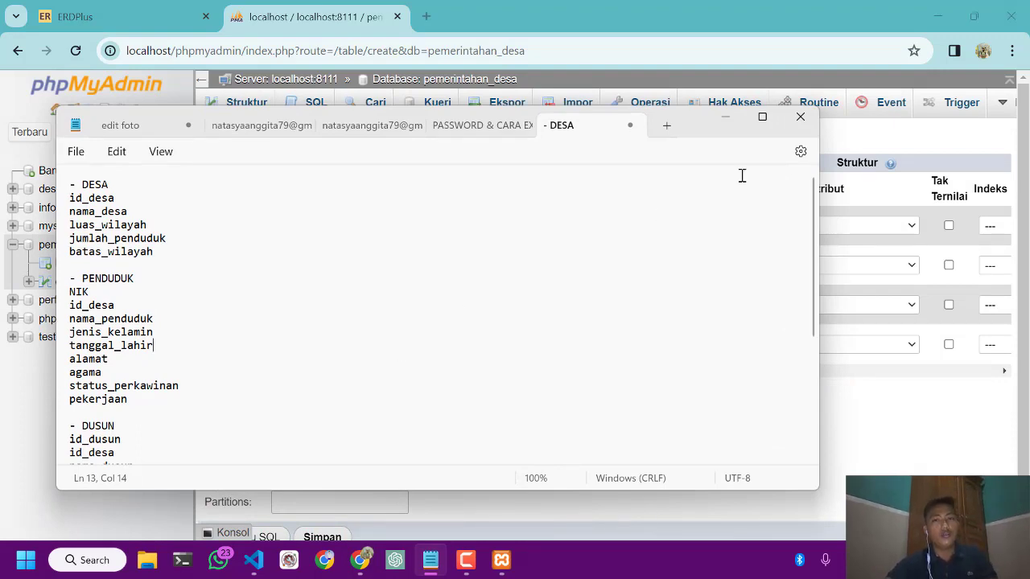
{"action": "left_click", "coordinate": [725, 117]}
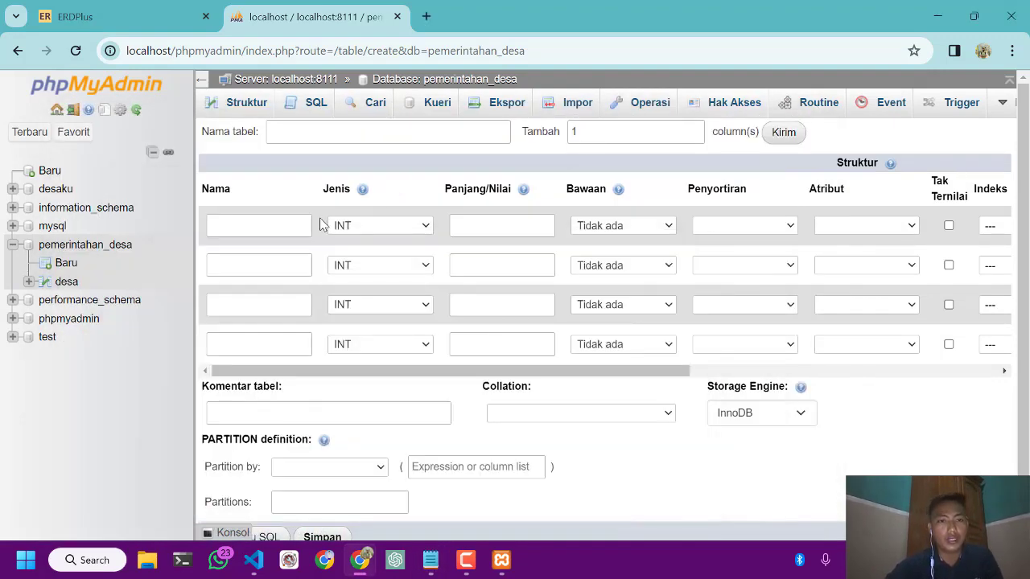
{"action": "left_click", "coordinate": [321, 133]}
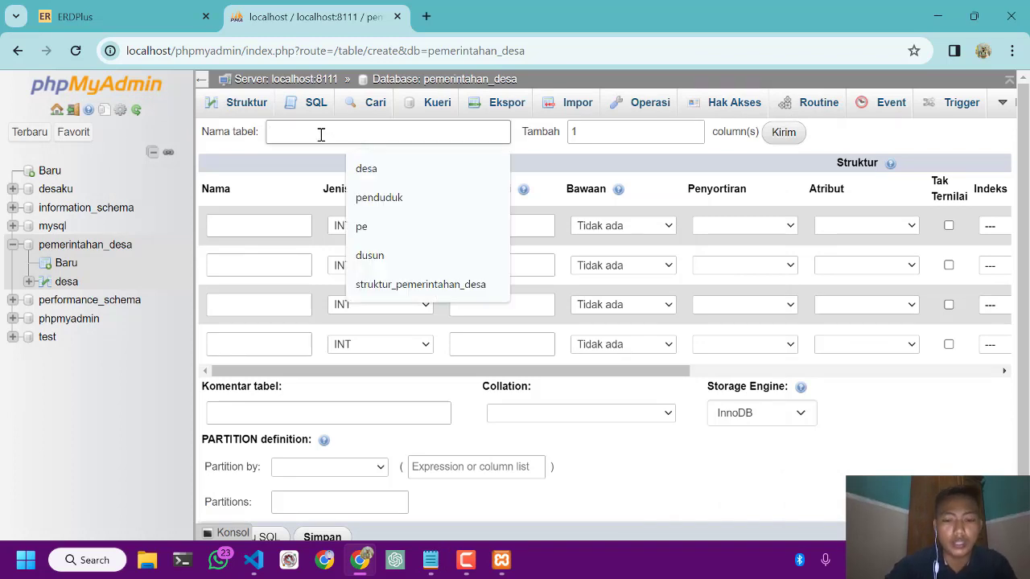
{"action": "type", "text": "penduduk"}
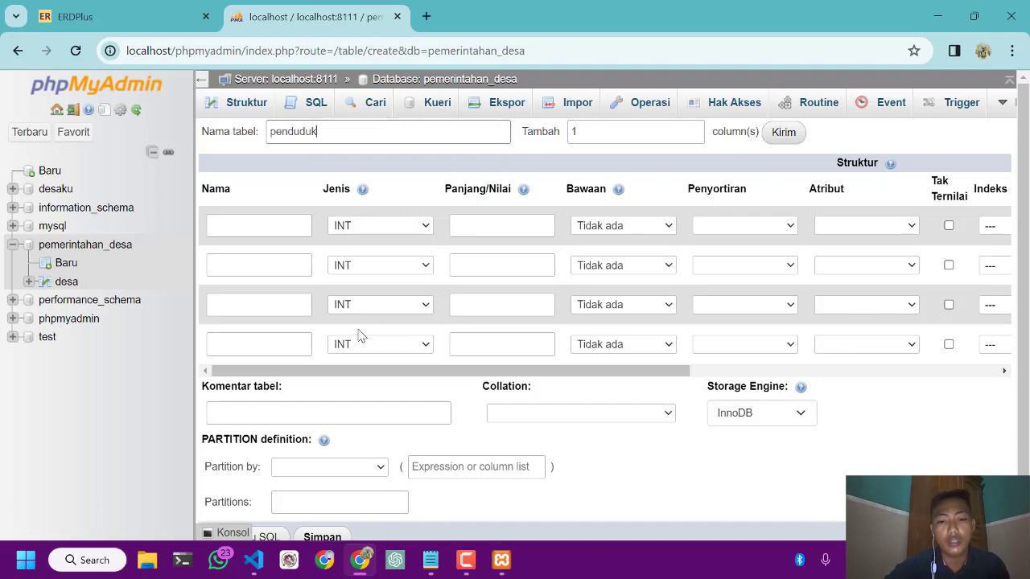
Review the planned PENDUDUK fields in the Notepad notes and return to the new table form
{"action": "left_click", "coordinate": [432, 559]}
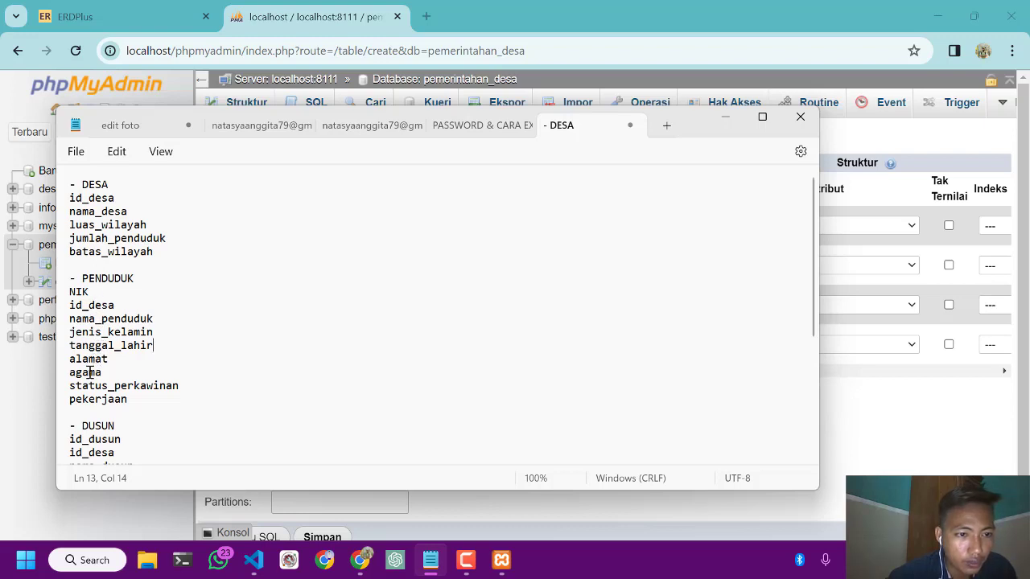
{"action": "left_click", "coordinate": [725, 117]}
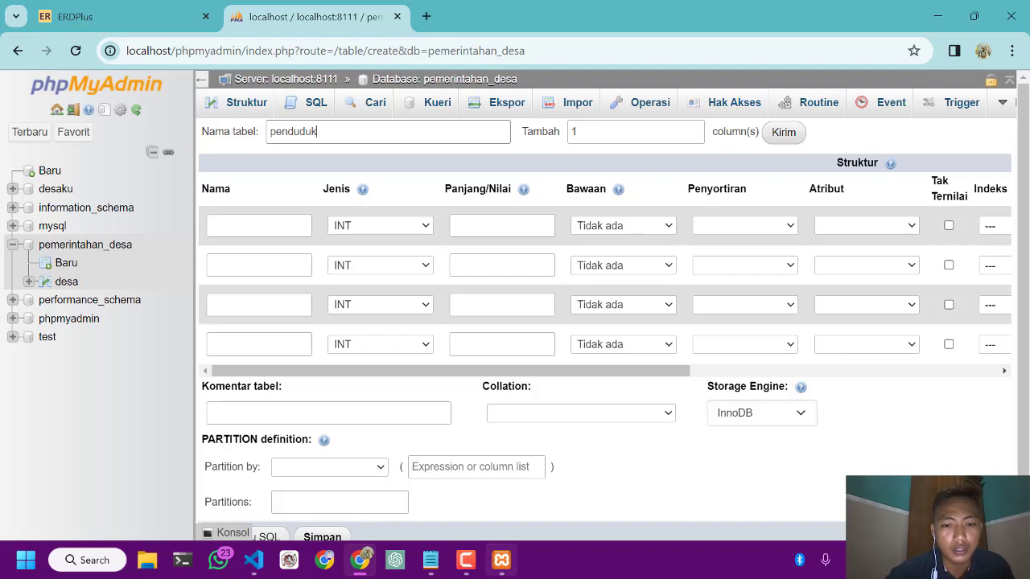
{"action": "left_click", "coordinate": [431, 564]}
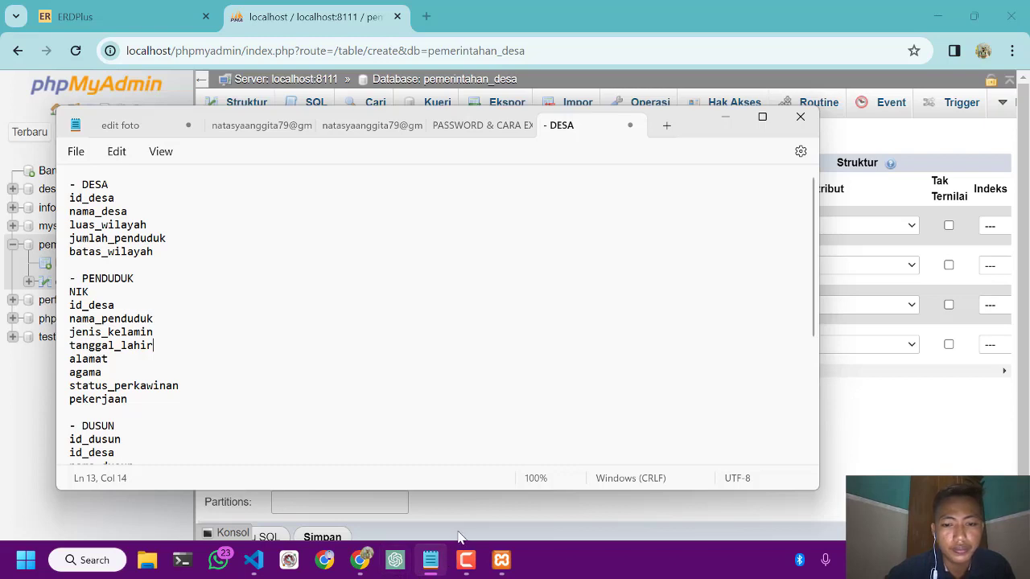
{"action": "left_click", "coordinate": [466, 560]}
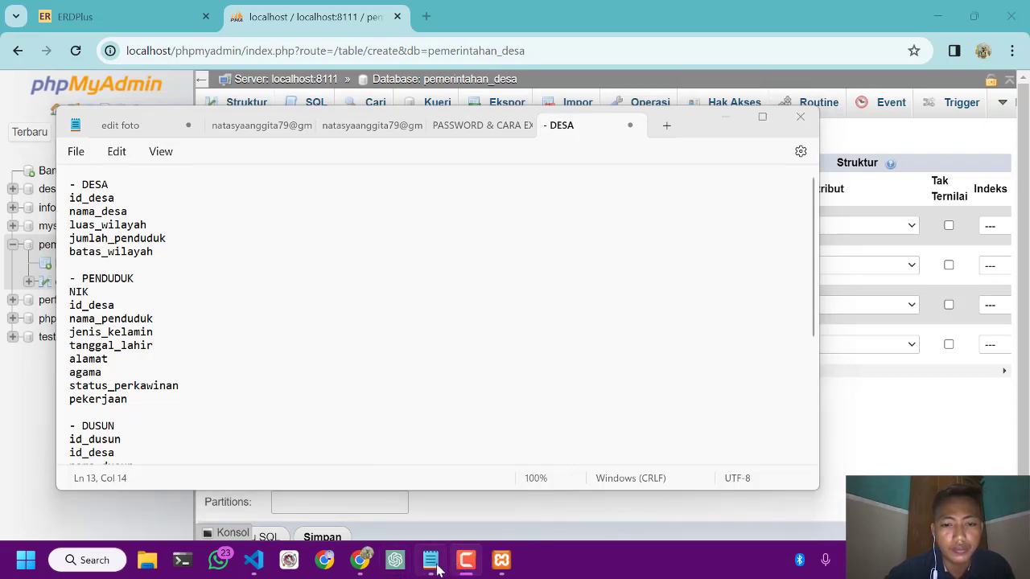
{"action": "left_click", "coordinate": [360, 560]}
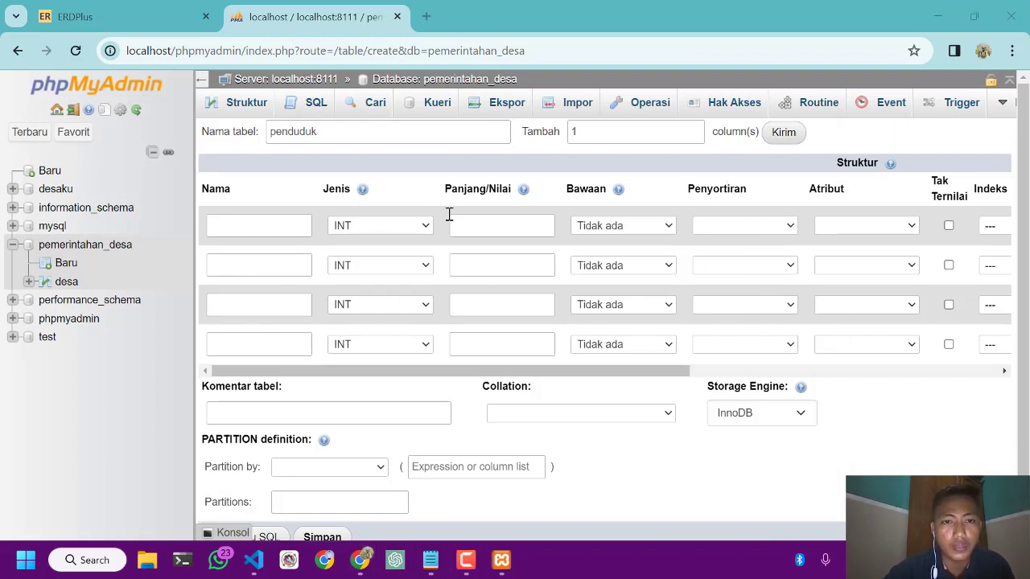
Add 5 column rows to the new penduduk table form
{"action": "left_click", "coordinate": [623, 126]}
{"action": "double_click", "coordinate": [624, 126]}
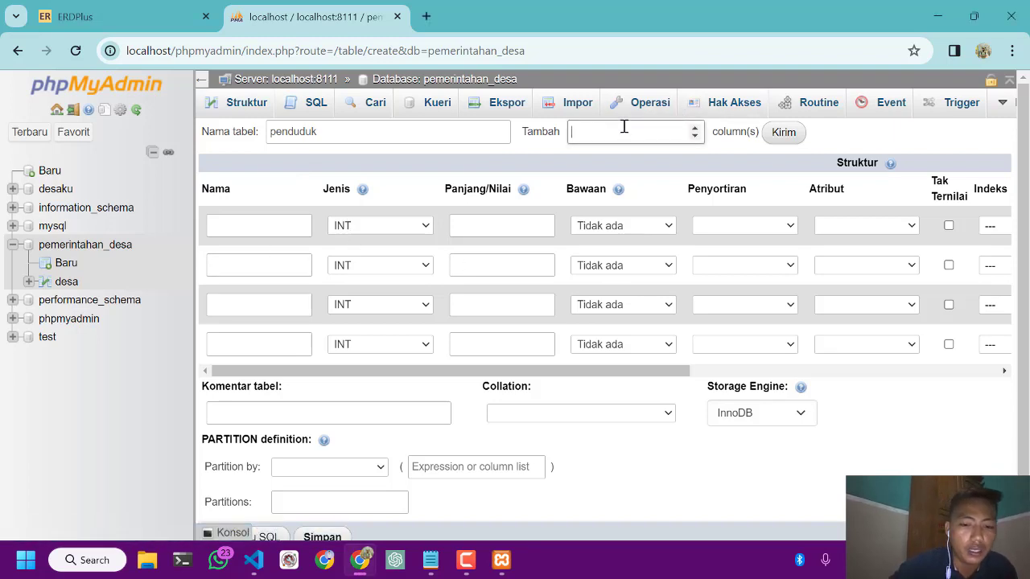
{"action": "left_click", "coordinate": [784, 132]}
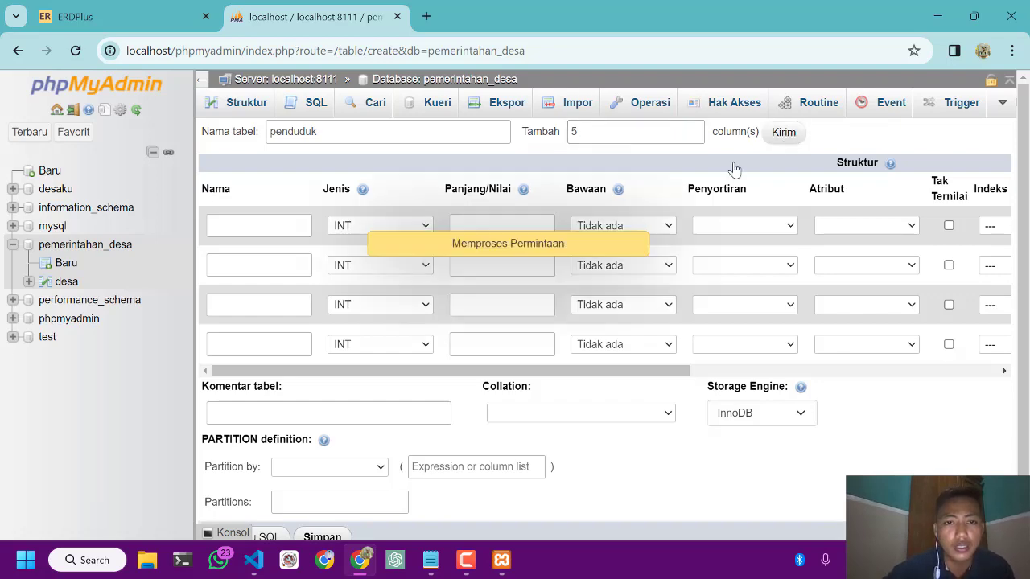
{"action": "scroll", "coordinate": [298, 246], "scroll_direction": "down", "scroll_amount": 3}
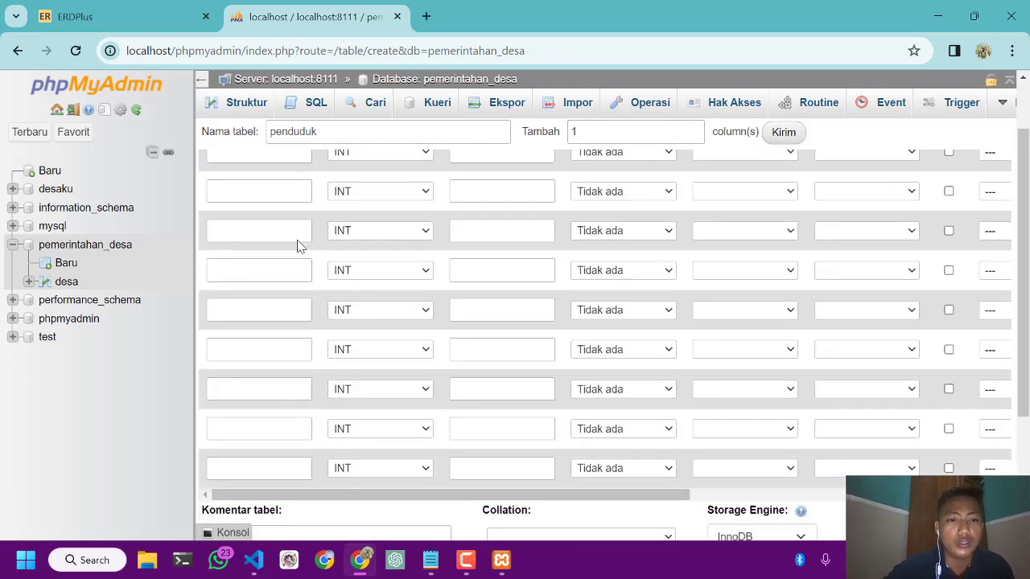
{"action": "scroll", "coordinate": [297, 245], "scroll_direction": "up", "scroll_amount": 3}
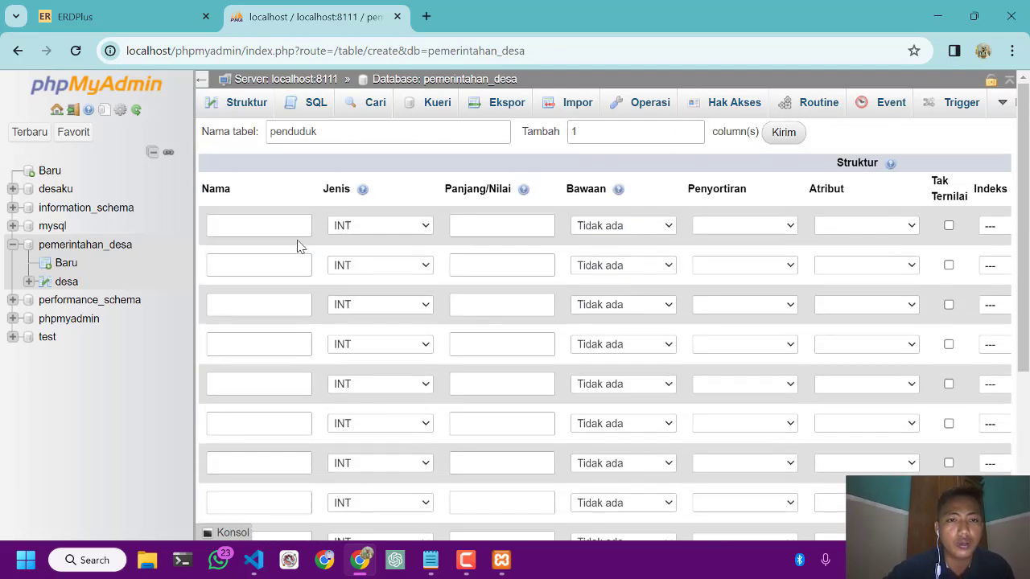
{"action": "left_click", "coordinate": [258, 224]}
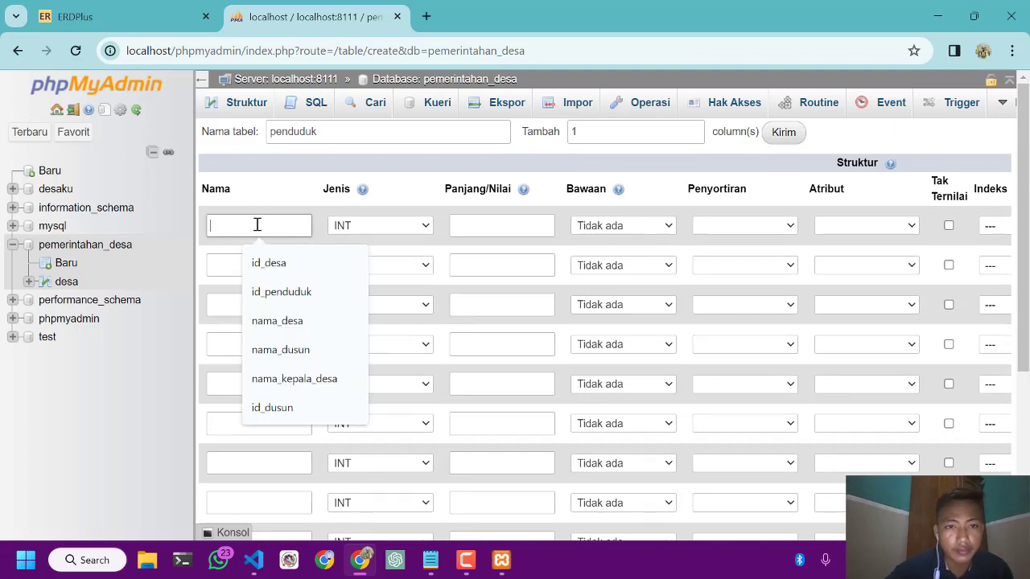
Start a fresh table in the pemerintahan_desa database and name it penduduk
{"action": "left_click", "coordinate": [470, 572]}
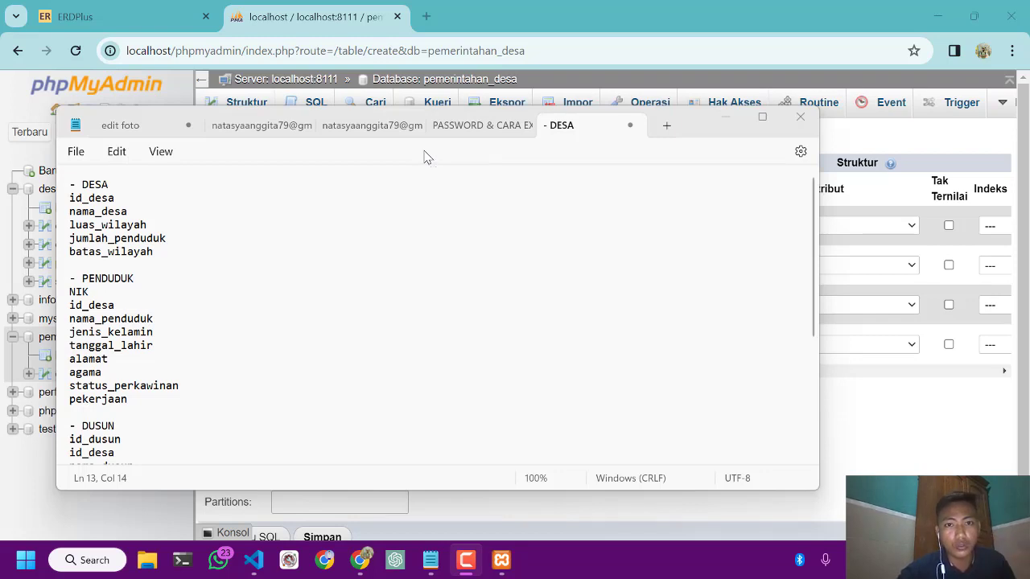
{"action": "left_click", "coordinate": [724, 116]}
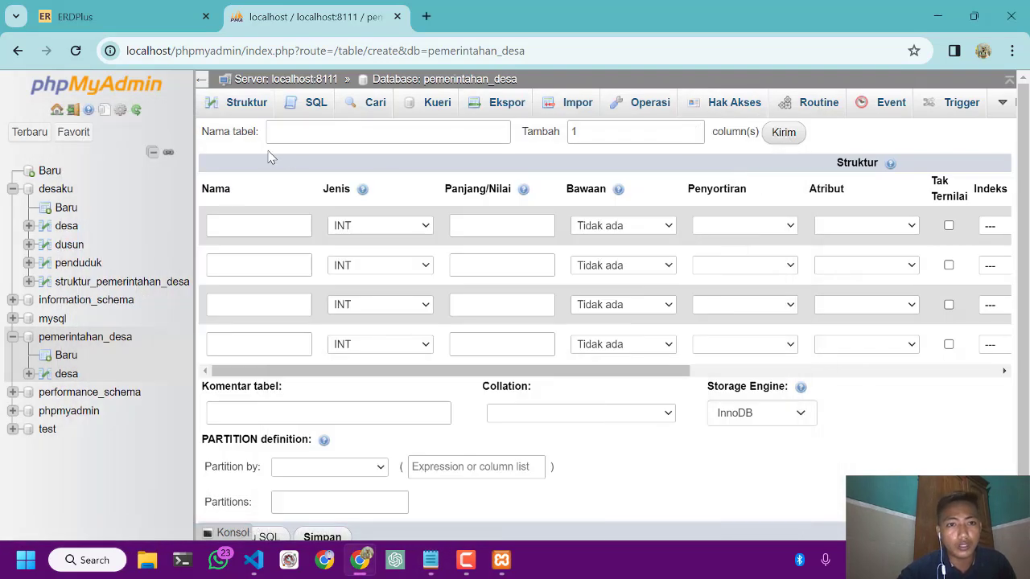
{"action": "left_click", "coordinate": [64, 357]}
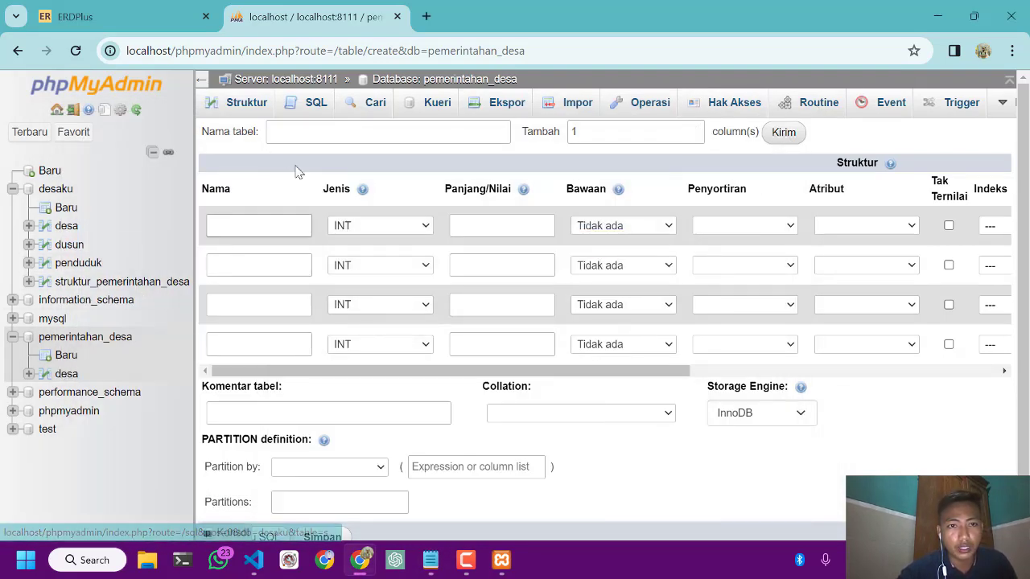
{"action": "left_click", "coordinate": [297, 134]}
{"action": "type", "text": "p"}
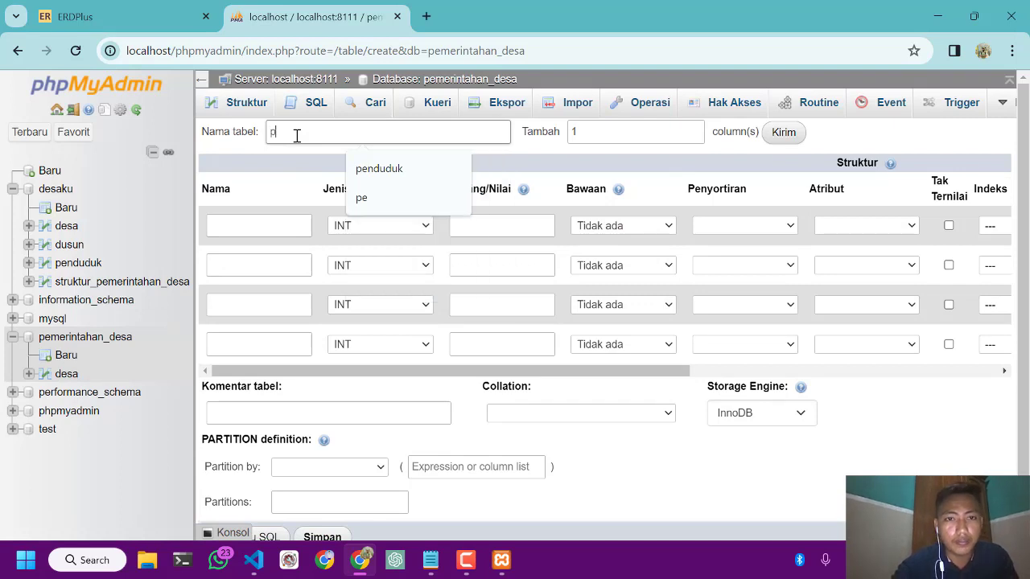
{"action": "left_click", "coordinate": [374, 185]}
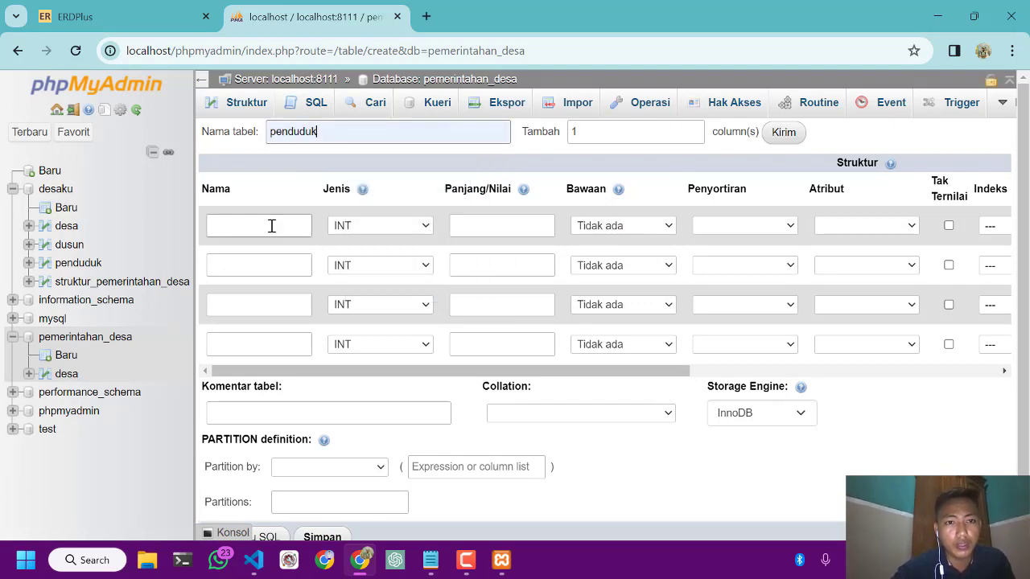
Check the planned PENDUDUK fields in the Notepad notes and add 5 more column rows to the penduduk table
{"action": "left_click", "coordinate": [271, 226]}
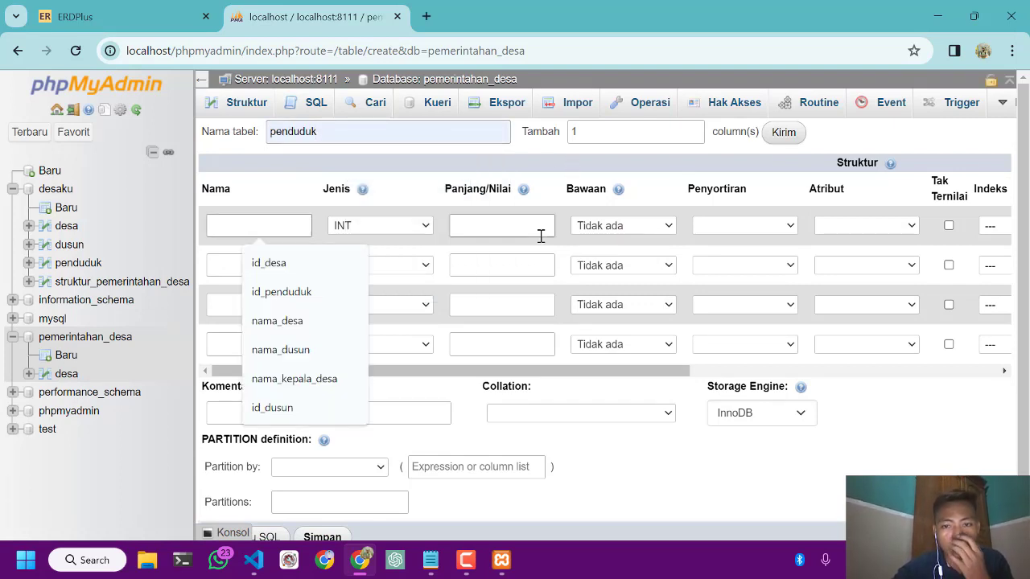
{"action": "mouse_move", "coordinate": [431, 569]}
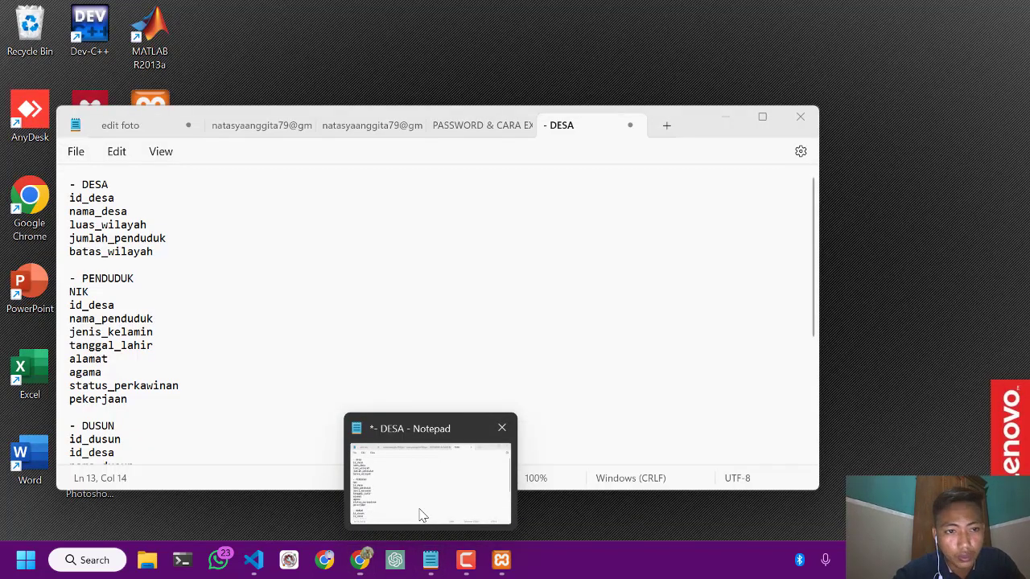
{"action": "left_click", "coordinate": [421, 519]}
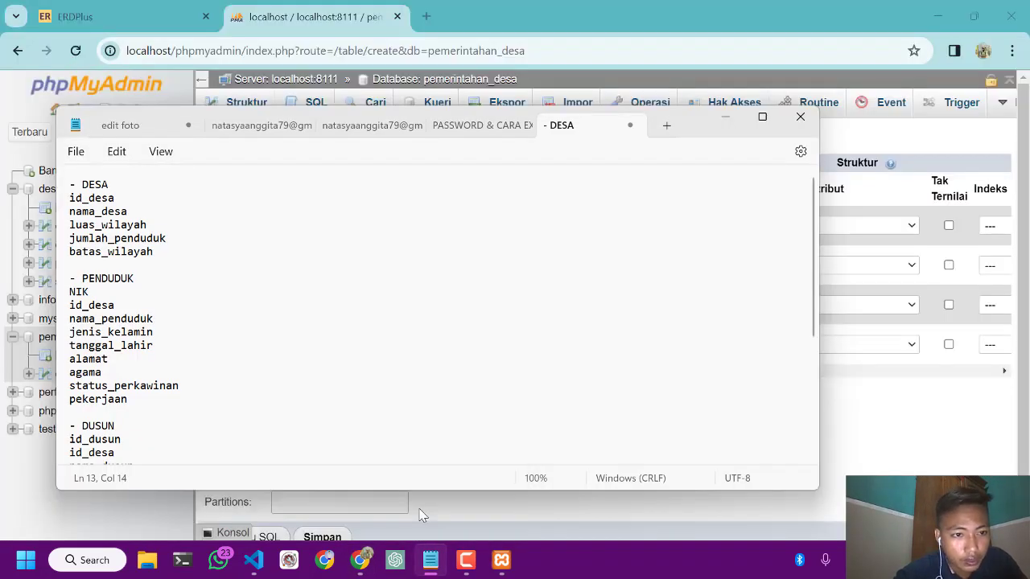
{"action": "left_click", "coordinate": [725, 117]}
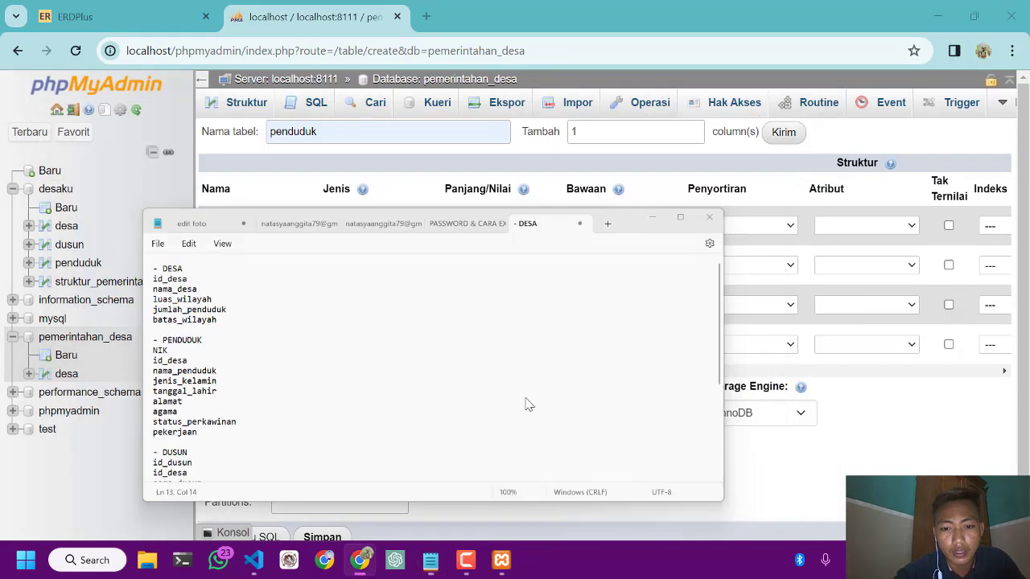
{"action": "left_click", "coordinate": [465, 558]}
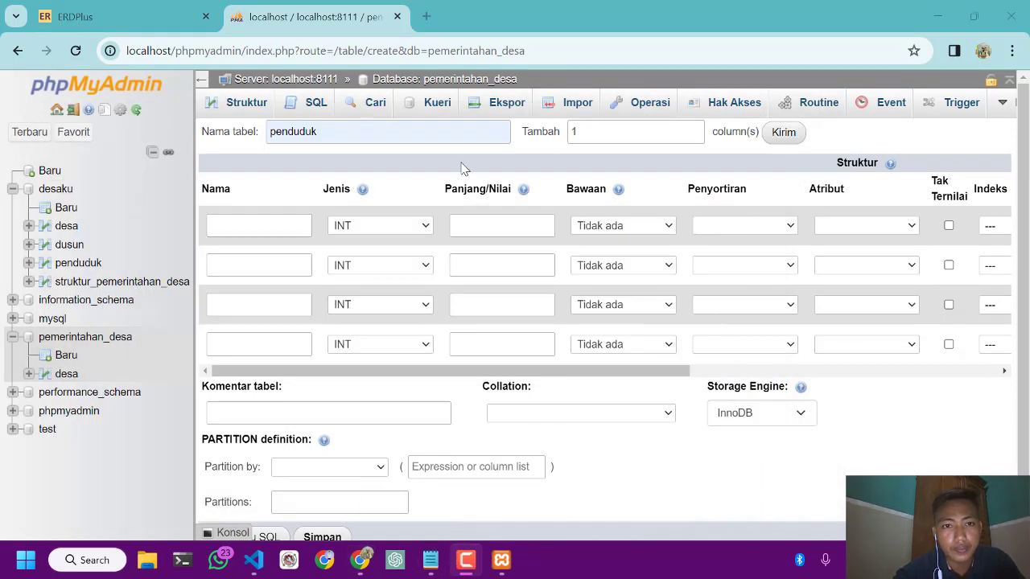
{"action": "double_click", "coordinate": [613, 134]}
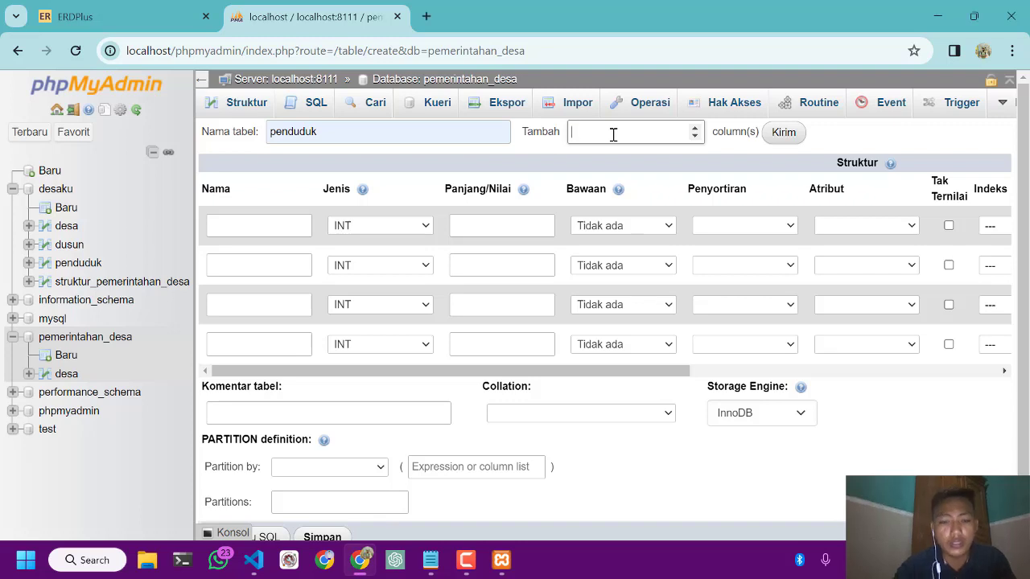
{"action": "left_click", "coordinate": [784, 132]}
{"action": "scroll", "coordinate": [366, 294], "scroll_direction": "down", "scroll_amount": 1}
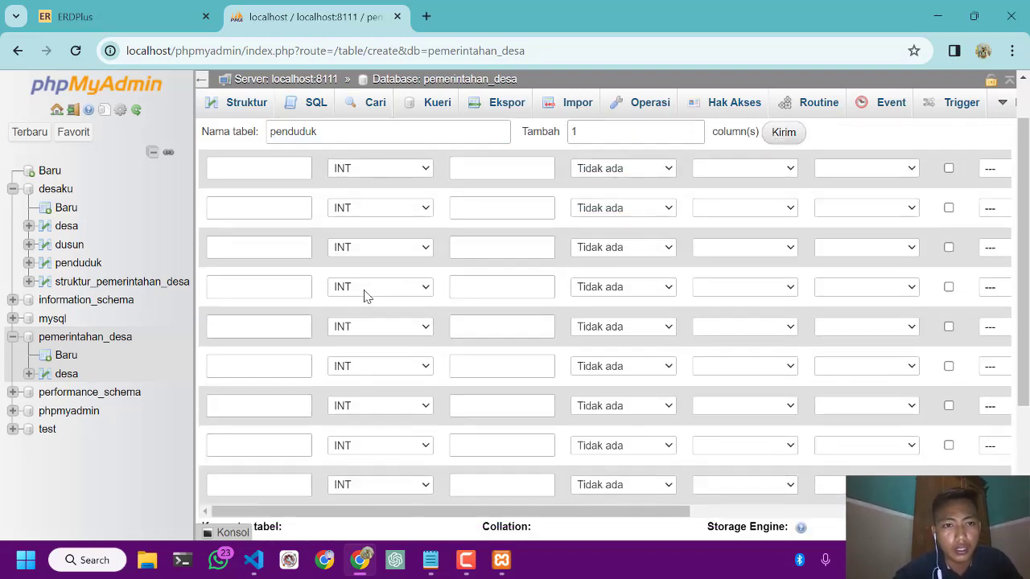
{"action": "scroll", "coordinate": [365, 294], "scroll_direction": "up", "scroll_amount": 1}
{"action": "left_click", "coordinate": [364, 294]}
Copy NIK from the PENDUDUK list in the Notepad notes into the first column's name
{"action": "left_click", "coordinate": [270, 229]}
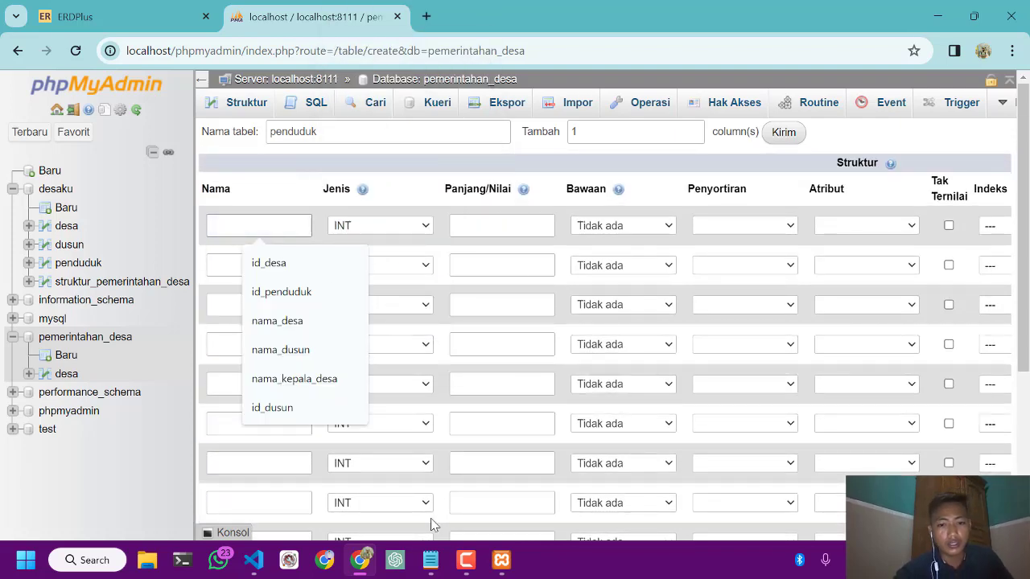
{"action": "left_click", "coordinate": [431, 560]}
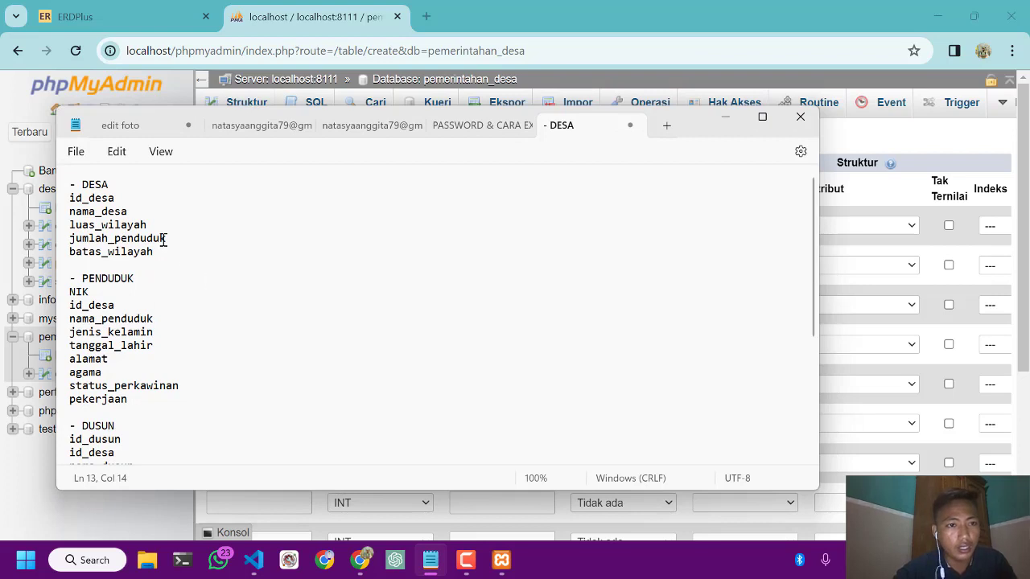
{"action": "left_click_drag", "start_coordinate": [104, 292], "coordinate": [72, 292]}
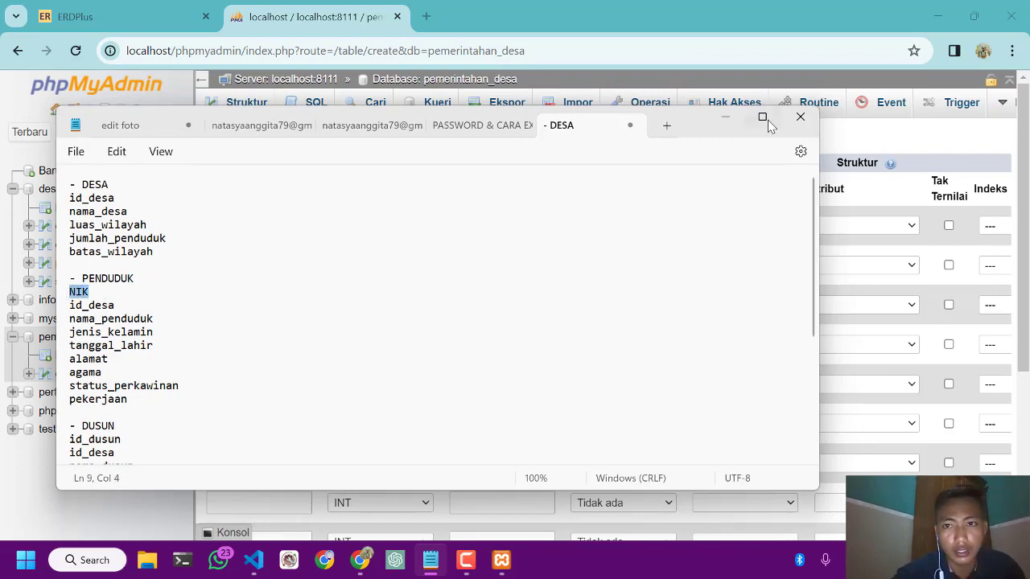
{"action": "left_click", "coordinate": [724, 121]}
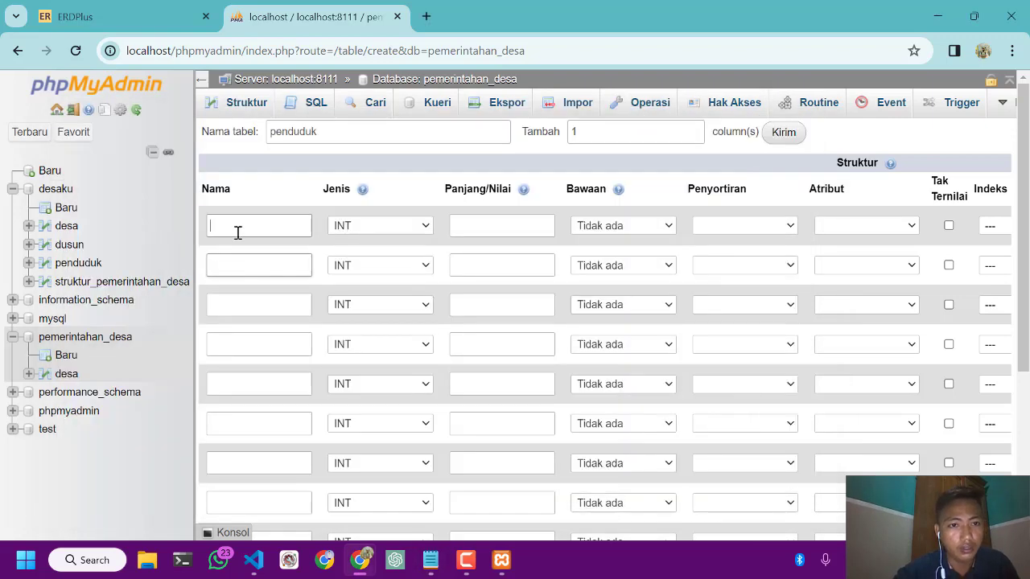
{"action": "type", "text": "NIK"}
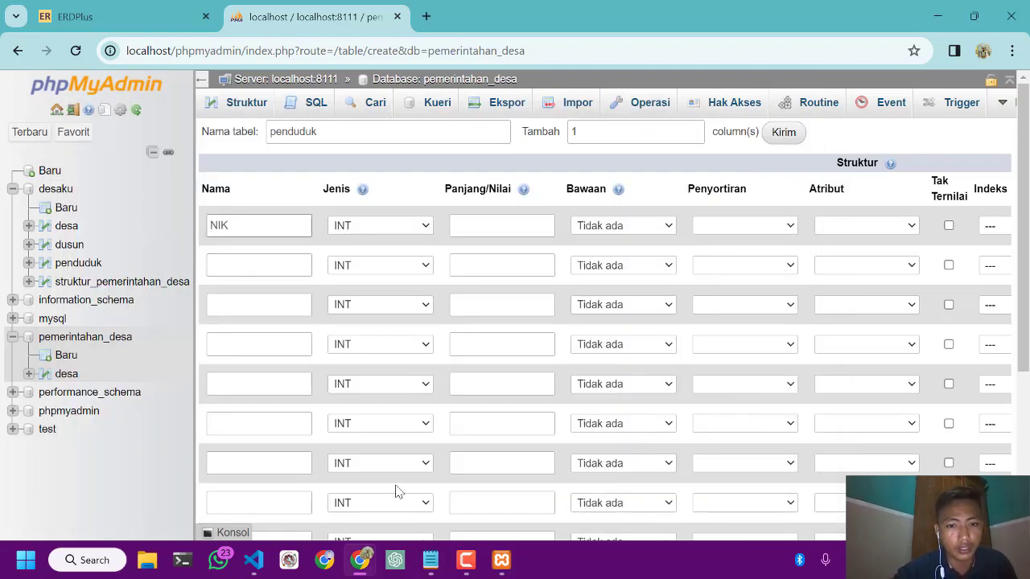
Copy id_desa from the PENDUDUK list in the Notepad notes into the second column's name
{"action": "left_click", "coordinate": [431, 560]}
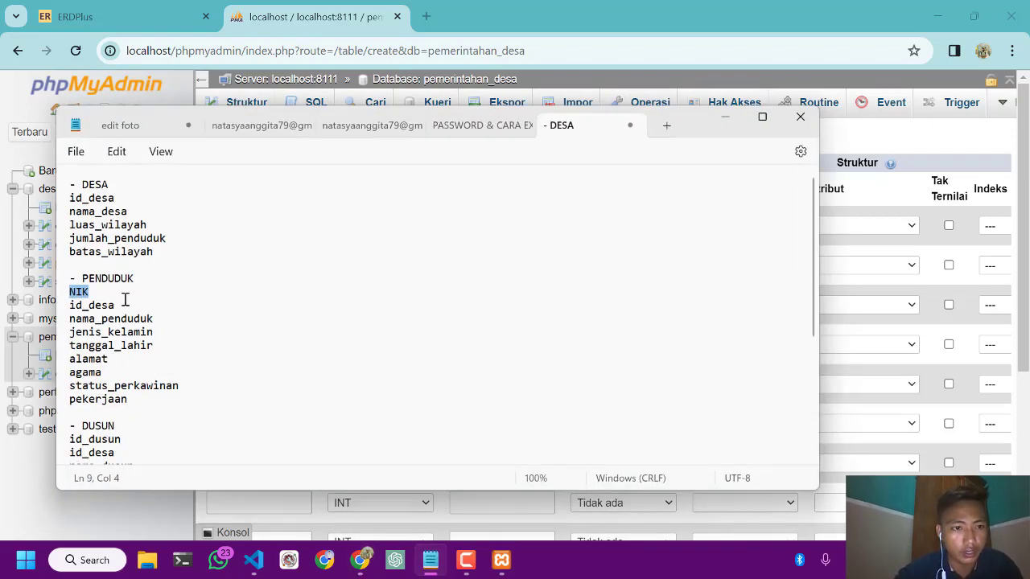
{"action": "left_click_drag", "start_coordinate": [119, 305], "coordinate": [71, 305]}
{"action": "key", "text": "ctrl+c"}
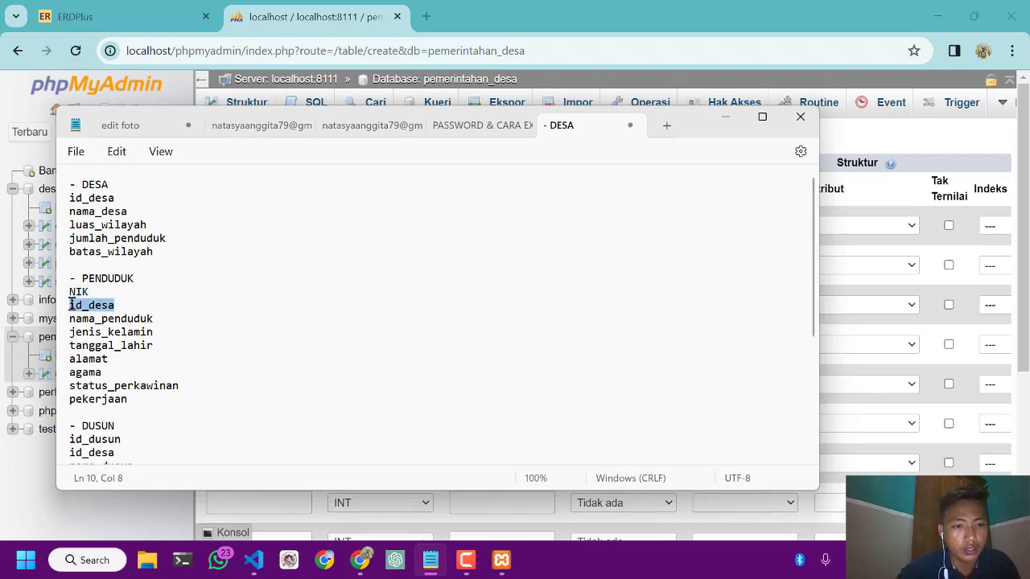
{"action": "left_click", "coordinate": [727, 118]}
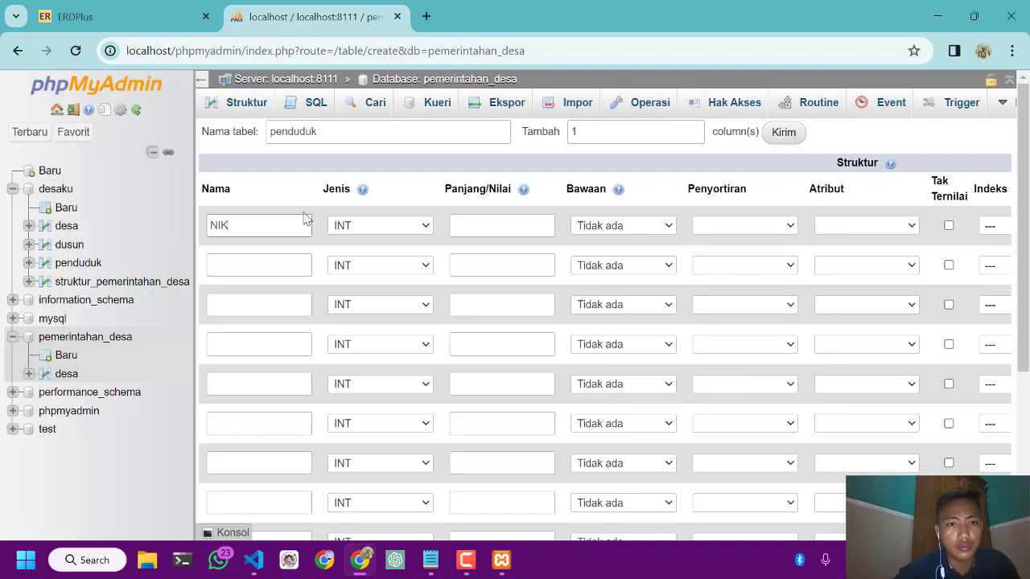
{"action": "left_click", "coordinate": [271, 268]}
{"action": "key", "text": "ctrl+v"}
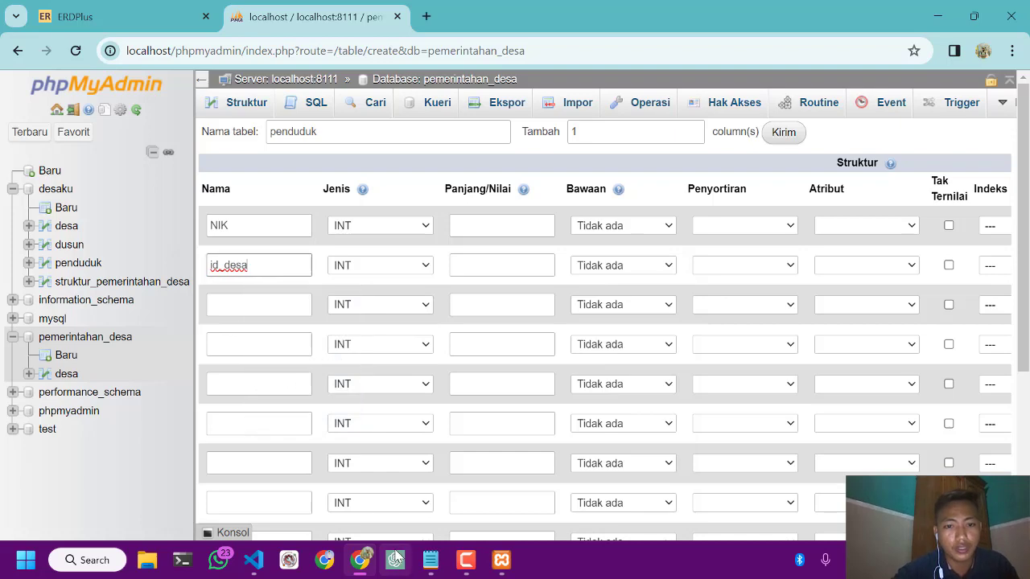
Copy nama_penduduk from the PENDUDUK list in the Notepad notes into the third column's name
{"action": "left_click", "coordinate": [431, 563]}
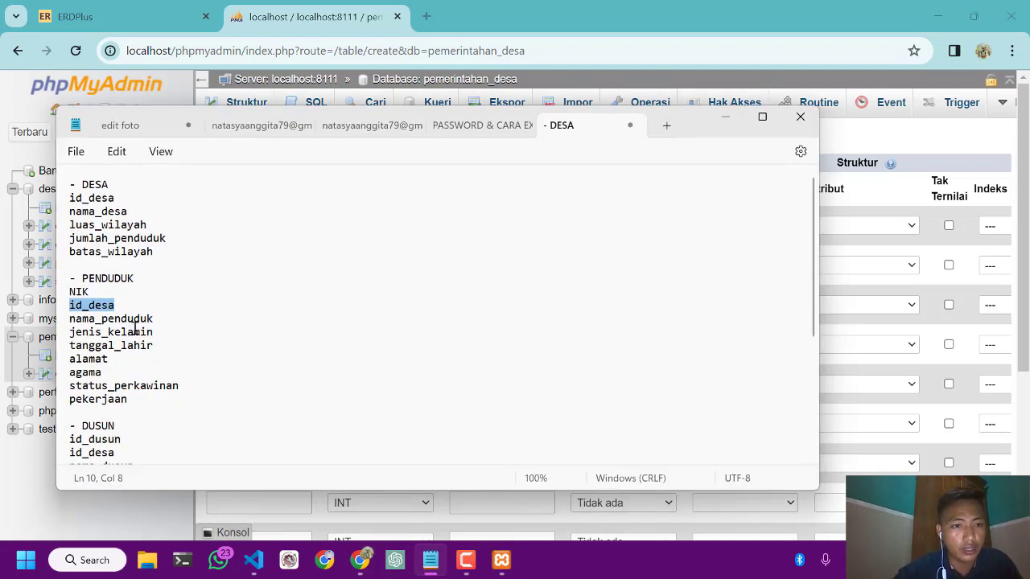
{"action": "left_click_drag", "start_coordinate": [155, 320], "coordinate": [68, 322]}
{"action": "key", "text": "ctrl+c"}
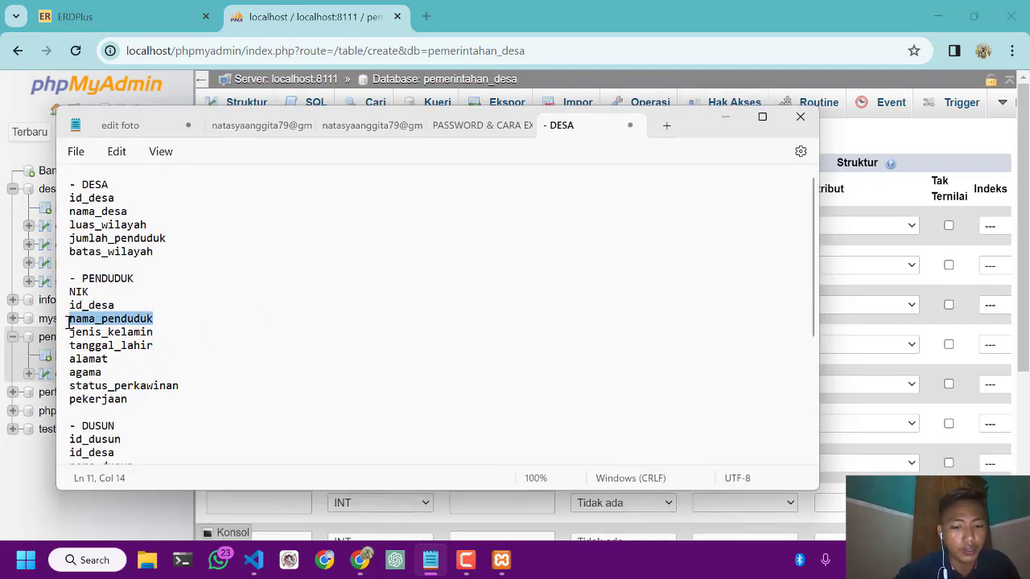
{"action": "left_click", "coordinate": [723, 116]}
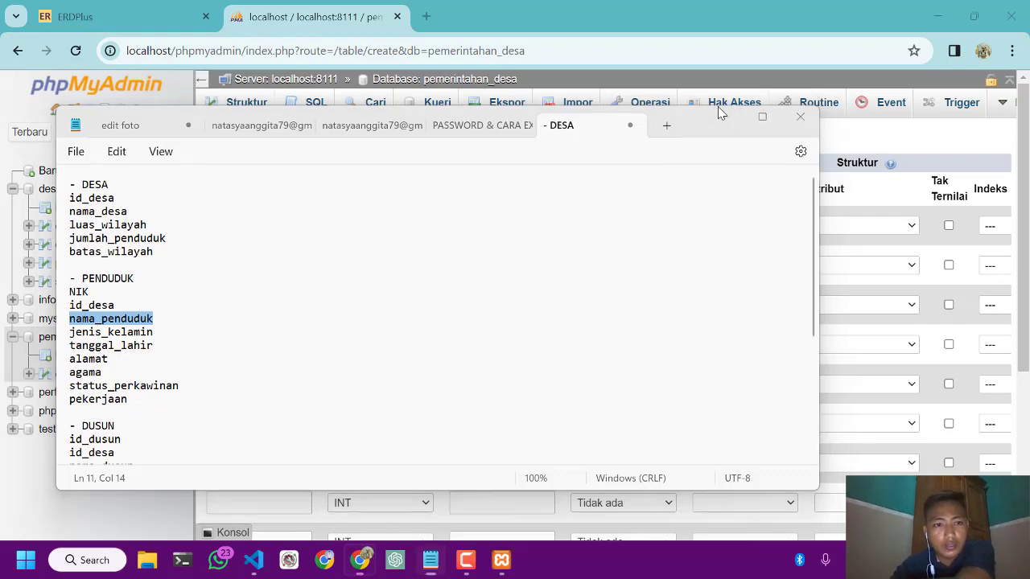
{"action": "left_click", "coordinate": [276, 304]}
{"action": "key", "text": "ctrl+v"}
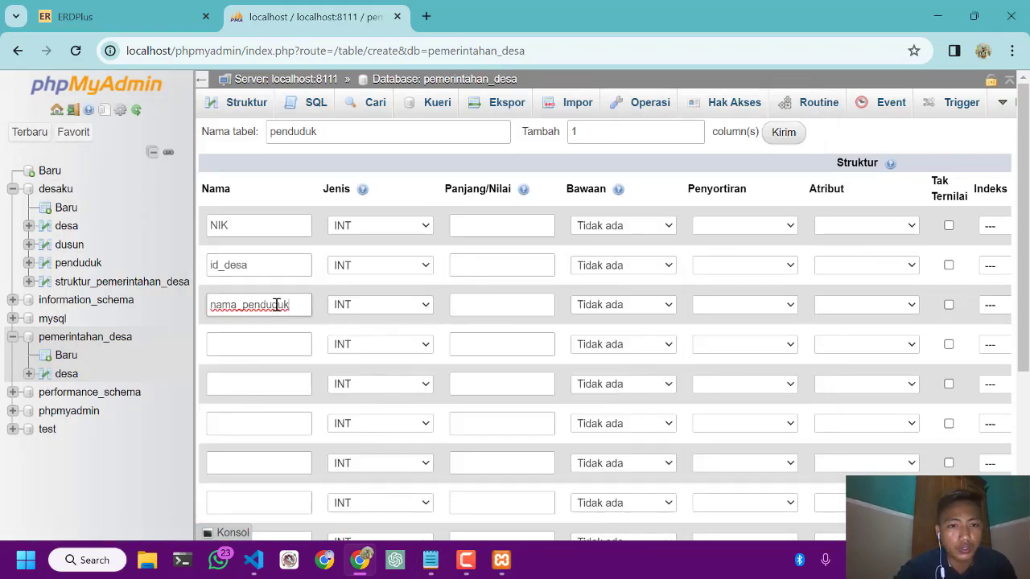
Copy jenis_kelamin from the PENDUDUK list in the Notepad notes into the fourth column's name
{"action": "left_click", "coordinate": [431, 560]}
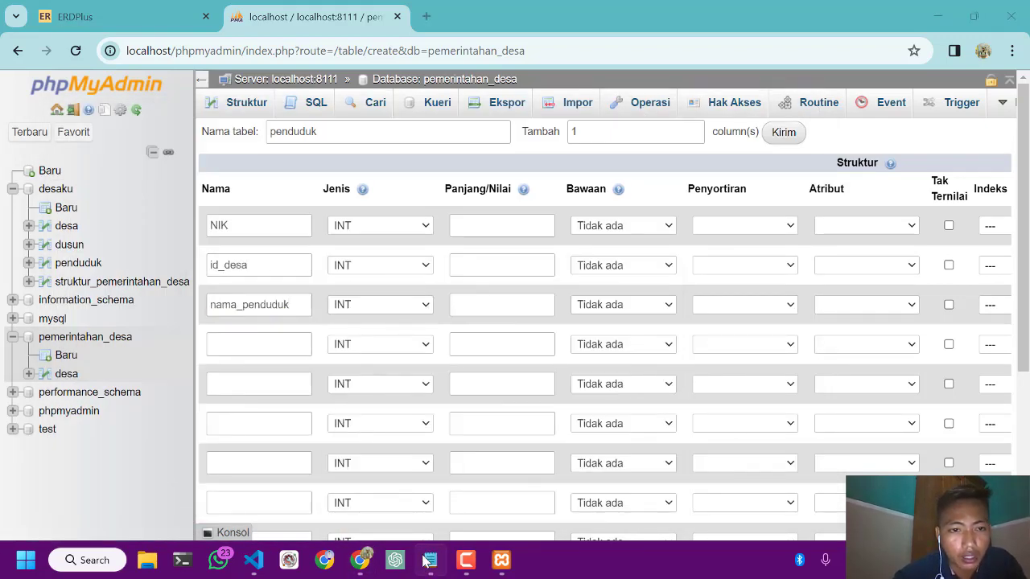
{"action": "left_click_drag", "start_coordinate": [164, 330], "coordinate": [69, 334]}
{"action": "key", "text": "ctrl+c"}
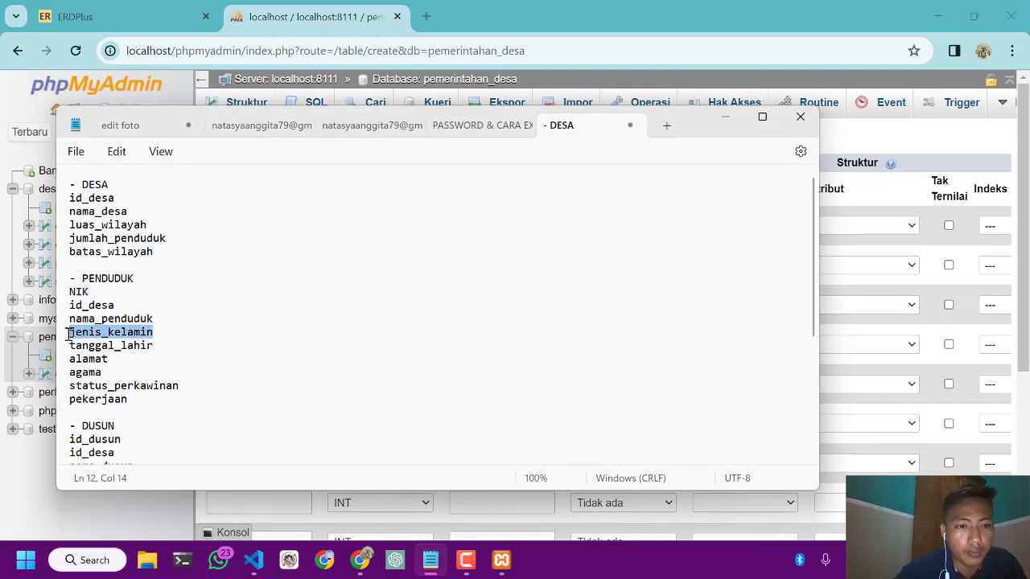
{"action": "left_click", "coordinate": [723, 120]}
{"action": "left_click", "coordinate": [244, 340]}
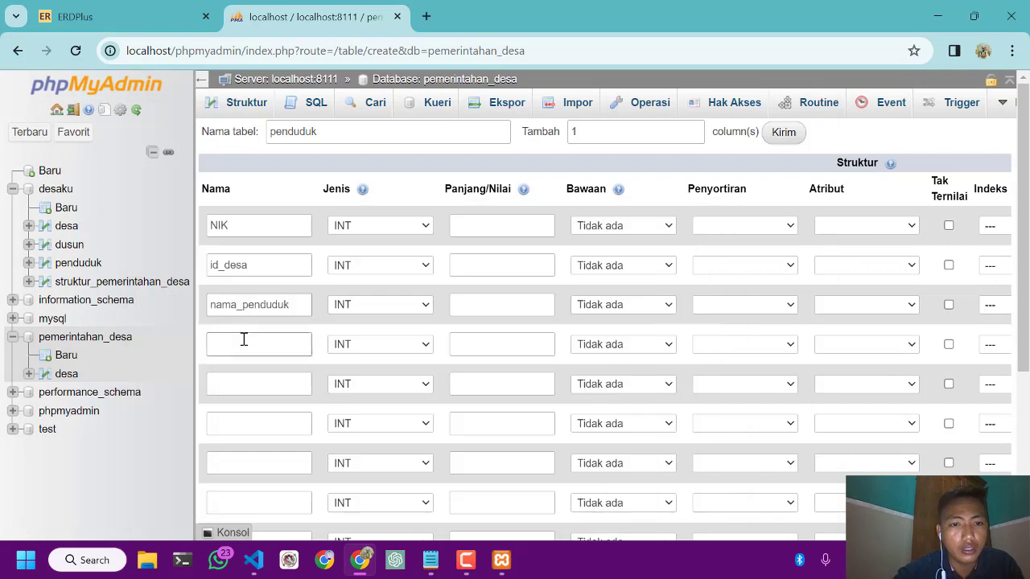
{"action": "key", "text": "ctrl+v"}
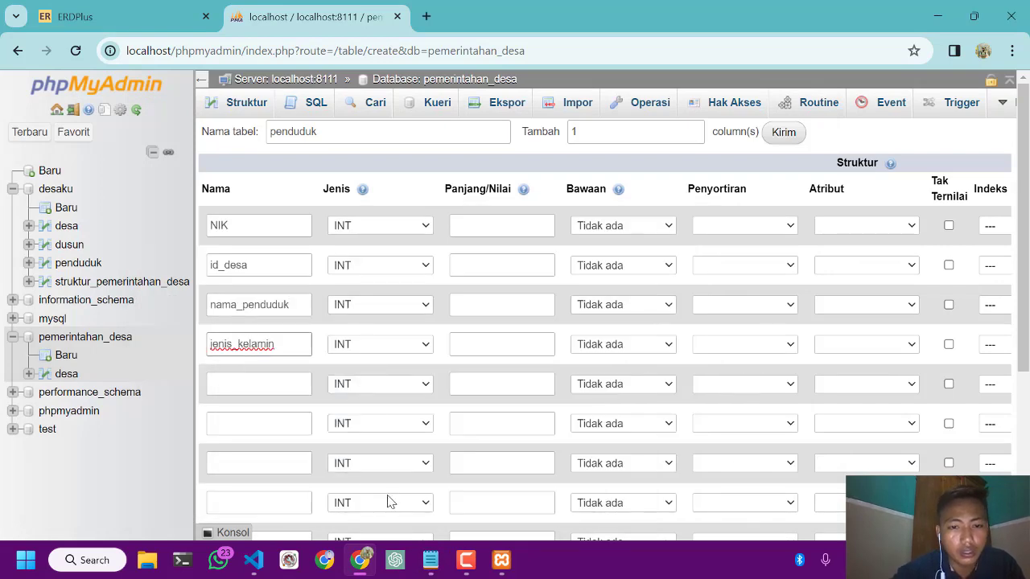
Copy tanggal_lahir from the PENDUDUK list in the Notepad notes into the fifth column's name
{"action": "left_click", "coordinate": [430, 560]}
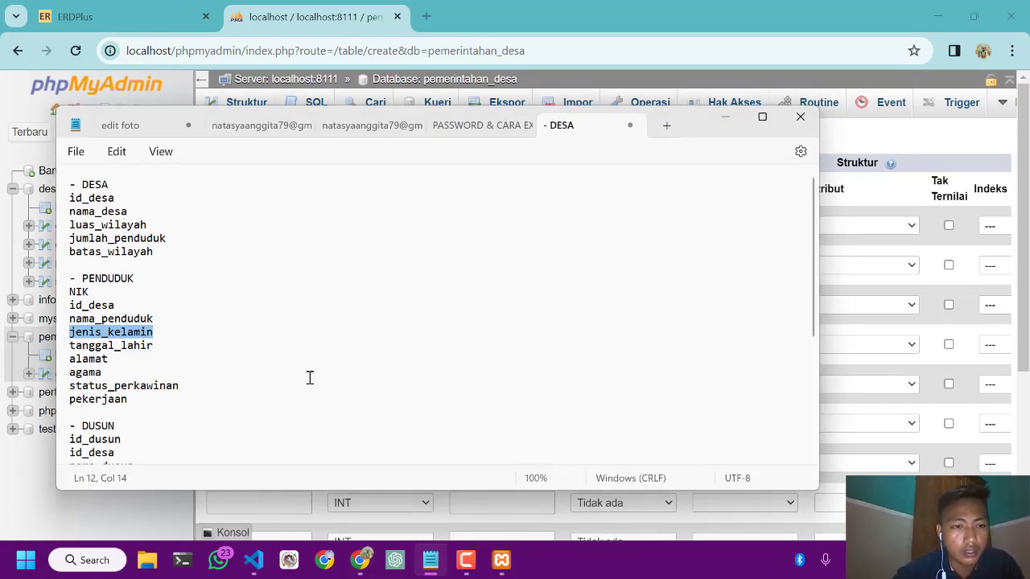
{"action": "left_click_drag", "start_coordinate": [159, 344], "coordinate": [72, 346]}
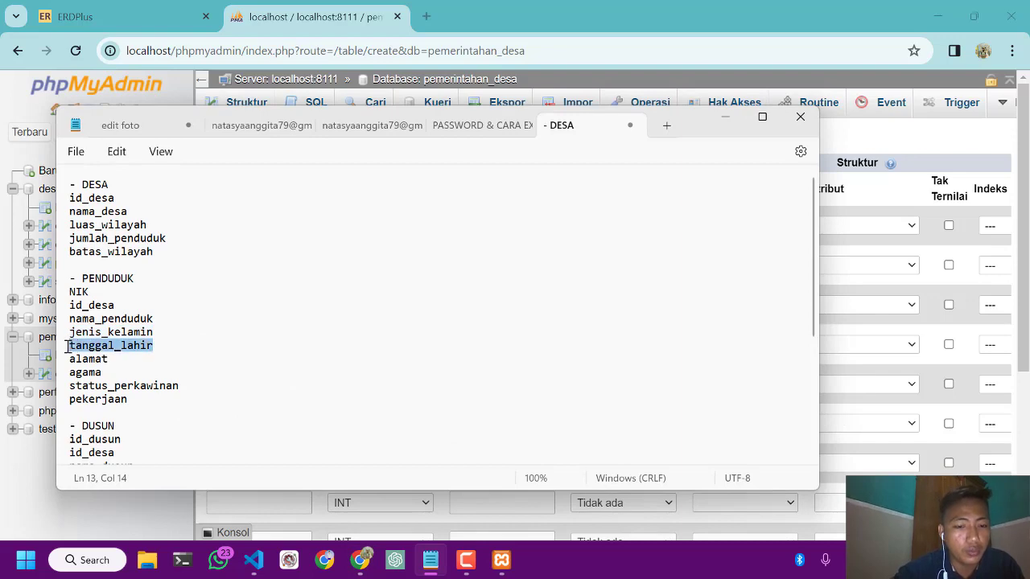
{"action": "left_click", "coordinate": [724, 117]}
{"action": "left_click", "coordinate": [235, 378]}
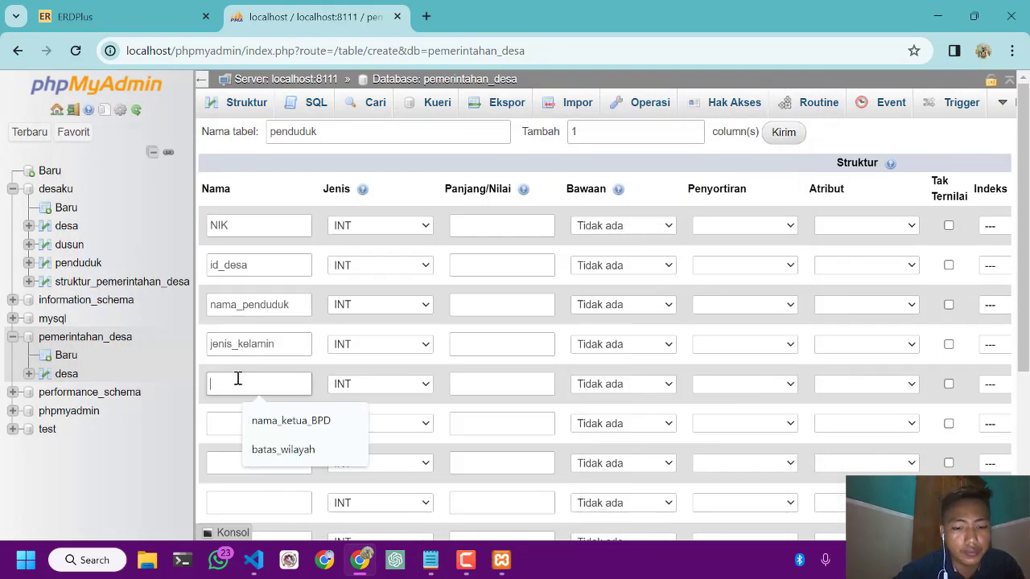
{"action": "type", "text": "tanggal_lahir"}
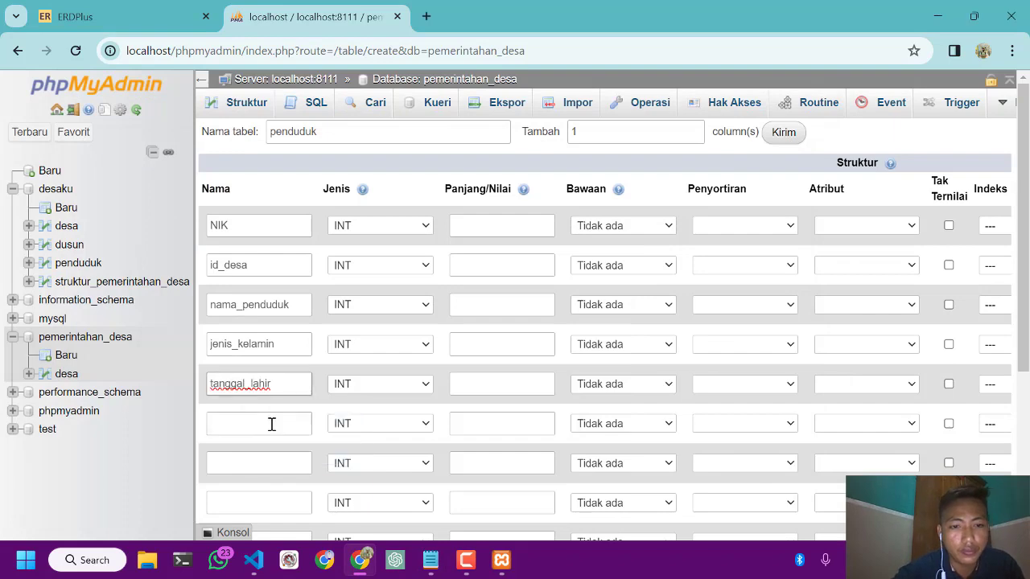
Copy alamat from the PENDUDUK list in the Notepad notes into the sixth column's name
{"action": "left_click", "coordinate": [430, 560]}
{"action": "left_click_drag", "start_coordinate": [115, 361], "coordinate": [69, 362]}
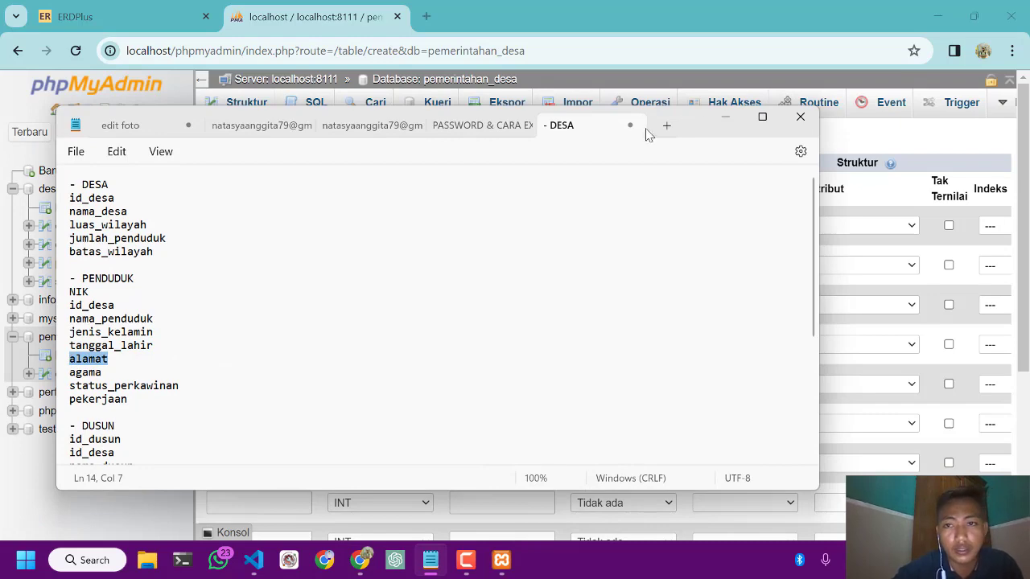
{"action": "left_click", "coordinate": [725, 117]}
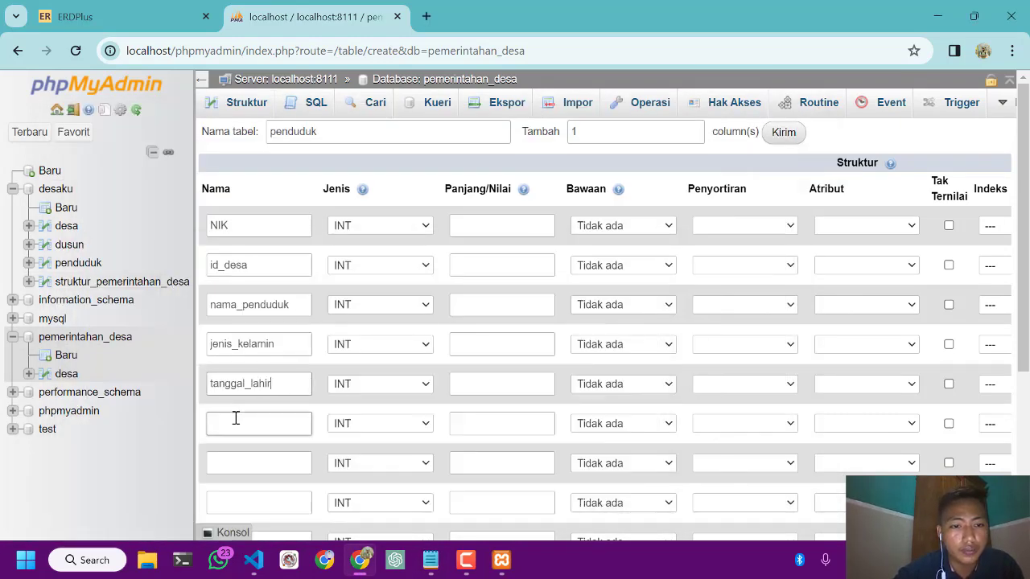
{"action": "left_click", "coordinate": [235, 418]}
{"action": "type", "text": "alamat"}
Copy agama from the PENDUDUK list in the Notepad notes into the seventh column's name
{"action": "scroll", "coordinate": [235, 418], "scroll_direction": "down", "scroll_amount": 2}
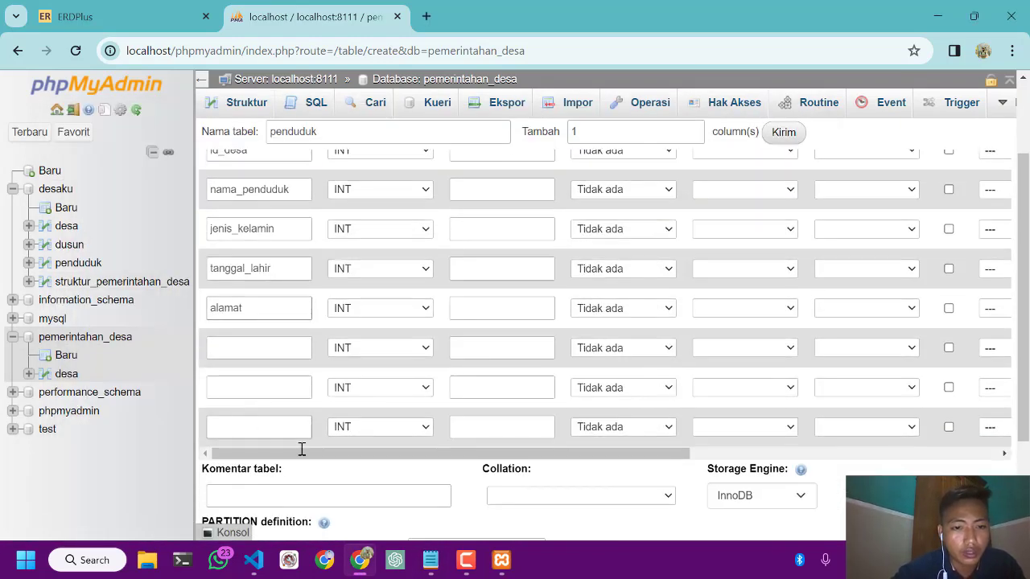
{"action": "left_click", "coordinate": [420, 567]}
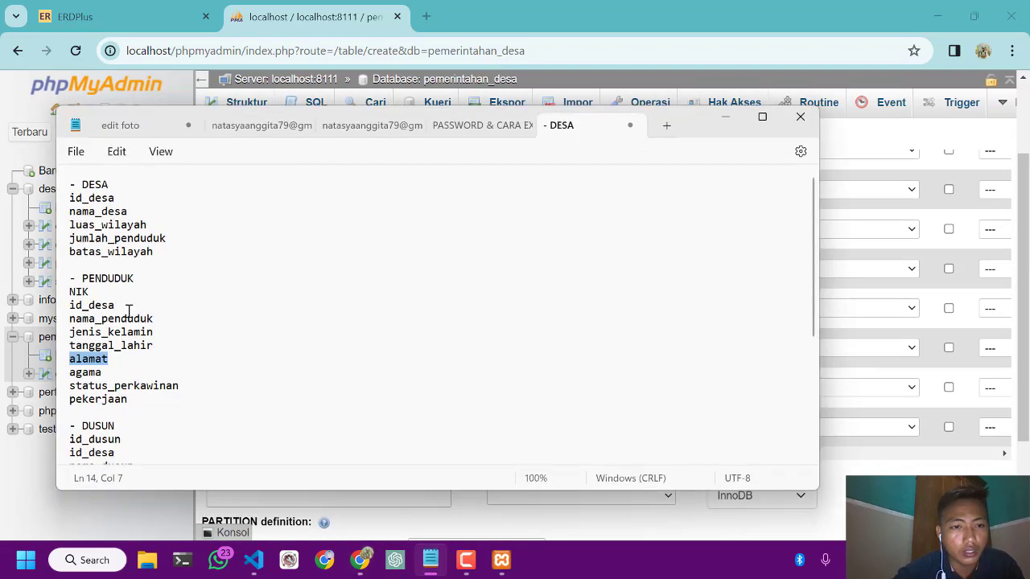
{"action": "left_click", "coordinate": [103, 373]}
{"action": "double_click", "coordinate": [103, 373]}
{"action": "key", "text": "ctrl+c"}
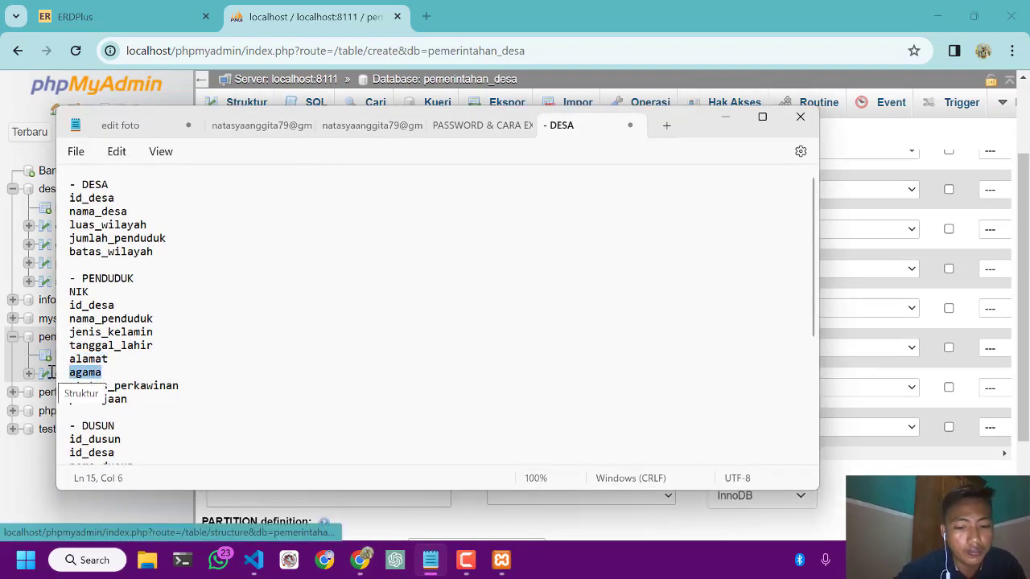
{"action": "left_click", "coordinate": [727, 118]}
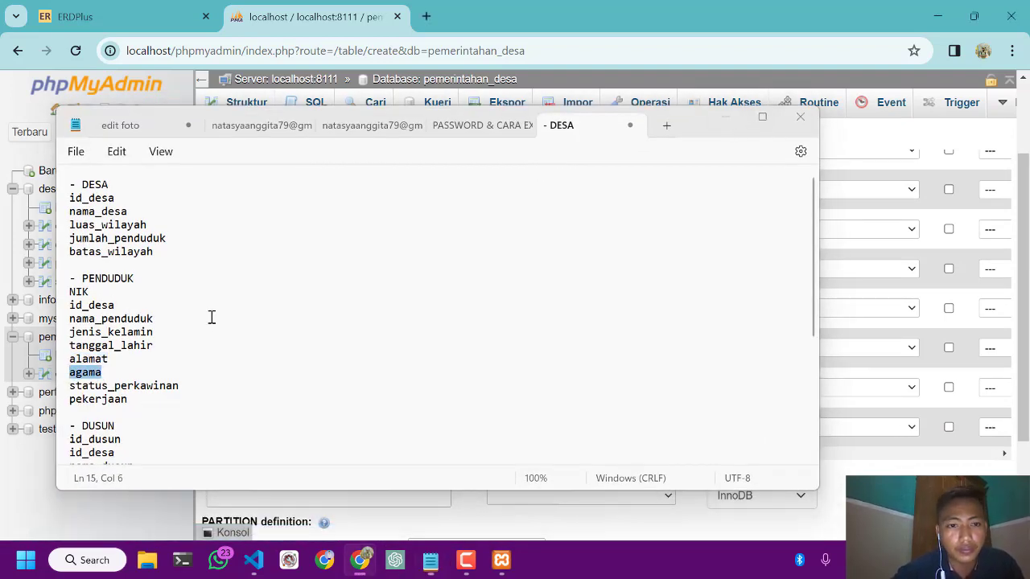
{"action": "left_click", "coordinate": [229, 349]}
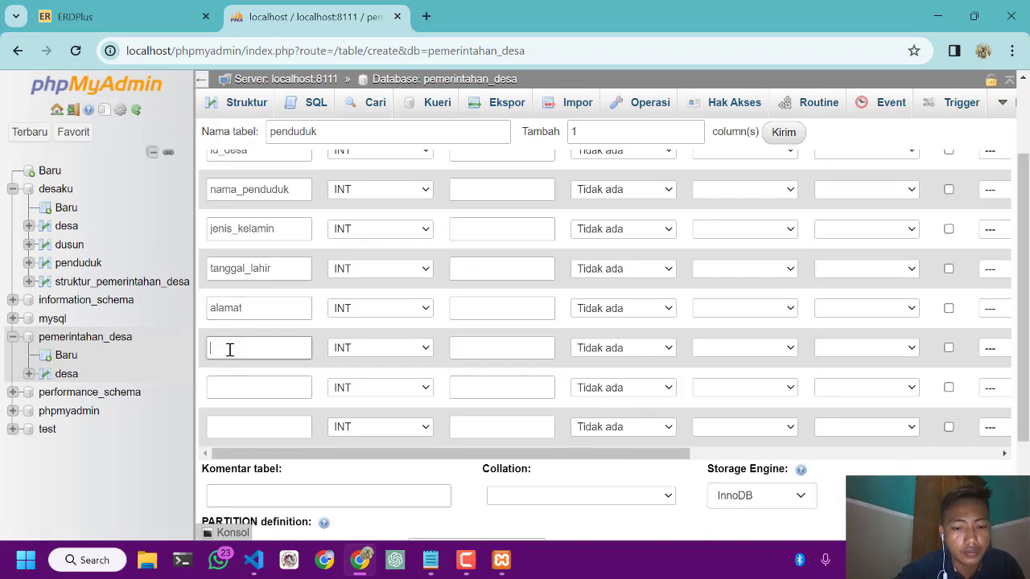
{"action": "key", "text": "ctrl+v"}
Copy status_perkawinan from the PENDUDUK list in the Notepad notes into the eighth column's name
{"action": "left_click", "coordinate": [427, 567]}
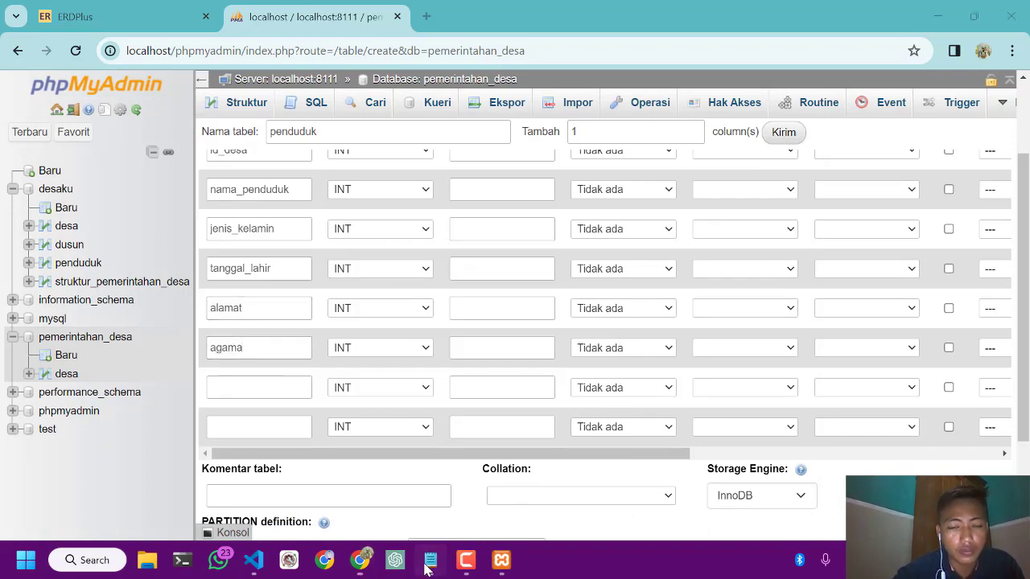
{"action": "left_click_drag", "start_coordinate": [184, 386], "coordinate": [76, 385]}
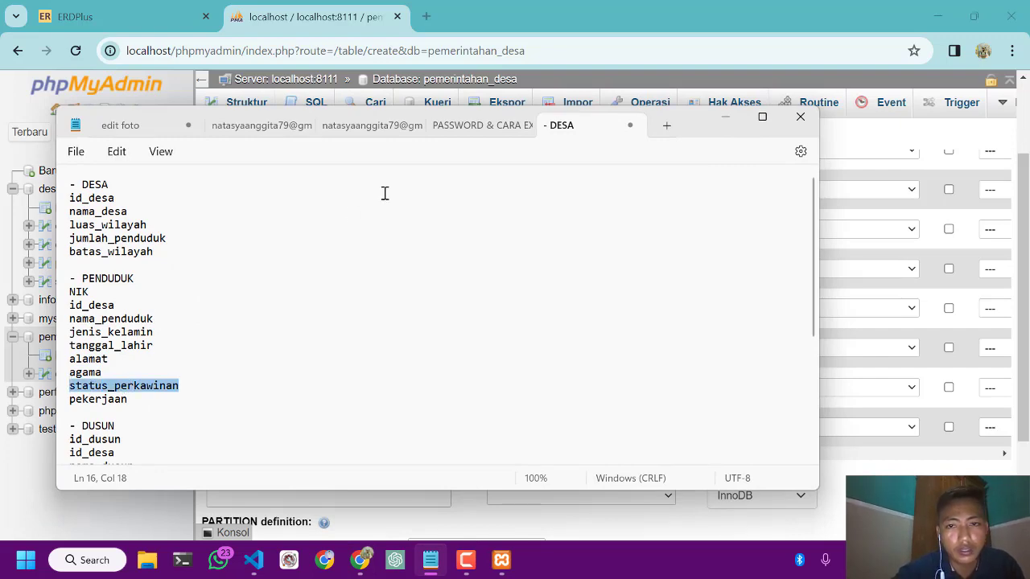
{"action": "left_click", "coordinate": [728, 119]}
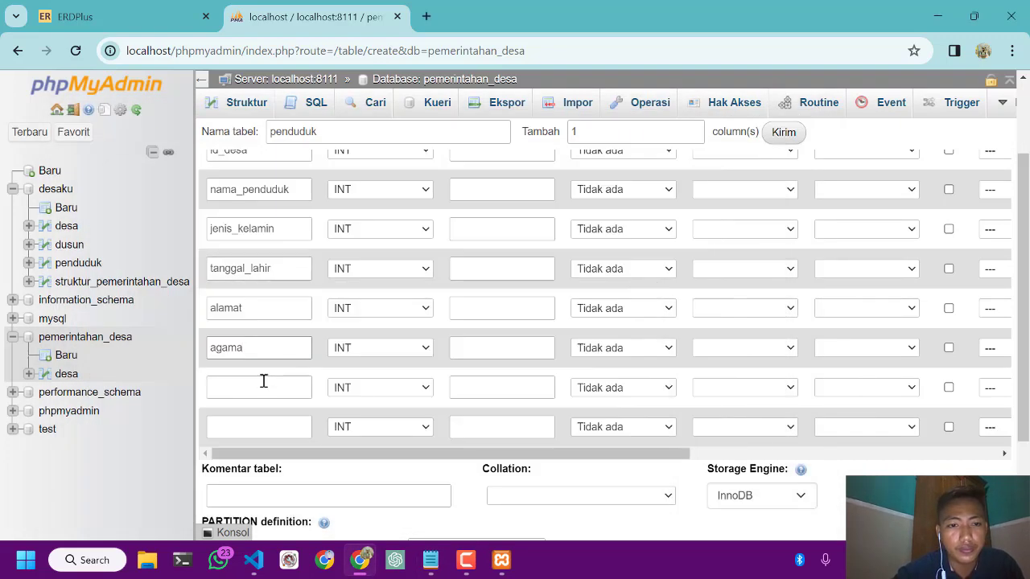
{"action": "left_click", "coordinate": [258, 385]}
{"action": "type", "text": "status_perkawinan"}
Copy pekerjaan from the PENDUDUK list in the Notepad notes into the ninth column's name
{"action": "left_click", "coordinate": [292, 436]}
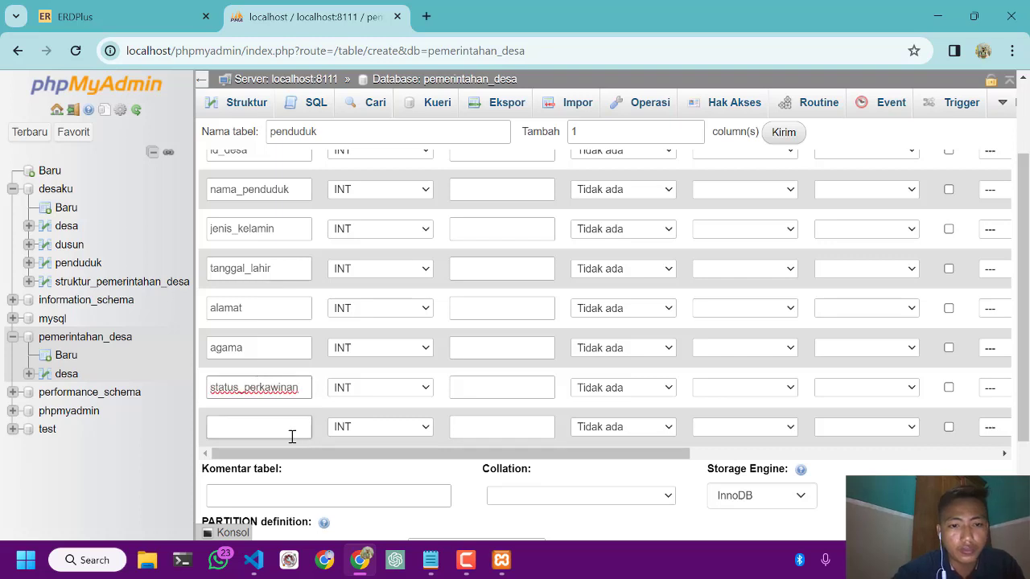
{"action": "left_click", "coordinate": [467, 563]}
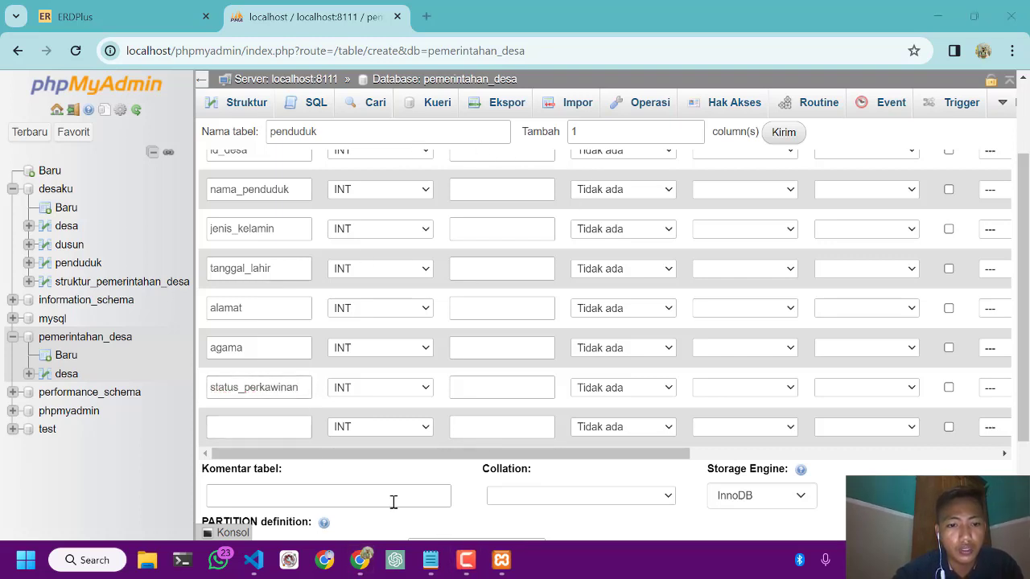
{"action": "left_click", "coordinate": [429, 563]}
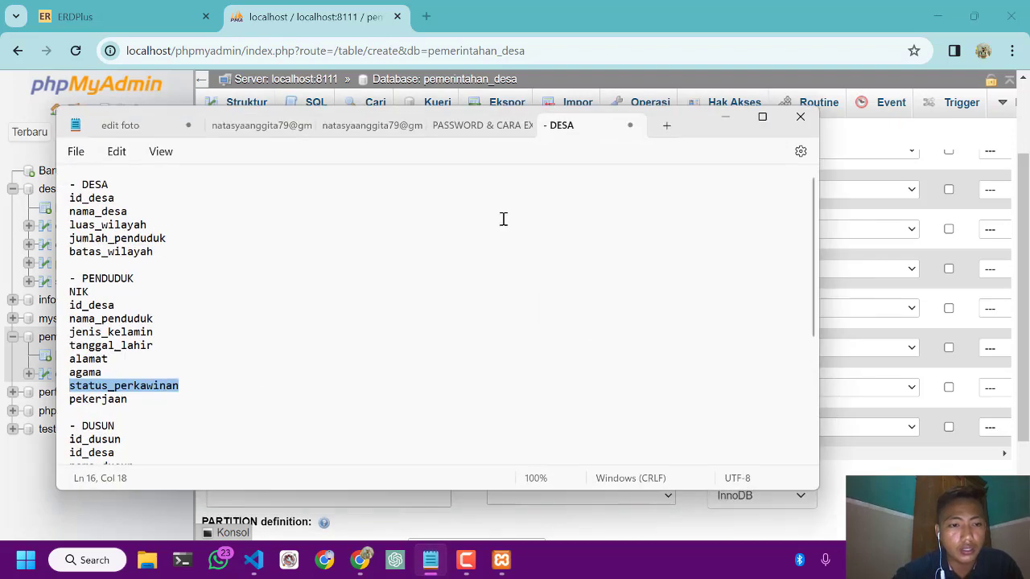
{"action": "left_click_drag", "start_coordinate": [128, 402], "coordinate": [66, 400]}
{"action": "key", "text": "ctrl+c"}
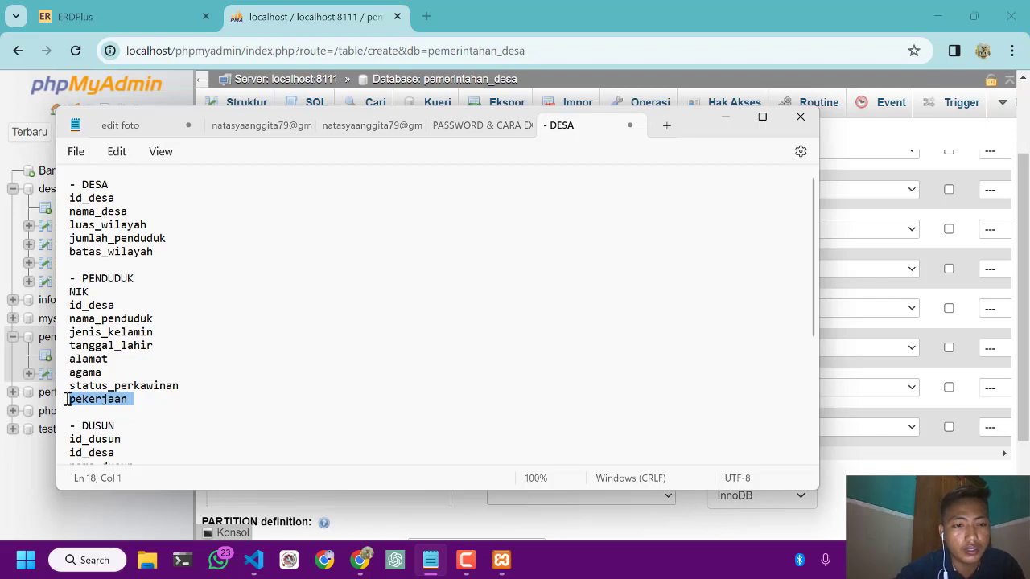
{"action": "left_click", "coordinate": [725, 117]}
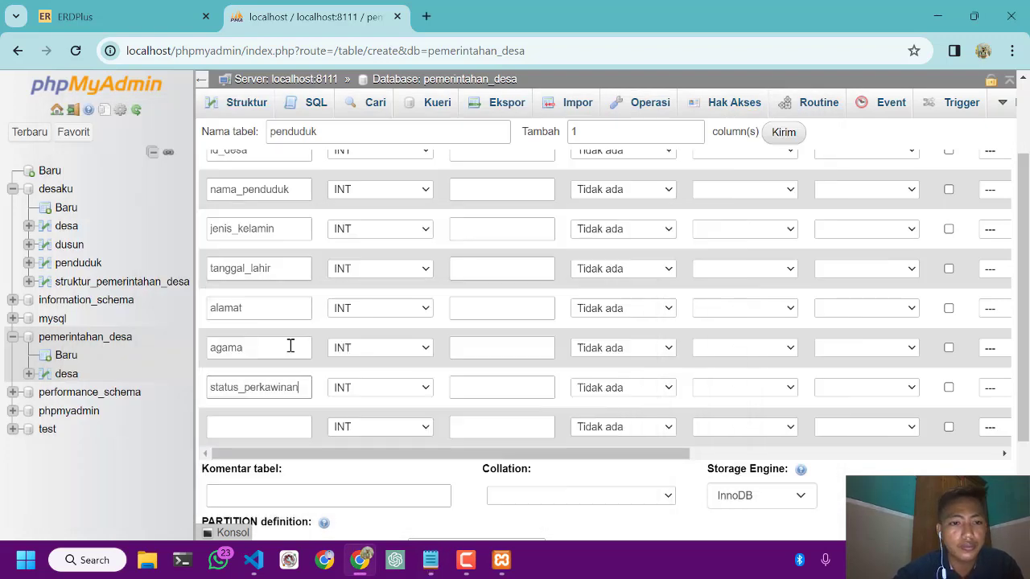
{"action": "left_click", "coordinate": [251, 420]}
{"action": "key", "text": "ctrl+v"}
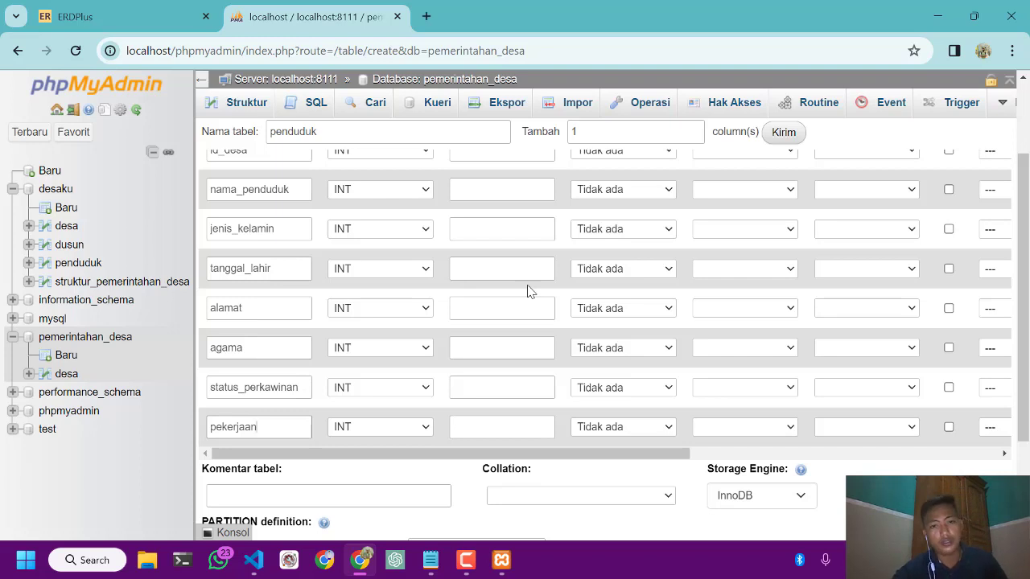
Make the NIK column the auto-incrementing PRIMARY key of the penduduk table
{"action": "scroll", "coordinate": [529, 292], "scroll_direction": "up", "scroll_amount": 1}
{"action": "scroll", "coordinate": [528, 292], "scroll_direction": "up", "scroll_amount": 1}
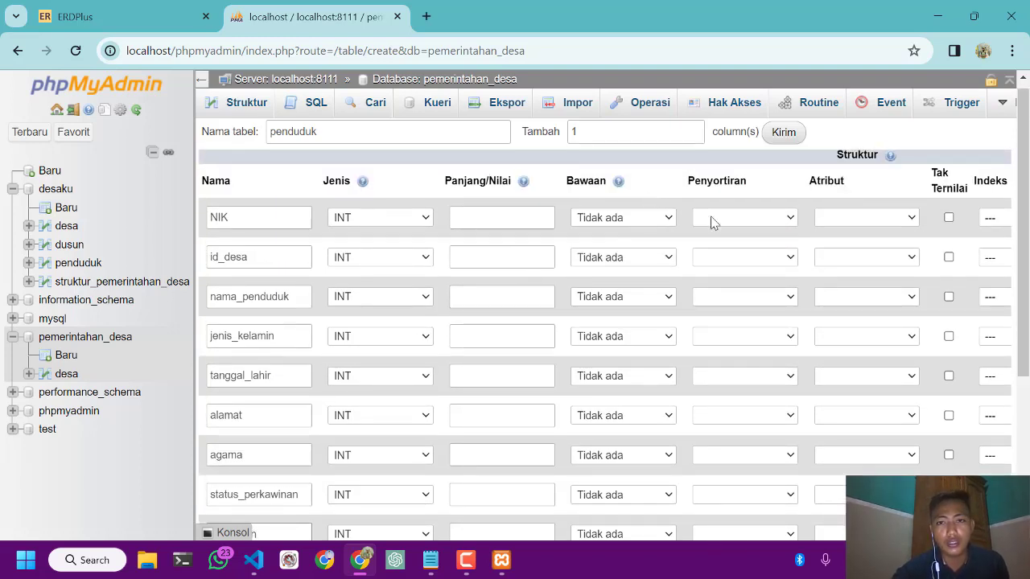
{"action": "scroll", "coordinate": [712, 223], "scroll_direction": "right", "scroll_amount": 2}
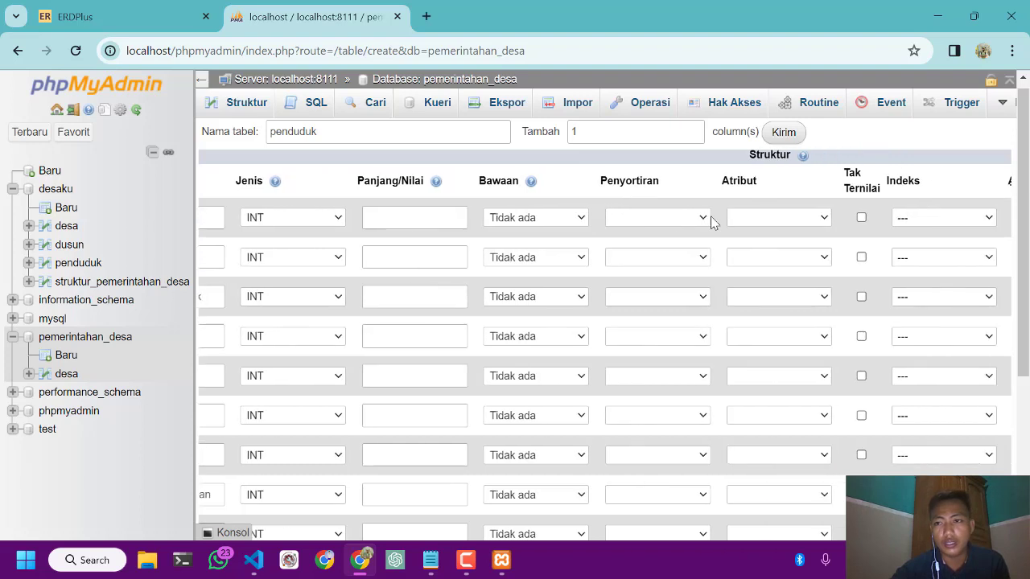
{"action": "scroll", "coordinate": [711, 223], "scroll_direction": "left", "scroll_amount": 2}
{"action": "scroll", "coordinate": [711, 223], "scroll_direction": "right", "scroll_amount": 3}
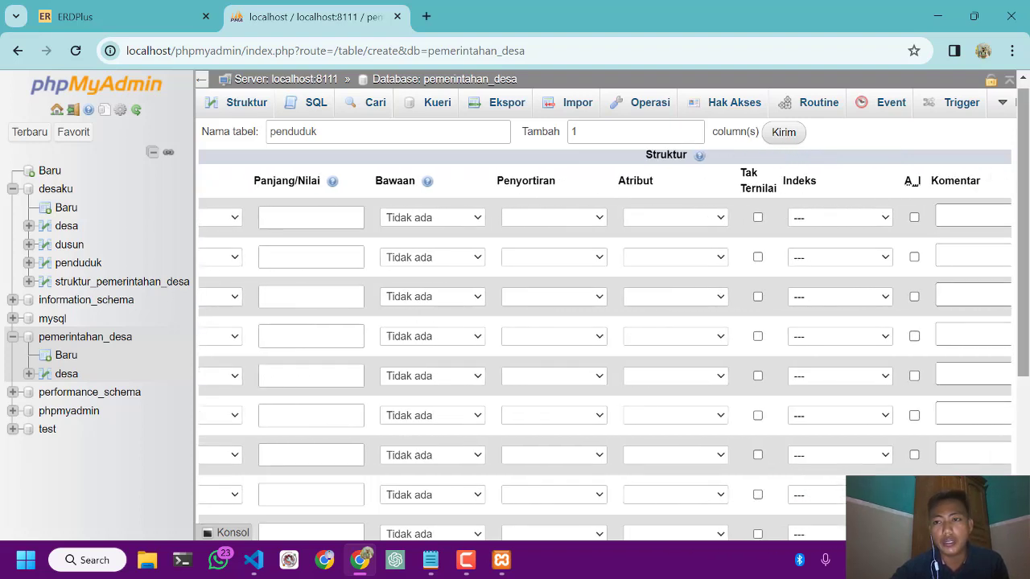
{"action": "left_click", "coordinate": [914, 219]}
{"action": "scroll", "coordinate": [694, 267], "scroll_direction": "left", "scroll_amount": 3}
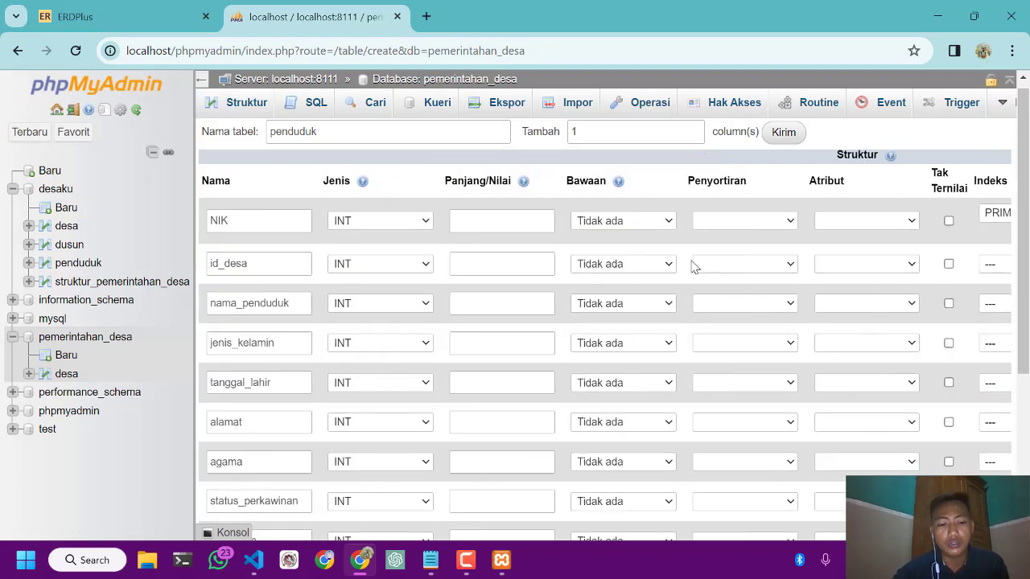
{"action": "left_click", "coordinate": [466, 560]}
{"action": "scroll", "coordinate": [523, 147], "scroll_direction": "down", "scroll_amount": 1}
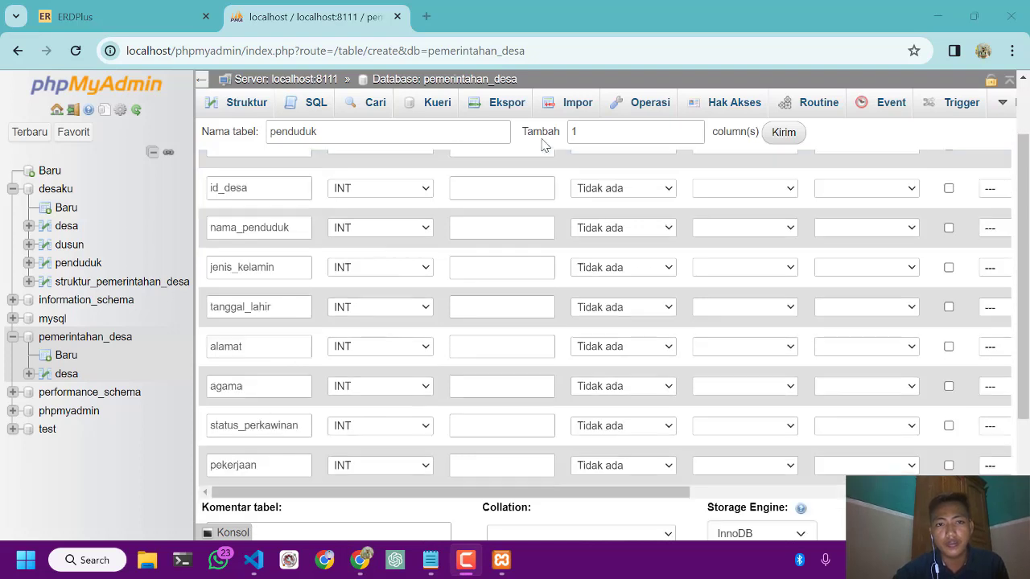
{"action": "scroll", "coordinate": [399, 247], "scroll_direction": "up", "scroll_amount": 1}
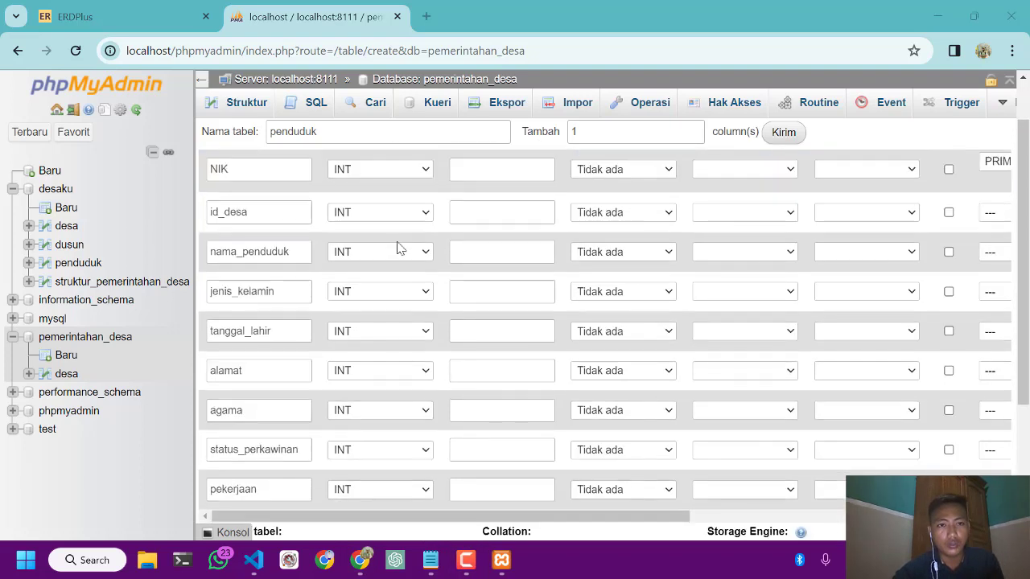
Add an INDEX on the id_desa column, leaving the index name and size empty
{"action": "scroll", "coordinate": [706, 239], "scroll_direction": "right", "scroll_amount": 2}
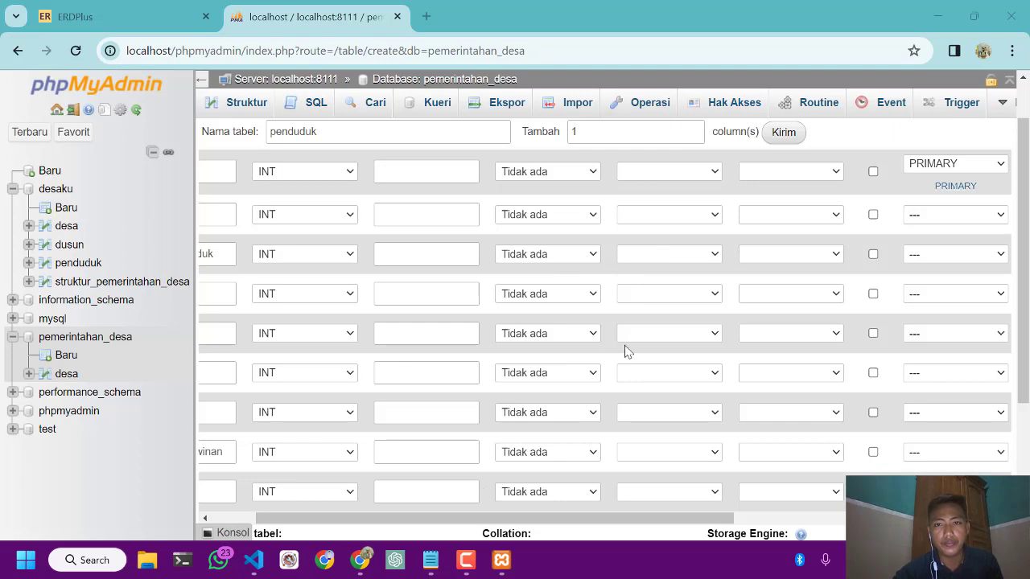
{"action": "scroll", "coordinate": [850, 262], "scroll_direction": "right", "scroll_amount": 3}
{"action": "left_click", "coordinate": [881, 220]}
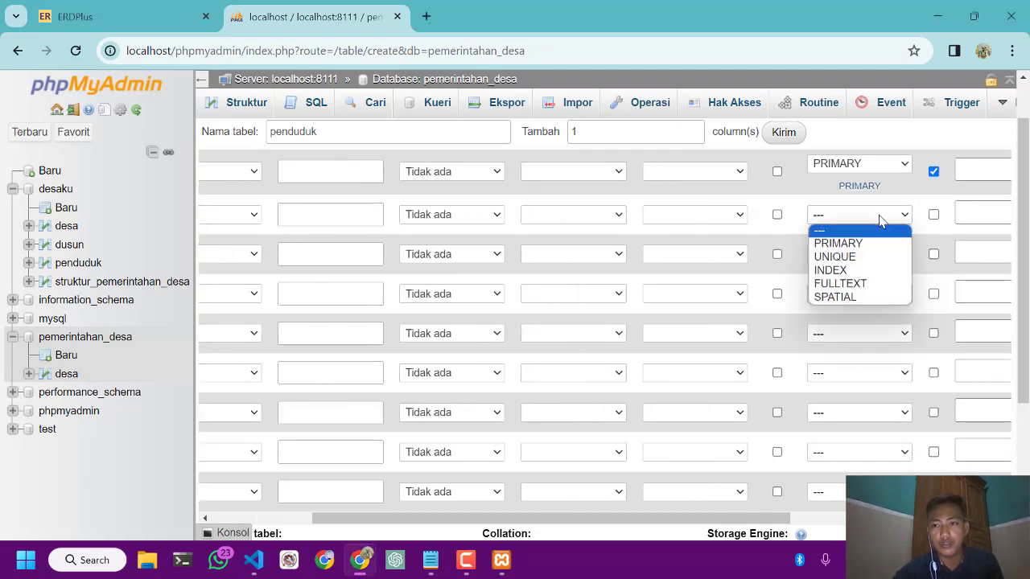
{"action": "left_click", "coordinate": [833, 270]}
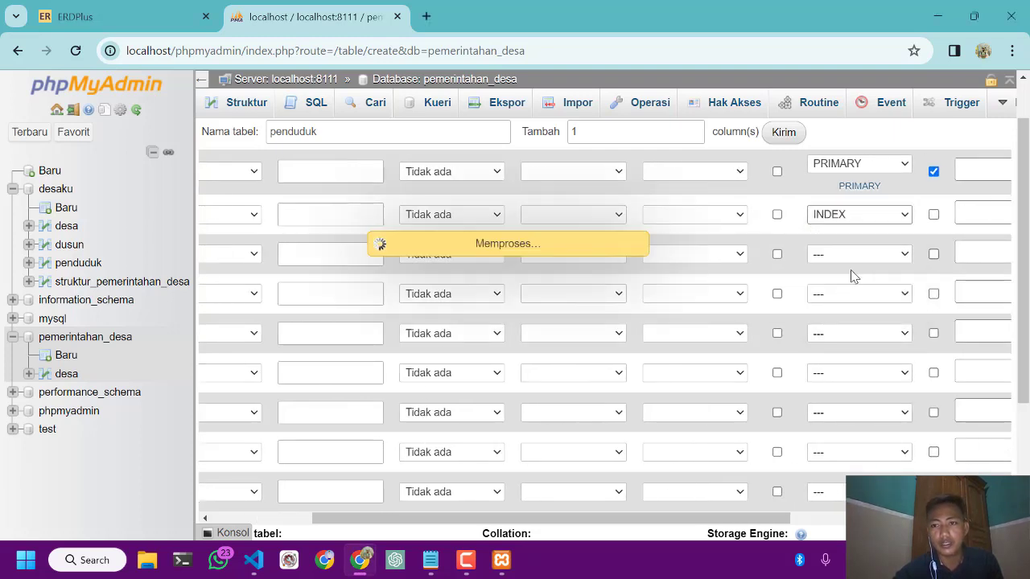
{"action": "left_click", "coordinate": [526, 223]}
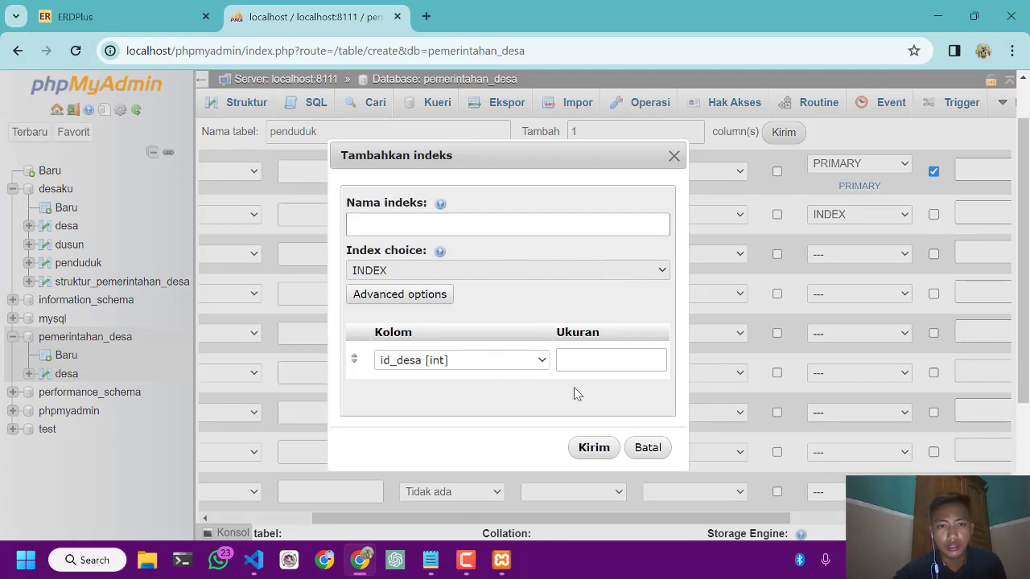
{"action": "left_click", "coordinate": [594, 447]}
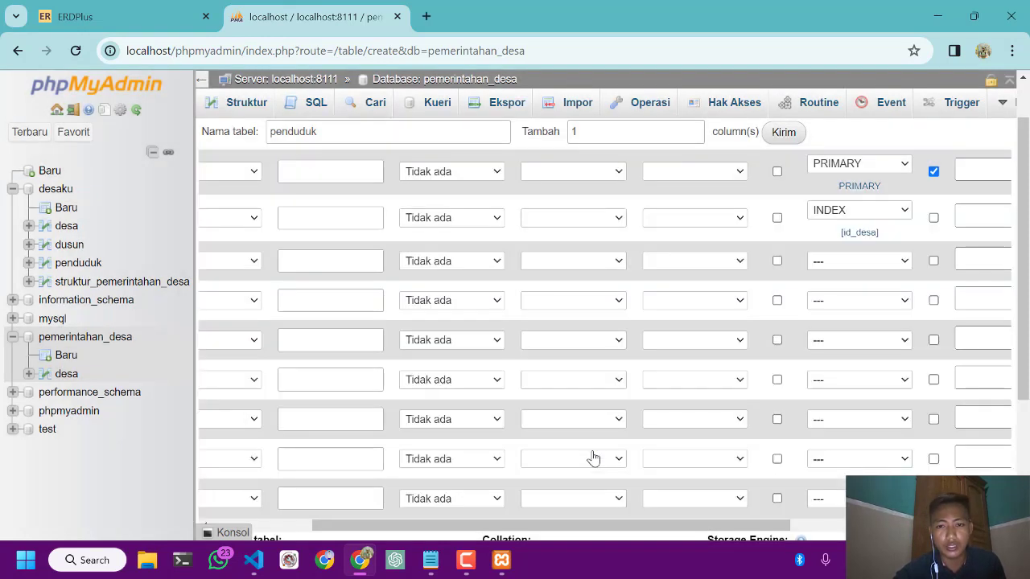
Set the nama_penduduk column's type to VARCHAR with a length of 50
{"action": "scroll", "coordinate": [452, 378], "scroll_direction": "left", "scroll_amount": 3}
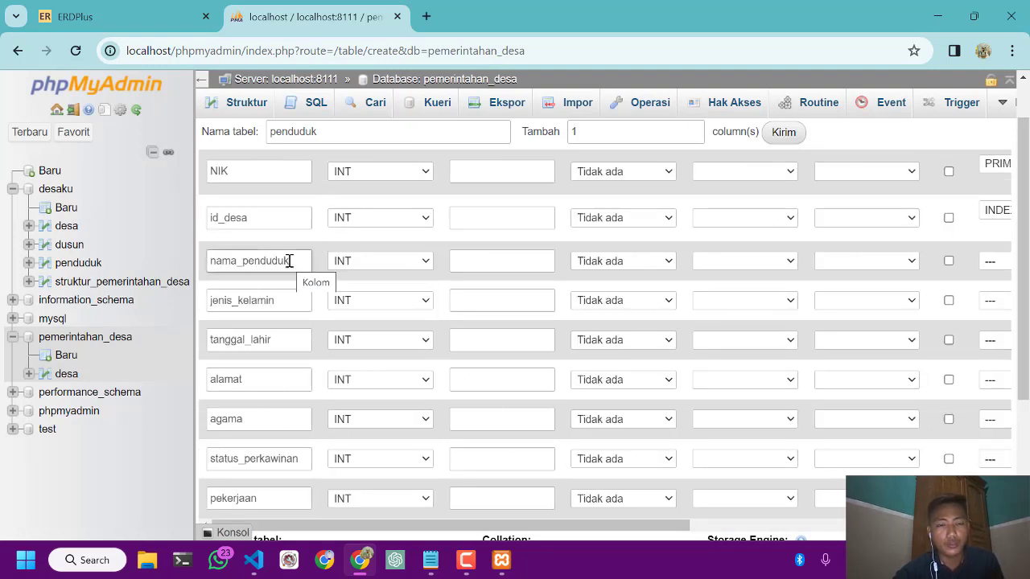
{"action": "left_click", "coordinate": [358, 269]}
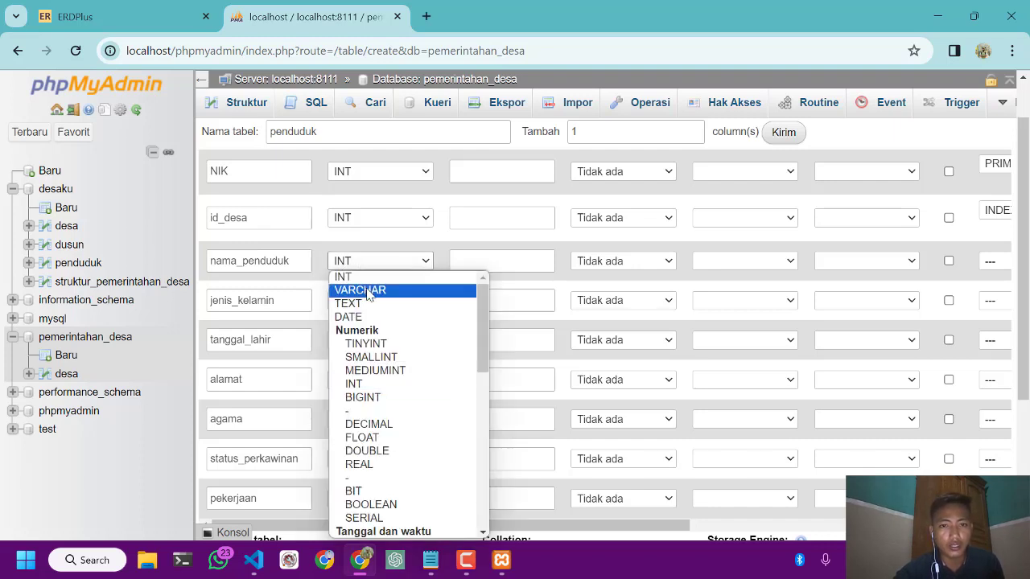
{"action": "left_click", "coordinate": [362, 291]}
{"action": "left_click", "coordinate": [483, 258]}
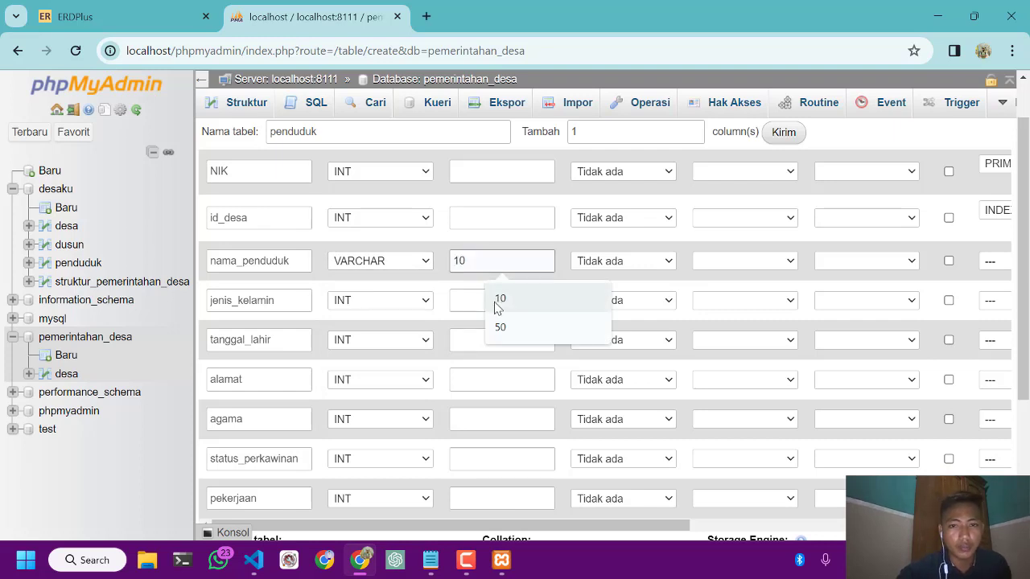
{"action": "left_click", "coordinate": [510, 327]}
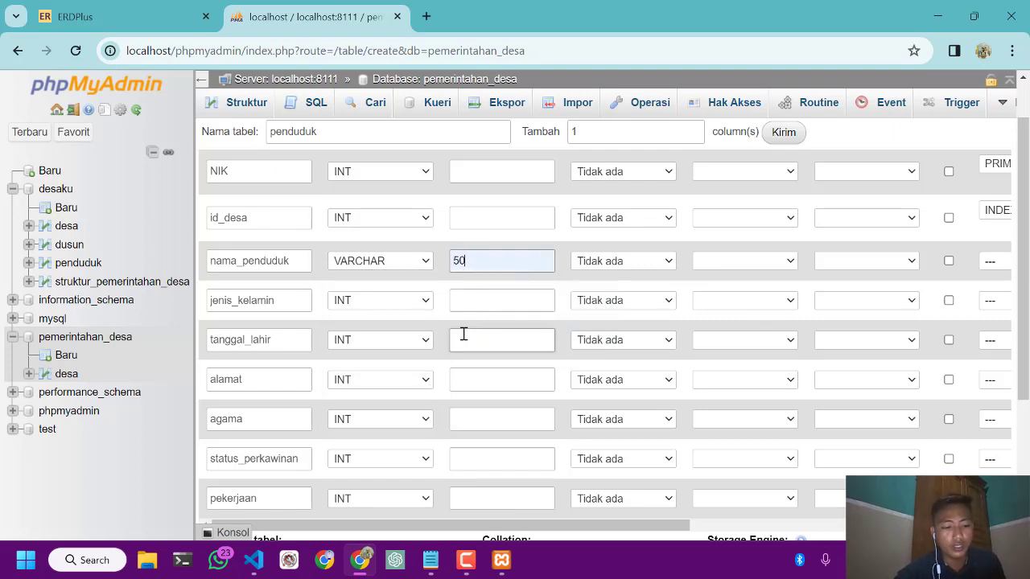
Set the jenis_kelamin column's type to CHAR and the tanggal_lahir column's type to DATE
{"action": "left_click", "coordinate": [379, 307]}
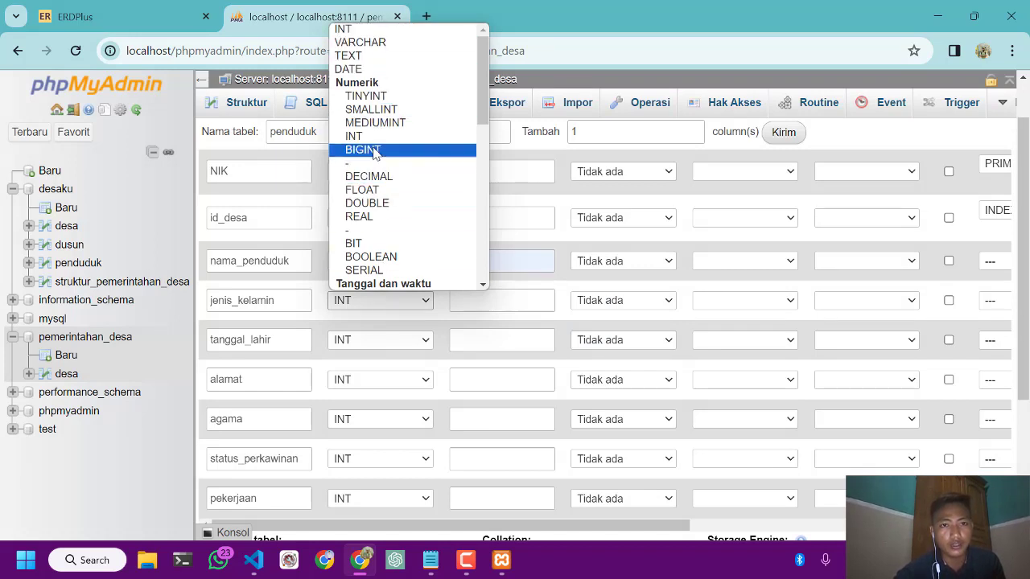
{"action": "scroll", "coordinate": [384, 202], "scroll_direction": "down", "scroll_amount": 3}
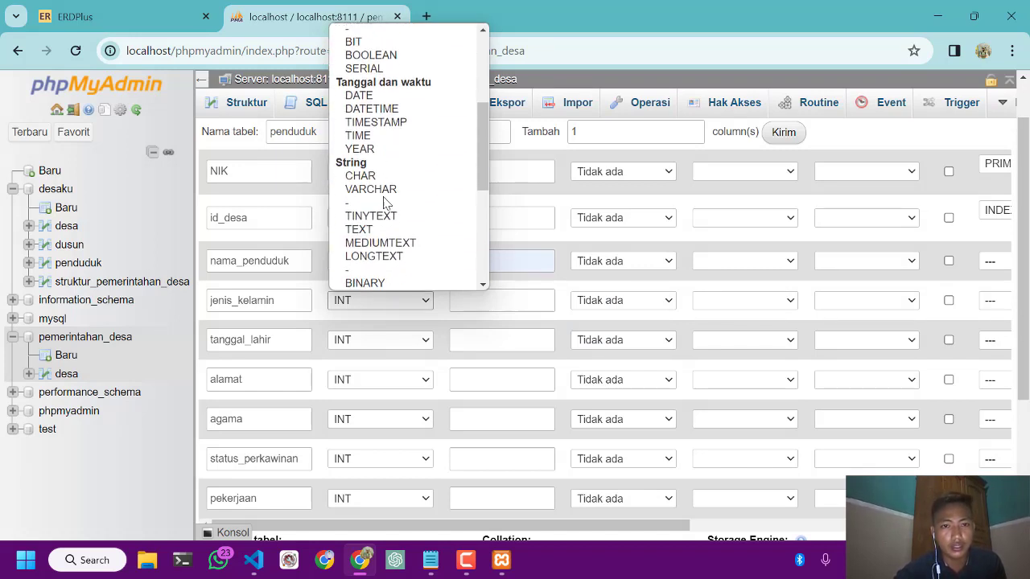
{"action": "scroll", "coordinate": [384, 202], "scroll_direction": "down", "scroll_amount": 1}
{"action": "left_click", "coordinate": [373, 129]}
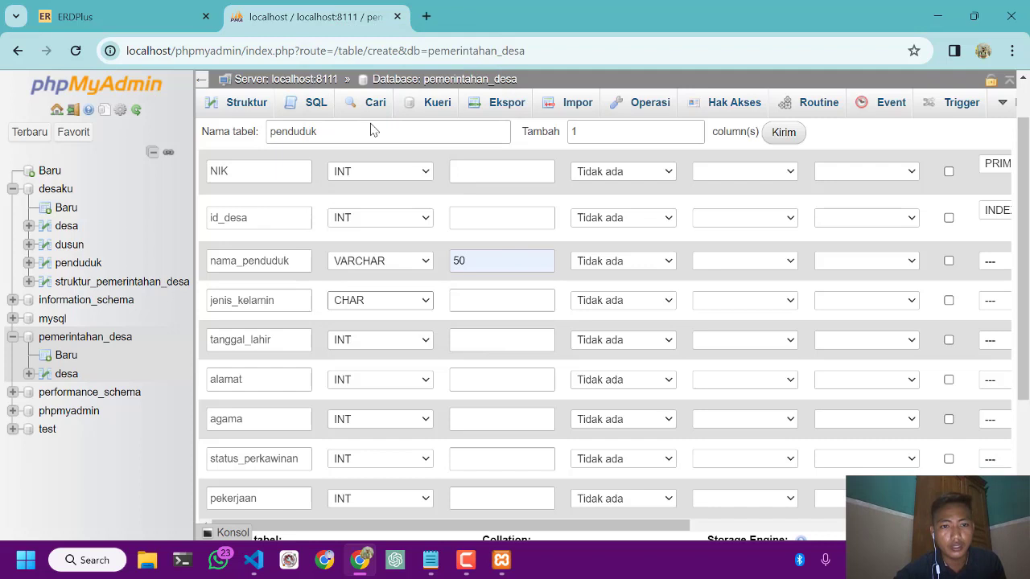
{"action": "left_click", "coordinate": [346, 343]}
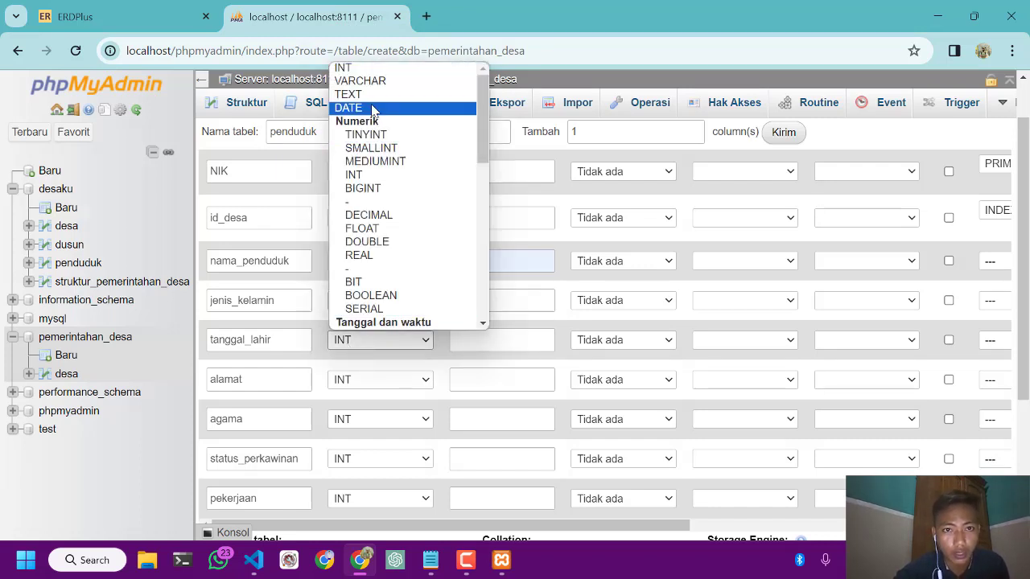
{"action": "left_click", "coordinate": [371, 110]}
Set the type of the alamat, agama, status_perkawinan and pekerjaan columns to VARCHAR
{"action": "scroll", "coordinate": [302, 354], "scroll_direction": "down", "scroll_amount": 1}
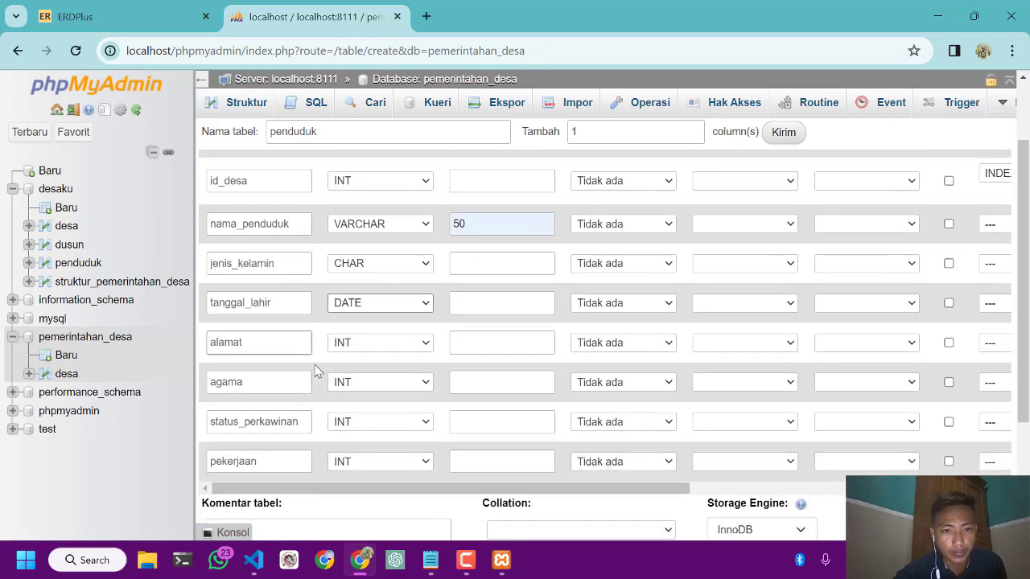
{"action": "left_click", "coordinate": [356, 344]}
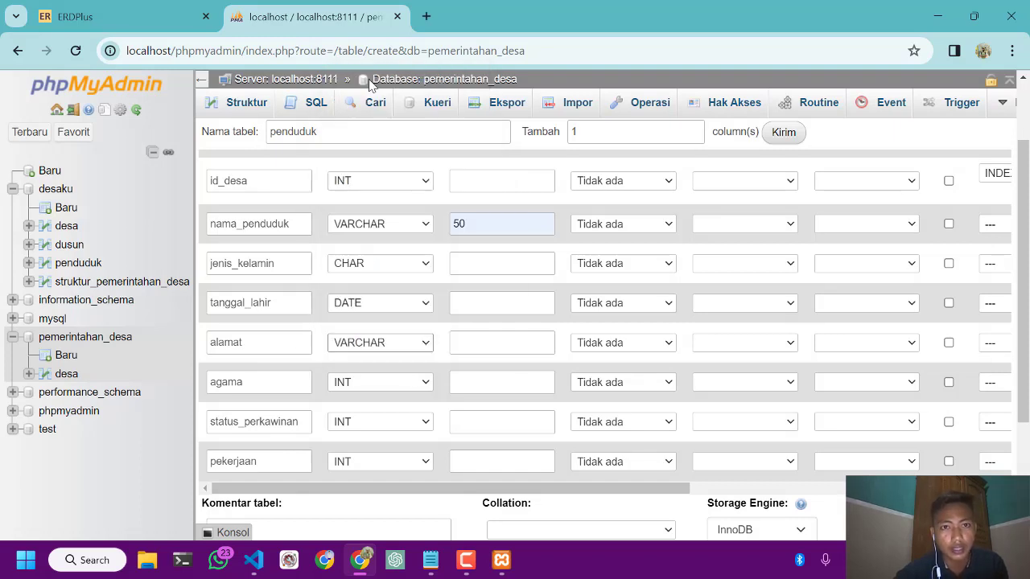
{"action": "left_click", "coordinate": [372, 86]}
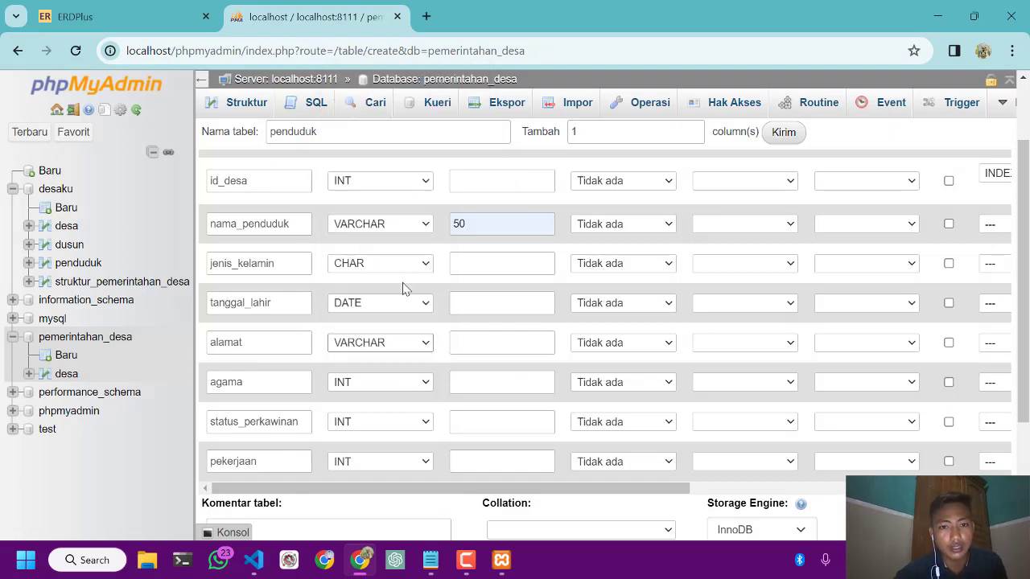
{"action": "left_click", "coordinate": [362, 392]}
{"action": "left_click", "coordinate": [391, 123]}
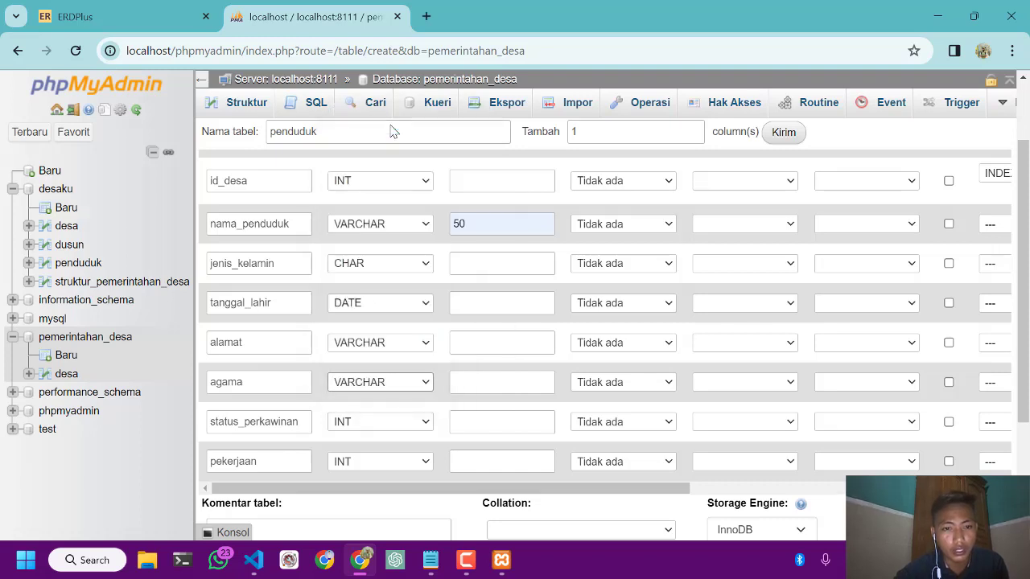
{"action": "left_click", "coordinate": [362, 420]}
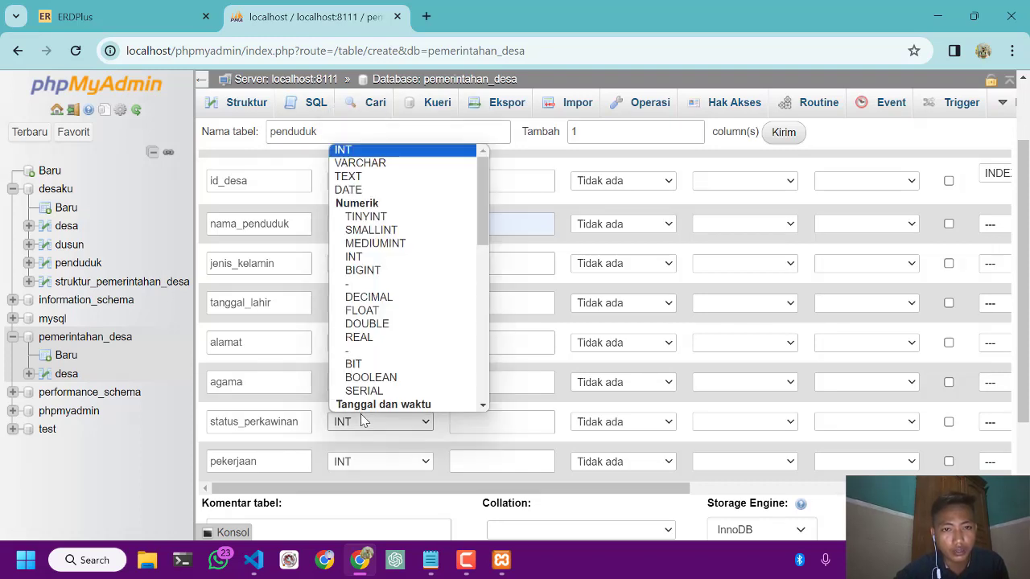
{"action": "left_click", "coordinate": [375, 163]}
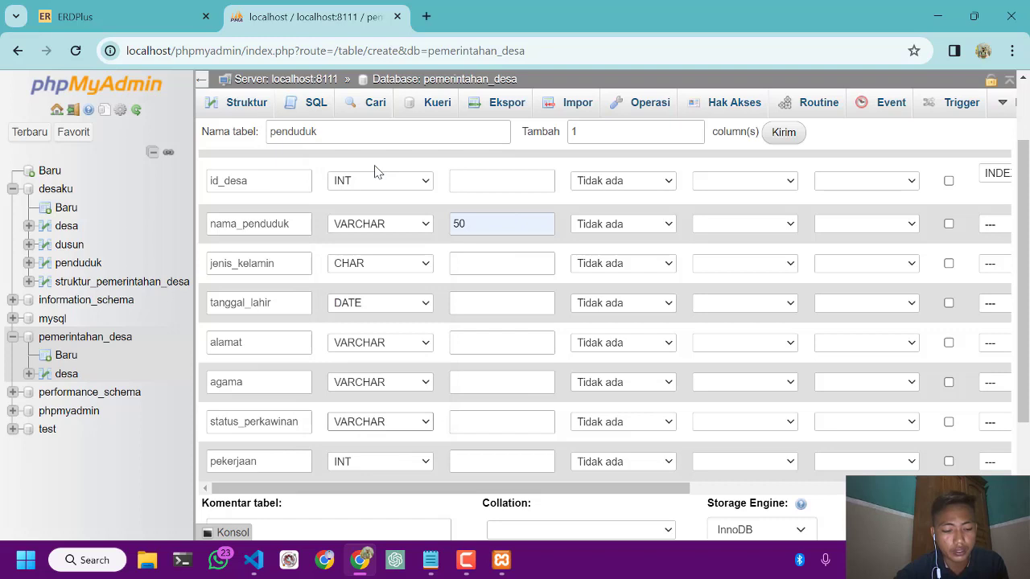
{"action": "left_click", "coordinate": [366, 460]}
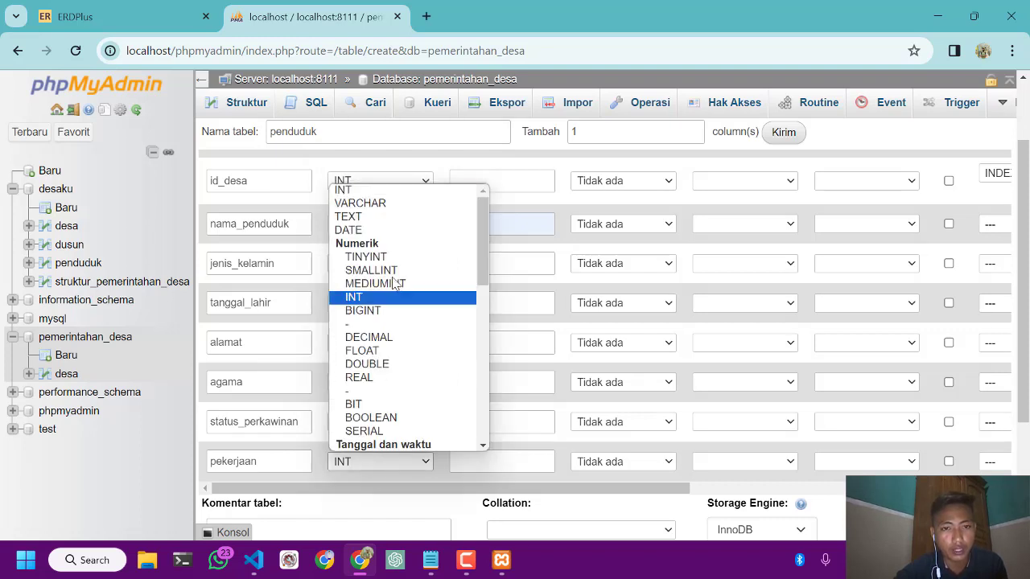
{"action": "left_click", "coordinate": [373, 205]}
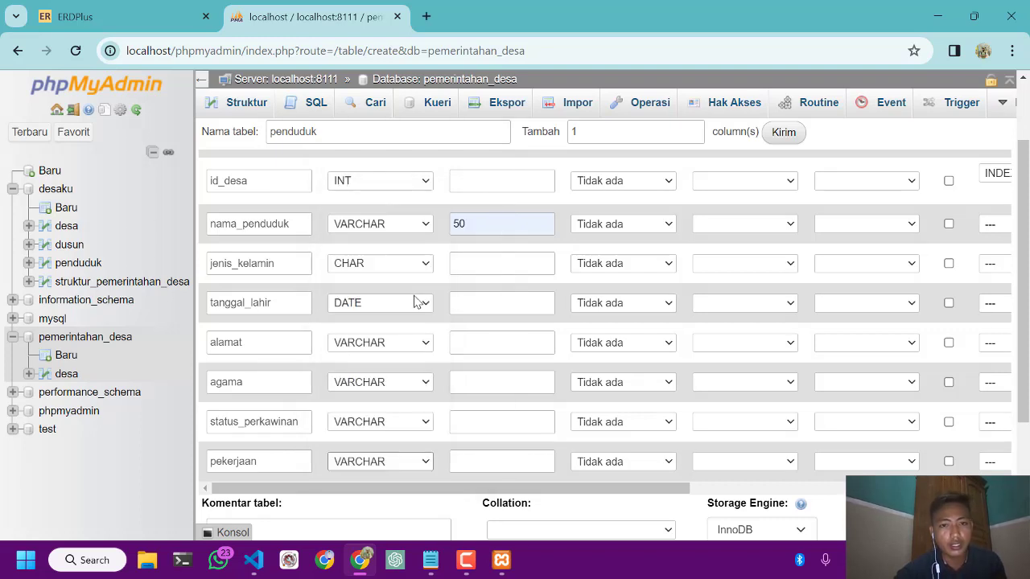
Set the length of the pekerjaan, status_perkawinan, agama and alamat columns to 100 each
{"action": "left_click", "coordinate": [464, 331]}
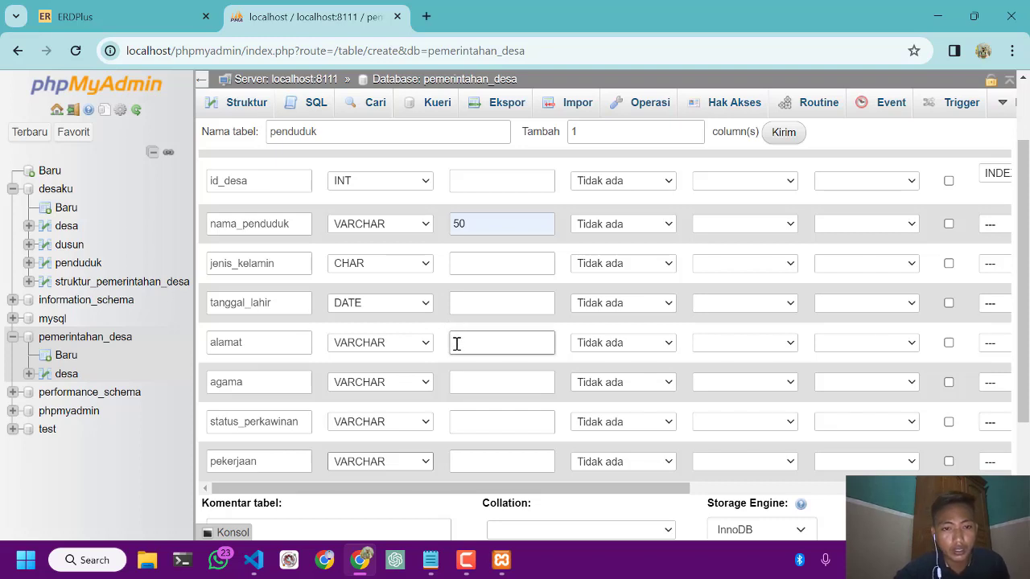
{"action": "left_click", "coordinate": [493, 314]}
{"action": "left_click", "coordinate": [499, 456]}
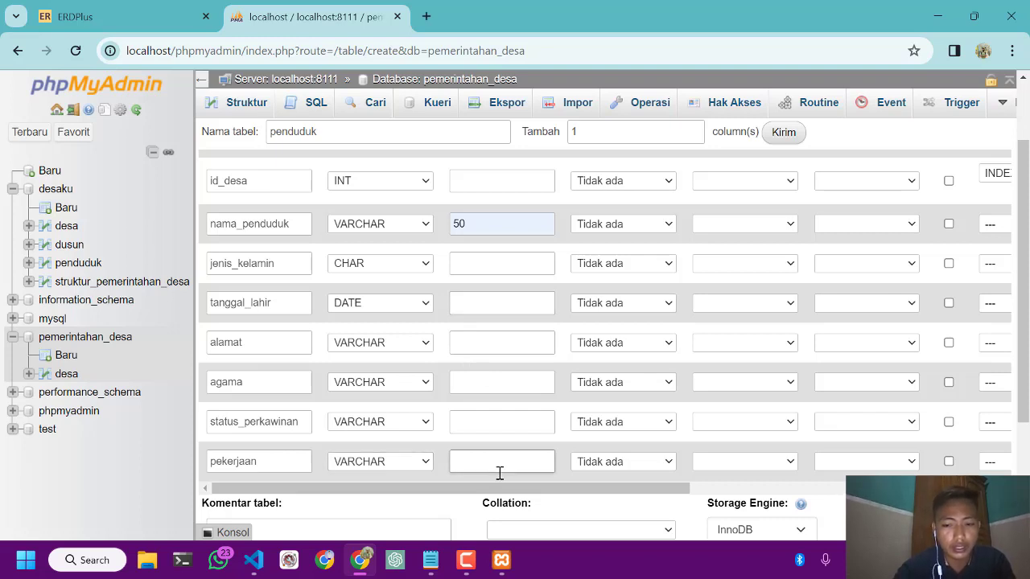
{"action": "type", "text": "100"}
{"action": "left_click", "coordinate": [498, 428]}
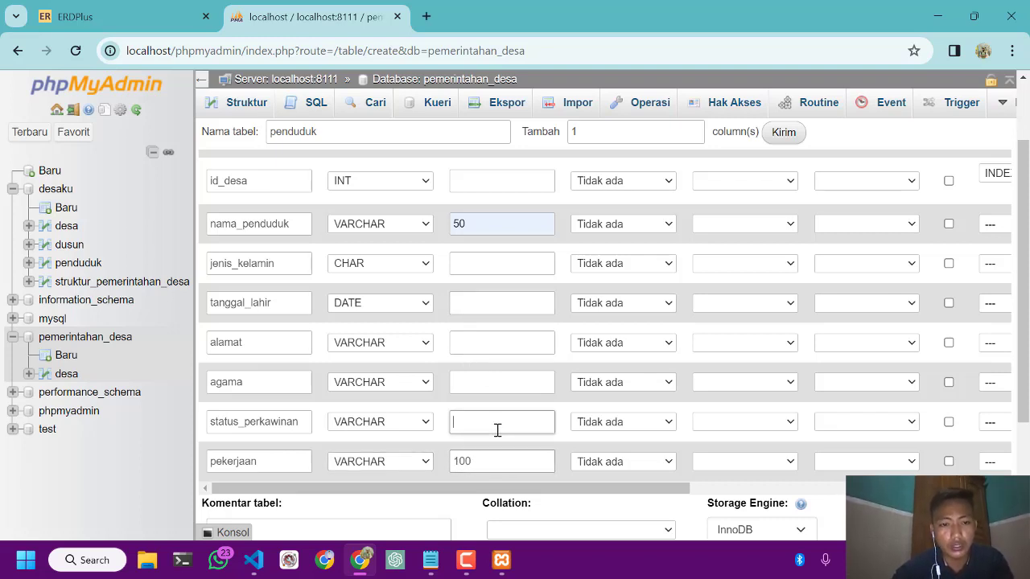
{"action": "type", "text": "100"}
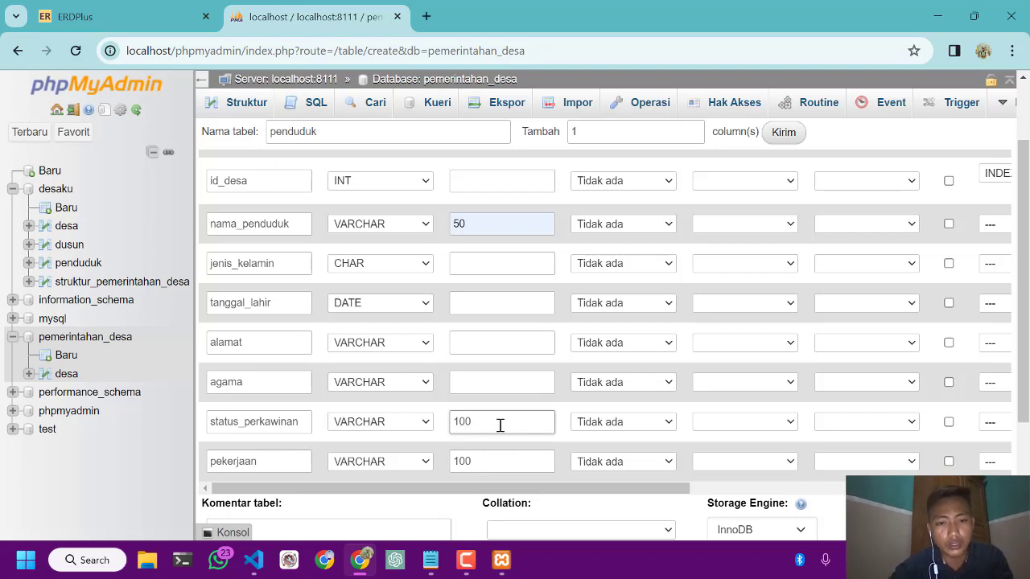
{"action": "left_click", "coordinate": [473, 387]}
{"action": "type", "text": "100"}
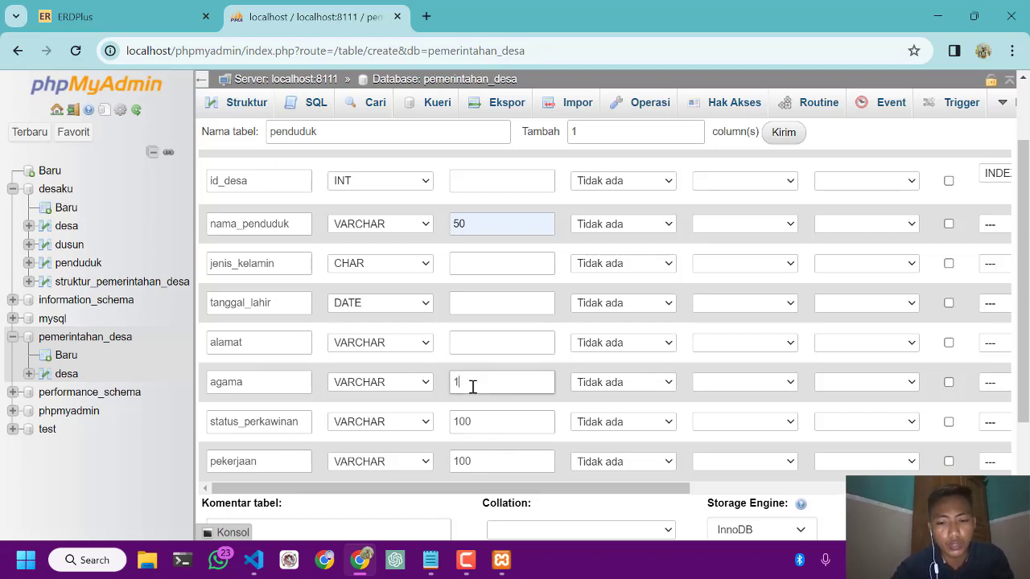
{"action": "left_click", "coordinate": [473, 342]}
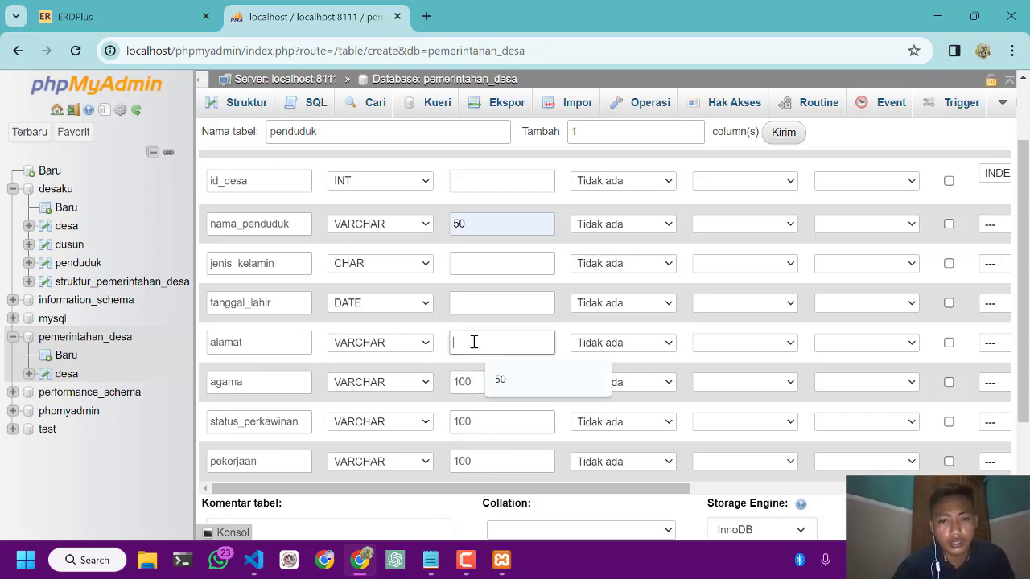
{"action": "type", "text": "100"}
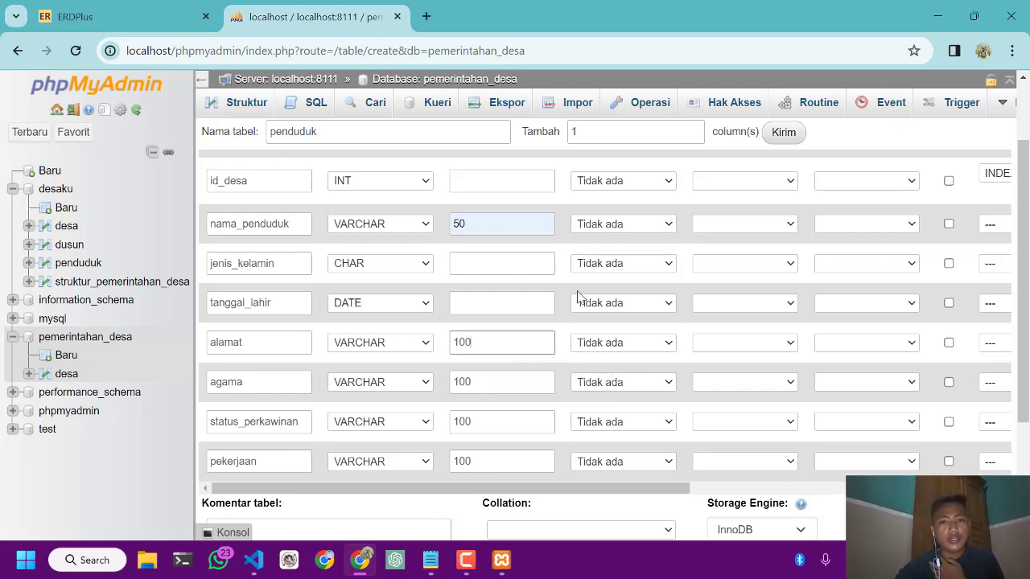
Try to save the penduduk table without a length for jenis_kelamin
{"action": "scroll", "coordinate": [579, 296], "scroll_direction": "up", "scroll_amount": 1}
{"action": "scroll", "coordinate": [579, 296], "scroll_direction": "down", "scroll_amount": 3}
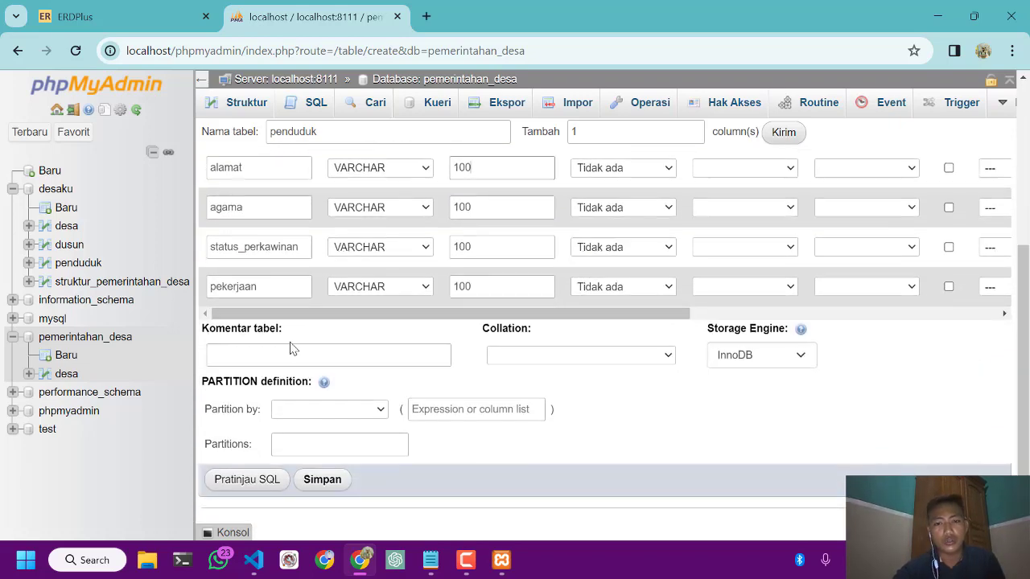
{"action": "left_click", "coordinate": [316, 480]}
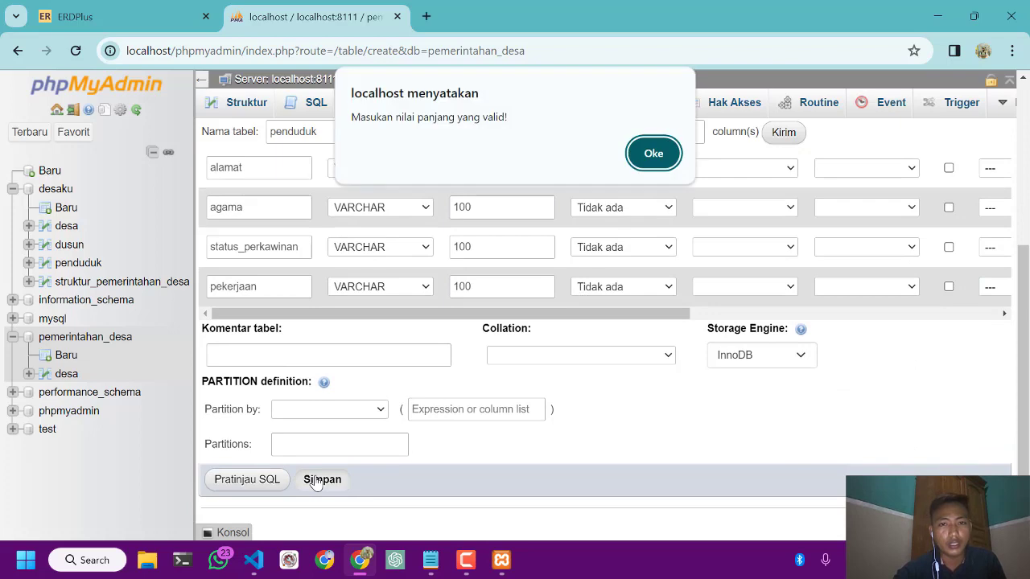
{"action": "left_click", "coordinate": [653, 153]}
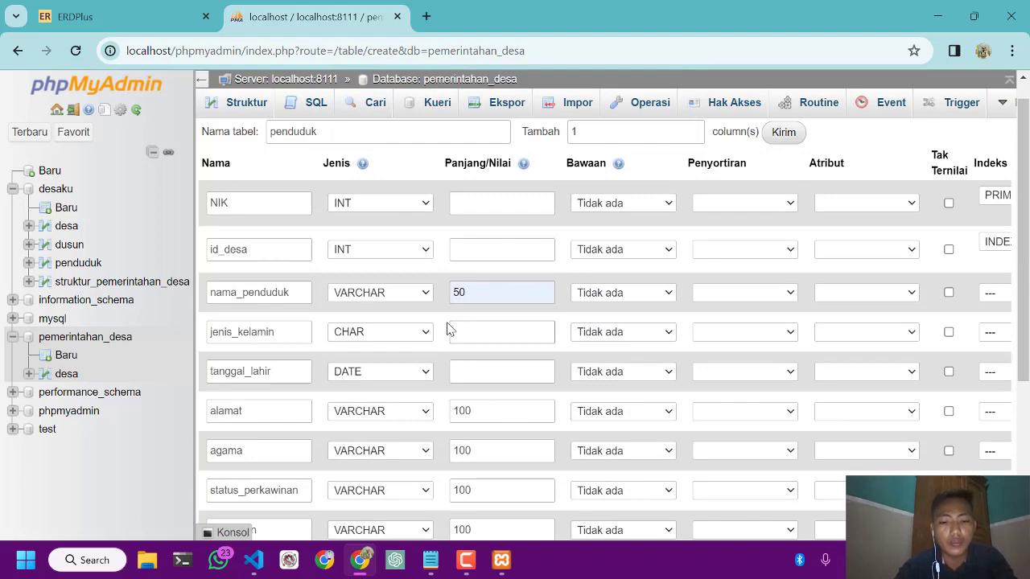
Set the jenis_kelamin column's length to 50 and save the penduduk table
{"action": "type", "text": "10"}
{"action": "scroll", "coordinate": [449, 330], "scroll_direction": "down", "scroll_amount": 3}
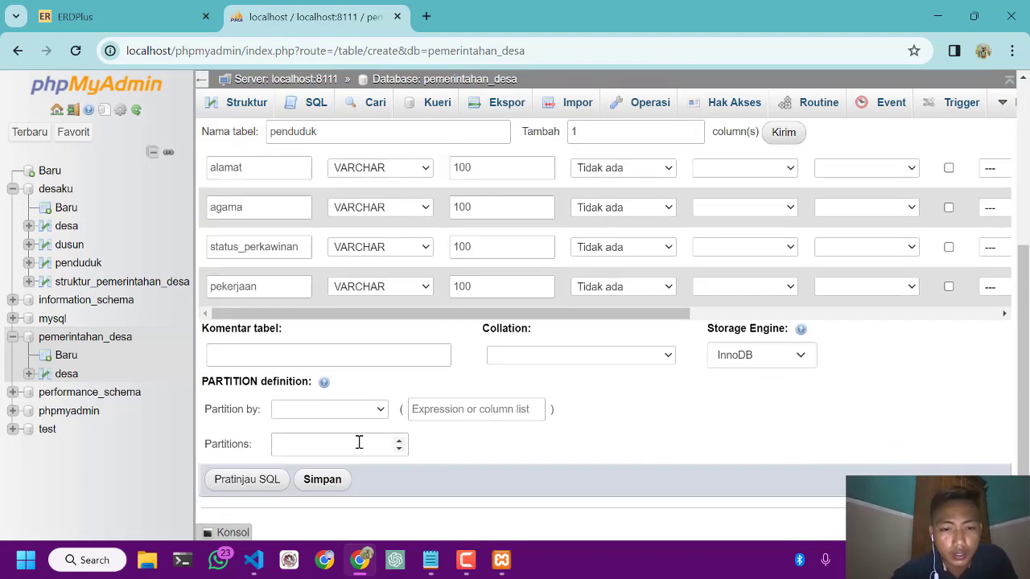
{"action": "left_click", "coordinate": [322, 480]}
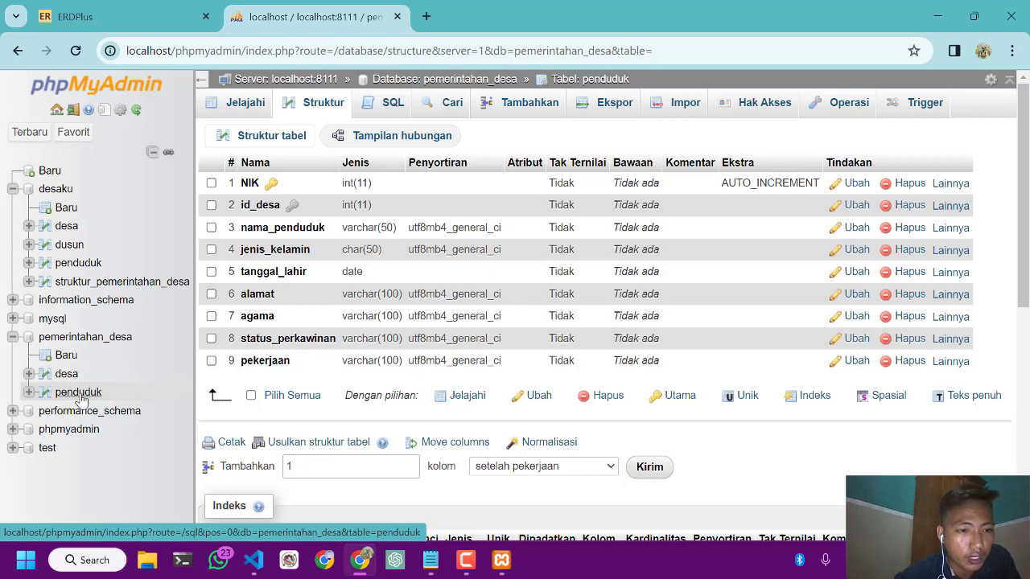
Start a new table in pemerintahan_desa, check the planned DUSUN fields in the Notepad notes, and name the table dusun
{"action": "left_click", "coordinate": [67, 356]}
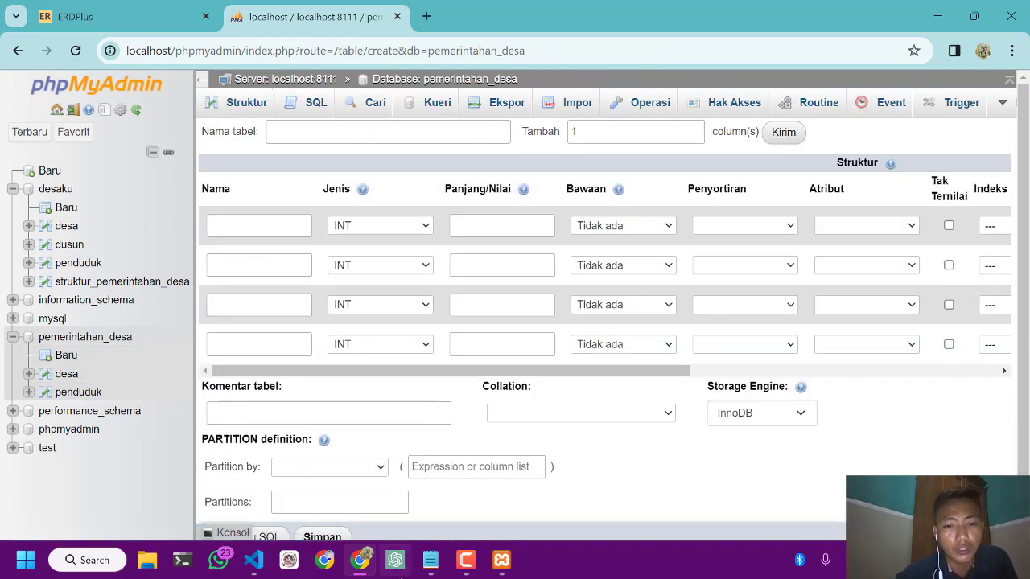
{"action": "left_click", "coordinate": [431, 560]}
{"action": "scroll", "coordinate": [342, 332], "scroll_direction": "down", "scroll_amount": 1}
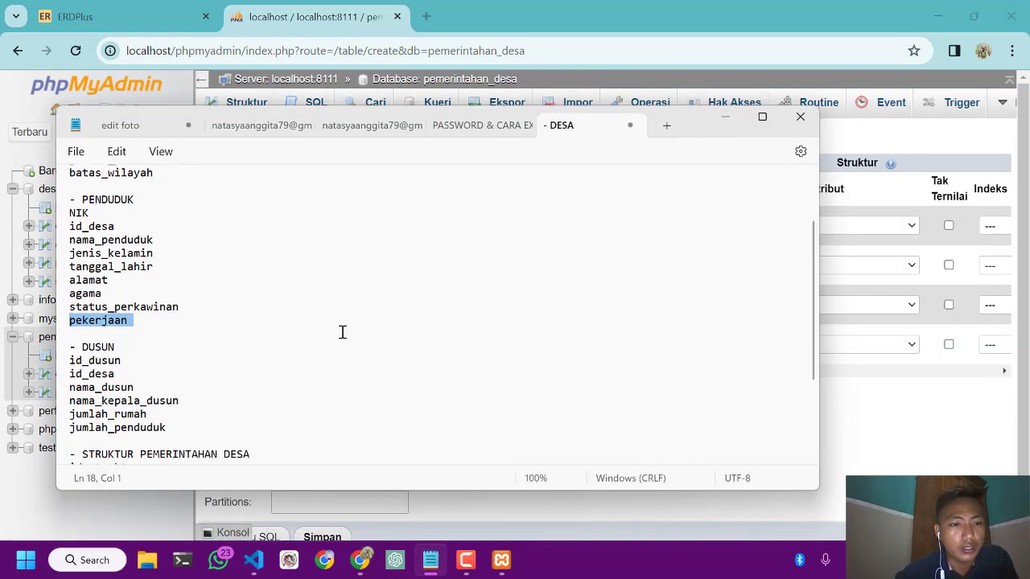
{"action": "scroll", "coordinate": [342, 333], "scroll_direction": "down", "scroll_amount": 3}
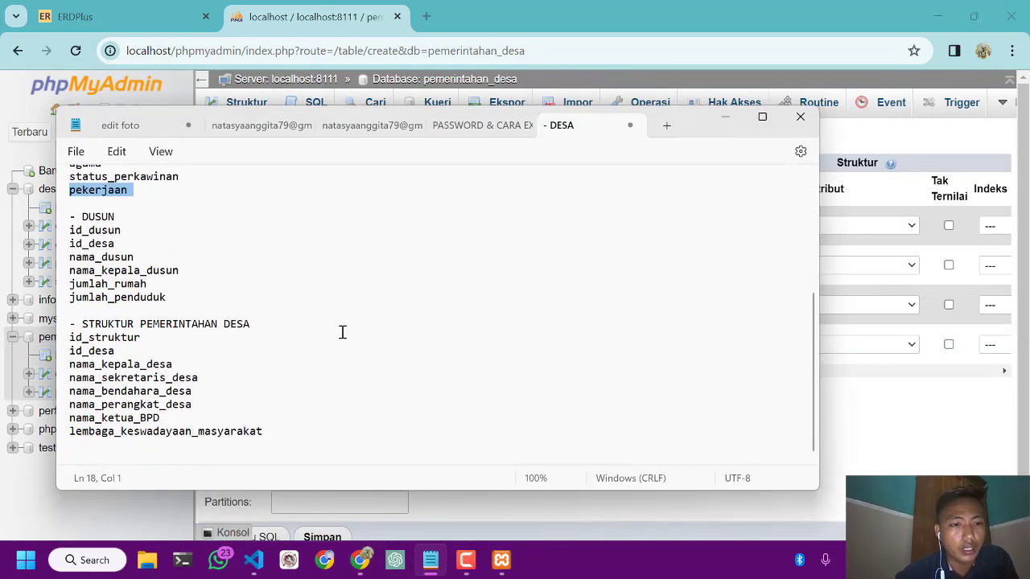
{"action": "left_click", "coordinate": [728, 118]}
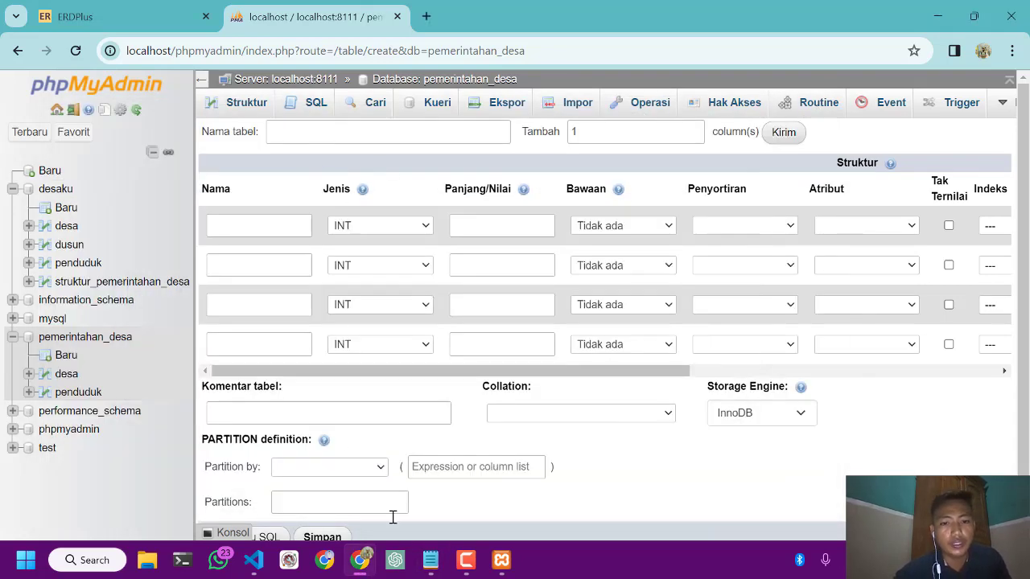
{"action": "left_click", "coordinate": [430, 560]}
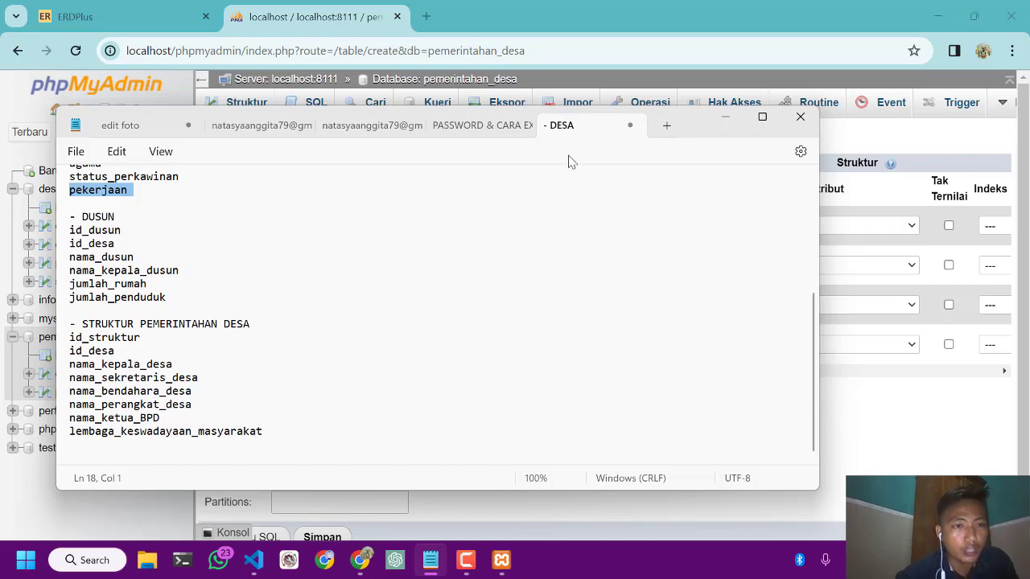
{"action": "left_click", "coordinate": [725, 119]}
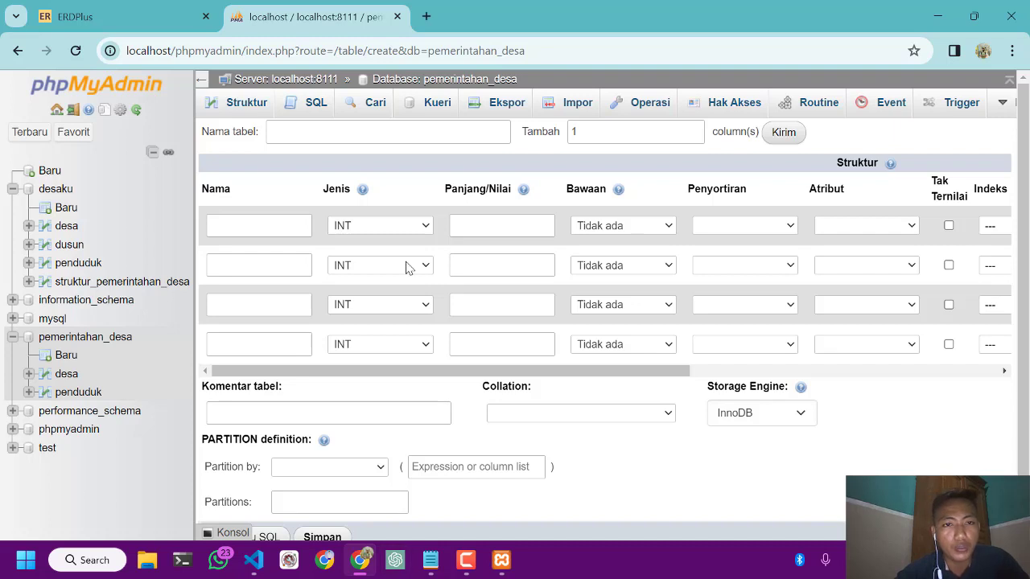
{"action": "left_click", "coordinate": [350, 131]}
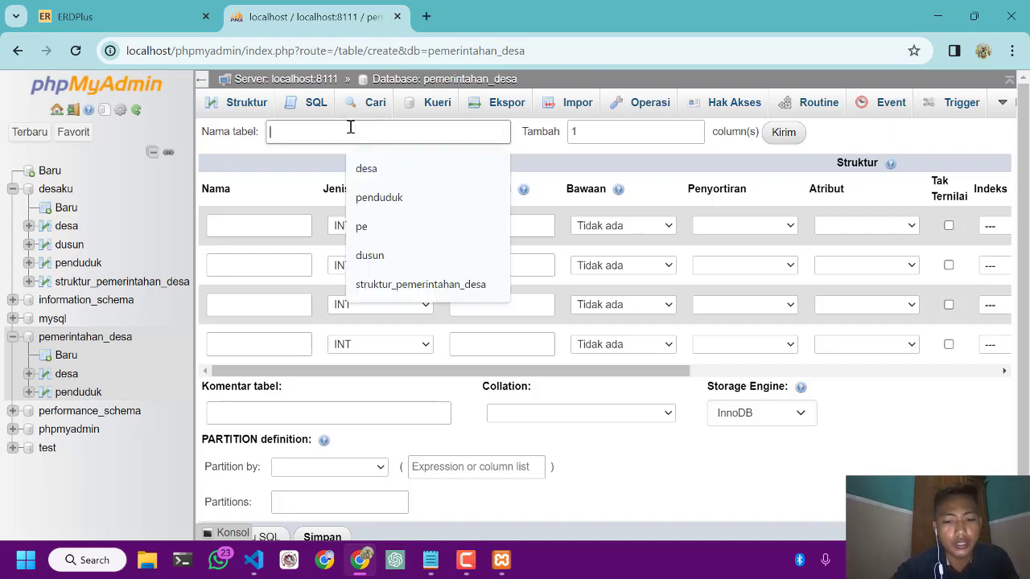
{"action": "type", "text": "dusun"}
Set the number of columns to add to 2 and name the first column id_dusun, copied from the Notepad field list
{"action": "left_click", "coordinate": [278, 229]}
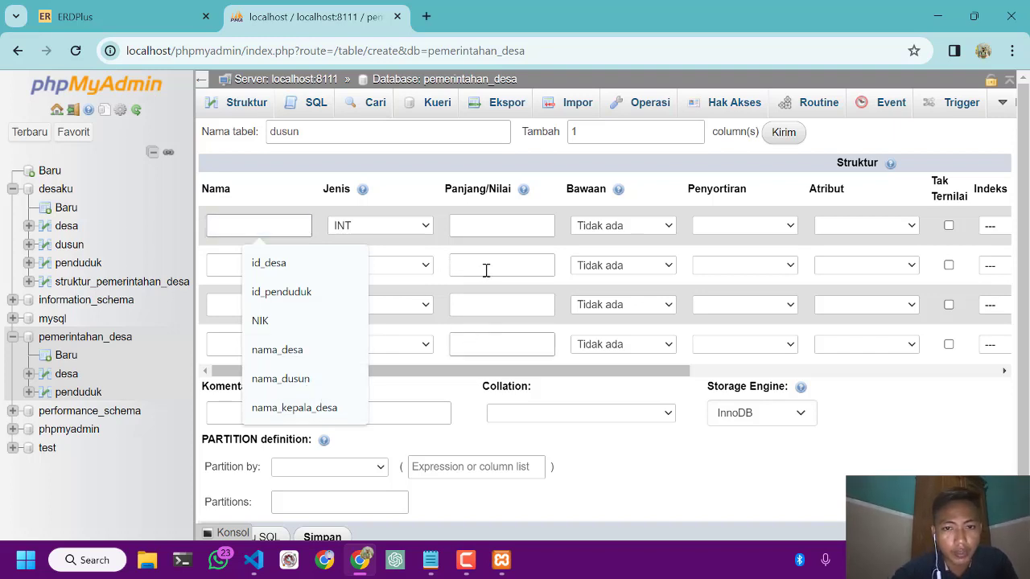
{"action": "double_click", "coordinate": [607, 130]}
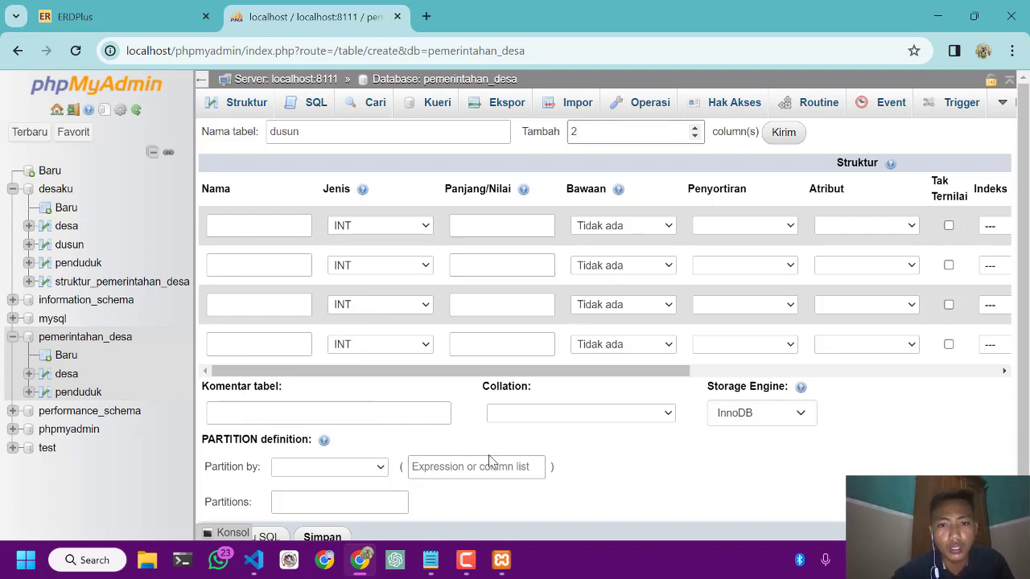
{"action": "left_click", "coordinate": [466, 560]}
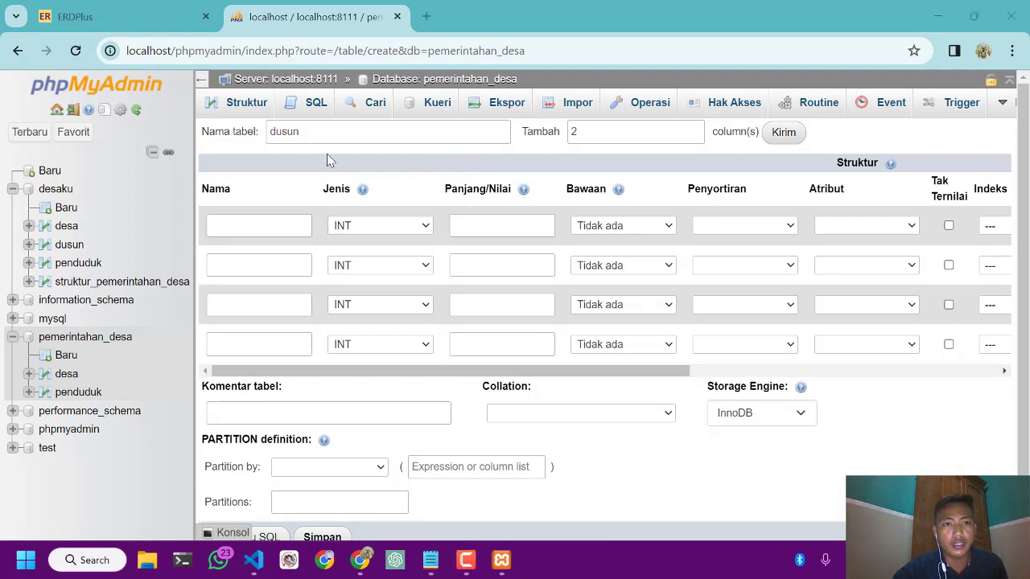
{"action": "left_click", "coordinate": [431, 558]}
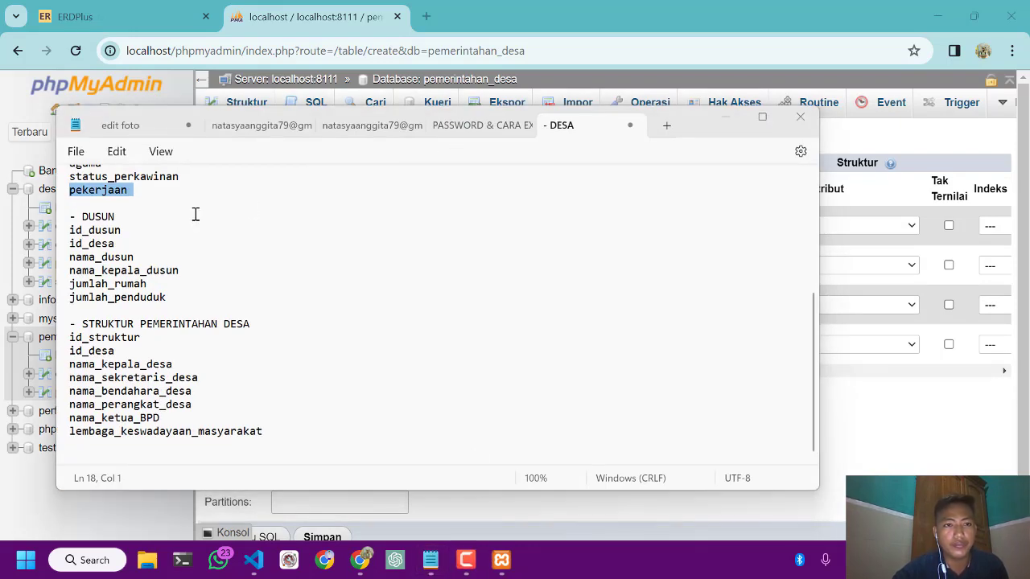
{"action": "left_click_drag", "start_coordinate": [122, 230], "coordinate": [63, 231]}
{"action": "key", "text": "ctrl+c"}
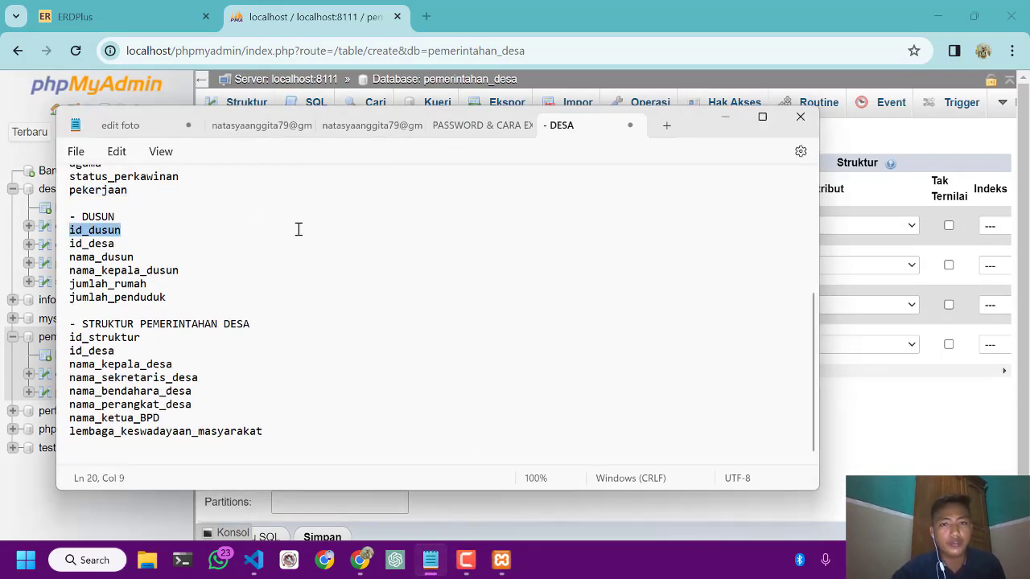
{"action": "left_click", "coordinate": [722, 120]}
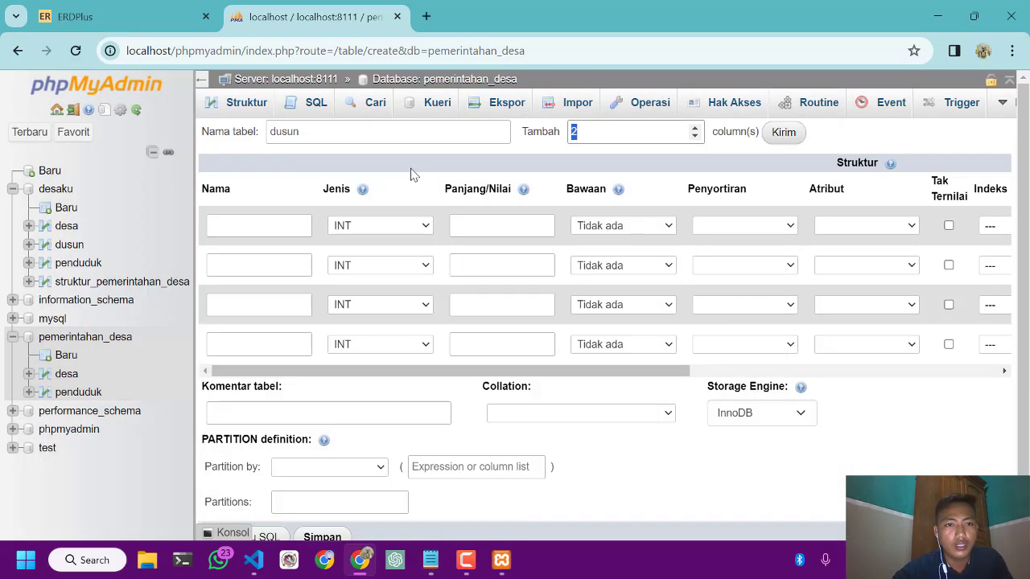
{"action": "left_click", "coordinate": [288, 225]}
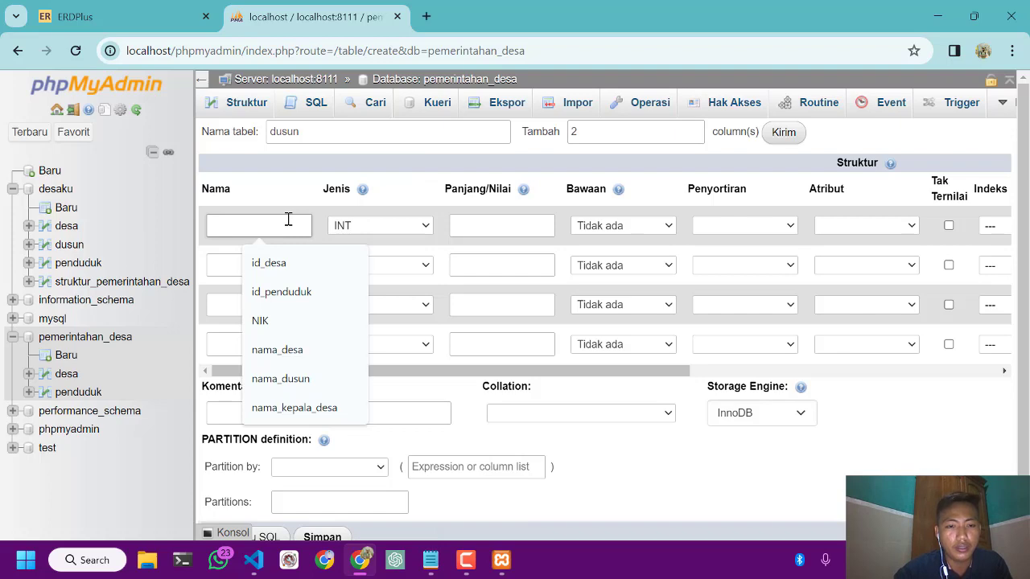
{"action": "key", "text": "ctrl+v"}
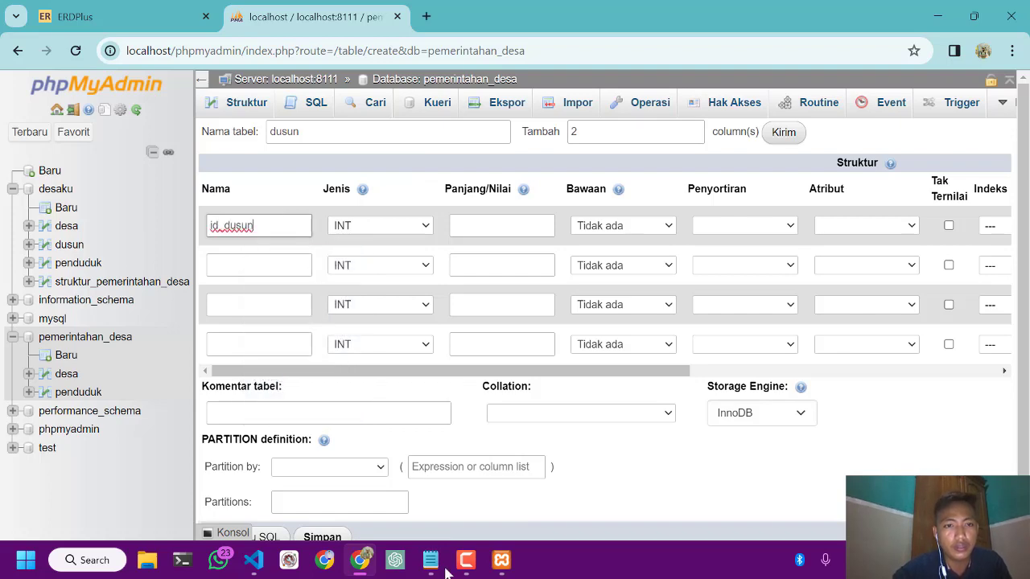
Copy id_desa from the DUSUN list in Notepad and use it as the second column's name
{"action": "left_click", "coordinate": [431, 560]}
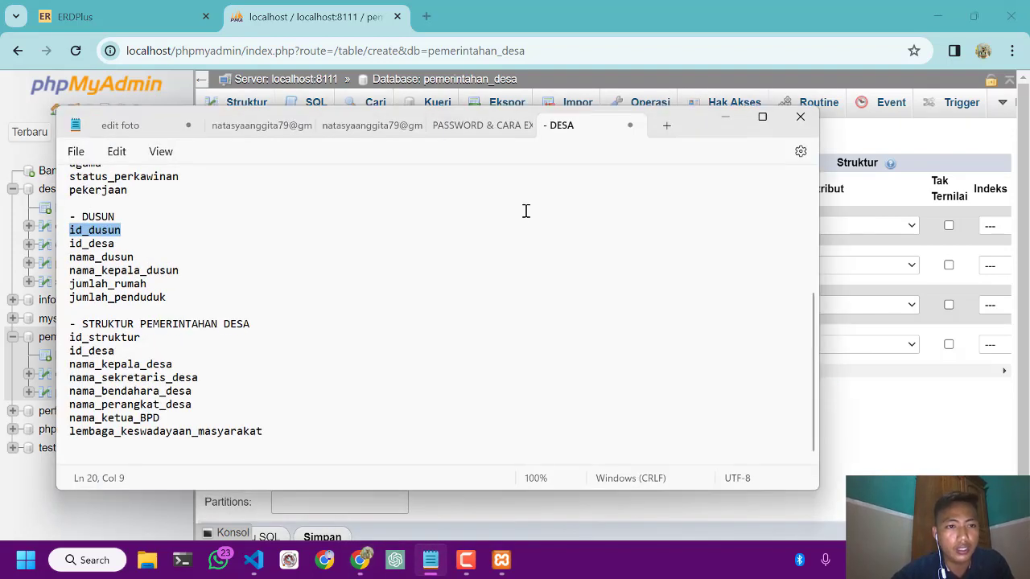
{"action": "double_click", "coordinate": [73, 243]}
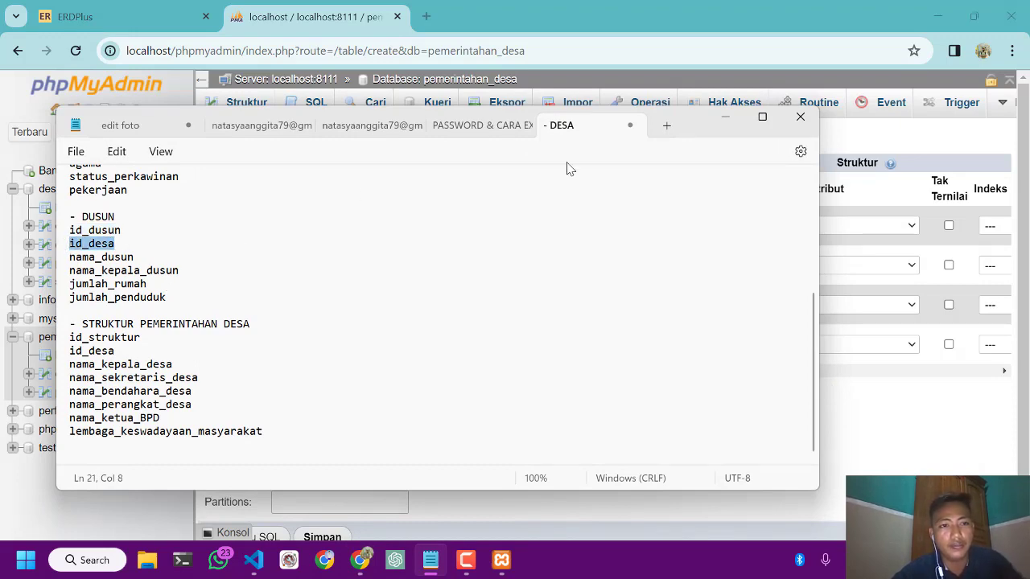
{"action": "left_click", "coordinate": [724, 119]}
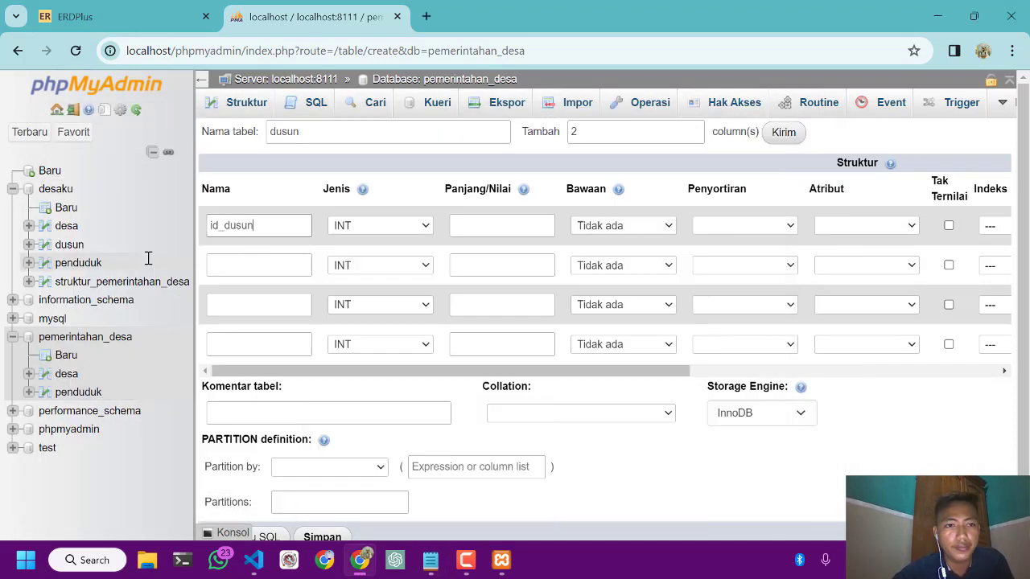
{"action": "left_click", "coordinate": [227, 265]}
{"action": "left_click", "coordinate": [343, 304]}
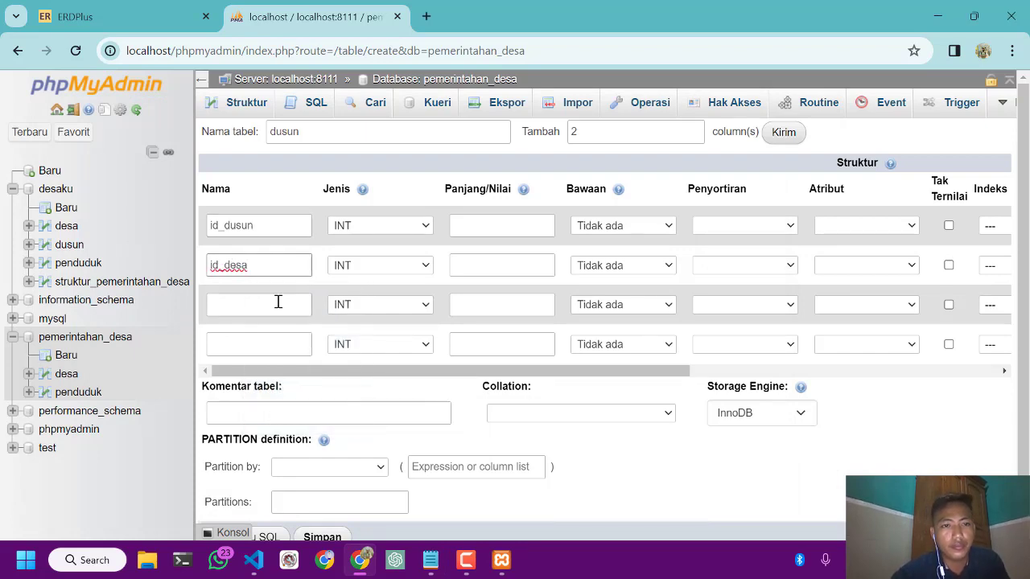
Fill in the third column's name from the nama_dusun entry in the Notepad field list
{"action": "left_click", "coordinate": [430, 558]}
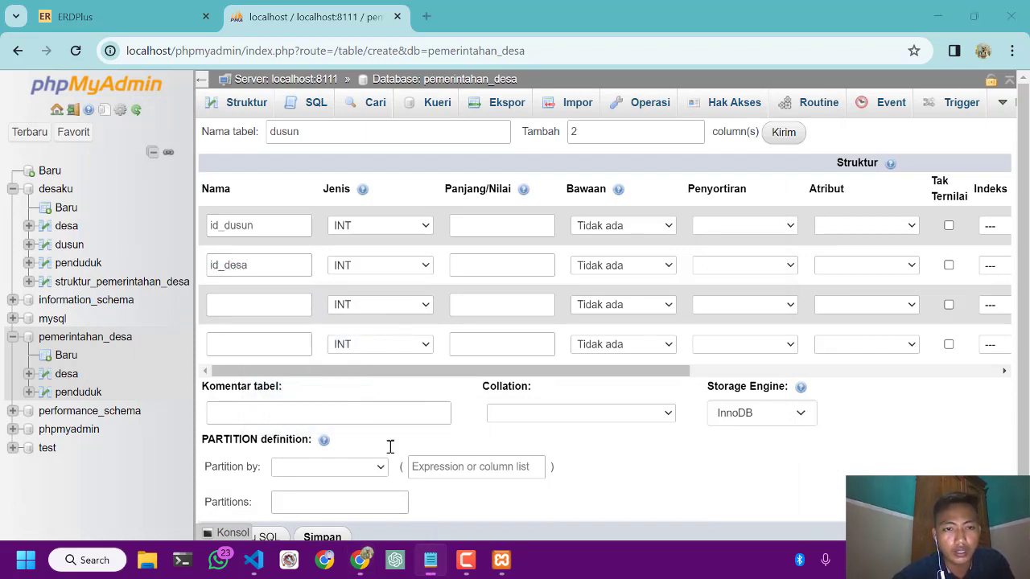
{"action": "left_click_drag", "start_coordinate": [141, 258], "coordinate": [89, 268]}
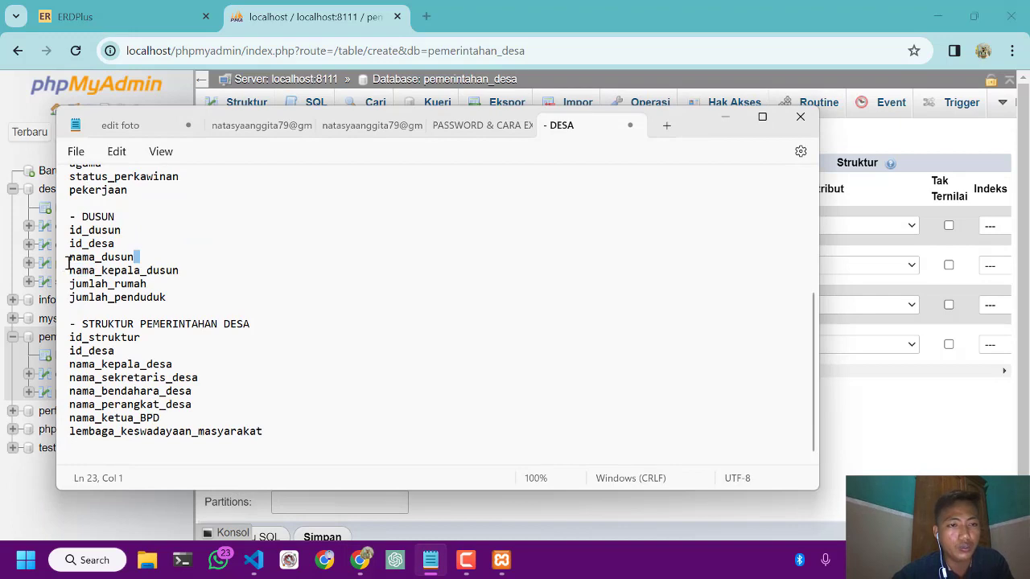
{"action": "double_click", "coordinate": [73, 257]}
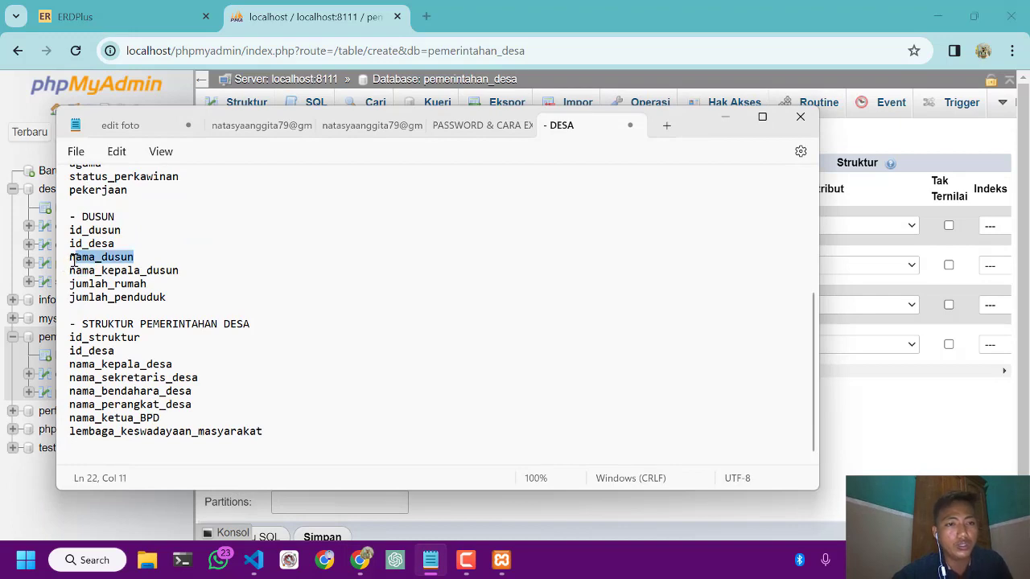
{"action": "left_click", "coordinate": [728, 121]}
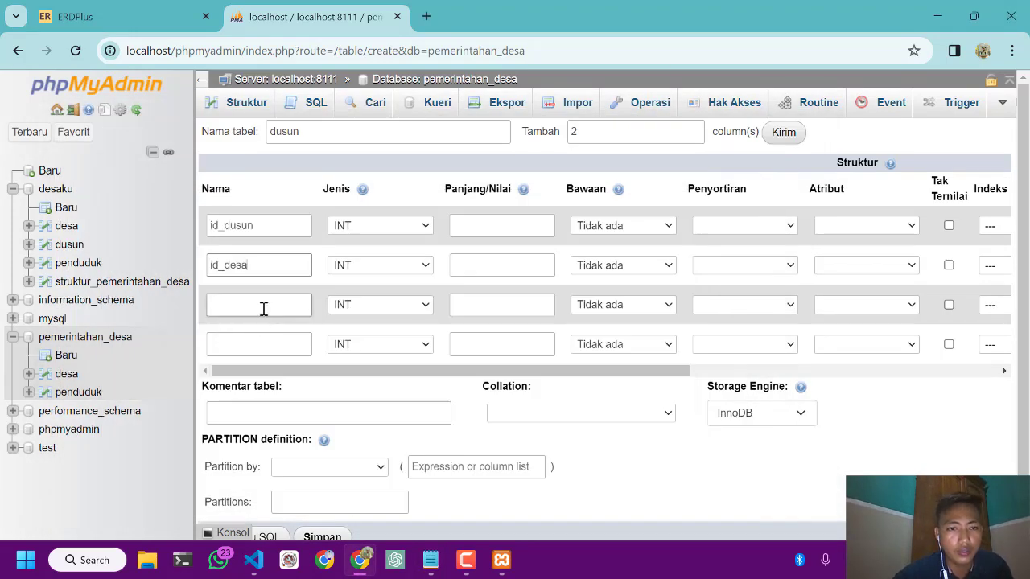
{"action": "left_click", "coordinate": [263, 309]}
{"action": "type", "text": "ama_dusun"}
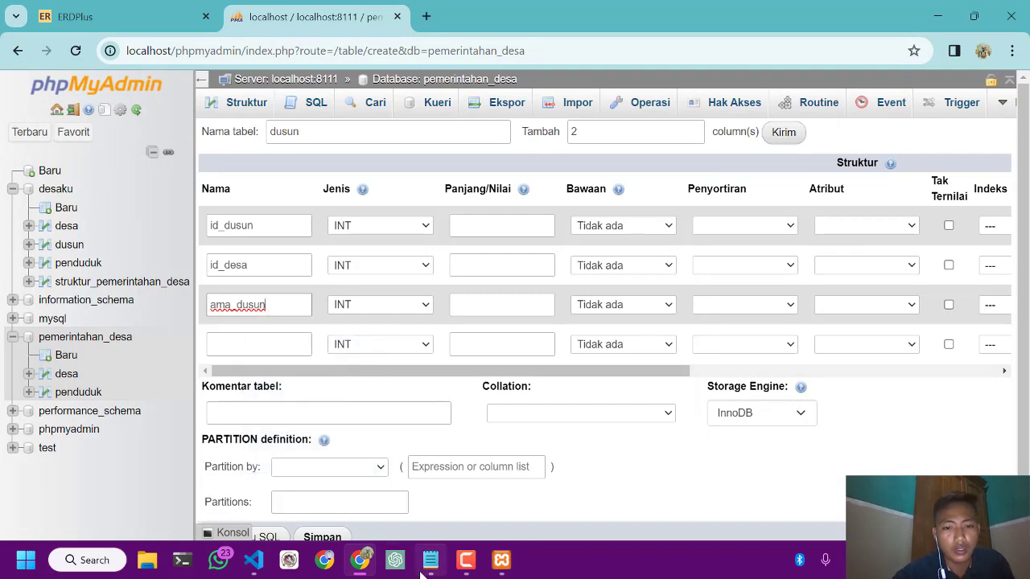
Copy nama_kepala_dusun from the Notepad field list and correct the third column's name to nama_dusun
{"action": "left_click", "coordinate": [426, 567]}
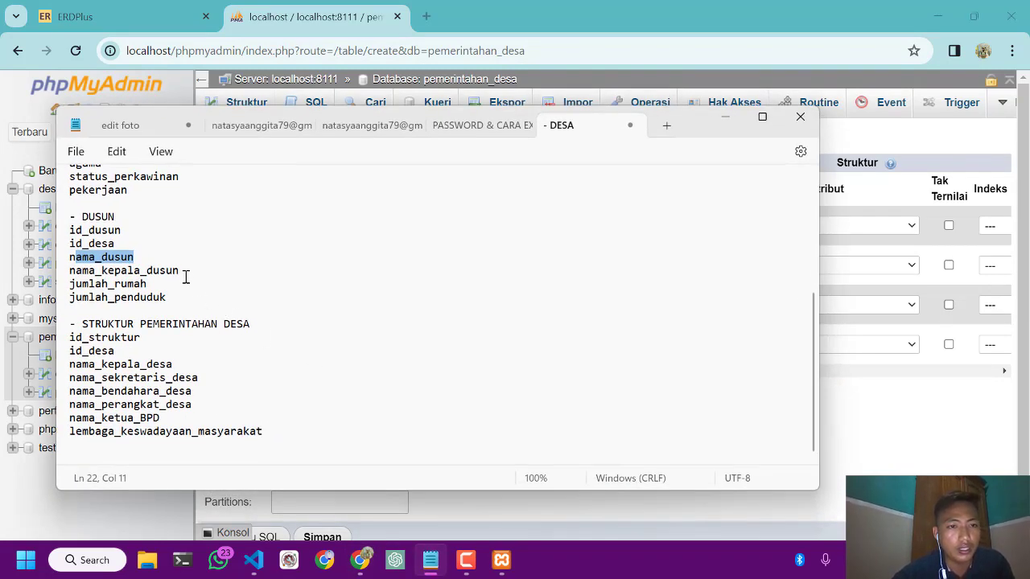
{"action": "left_click_drag", "start_coordinate": [180, 272], "coordinate": [69, 272]}
{"action": "key", "text": "ctrl+c"}
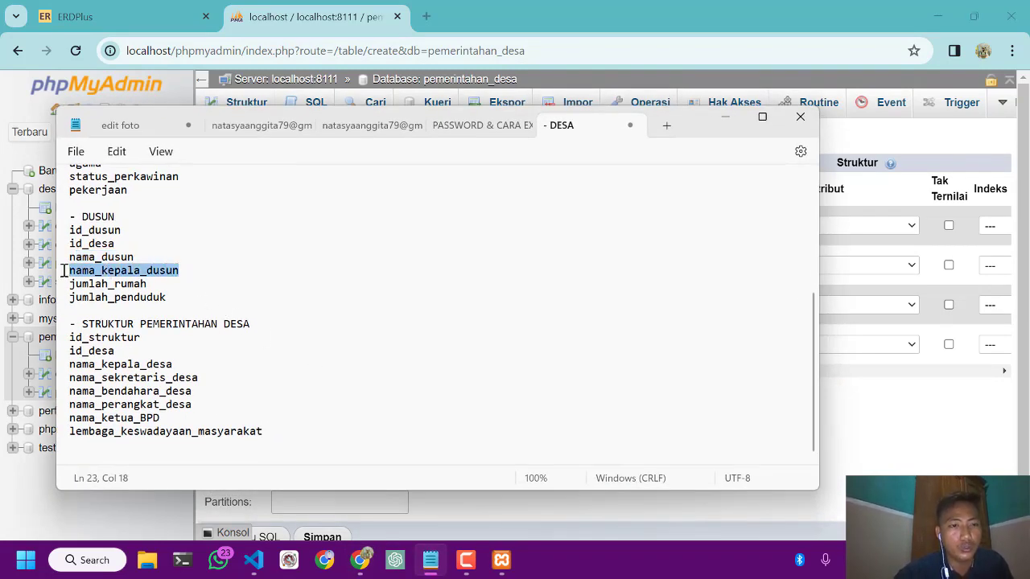
{"action": "left_click", "coordinate": [725, 116]}
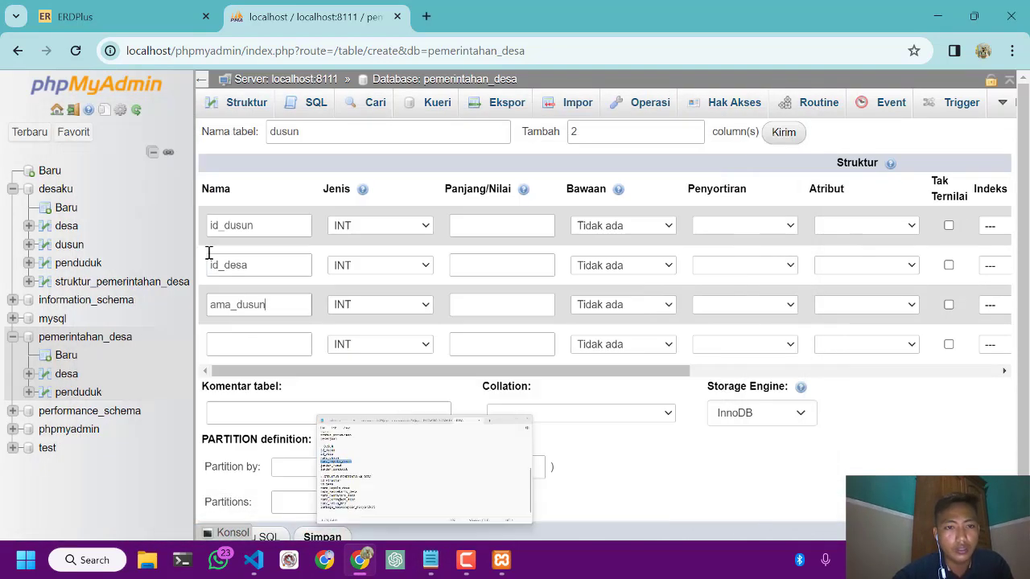
{"action": "left_click", "coordinate": [216, 306]}
{"action": "type", "text": "n"}
{"action": "key", "text": "BackSpace"}
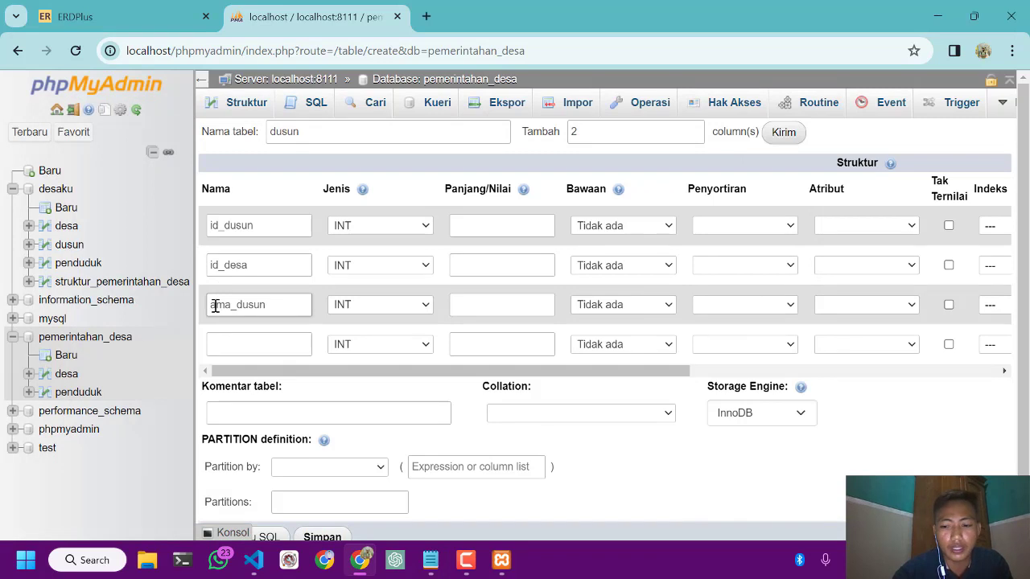
{"action": "type", "text": ",n"}
{"action": "key", "text": "BackSpace"}
{"action": "key", "text": "BackSpace"}
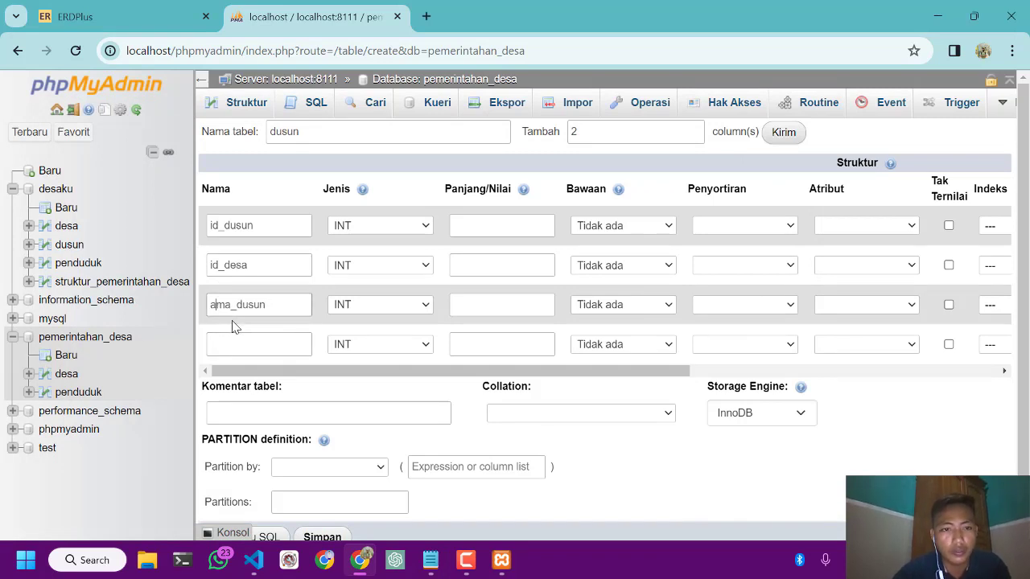
{"action": "key", "text": "BackSpace"}
{"action": "type", "text": "na"}
Name the fourth column nama_kepala_dusun and add the 2 extra columns to the dusun table
{"action": "left_click", "coordinate": [236, 342]}
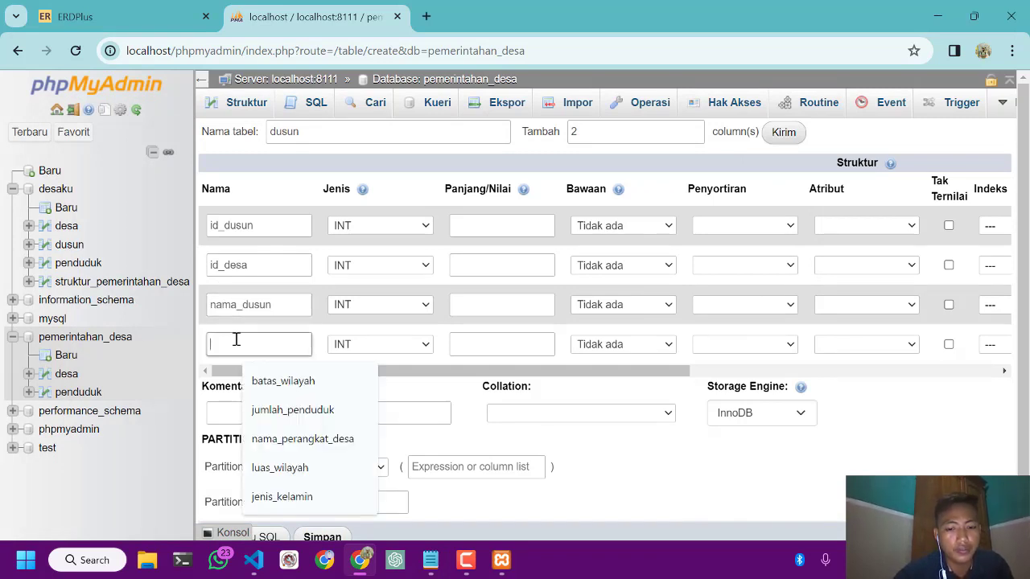
{"action": "key", "text": "ctrl+v"}
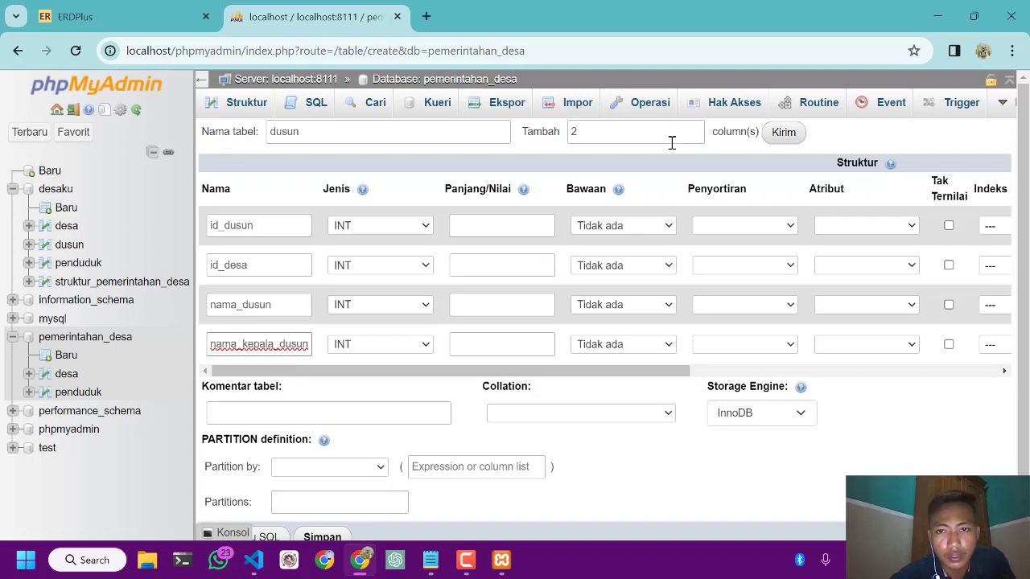
{"action": "left_click", "coordinate": [783, 142]}
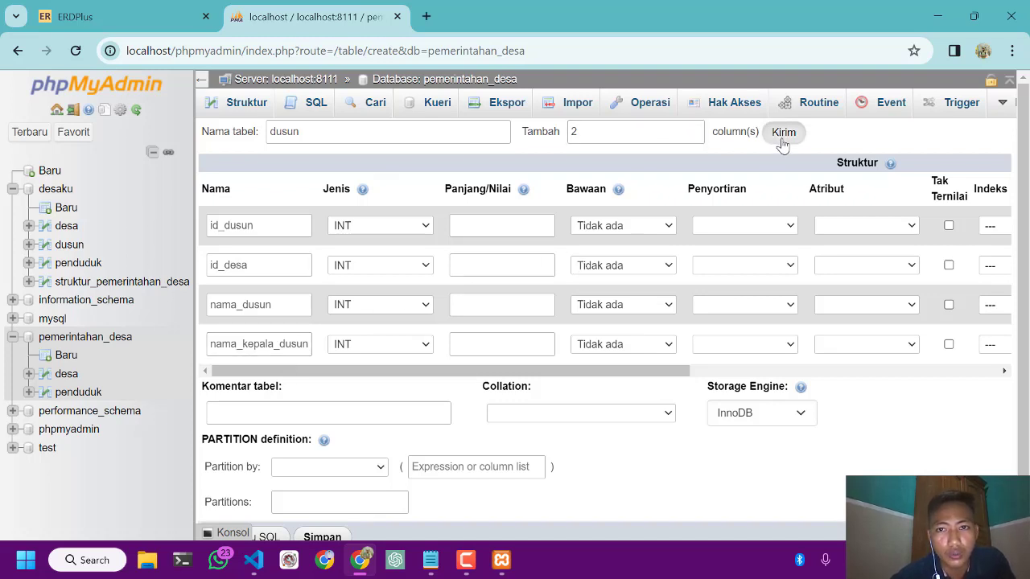
Copy jumlah_rumah from the DUSUN list in Notepad and use it as the fifth column's name in the dusun table
{"action": "left_click", "coordinate": [431, 560]}
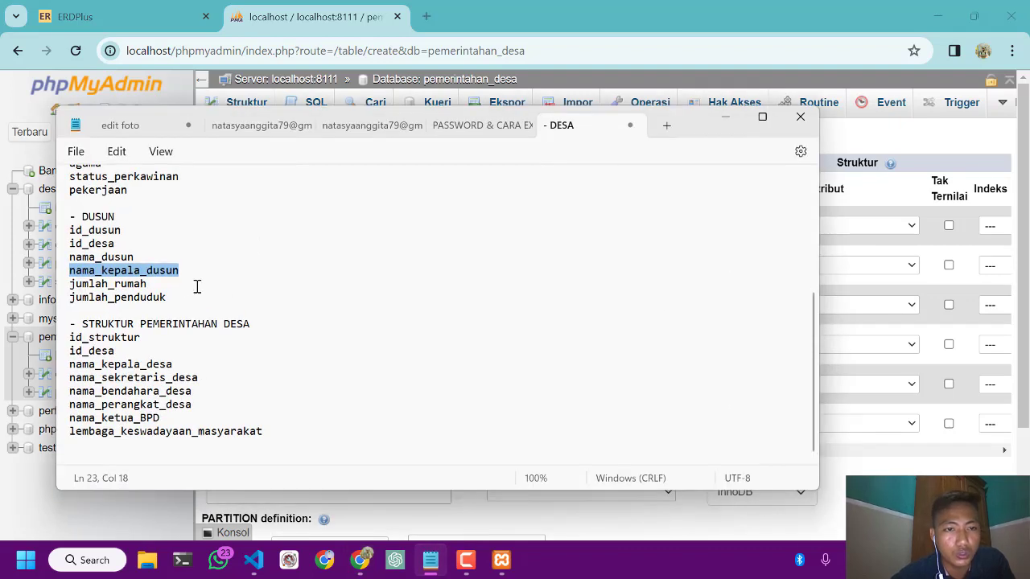
{"action": "double_click", "coordinate": [164, 284]}
{"action": "key", "text": "ctrl+c"}
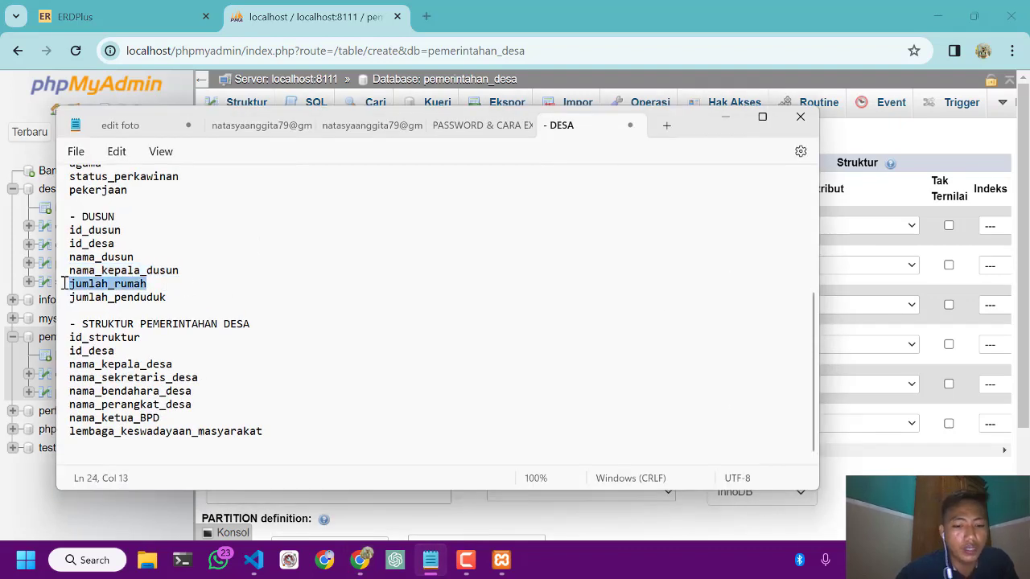
{"action": "left_click", "coordinate": [729, 120]}
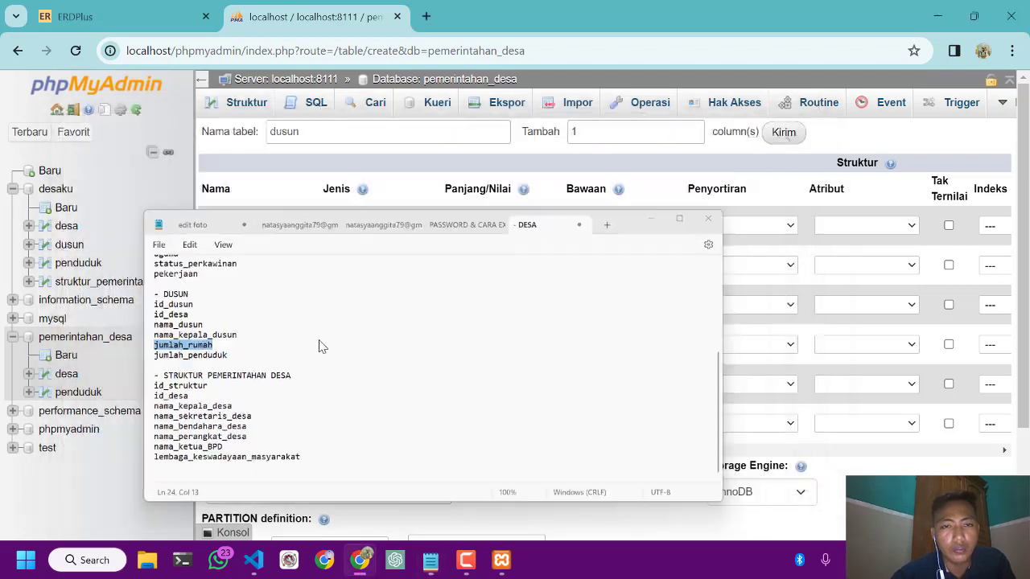
{"action": "left_click", "coordinate": [276, 374]}
{"action": "key", "text": "ctrl+v"}
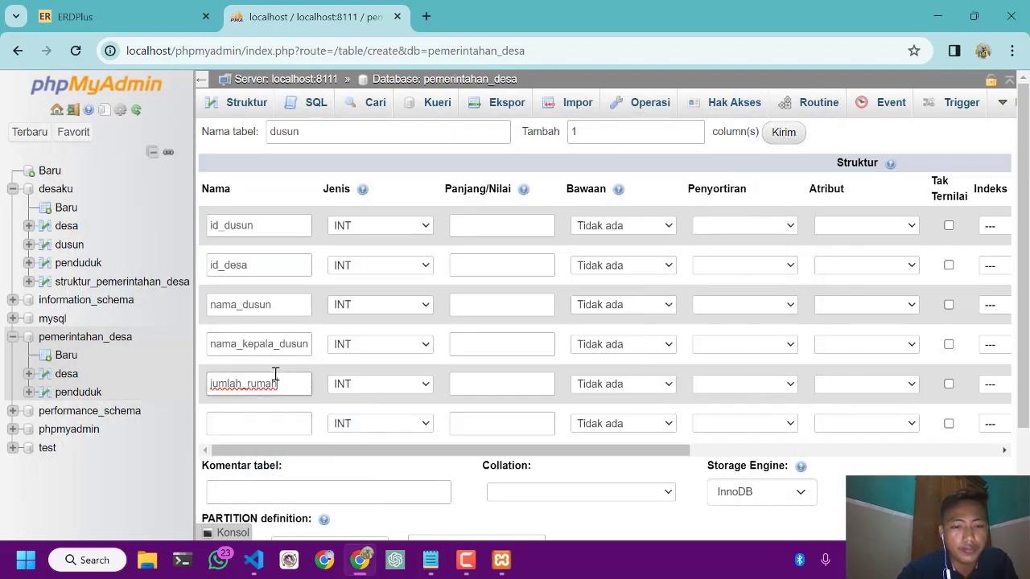
Copy jumlah_penduduk from the DUSUN list in Notepad and use it as the sixth column's name
{"action": "left_click", "coordinate": [431, 560]}
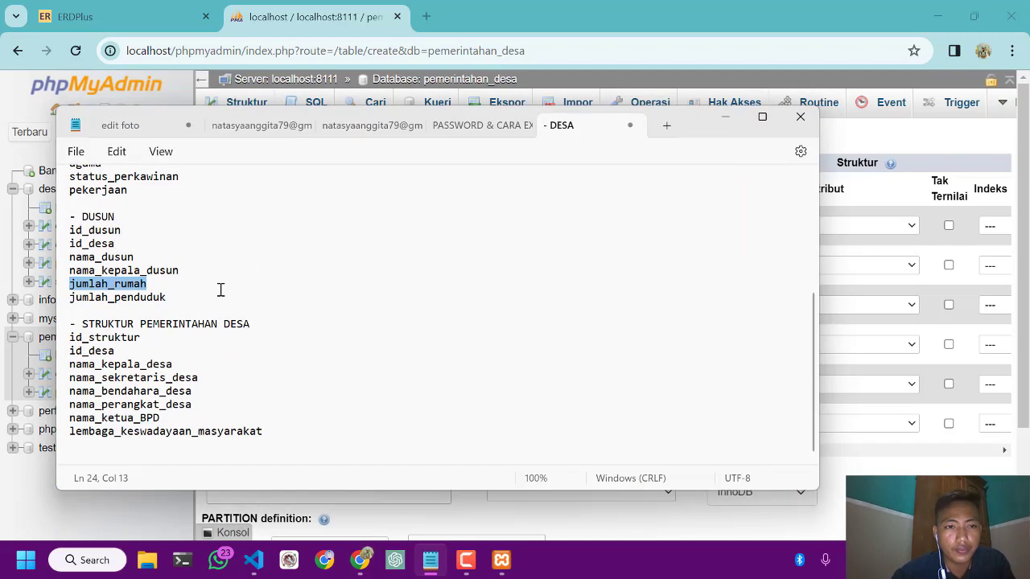
{"action": "double_click", "coordinate": [74, 296]}
{"action": "key", "text": "ctrl+c"}
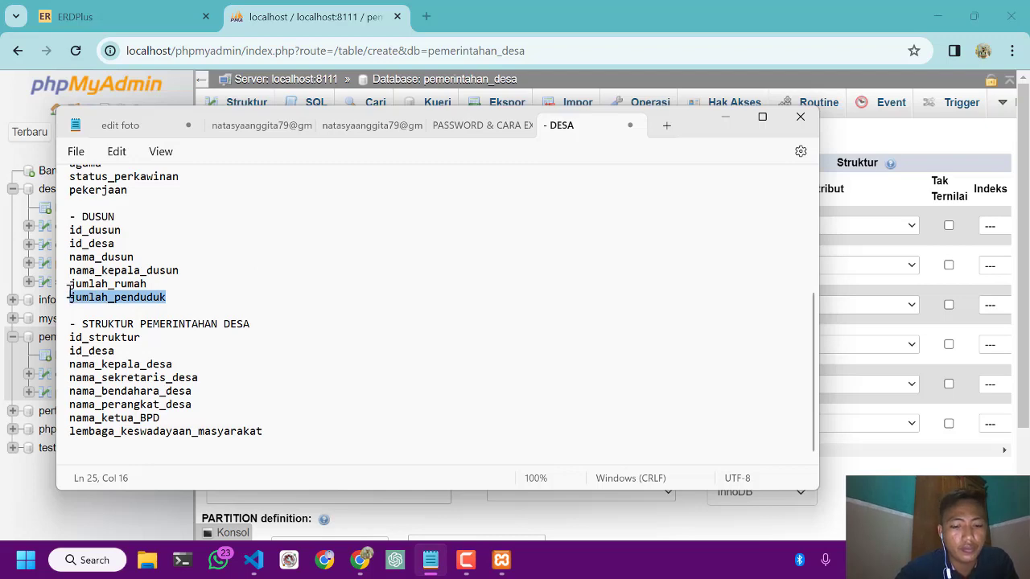
{"action": "left_click", "coordinate": [728, 120]}
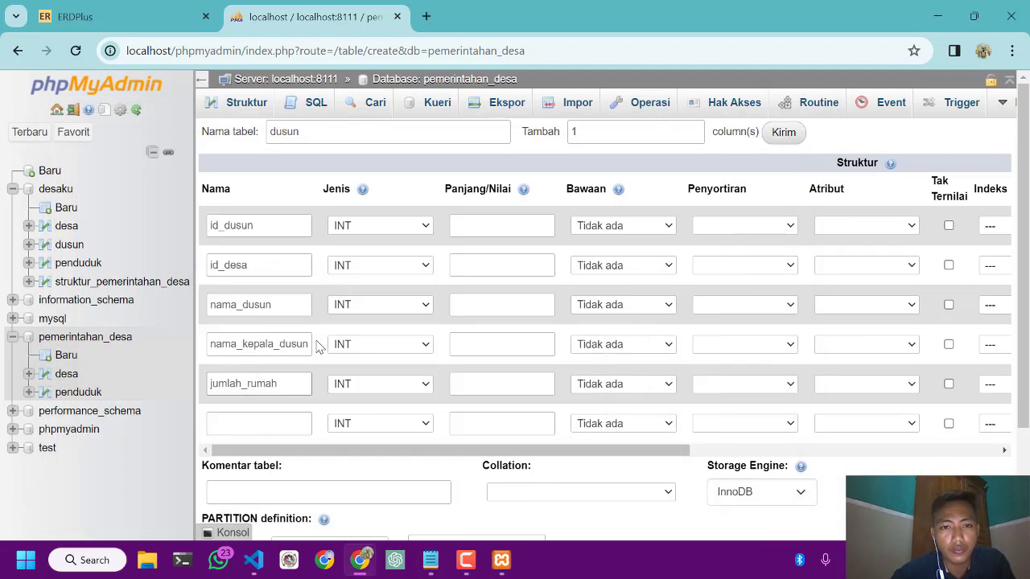
{"action": "left_click", "coordinate": [275, 416]}
{"action": "key", "text": "ctrl+v"}
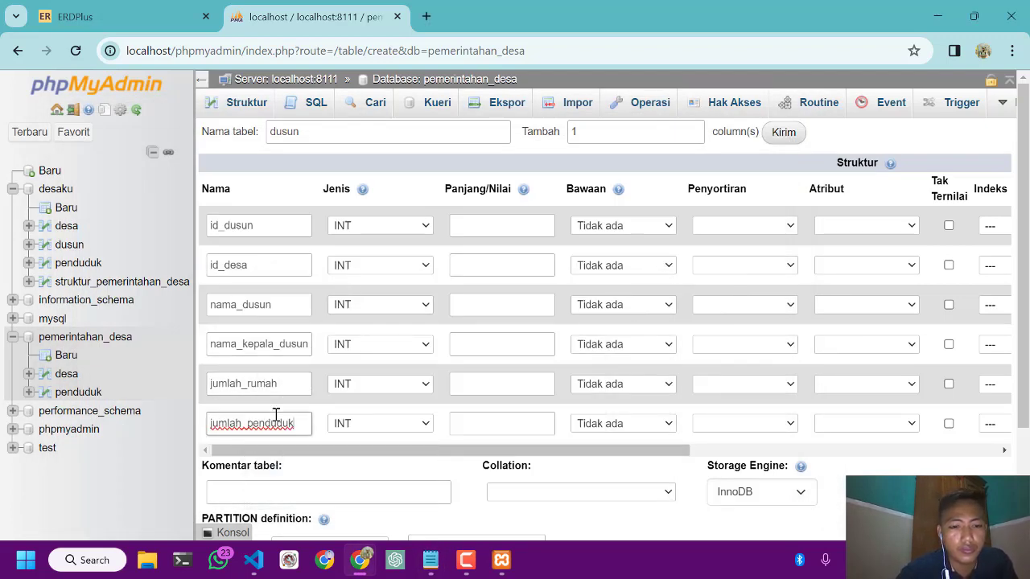
{"action": "left_click", "coordinate": [466, 563]}
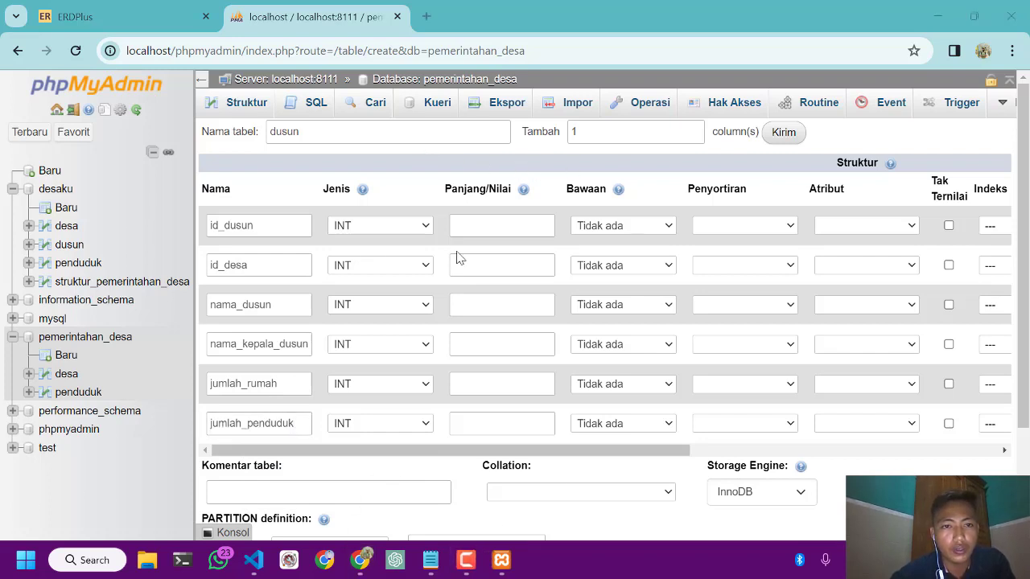
Make id_dusun the auto-incrementing PRIMARY key of the dusun table
{"action": "scroll", "coordinate": [483, 256], "scroll_direction": "right", "scroll_amount": 6}
{"action": "scroll", "coordinate": [514, 251], "scroll_direction": "left", "scroll_amount": 2}
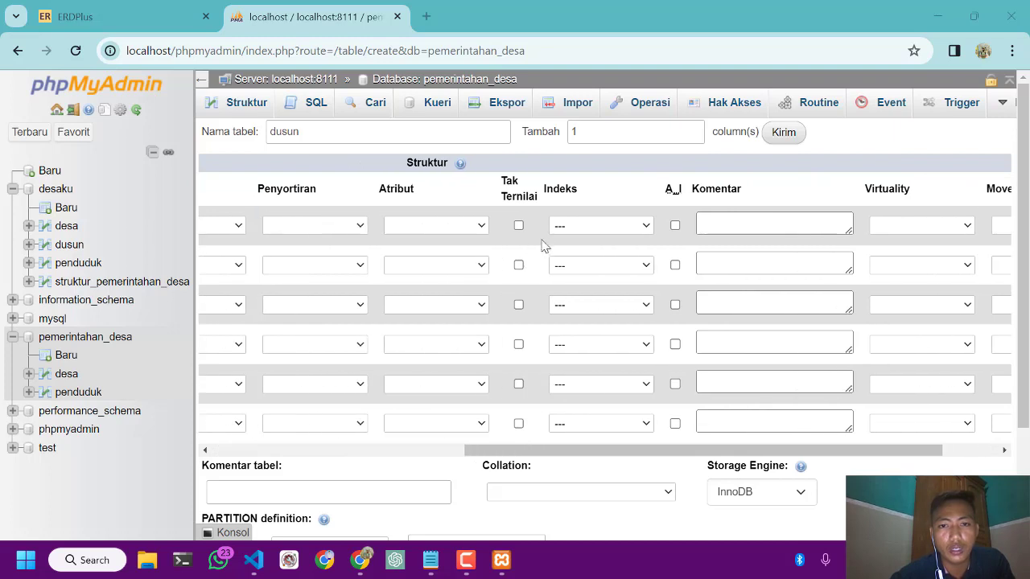
{"action": "left_click", "coordinate": [675, 225]}
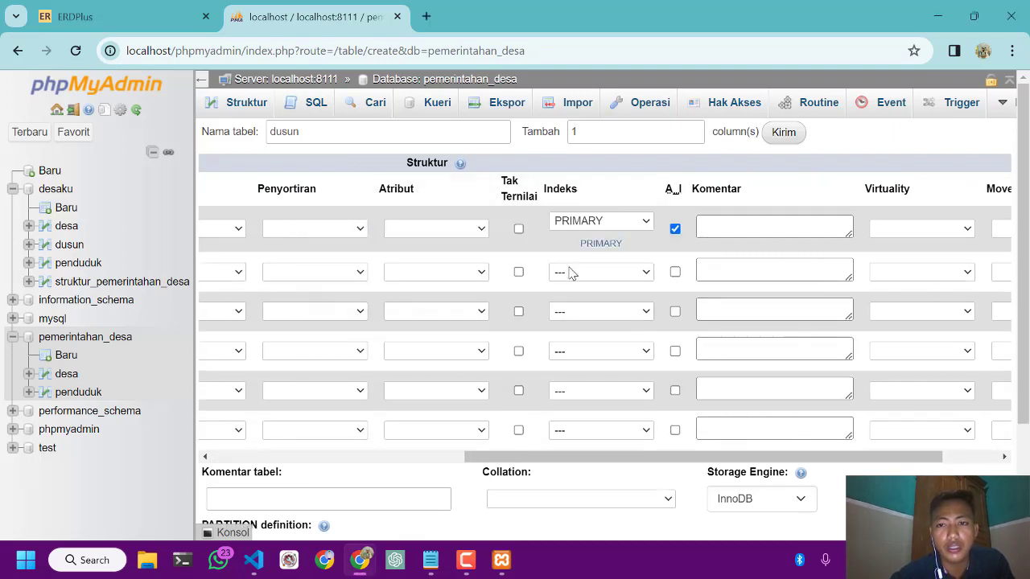
Add an INDEX on the id_desa column of the dusun table, leaving the index name and size blank
{"action": "scroll", "coordinate": [569, 274], "scroll_direction": "left", "scroll_amount": 5}
{"action": "scroll", "coordinate": [569, 273], "scroll_direction": "left", "scroll_amount": 2}
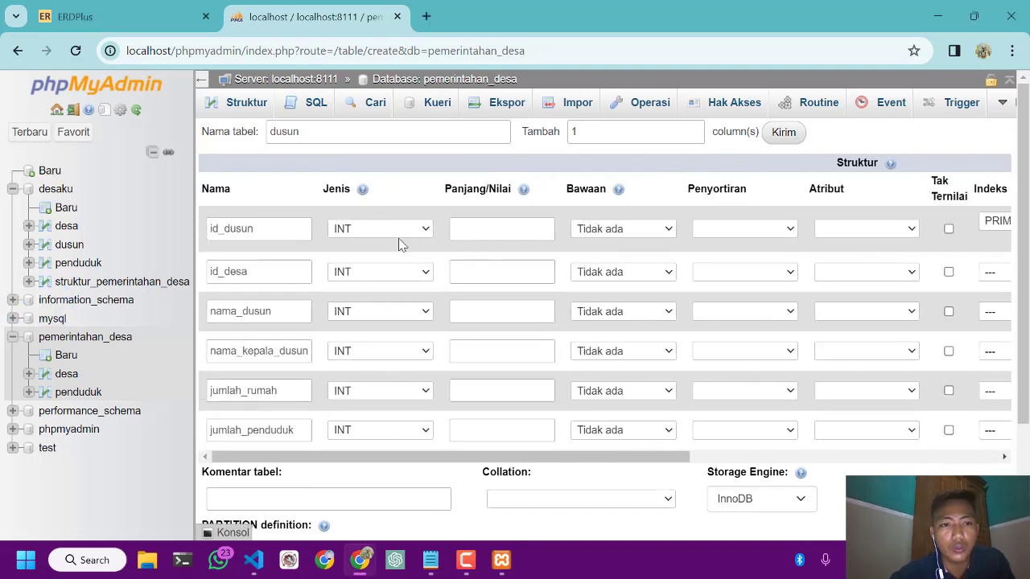
{"action": "scroll", "coordinate": [403, 245], "scroll_direction": "right", "scroll_amount": 5}
{"action": "left_click", "coordinate": [656, 277]}
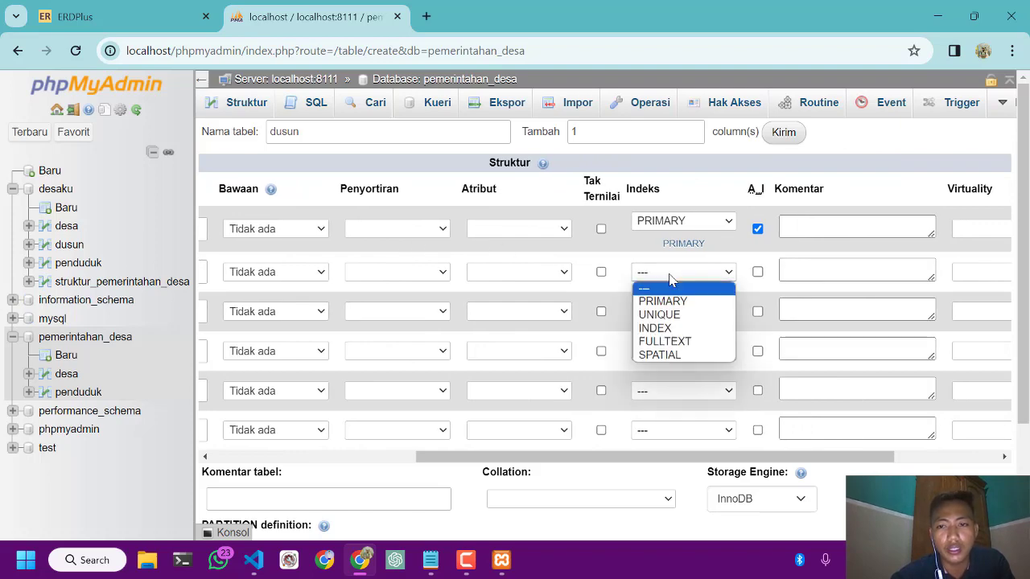
{"action": "left_click", "coordinate": [653, 327]}
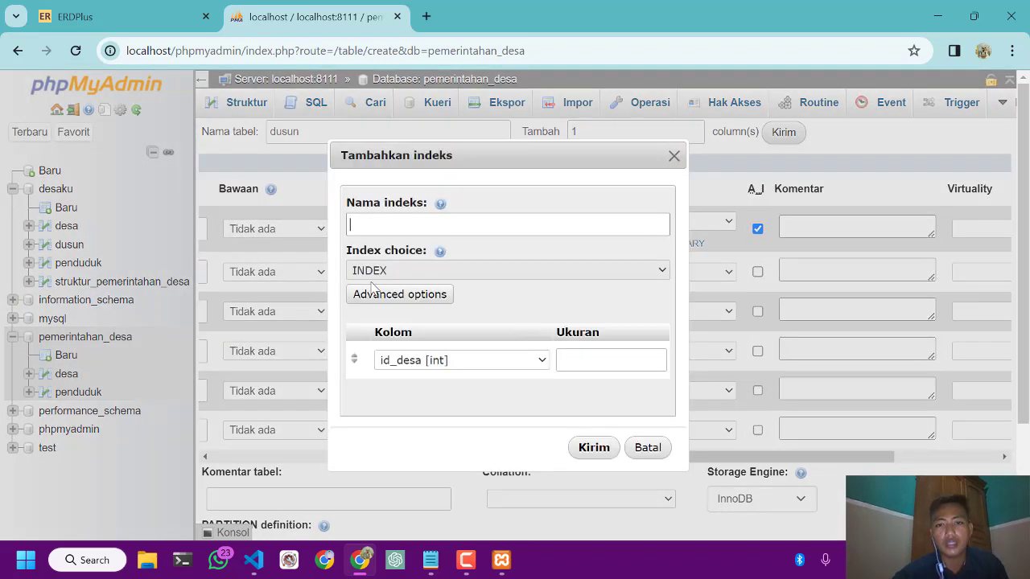
{"action": "left_click", "coordinate": [590, 448]}
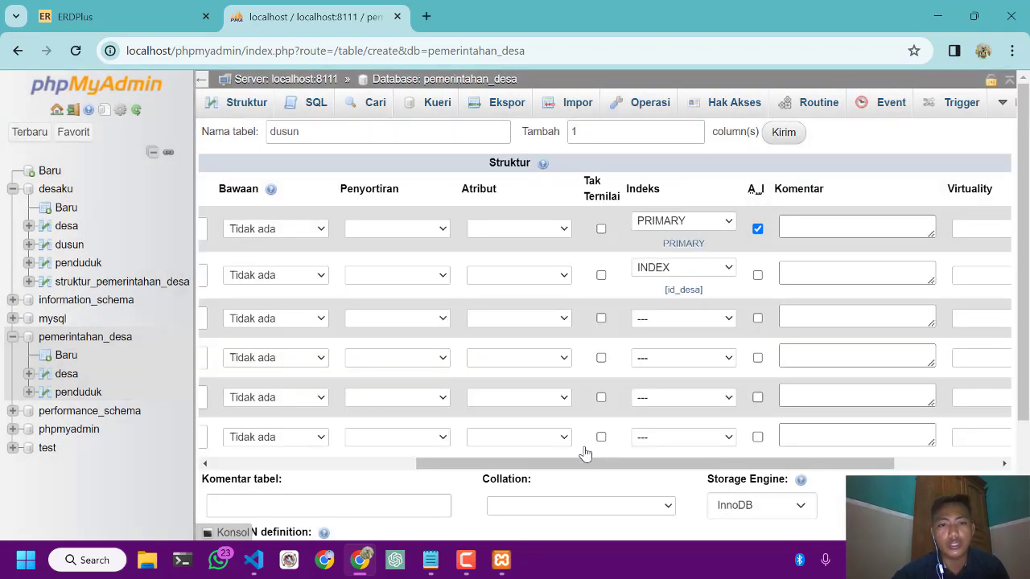
Set the nama_dusun column to type VARCHAR with a length of 50
{"action": "scroll", "coordinate": [478, 395], "scroll_direction": "left", "scroll_amount": 5}
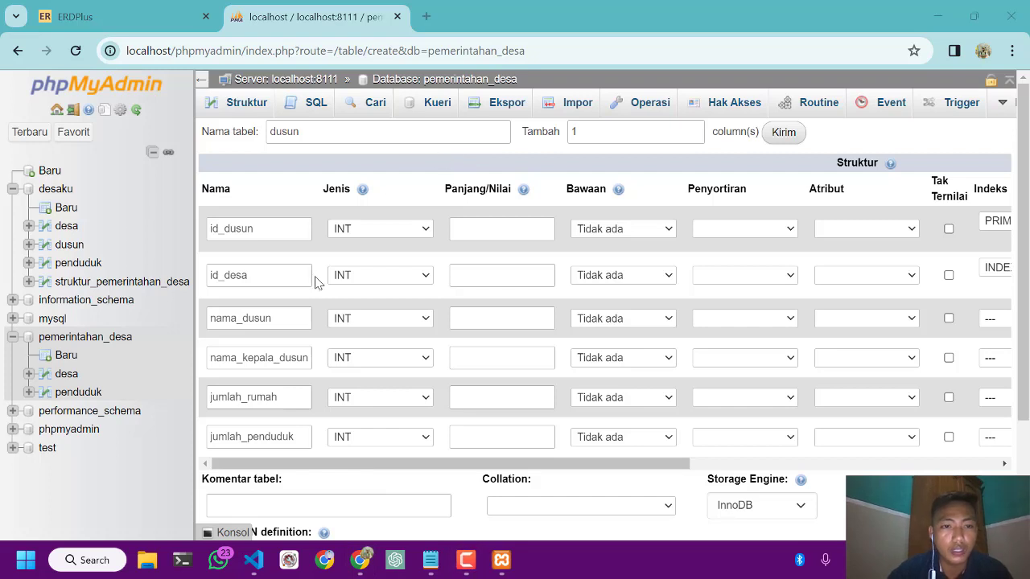
{"action": "left_click", "coordinate": [362, 320]}
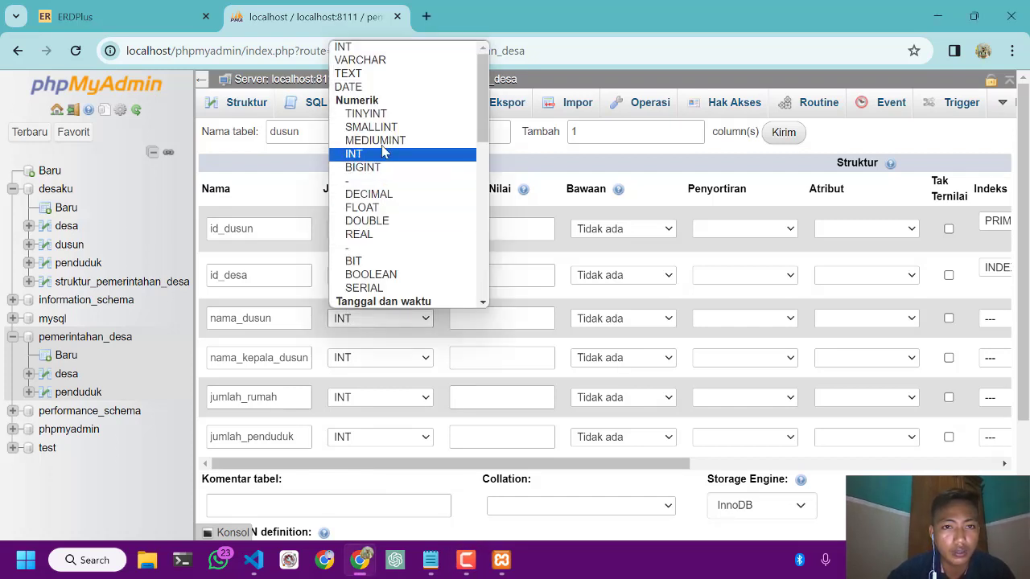
{"action": "left_click", "coordinate": [383, 61]}
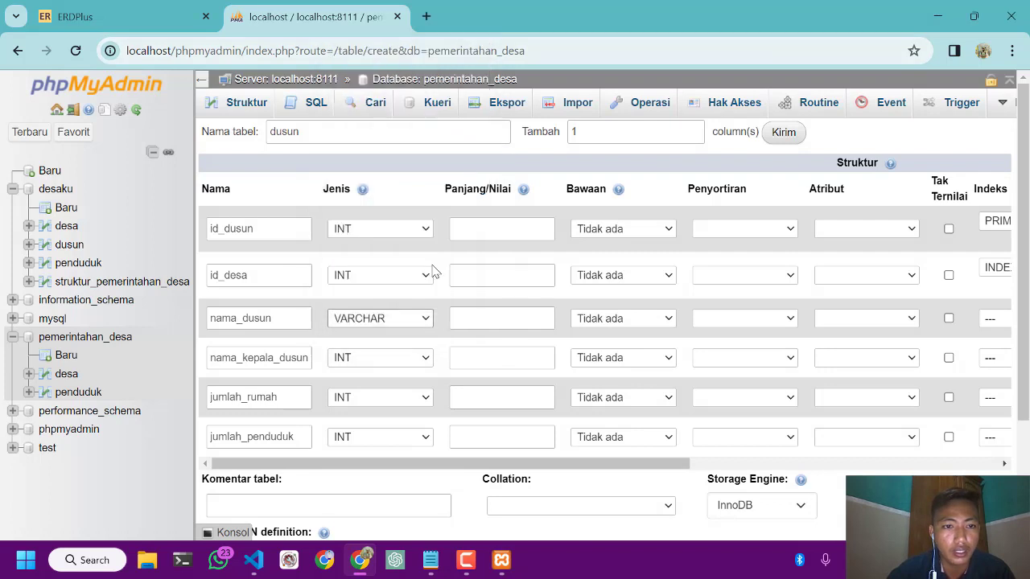
{"action": "left_click", "coordinate": [460, 310]}
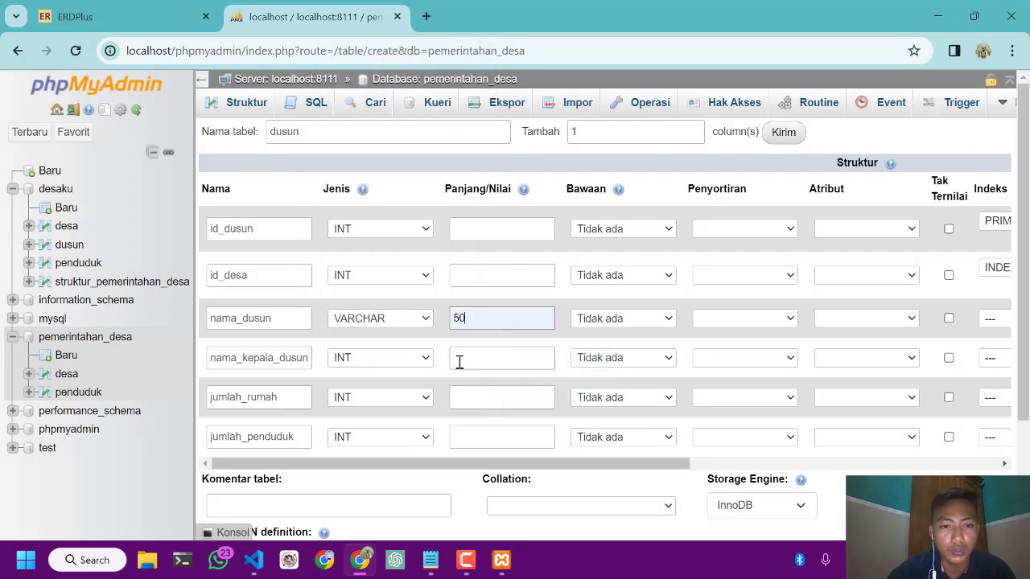
Set the nama_kepala_dusun column to VARCHAR with a length of 50 and save the dusun table
{"action": "left_click", "coordinate": [405, 359]}
{"action": "left_click", "coordinate": [369, 100]}
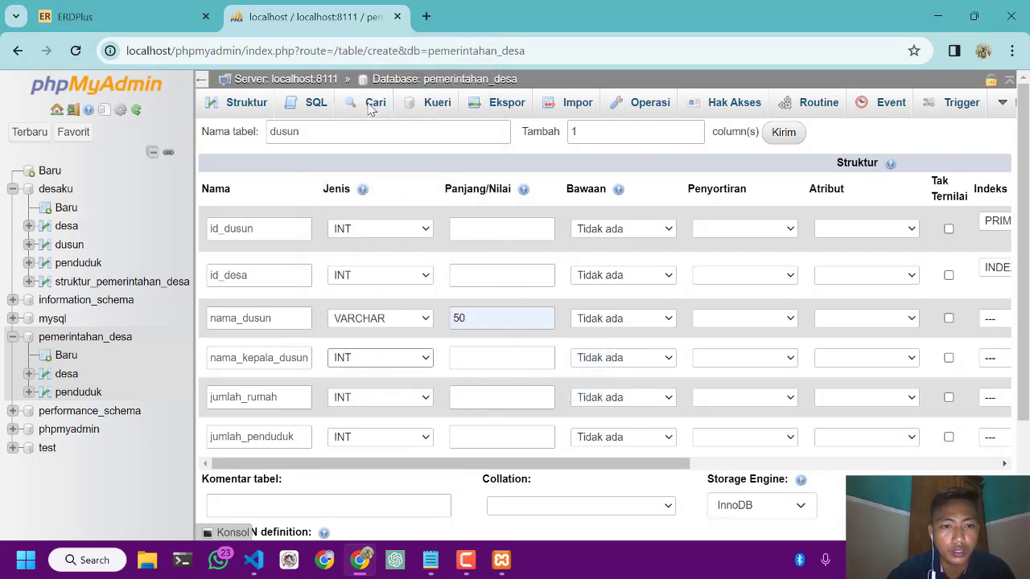
{"action": "left_click", "coordinate": [470, 360]}
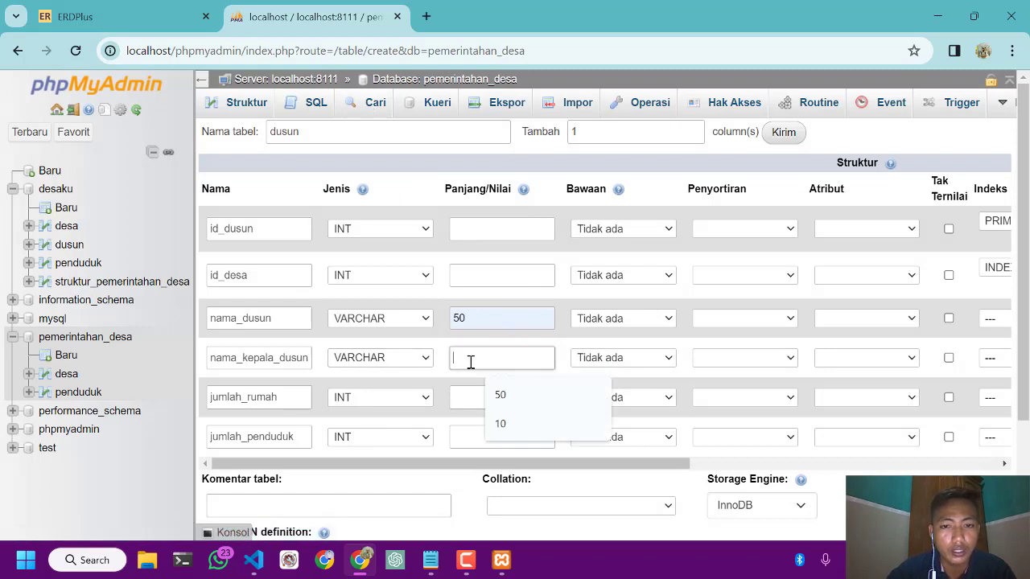
{"action": "left_click", "coordinate": [500, 395]}
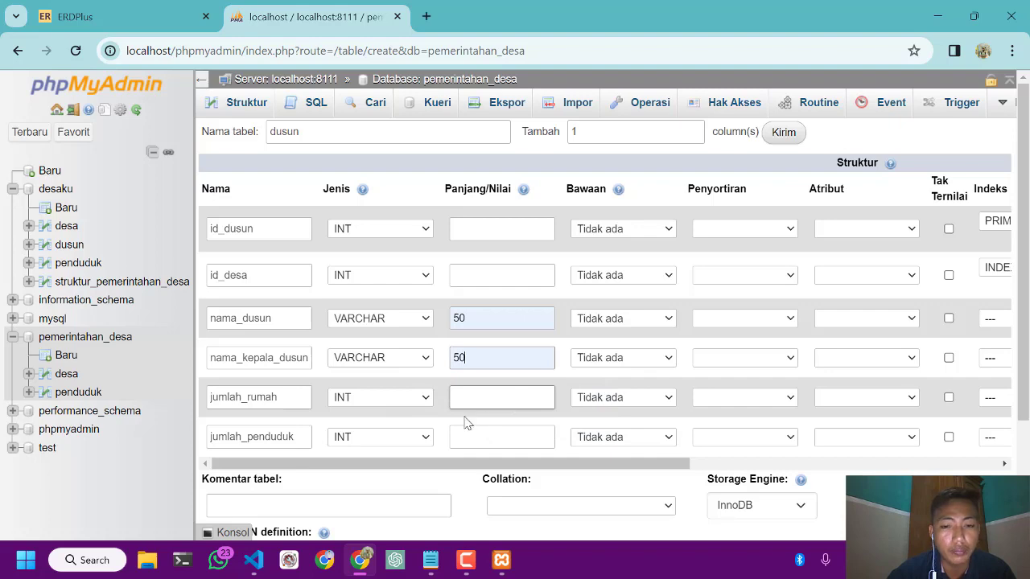
{"action": "scroll", "coordinate": [396, 424], "scroll_direction": "down", "scroll_amount": 2}
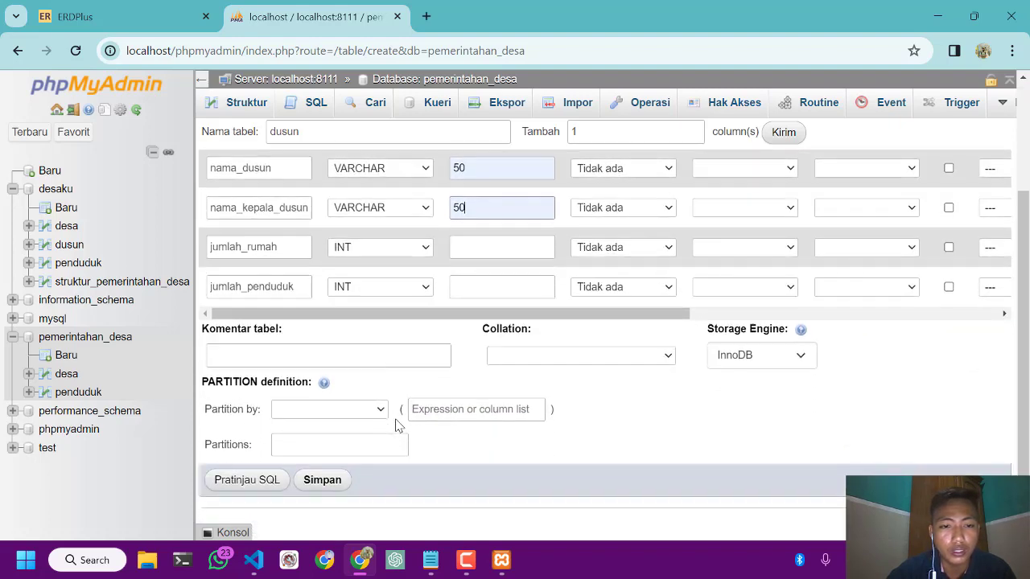
{"action": "left_click", "coordinate": [322, 482]}
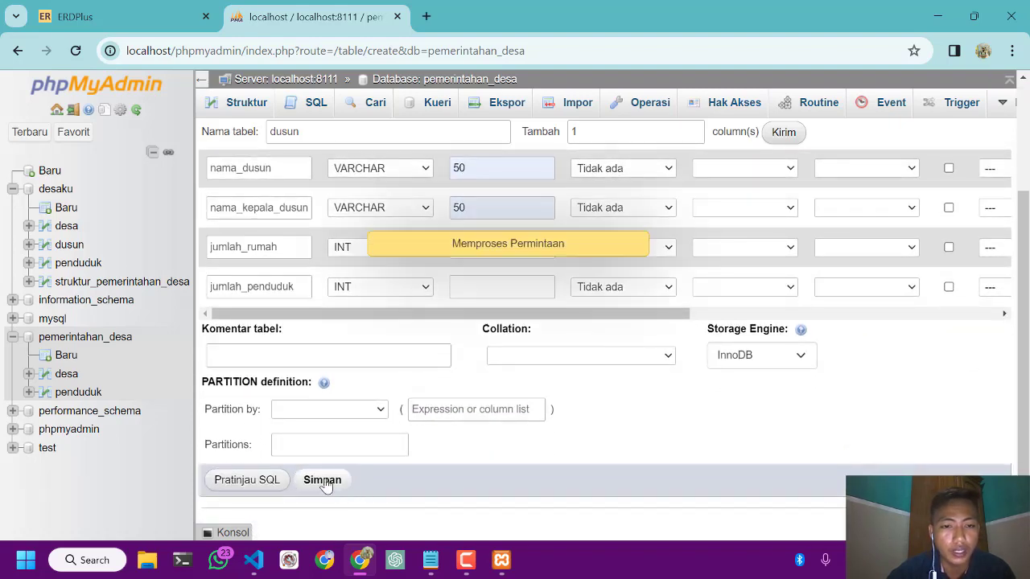
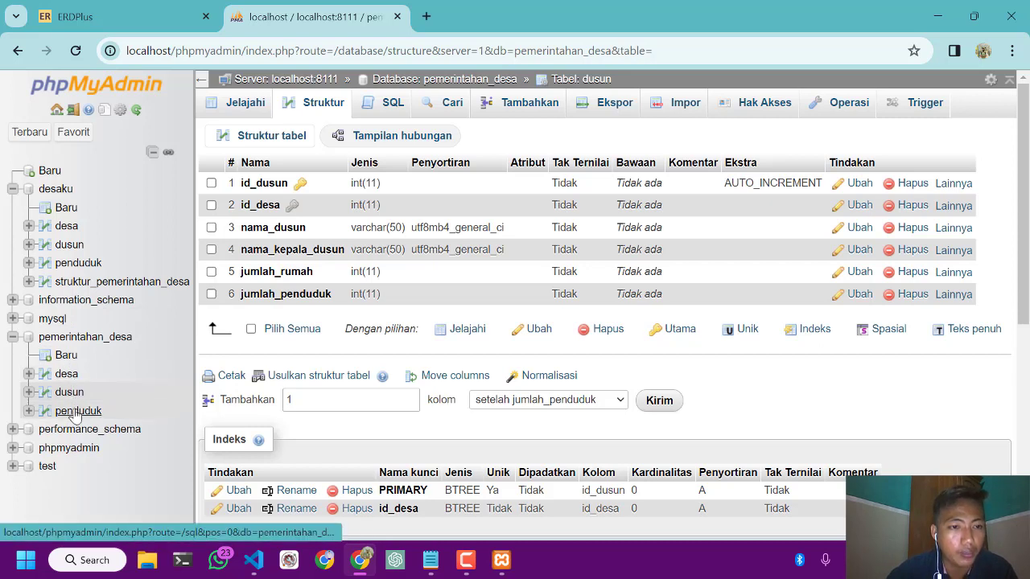
{"action": "left_click", "coordinate": [61, 362]}
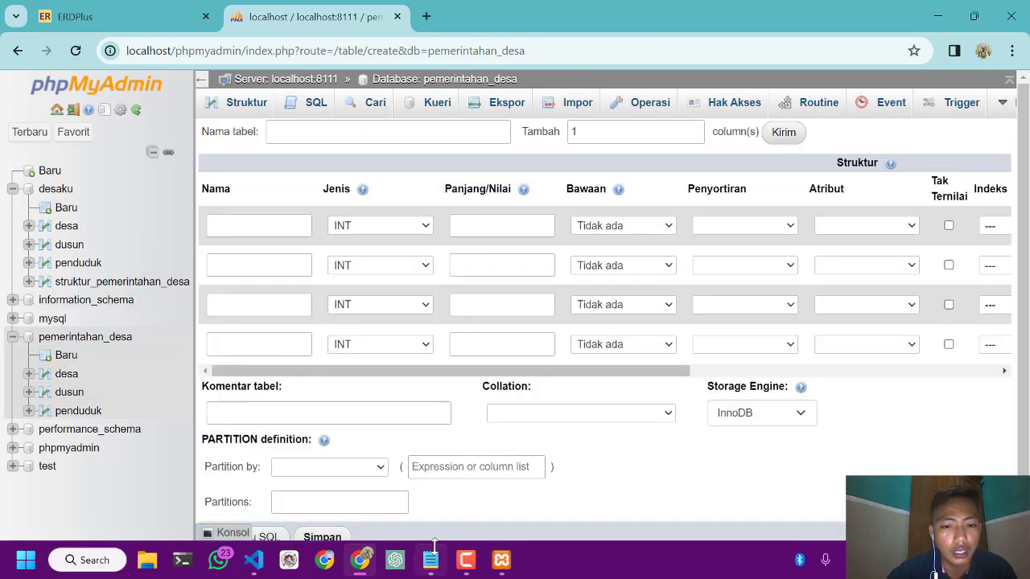
{"action": "mouse_move", "coordinate": [432, 567]}
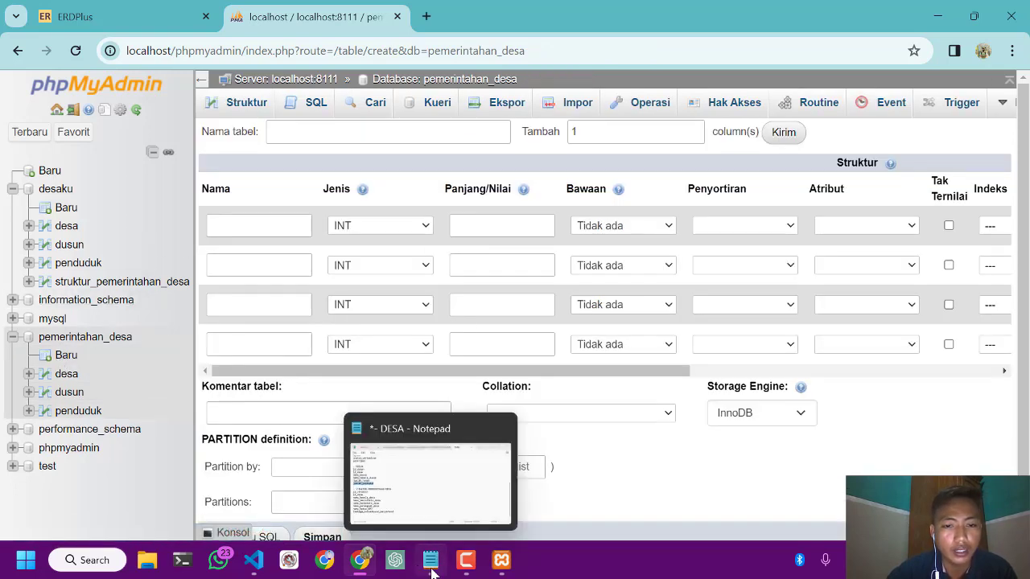
{"action": "left_click", "coordinate": [431, 567]}
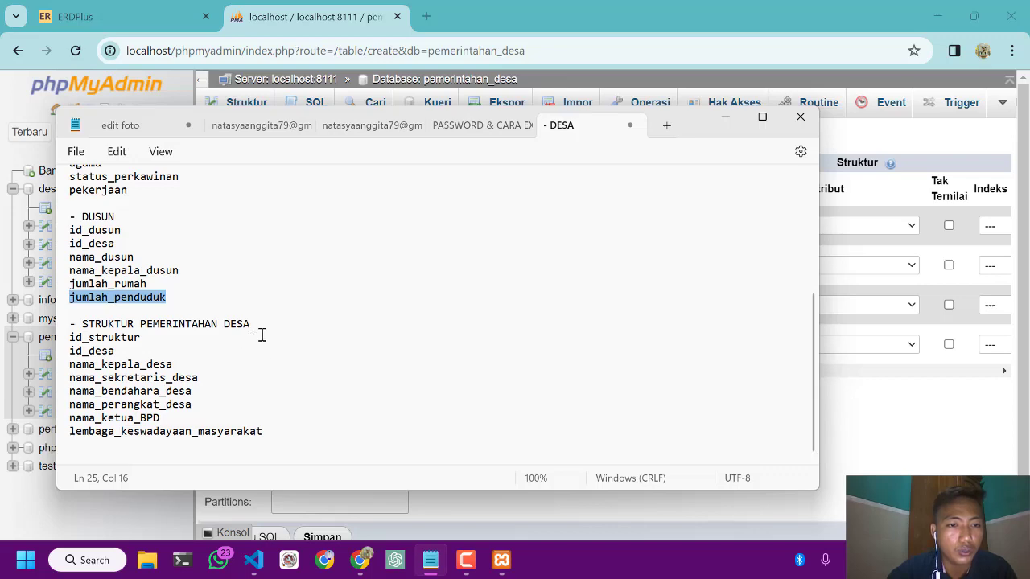
{"action": "left_click", "coordinate": [724, 121]}
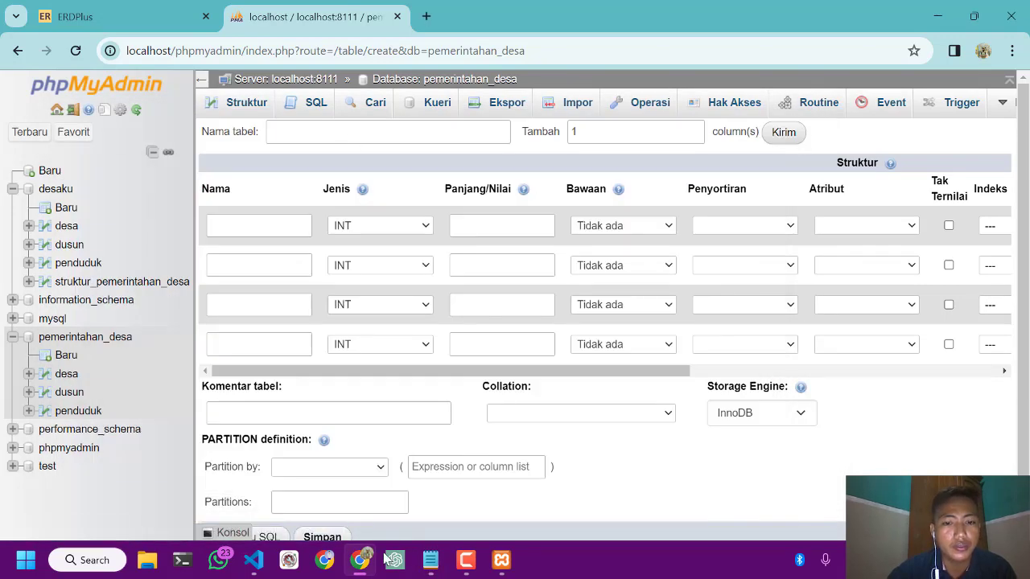
{"action": "left_click", "coordinate": [432, 560]}
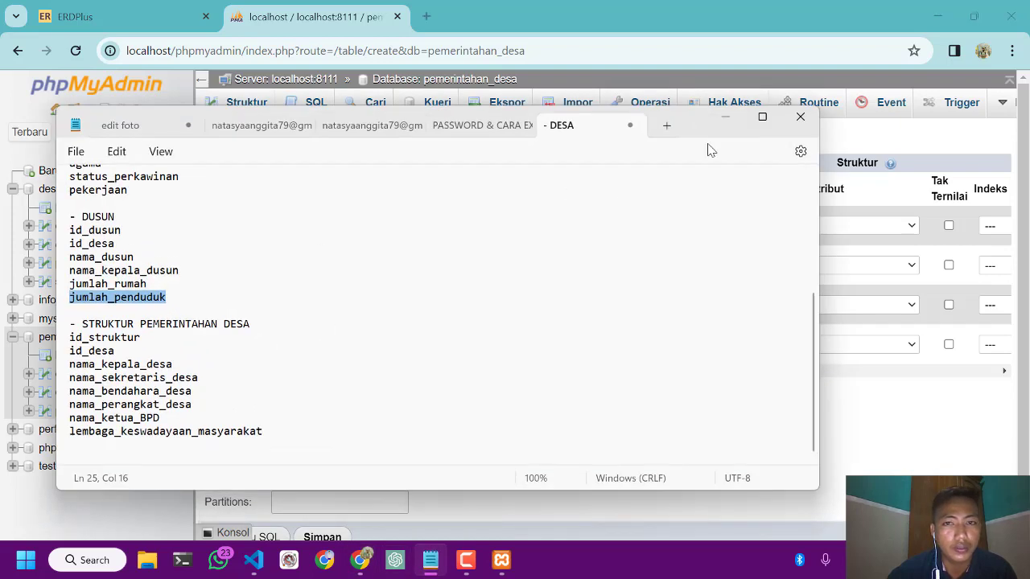
{"action": "left_click", "coordinate": [725, 107]}
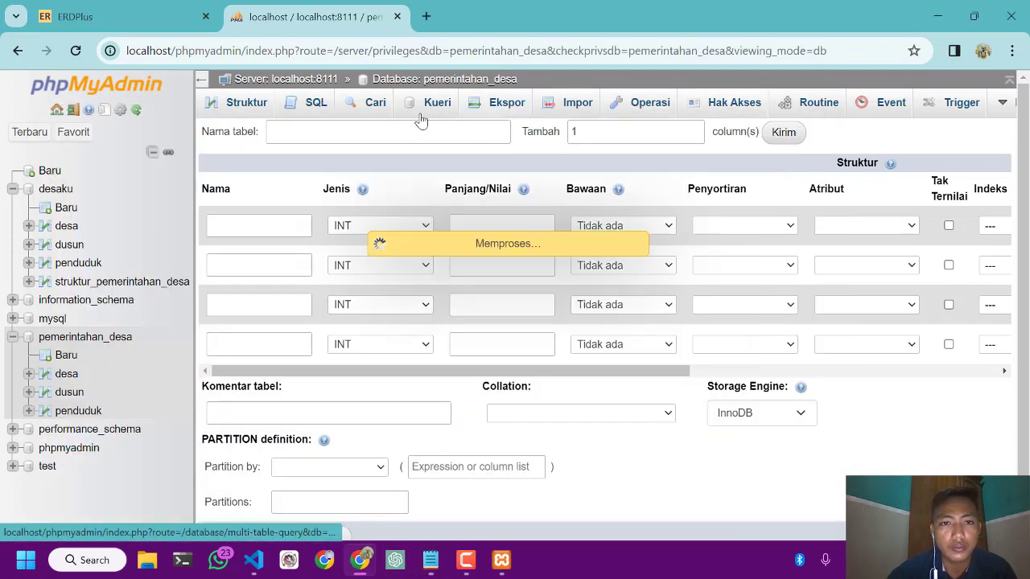
{"action": "left_click", "coordinate": [246, 105]}
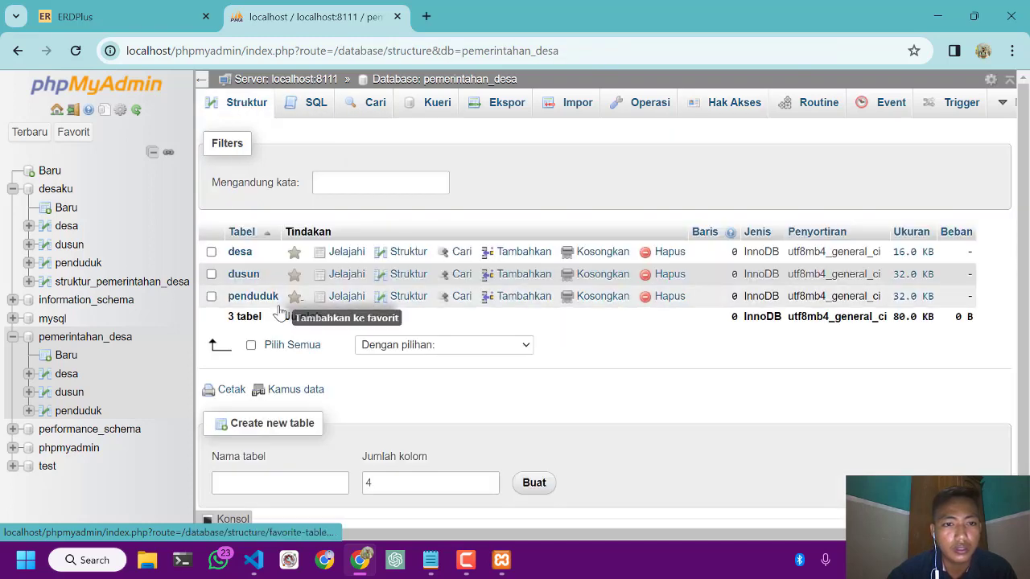
Start a new table in the pemerintahan_desa database and name it struktur_pemerintahan_desa
{"action": "left_click", "coordinate": [66, 357]}
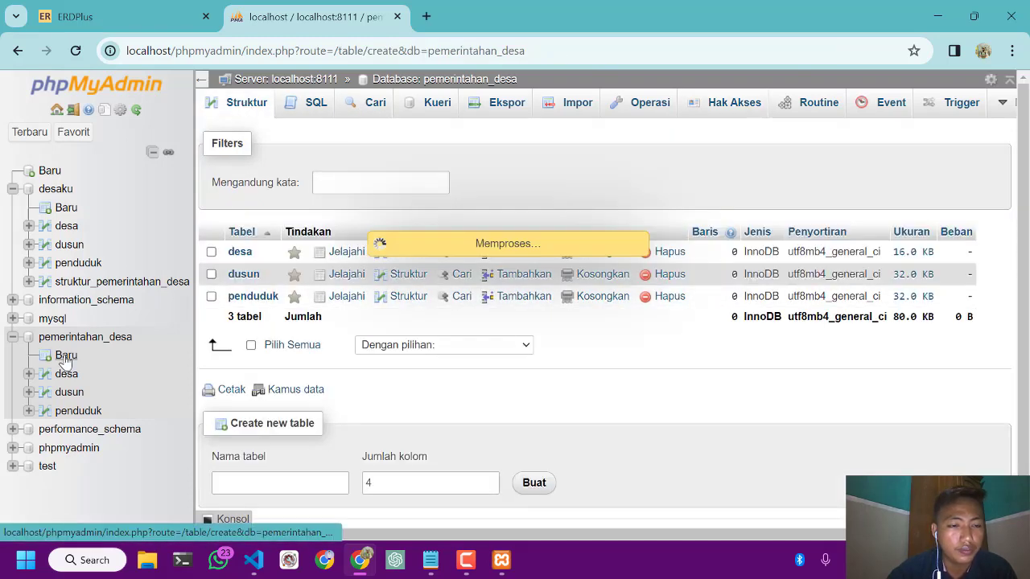
{"action": "left_click", "coordinate": [342, 128]}
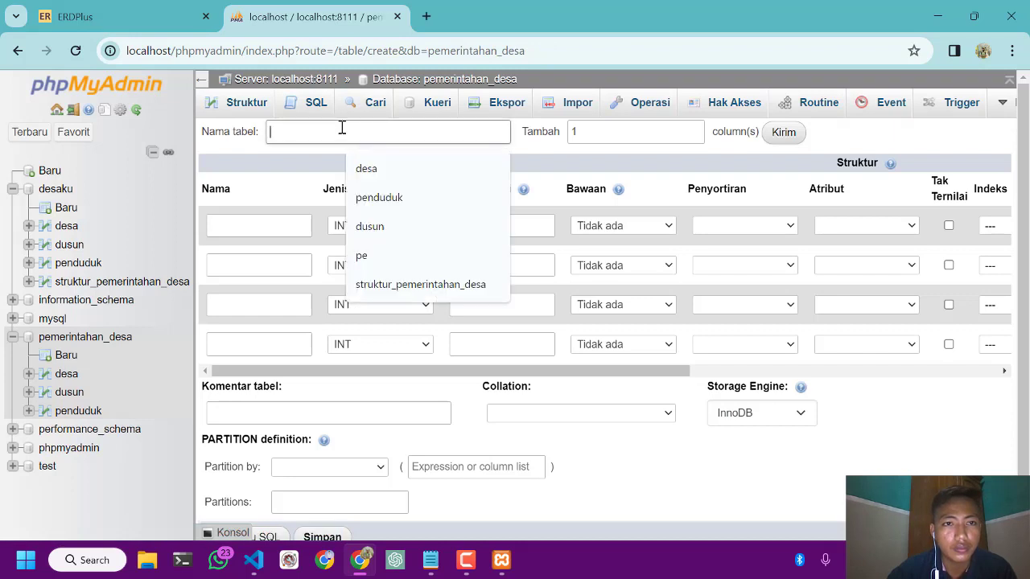
{"action": "type", "text": "struktur"}
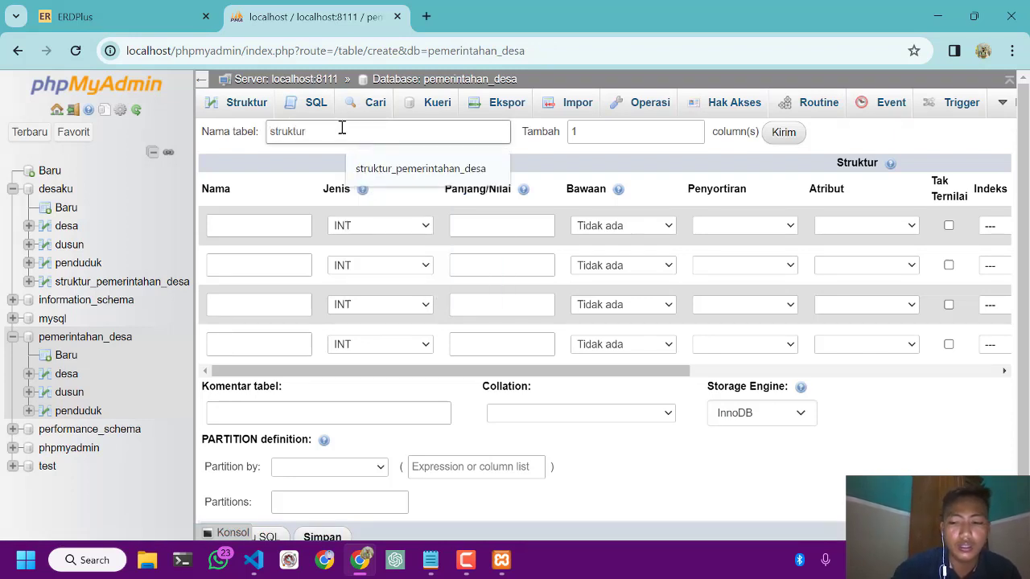
{"action": "type", "text": "_pemerintahan_desa"}
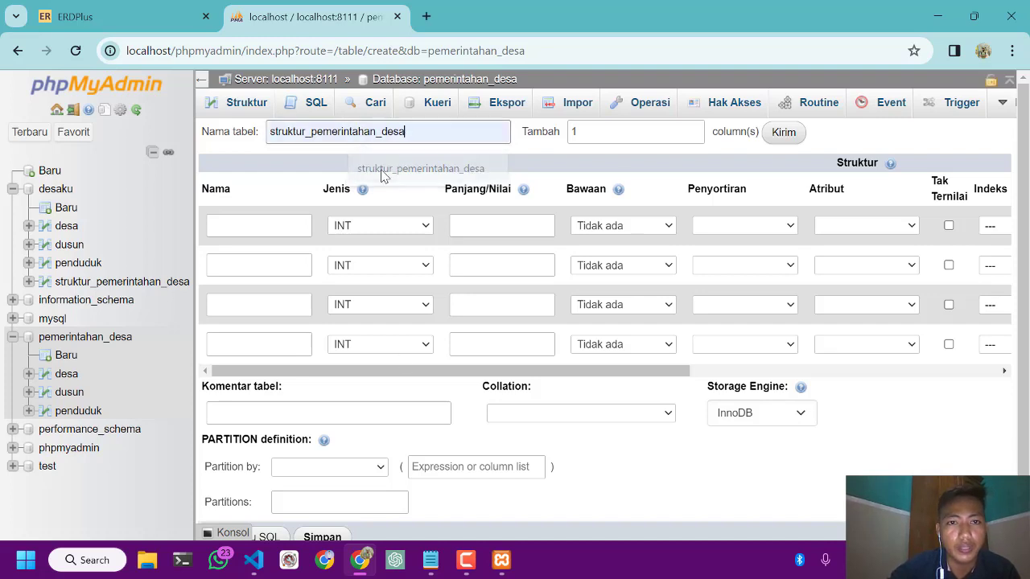
{"action": "left_click", "coordinate": [384, 171]}
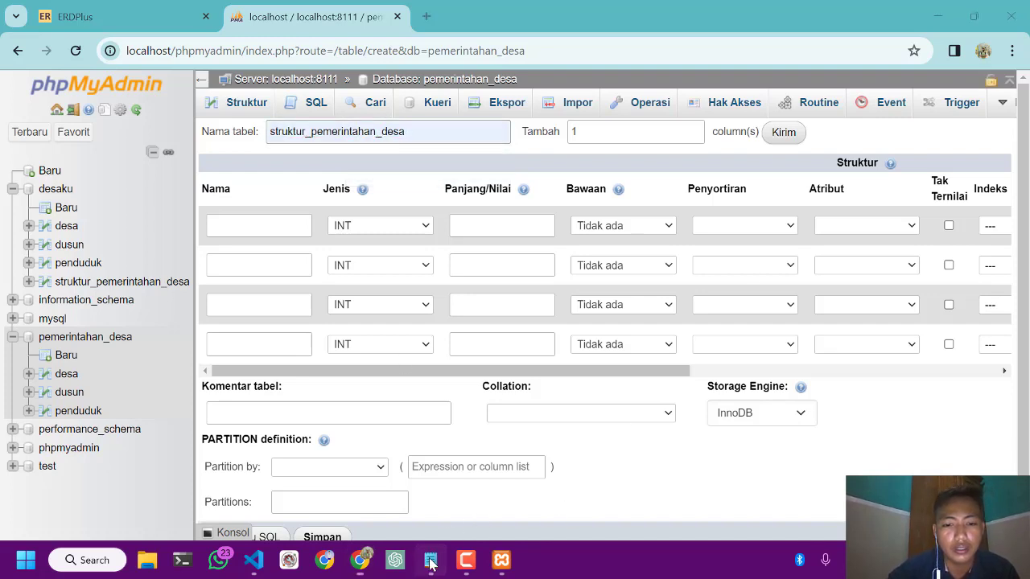
Check the STRUKTUR PEMERINTAHAN DESA fields in the Notepad notes and add 4 more column rows to the new table, making eight
{"action": "left_click", "coordinate": [431, 560]}
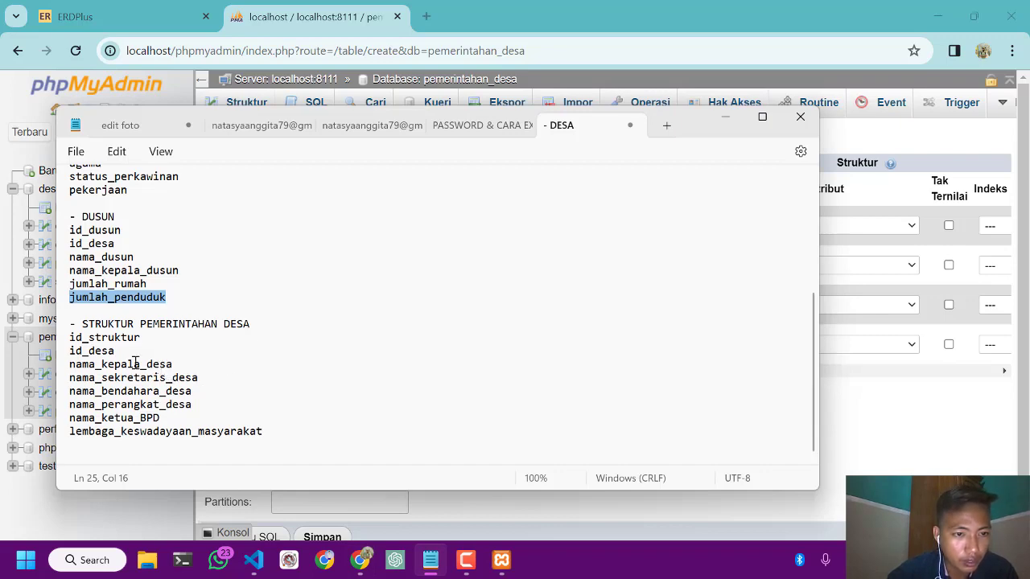
{"action": "left_click", "coordinate": [724, 119]}
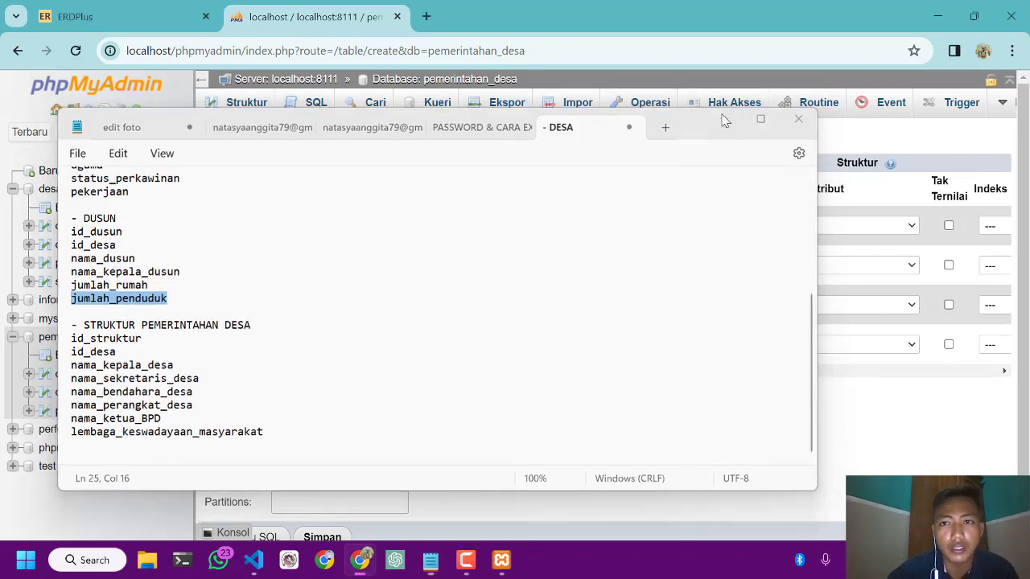
{"action": "double_click", "coordinate": [626, 129]}
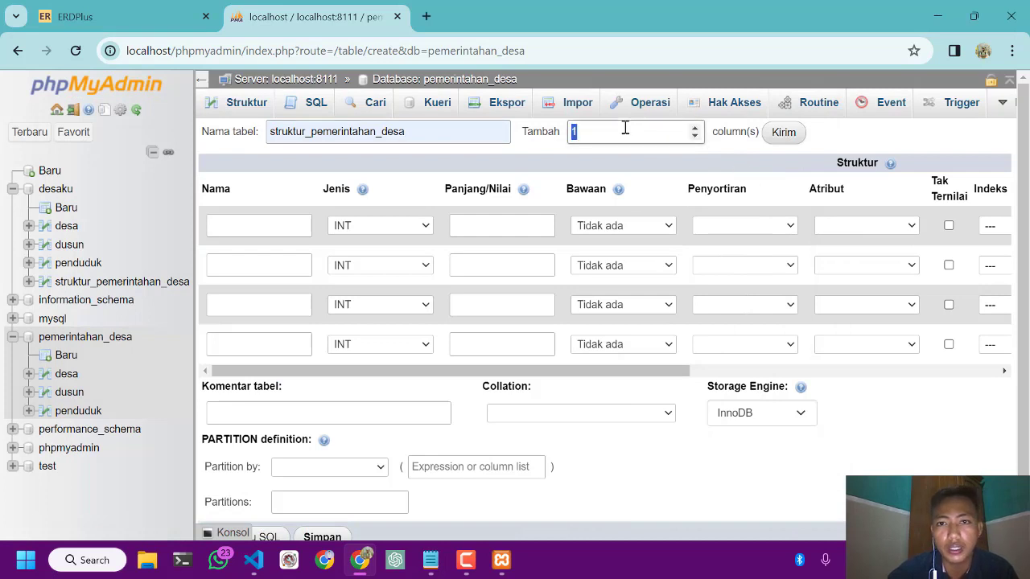
{"action": "left_click", "coordinate": [782, 132]}
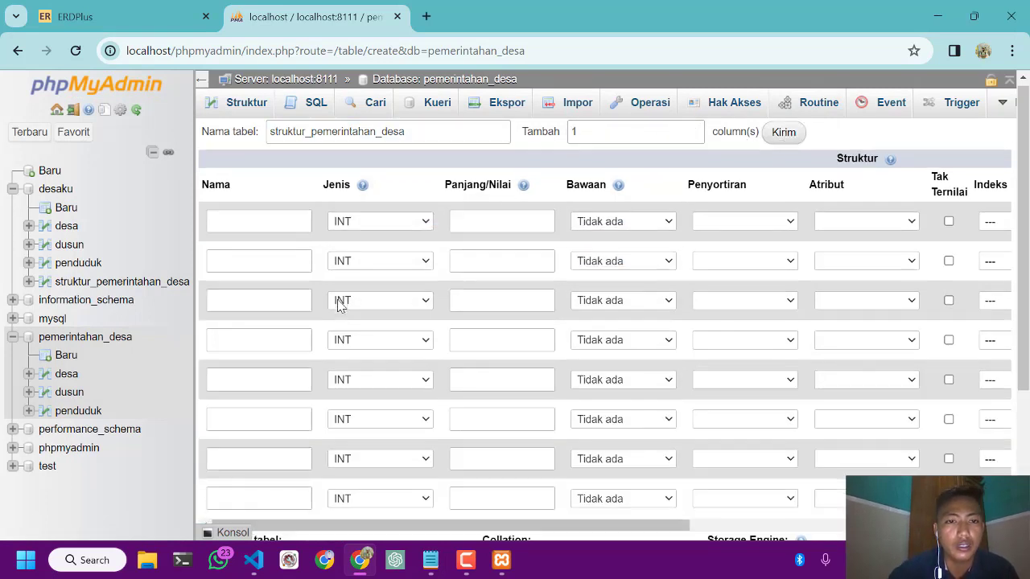
Name the first column id_struktur, copying the field name from the Notepad notes into phpMyAdmin
{"action": "scroll", "coordinate": [346, 306], "scroll_direction": "down", "scroll_amount": 1}
{"action": "left_click", "coordinate": [430, 560]}
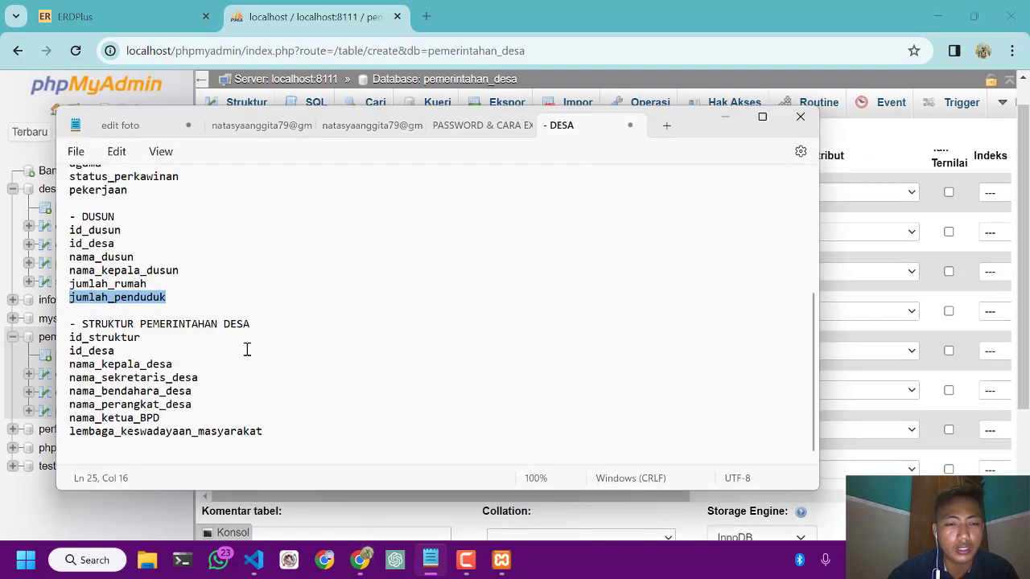
{"action": "left_click", "coordinate": [133, 342]}
{"action": "left_click_drag", "start_coordinate": [133, 341], "coordinate": [78, 338]}
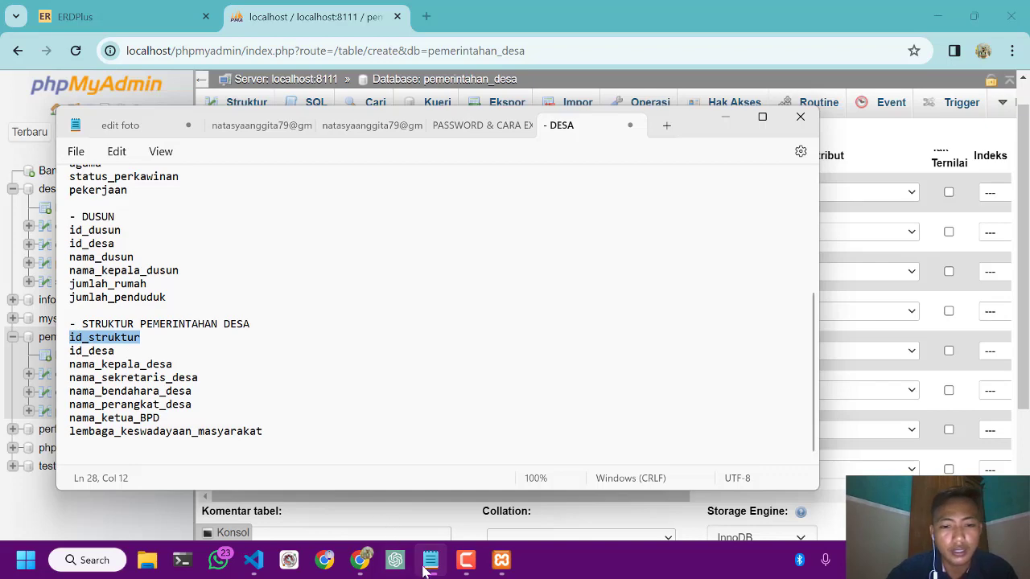
{"action": "mouse_move", "coordinate": [426, 564]}
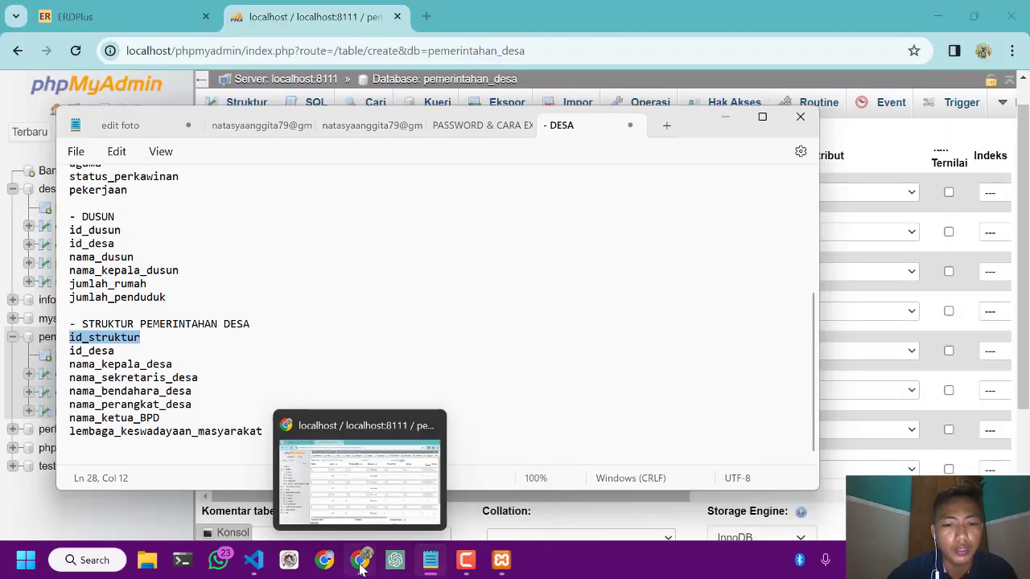
{"action": "left_click", "coordinate": [360, 565]}
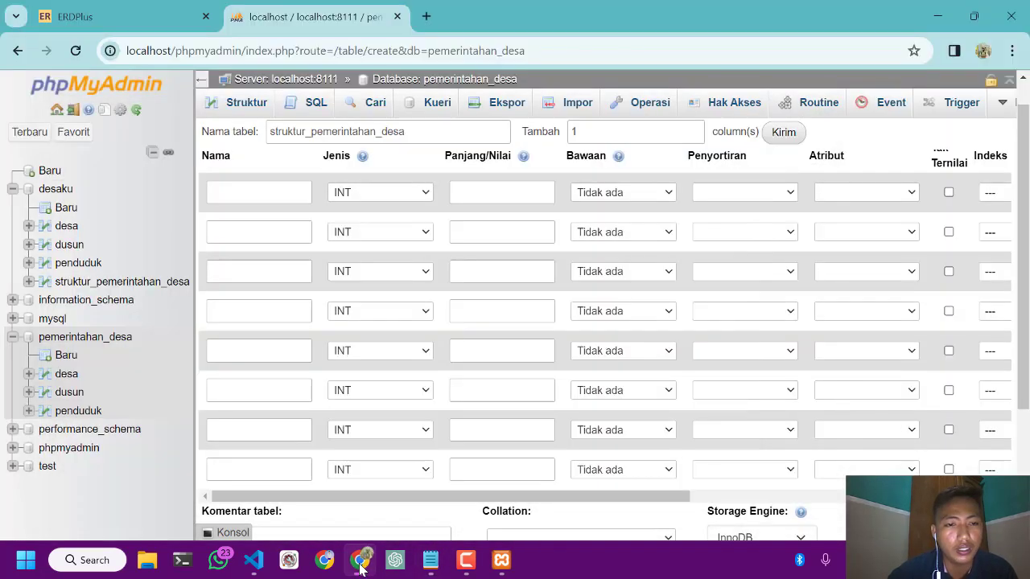
{"action": "left_click", "coordinate": [276, 194]}
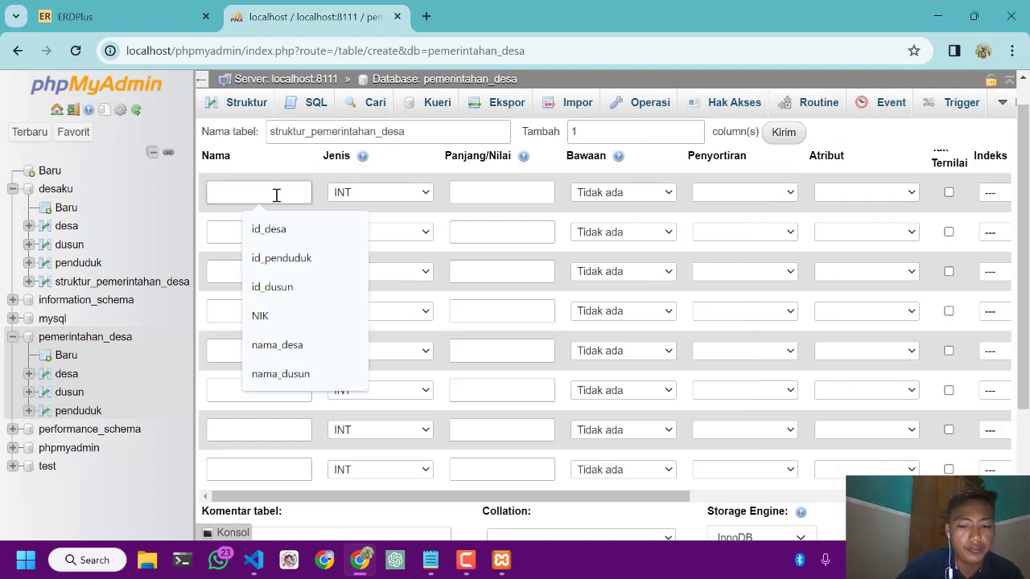
{"action": "type", "text": "id_struktur"}
Name the second column id_desa, copying the field name from the Notepad notes into phpMyAdmin
{"action": "left_click", "coordinate": [431, 560]}
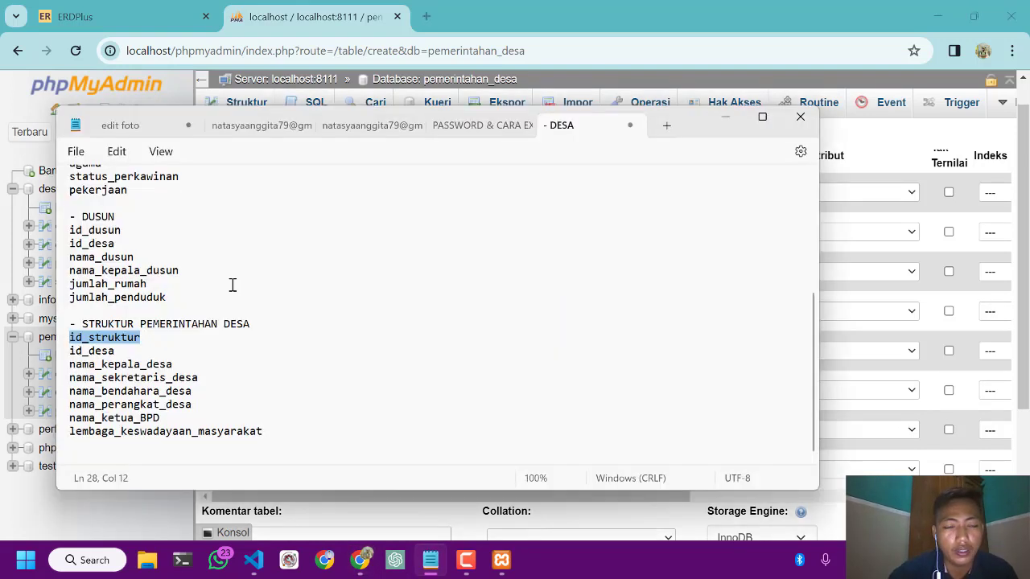
{"action": "double_click", "coordinate": [103, 350]}
{"action": "key", "text": "ctrl+c"}
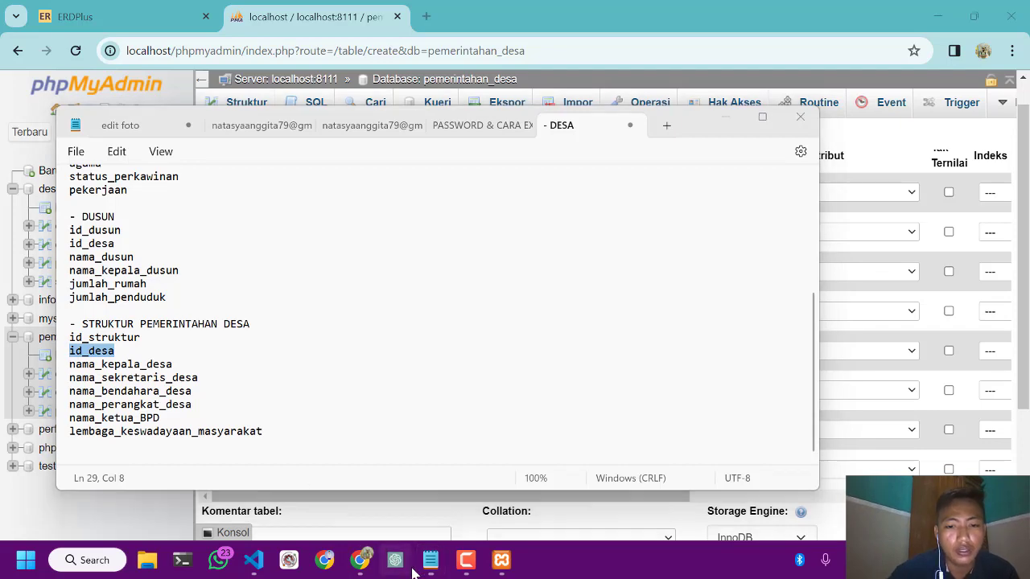
{"action": "left_click", "coordinate": [357, 564]}
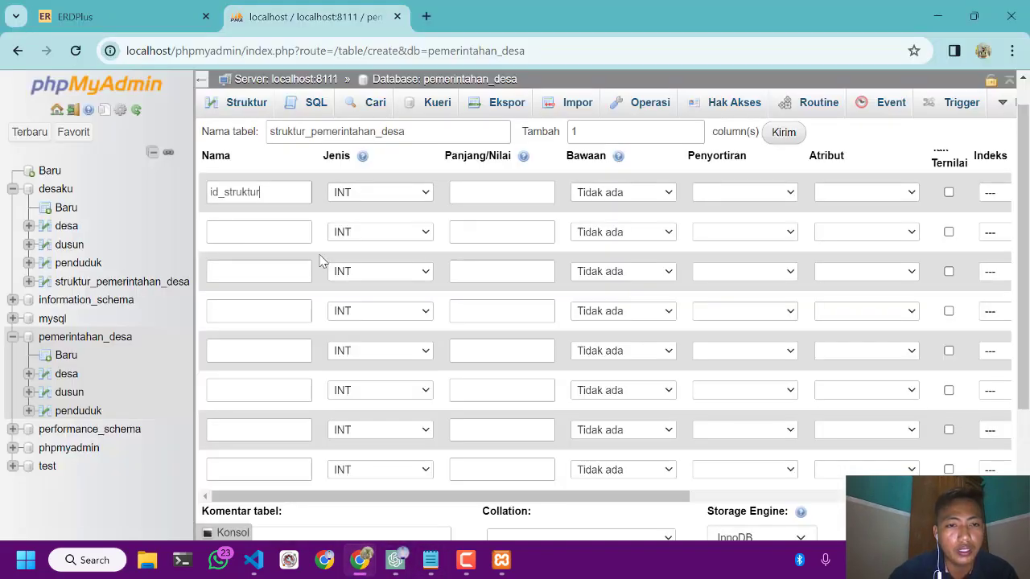
{"action": "left_click", "coordinate": [276, 231]}
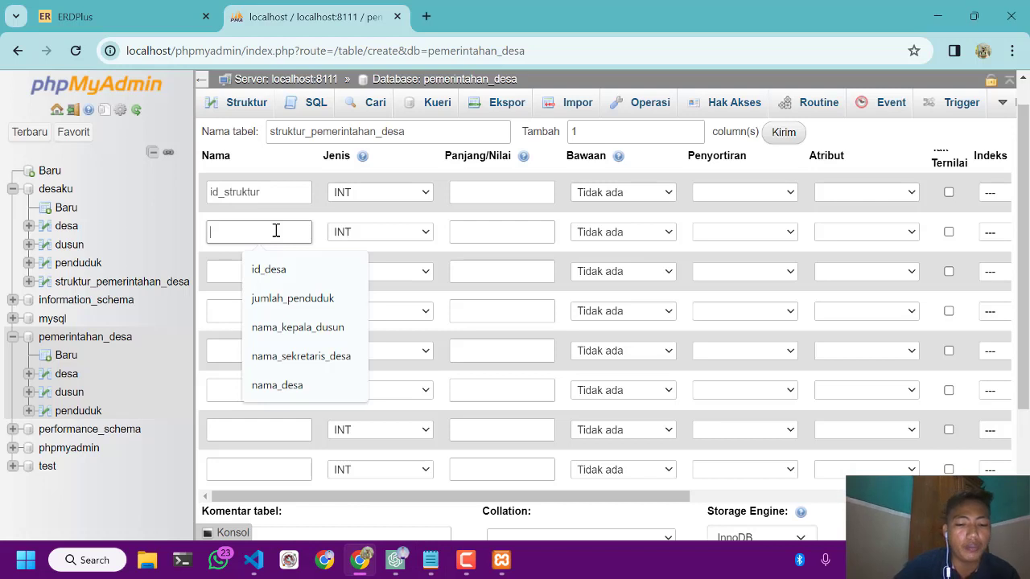
{"action": "key", "text": "ctrl+v"}
Fill in id_desa as the second column's name and name the third column nama_kepala_desa, copying it from the Notepad notes into phpMyAdmin
{"action": "left_click", "coordinate": [283, 276]}
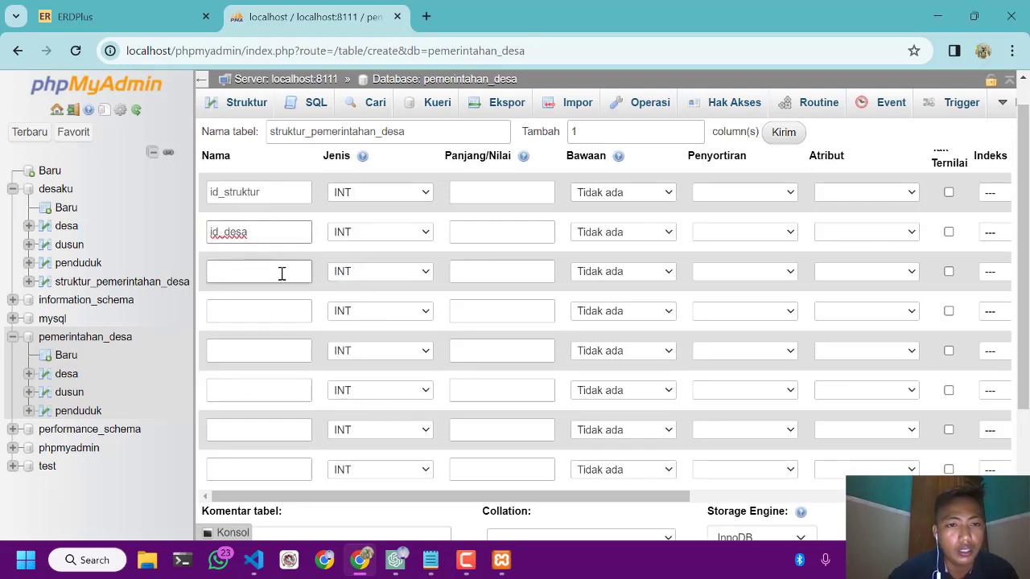
{"action": "left_click", "coordinate": [282, 274]}
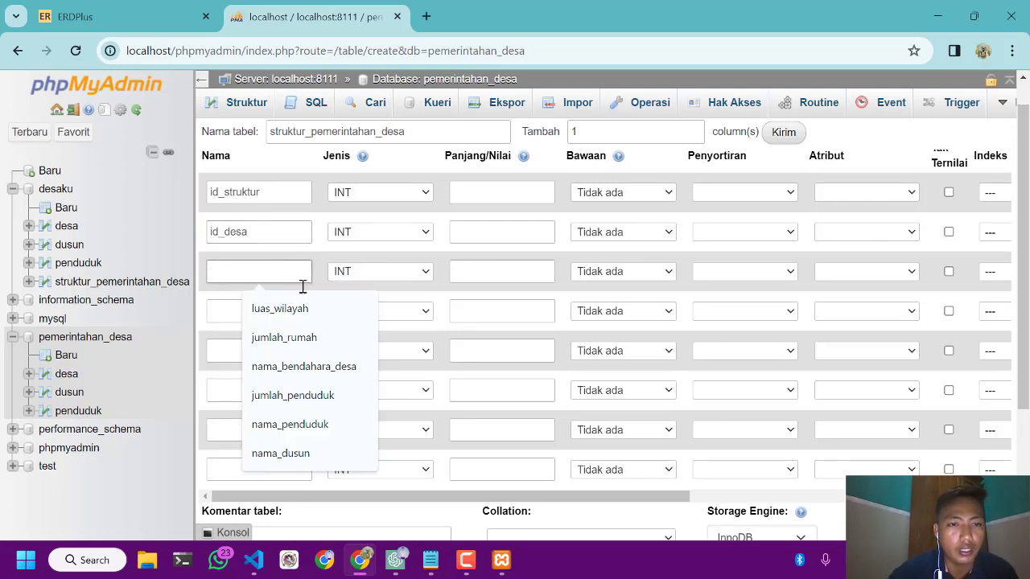
{"action": "mouse_move", "coordinate": [435, 562]}
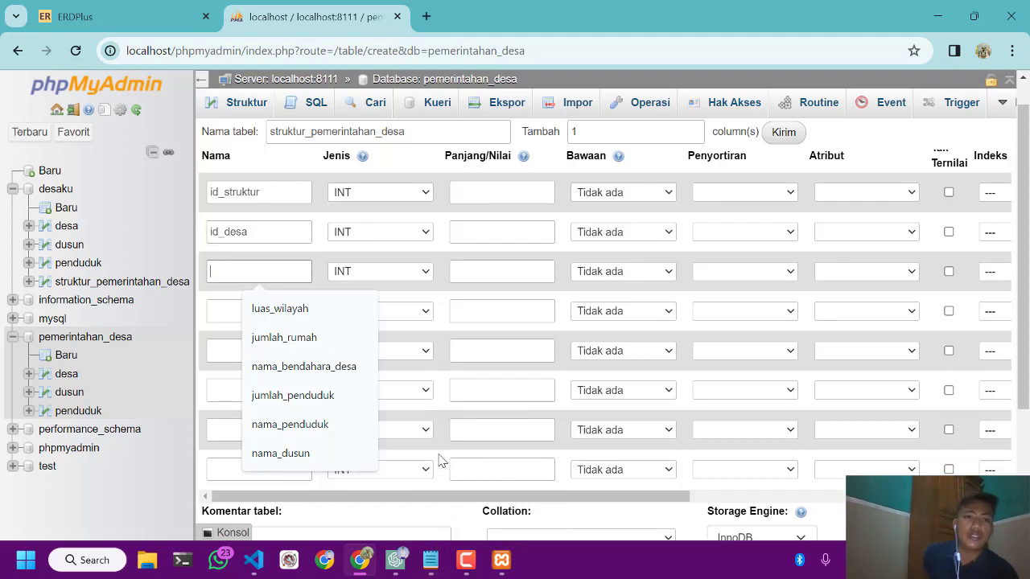
{"action": "left_click", "coordinate": [432, 564]}
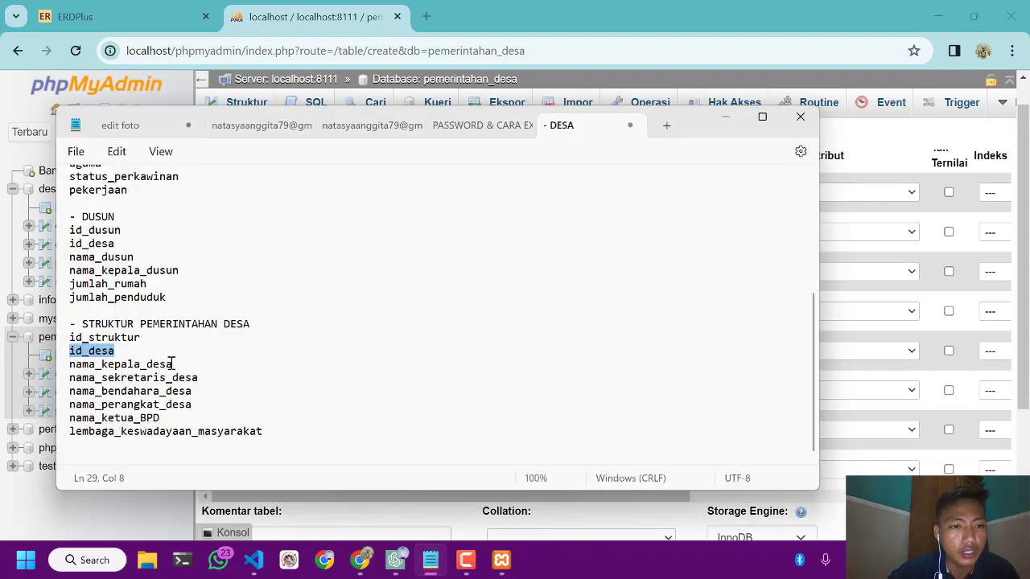
{"action": "left_click_drag", "start_coordinate": [172, 364], "coordinate": [63, 365]}
{"action": "key", "text": "ctrl+c"}
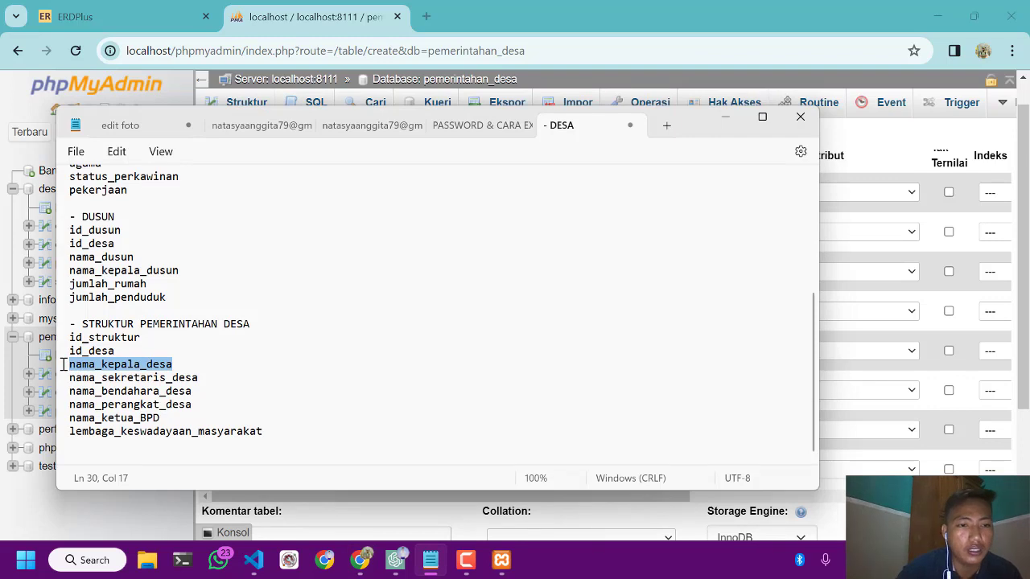
{"action": "left_click", "coordinate": [395, 560]}
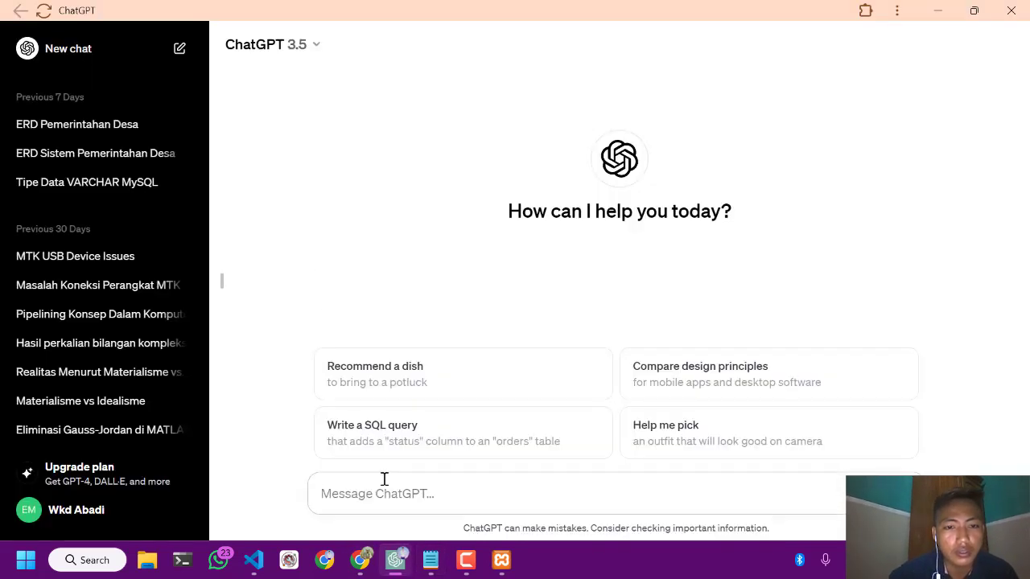
{"action": "mouse_move", "coordinate": [418, 570]}
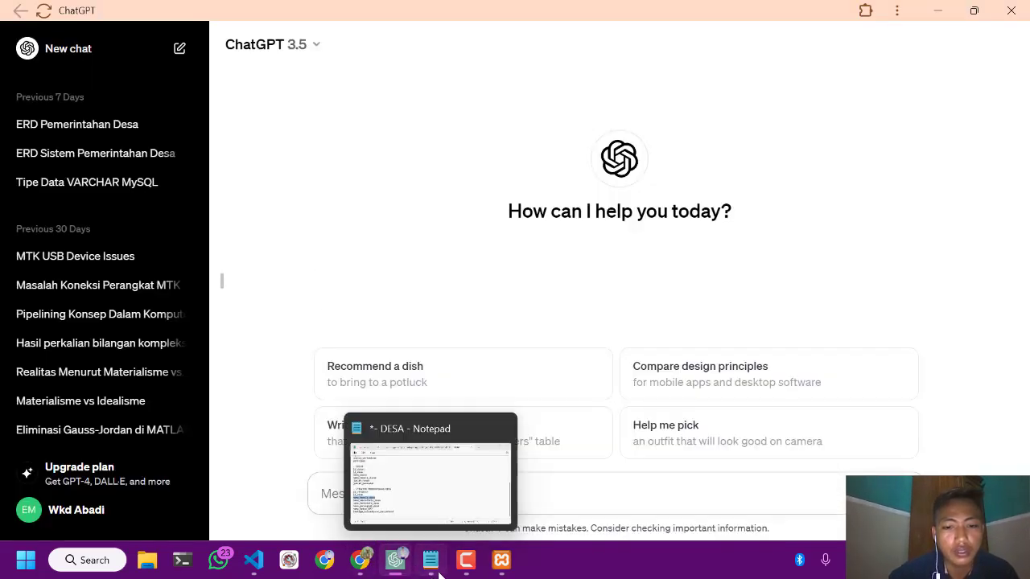
{"action": "left_click", "coordinate": [359, 560]}
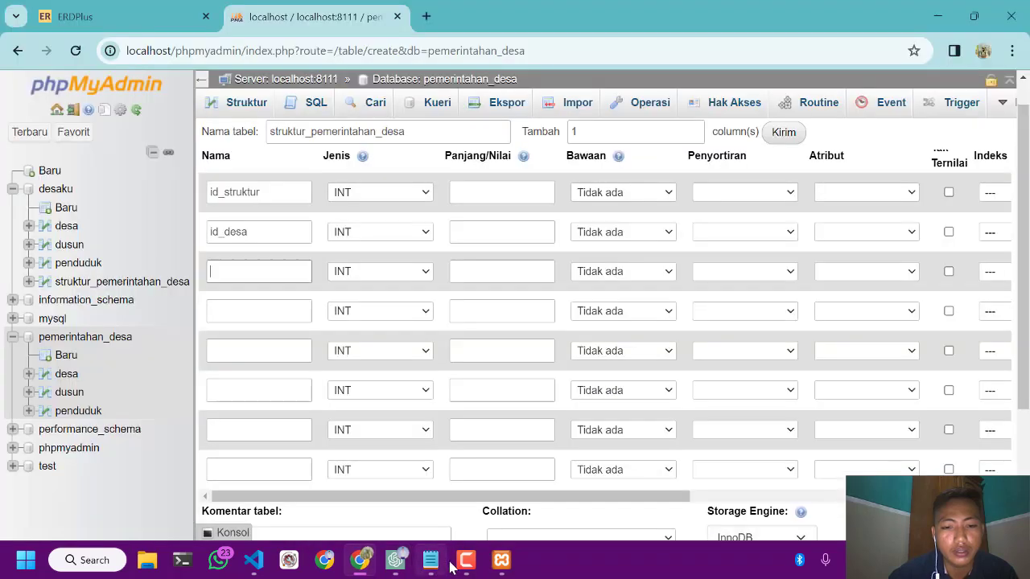
{"action": "left_click", "coordinate": [466, 560]}
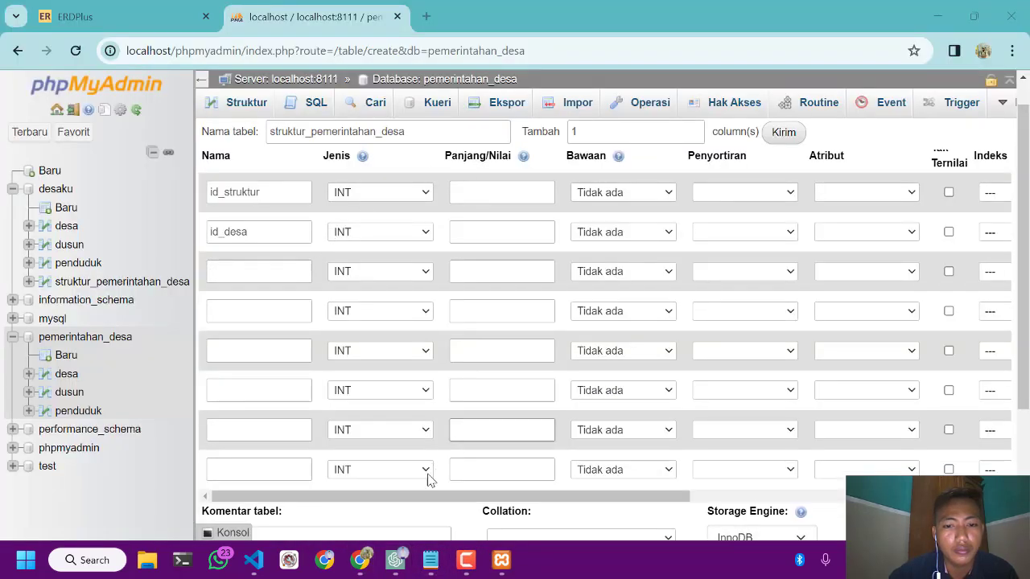
{"action": "left_click", "coordinate": [406, 138]}
{"action": "left_click", "coordinate": [287, 271]}
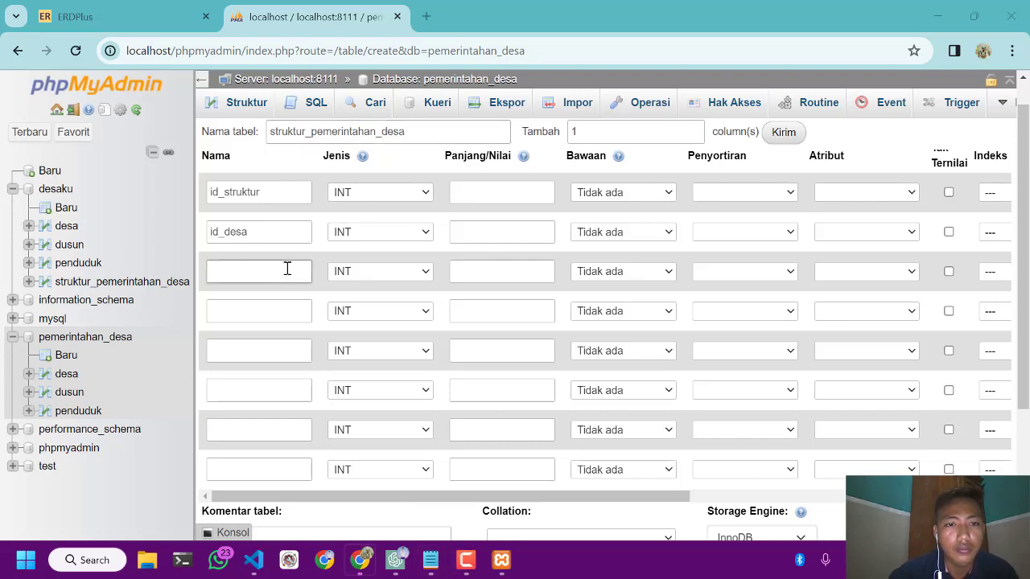
{"action": "key", "text": "ctrl+v"}
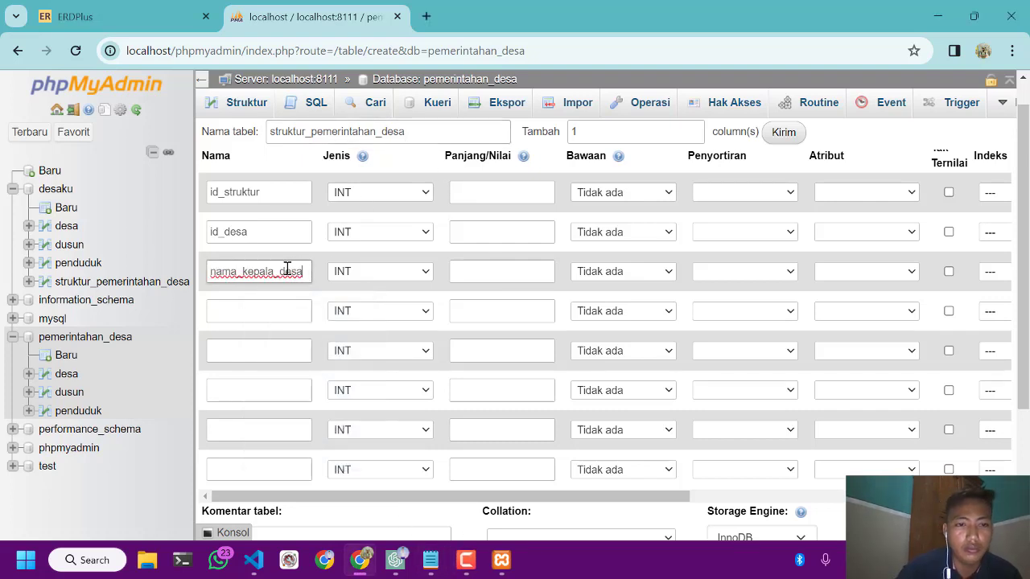
Name the fourth column nama_sekretaris_desa, copying the field name from the Notepad notes into phpMyAdmin
{"action": "left_click", "coordinate": [431, 566]}
{"action": "left_click_drag", "start_coordinate": [198, 378], "coordinate": [72, 375]}
{"action": "key", "text": "ctrl+c"}
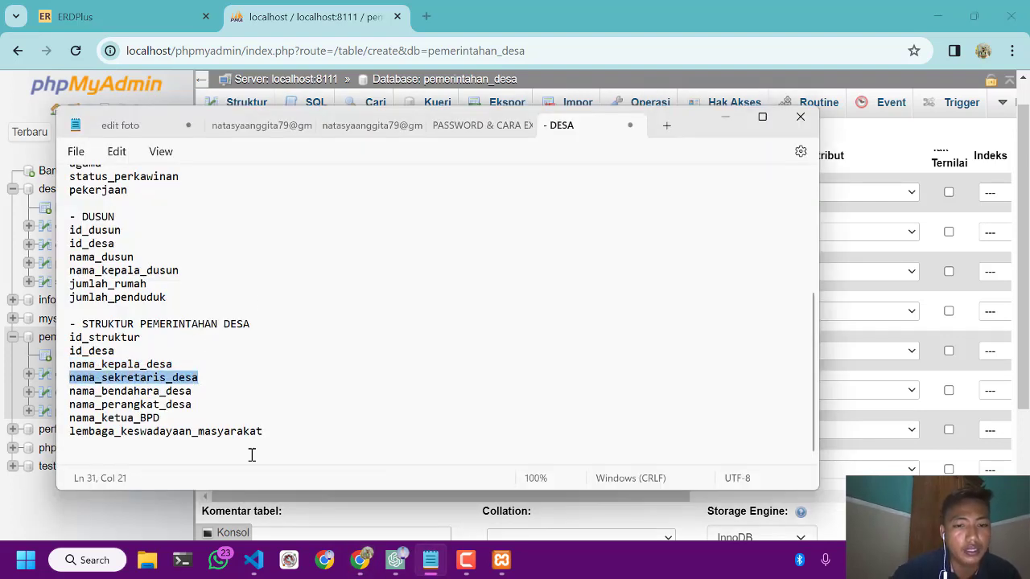
{"action": "left_click", "coordinate": [369, 573]}
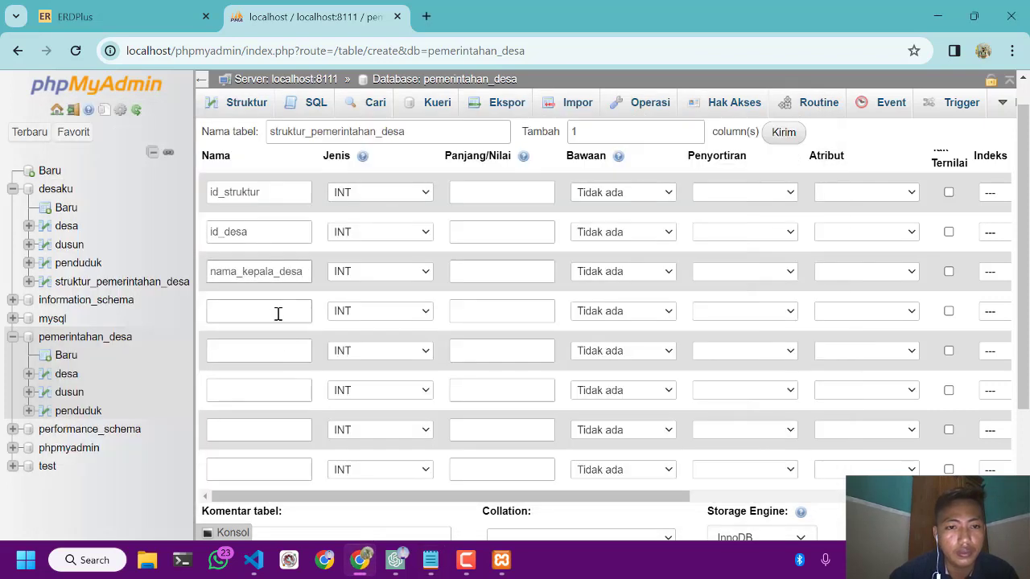
{"action": "left_click", "coordinate": [276, 304]}
{"action": "key", "text": "ctrl+v"}
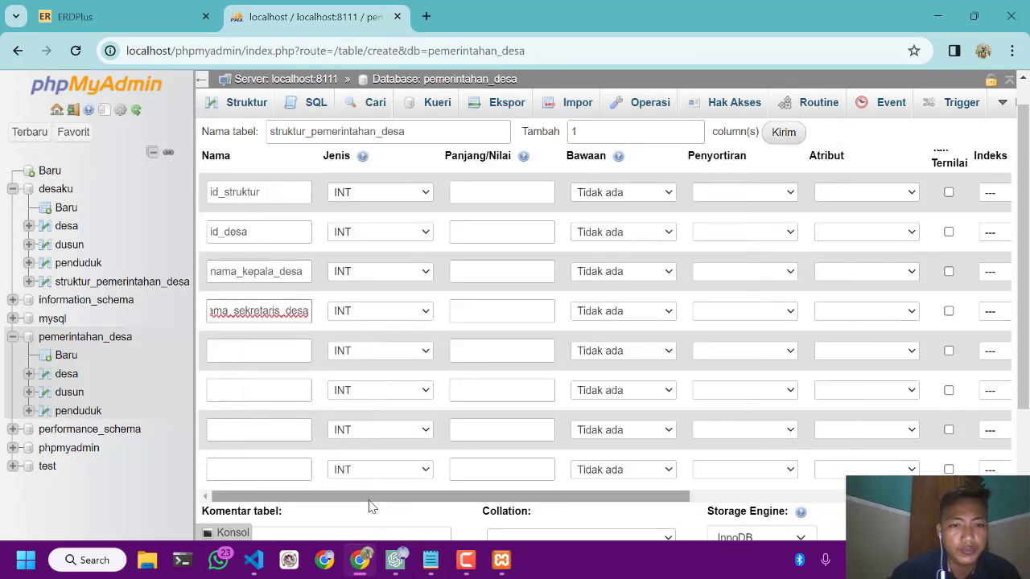
Name the fifth column nama_bendahara_desa, copying the field name from the Notepad notes into phpMyAdmin
{"action": "mouse_move", "coordinate": [438, 569]}
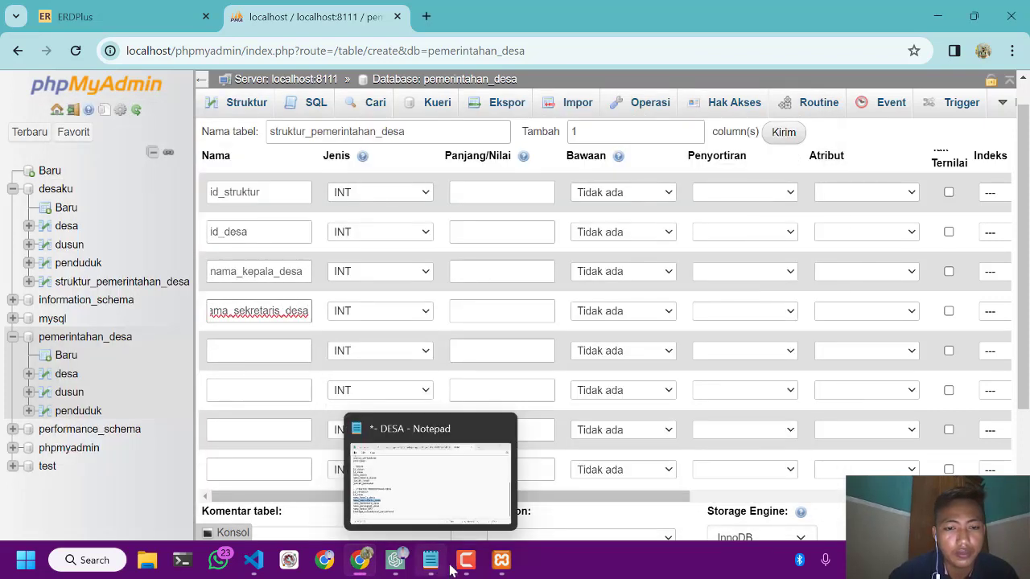
{"action": "mouse_move", "coordinate": [366, 571]}
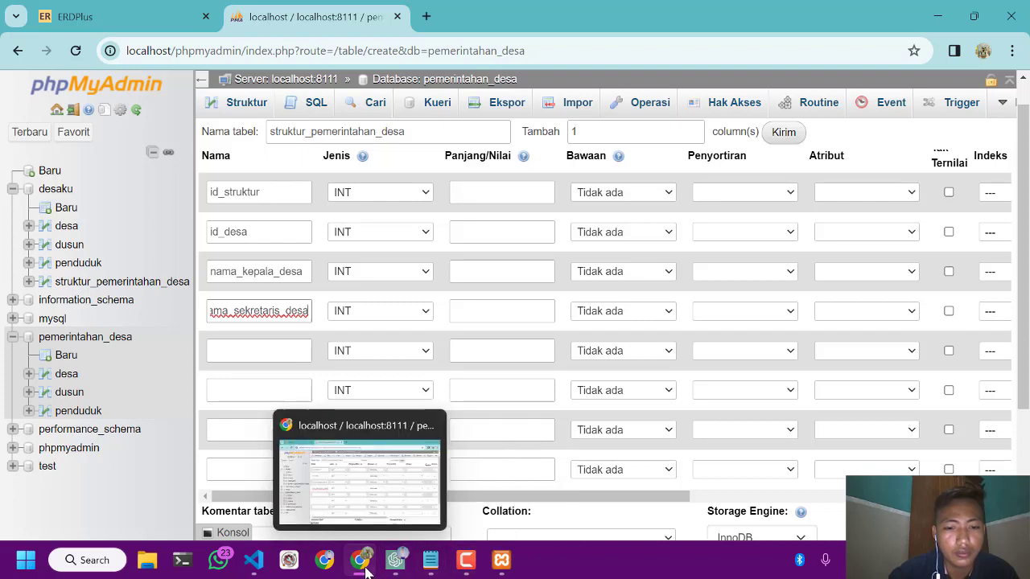
{"action": "left_click", "coordinate": [428, 569]}
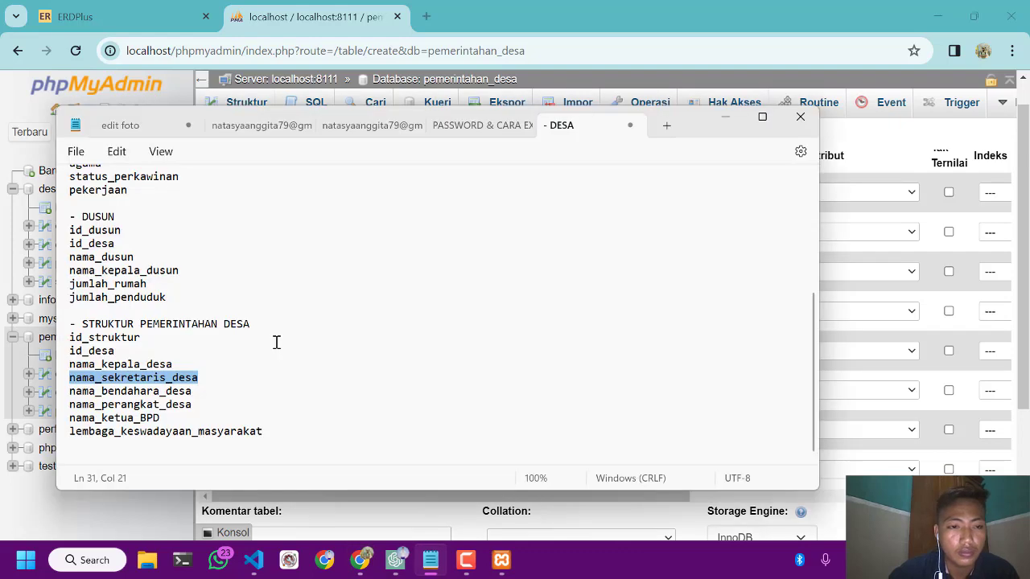
{"action": "left_click_drag", "start_coordinate": [196, 392], "coordinate": [71, 390]}
{"action": "key", "text": "ctrl+c"}
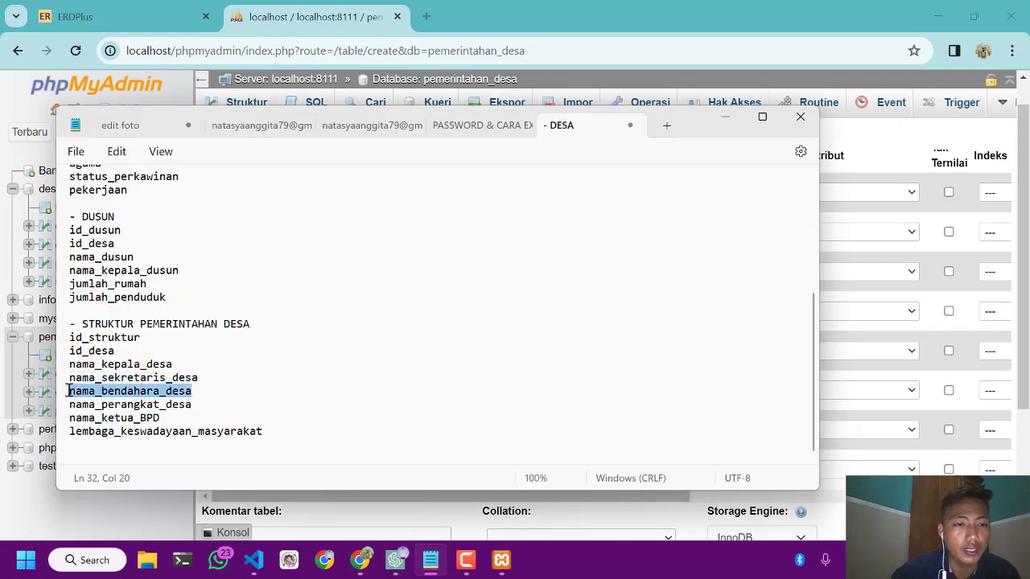
{"action": "left_click", "coordinate": [727, 119]}
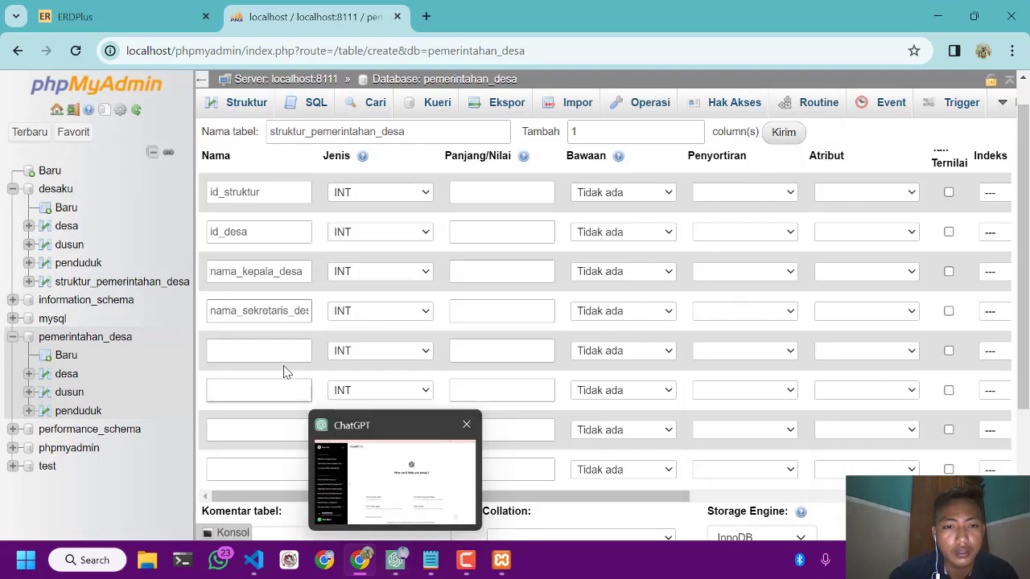
{"action": "left_click", "coordinate": [276, 354]}
{"action": "key", "text": "ctrl+v"}
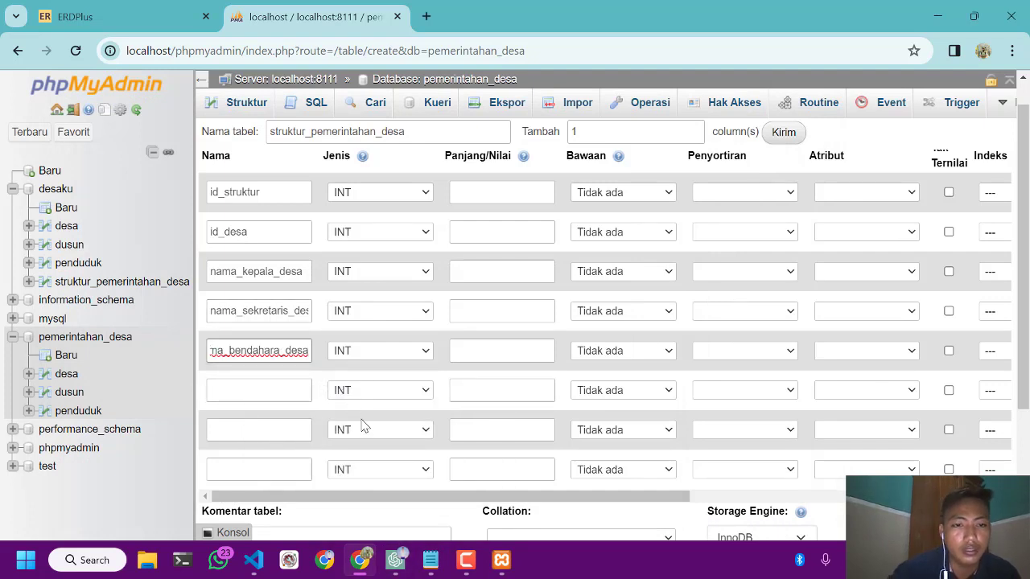
Name the sixth column nama_perangkat_desa, copying the field name from the Notepad notes into phpMyAdmin
{"action": "left_click", "coordinate": [306, 392]}
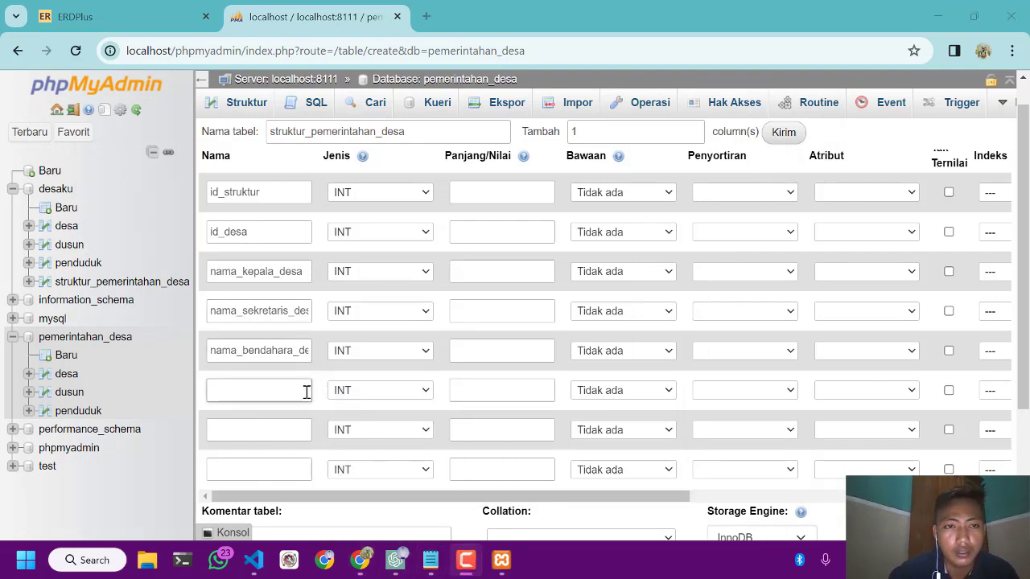
{"action": "left_click", "coordinate": [395, 563]}
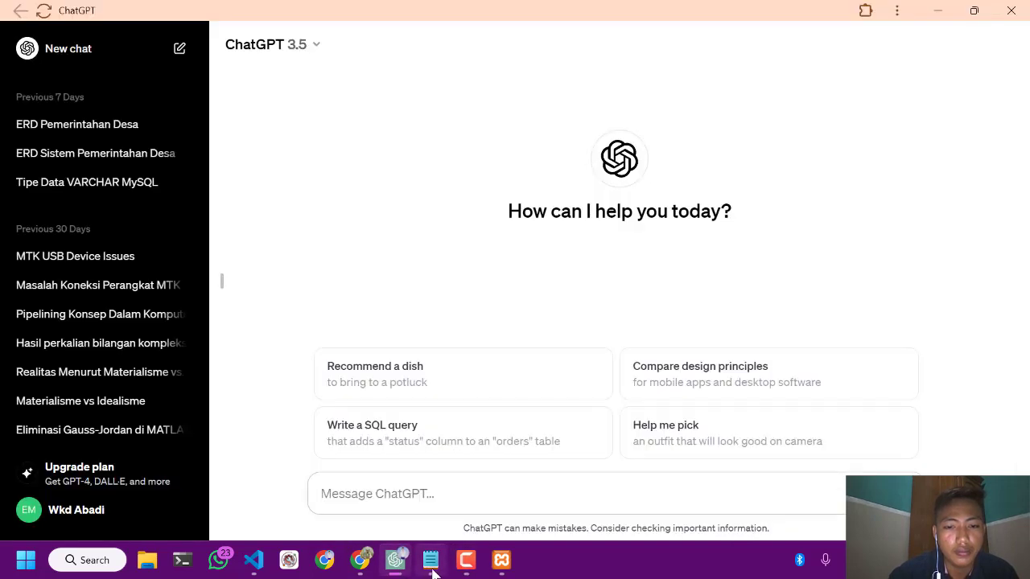
{"action": "left_click", "coordinate": [431, 563]}
{"action": "left_click_drag", "start_coordinate": [197, 405], "coordinate": [67, 404]}
{"action": "key", "text": "ctrl+c"}
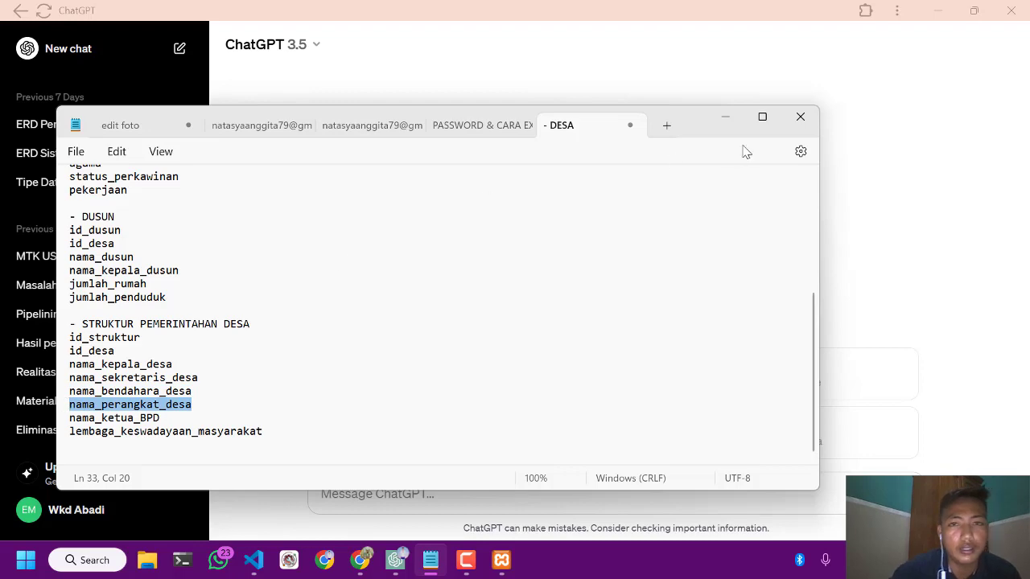
{"action": "left_click", "coordinate": [723, 119]}
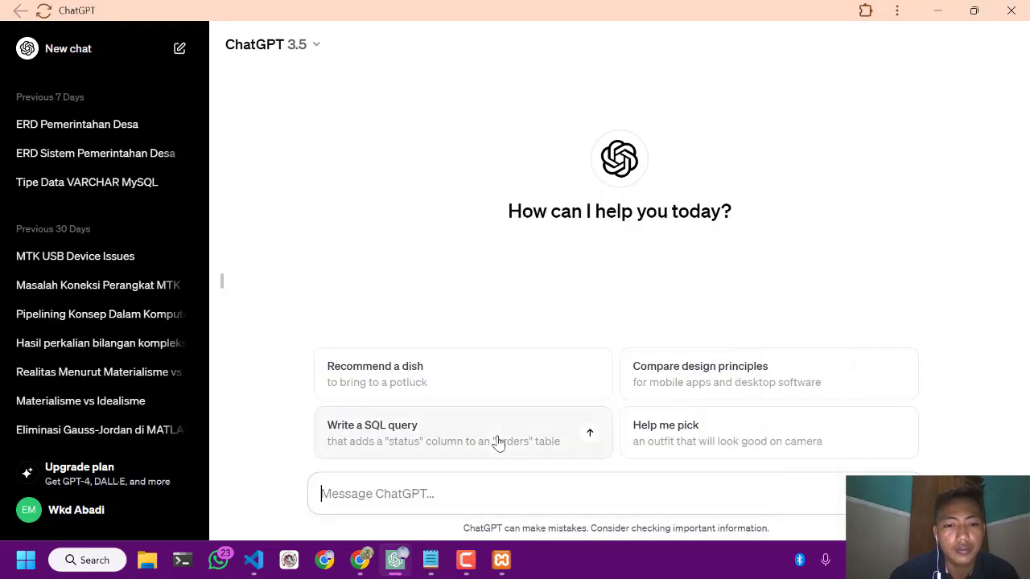
{"action": "left_click", "coordinate": [359, 567]}
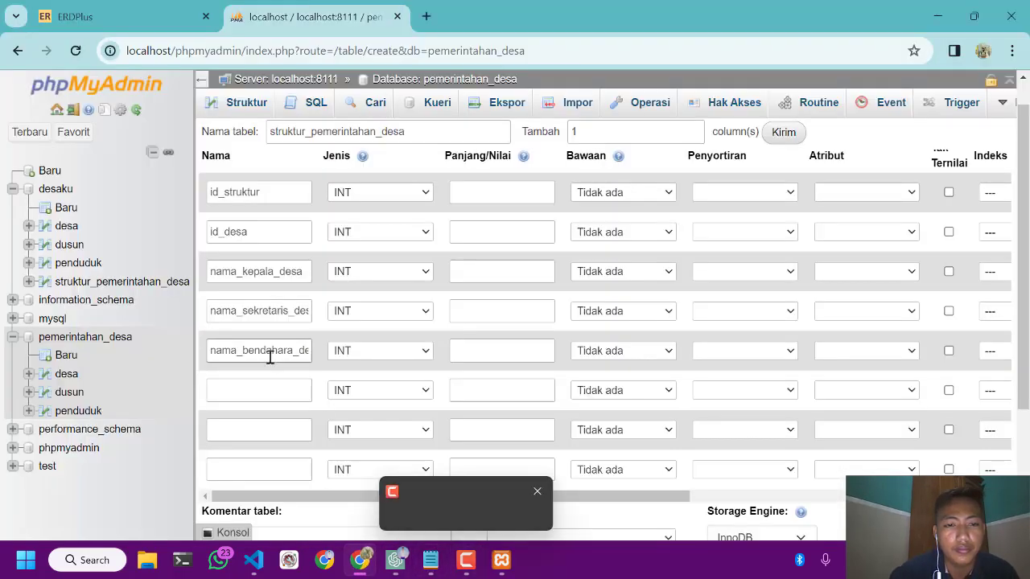
{"action": "left_click", "coordinate": [258, 388]}
{"action": "key", "text": "ctrl+v"}
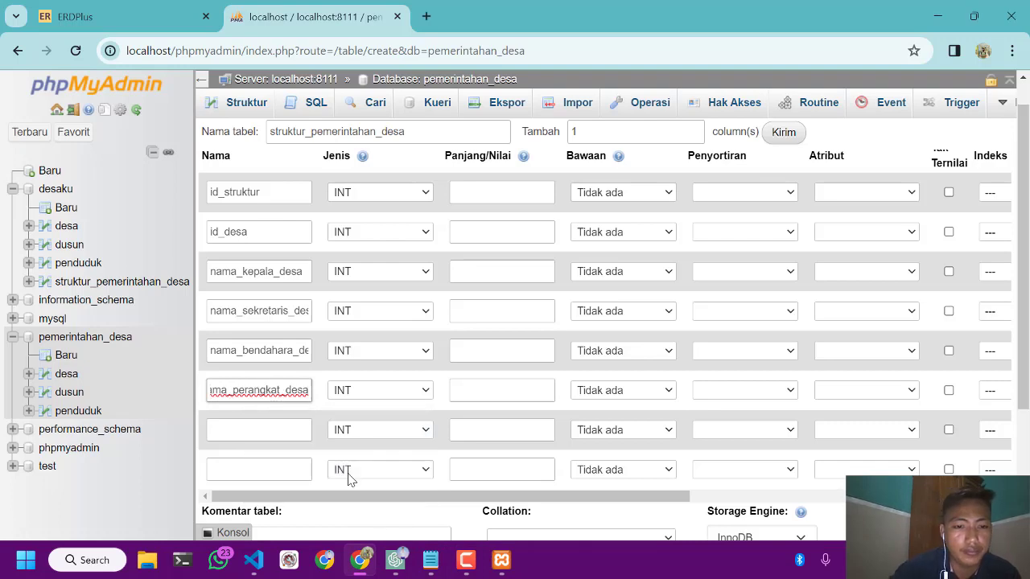
Name the seventh column nama_ketua_BPD, copying the field name from the Notepad notes into phpMyAdmin
{"action": "left_click", "coordinate": [431, 560]}
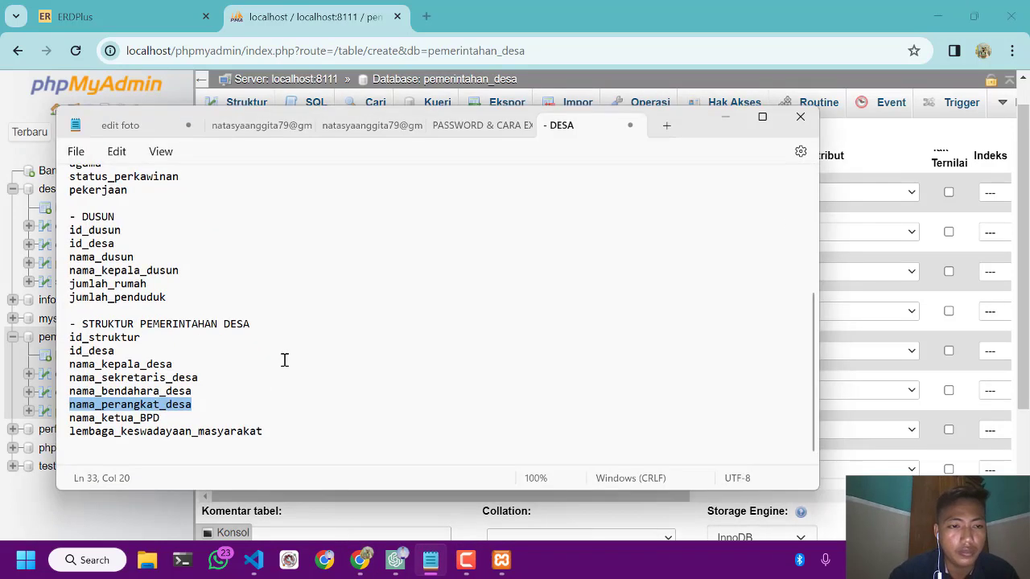
{"action": "left_click_drag", "start_coordinate": [181, 420], "coordinate": [68, 414]}
{"action": "key", "text": "ctrl+c"}
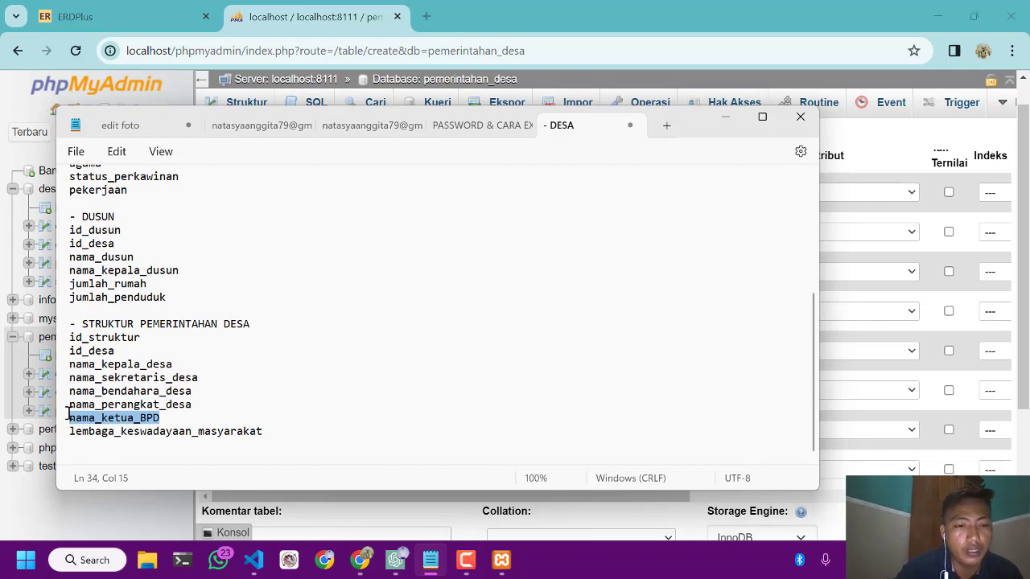
{"action": "left_click", "coordinate": [359, 560]}
{"action": "left_click", "coordinate": [289, 432]}
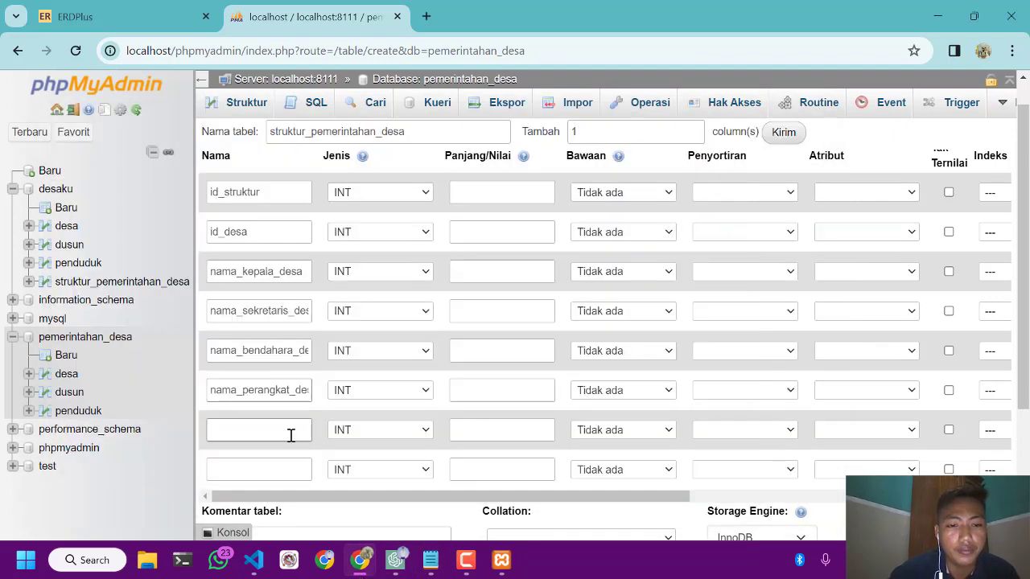
{"action": "key", "text": "ctrl+v"}
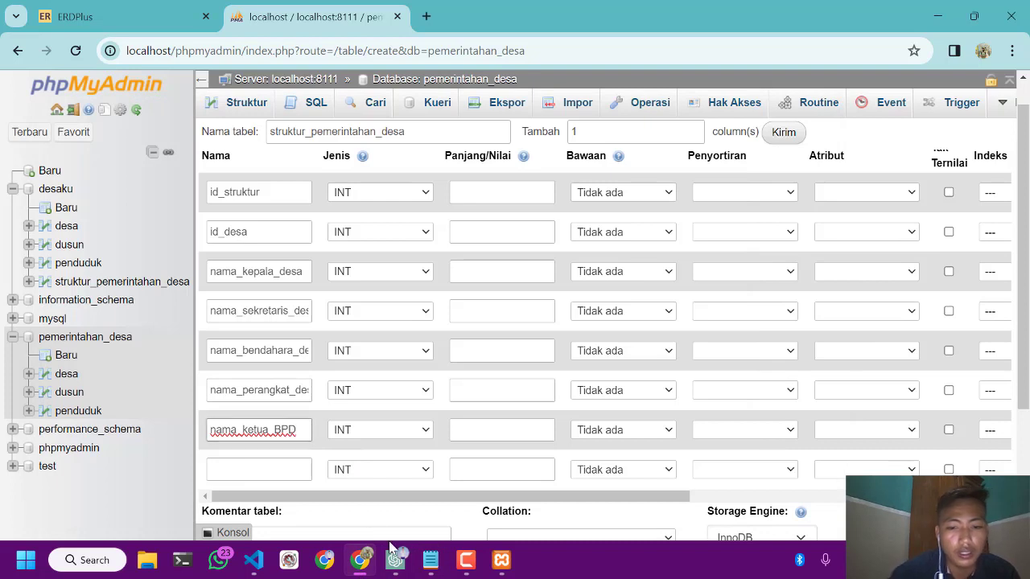
Name the eighth column lembaga_keswadayaan_masyarakat, copying the field name from the Notepad notes into phpMyAdmin
{"action": "left_click", "coordinate": [430, 560]}
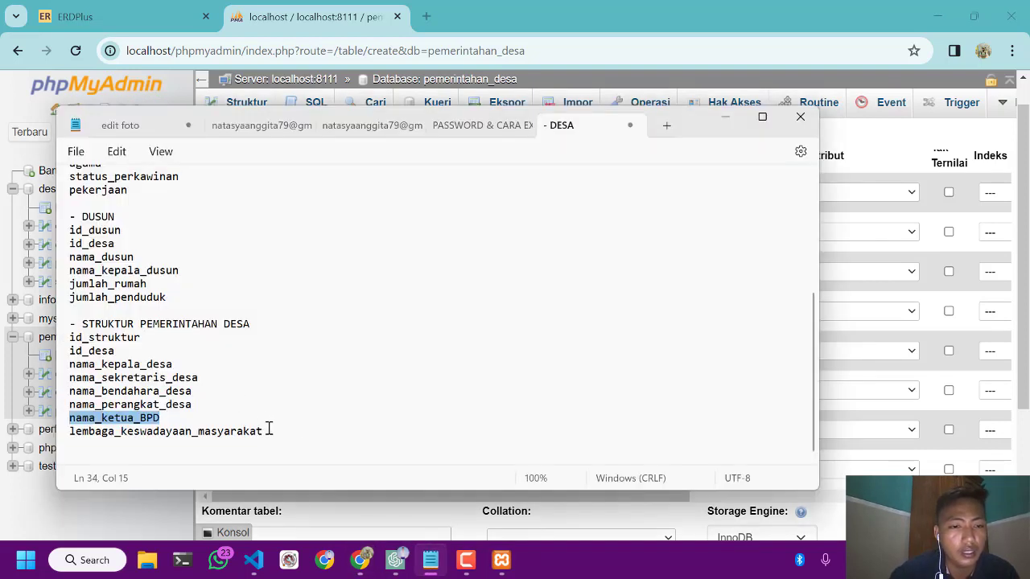
{"action": "left_click_drag", "start_coordinate": [271, 431], "coordinate": [73, 431]}
{"action": "key", "text": "ctrl+c"}
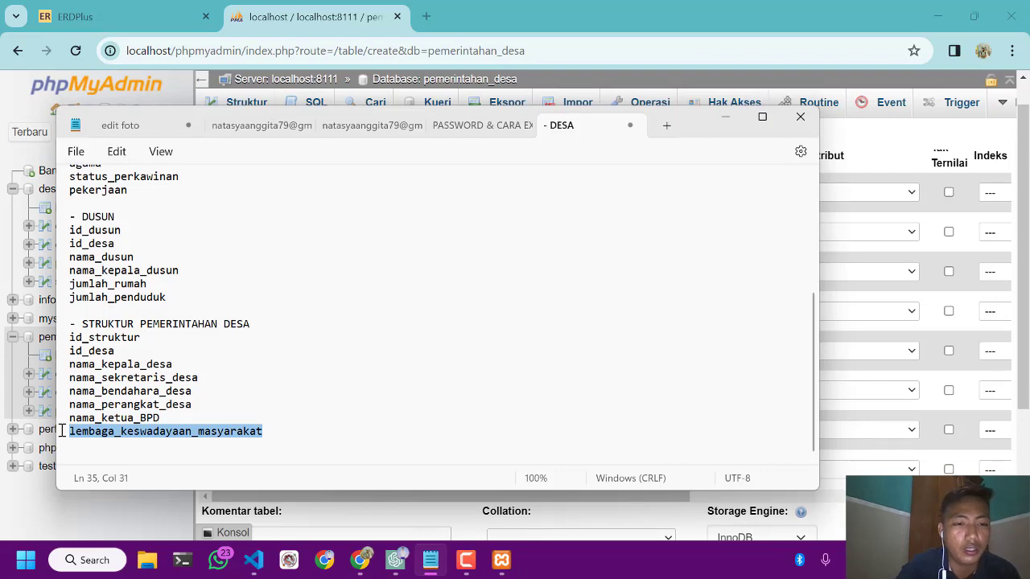
{"action": "left_click", "coordinate": [360, 560]}
{"action": "left_click", "coordinate": [287, 466]}
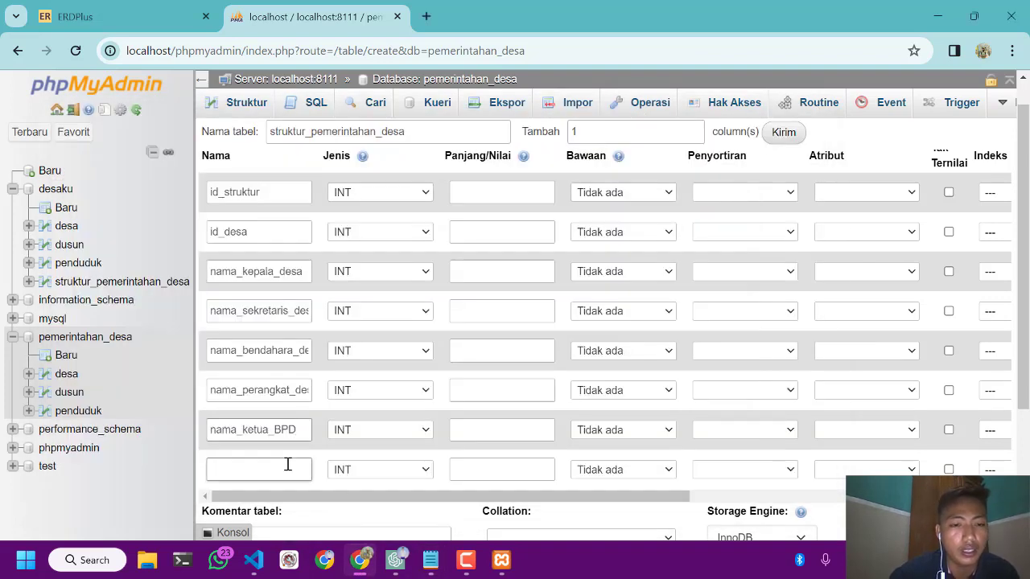
{"action": "key", "text": "ctrl+v"}
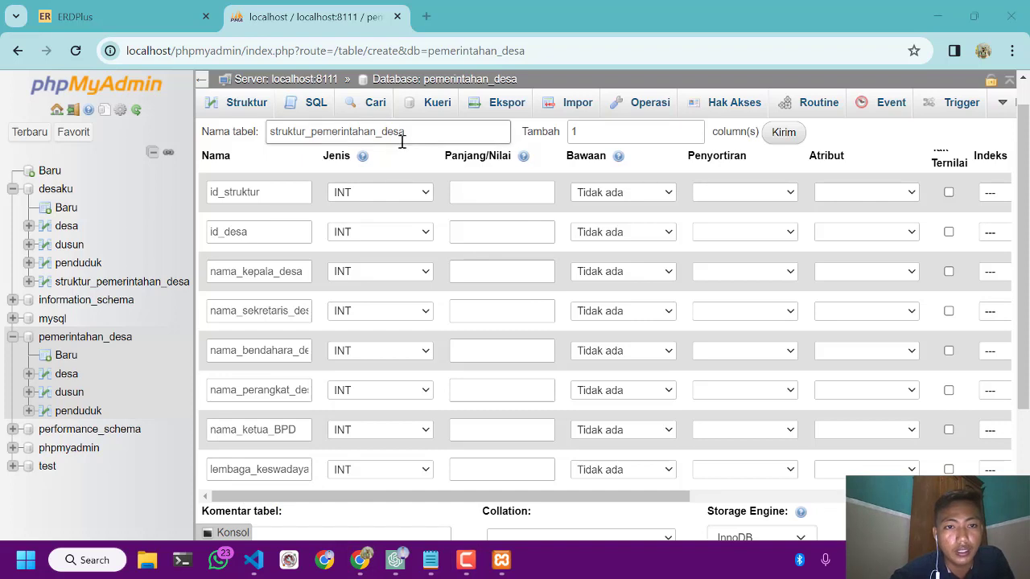
Make id_struktur an auto-increment primary key, keeping its INT type
{"action": "left_click", "coordinate": [360, 190]}
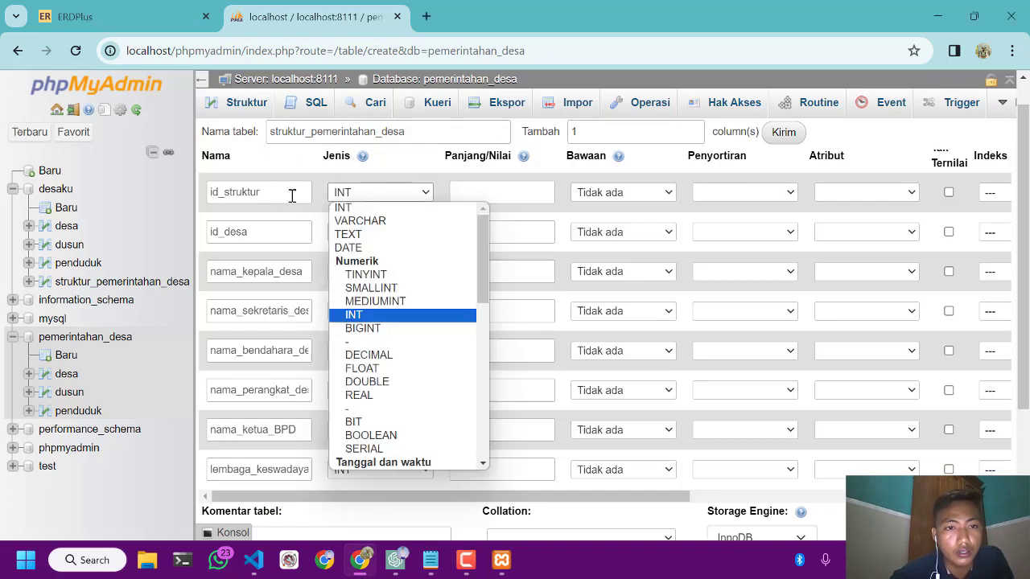
{"action": "left_click", "coordinate": [267, 193]}
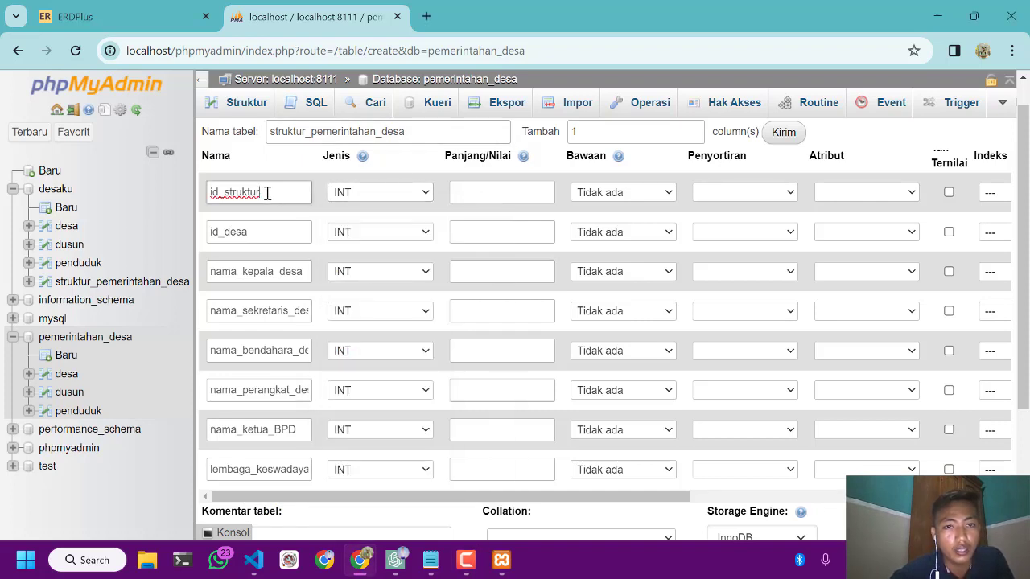
{"action": "scroll", "coordinate": [438, 232], "scroll_direction": "right", "scroll_amount": 5}
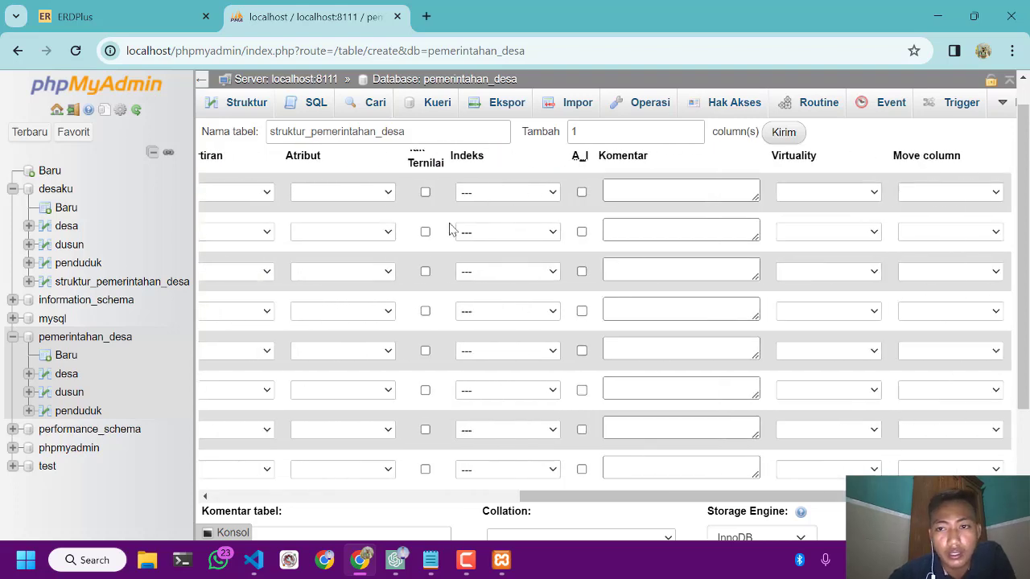
{"action": "left_click", "coordinate": [581, 193]}
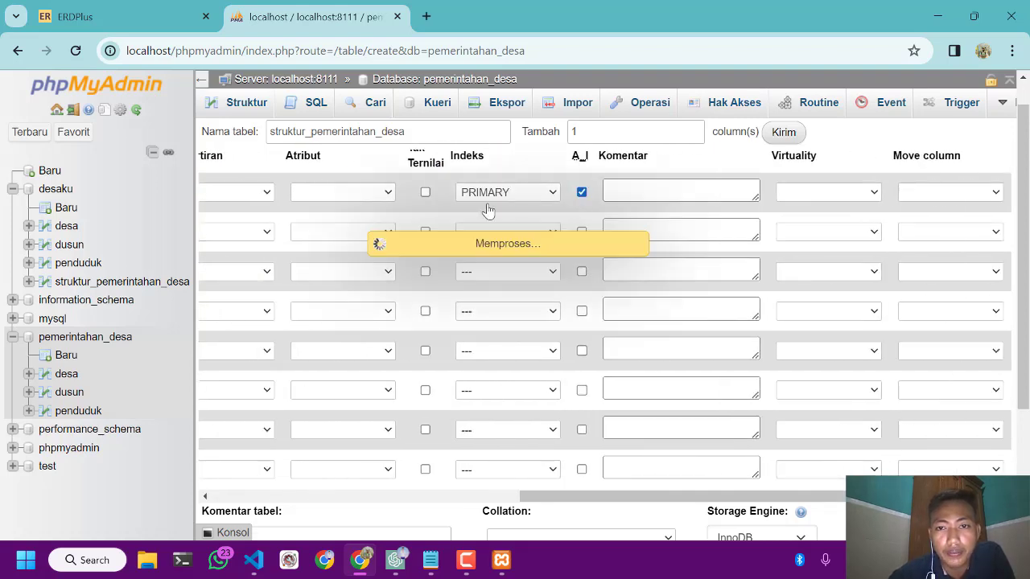
{"action": "scroll", "coordinate": [417, 234], "scroll_direction": "left", "scroll_amount": 5}
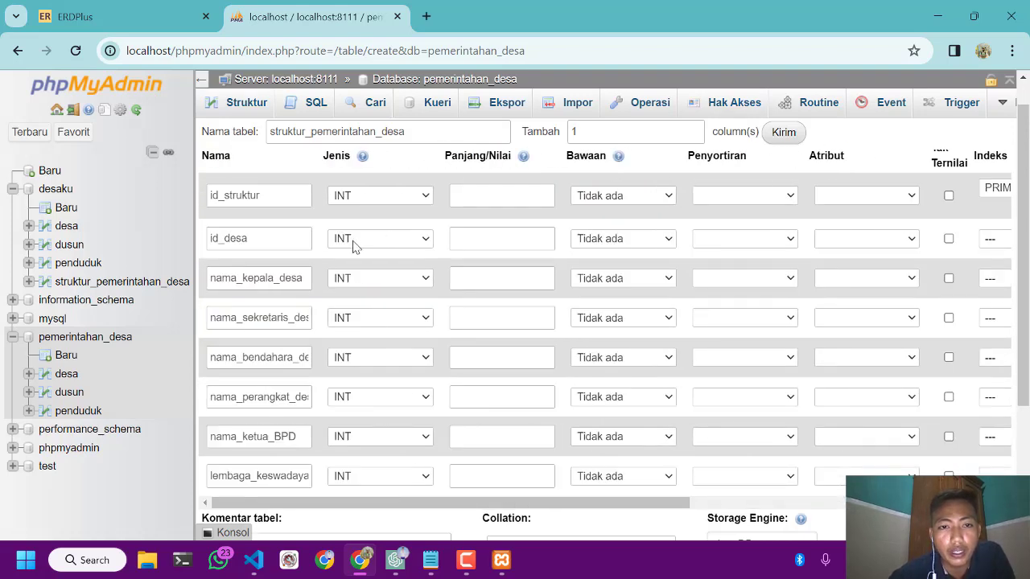
Enable auto-increment on id_desa and give it an INDEX key instead of PRIMARY
{"action": "scroll", "coordinate": [355, 245], "scroll_direction": "right", "scroll_amount": 5}
{"action": "left_click", "coordinate": [581, 240]}
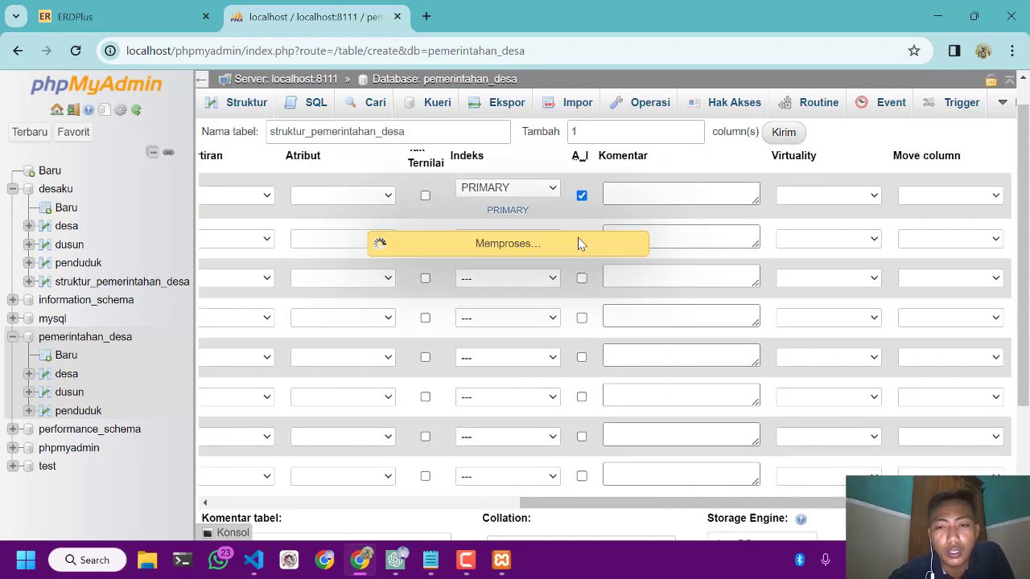
{"action": "left_click", "coordinate": [540, 241]}
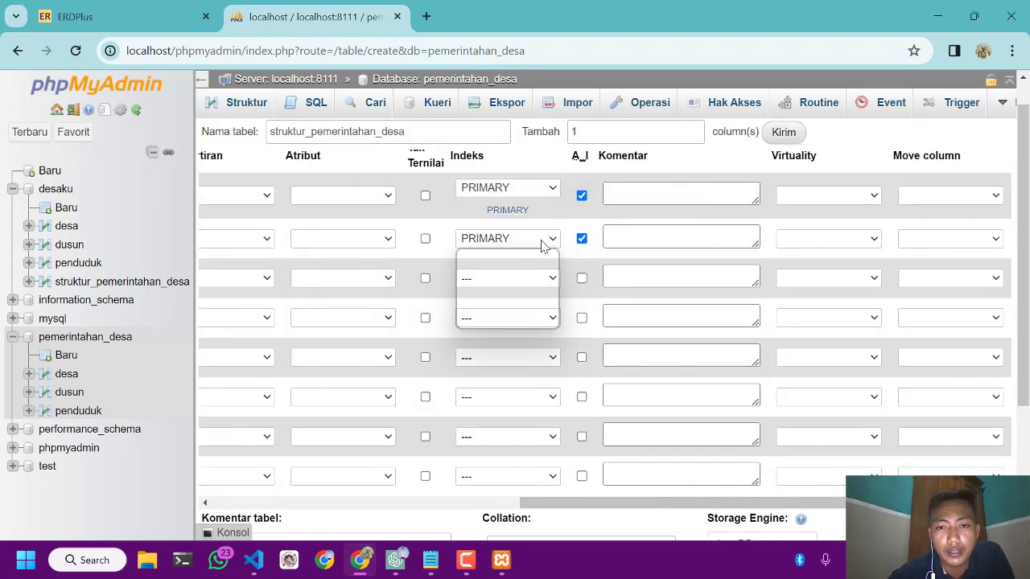
{"action": "left_click", "coordinate": [503, 297]}
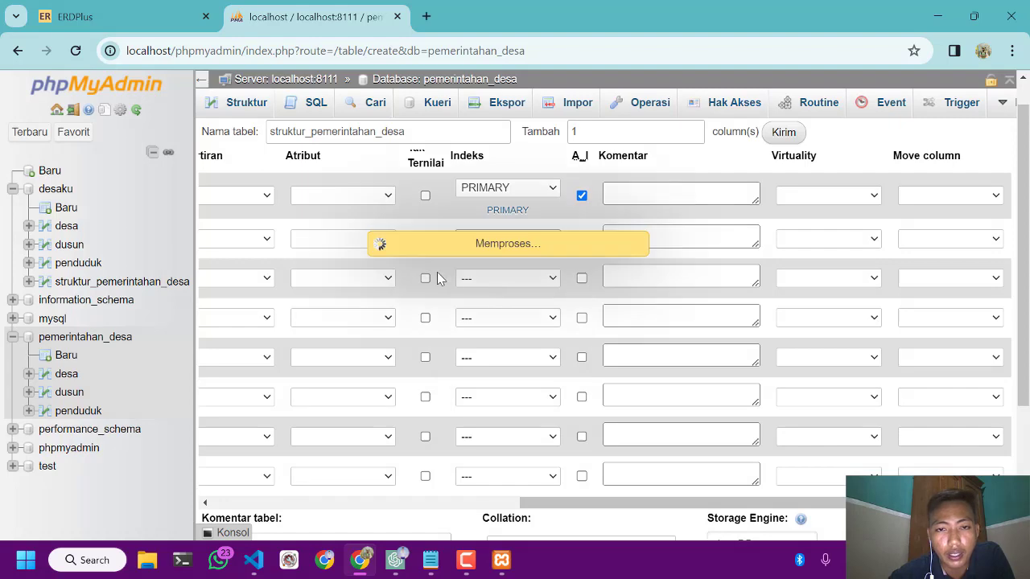
{"action": "left_click", "coordinate": [594, 453]}
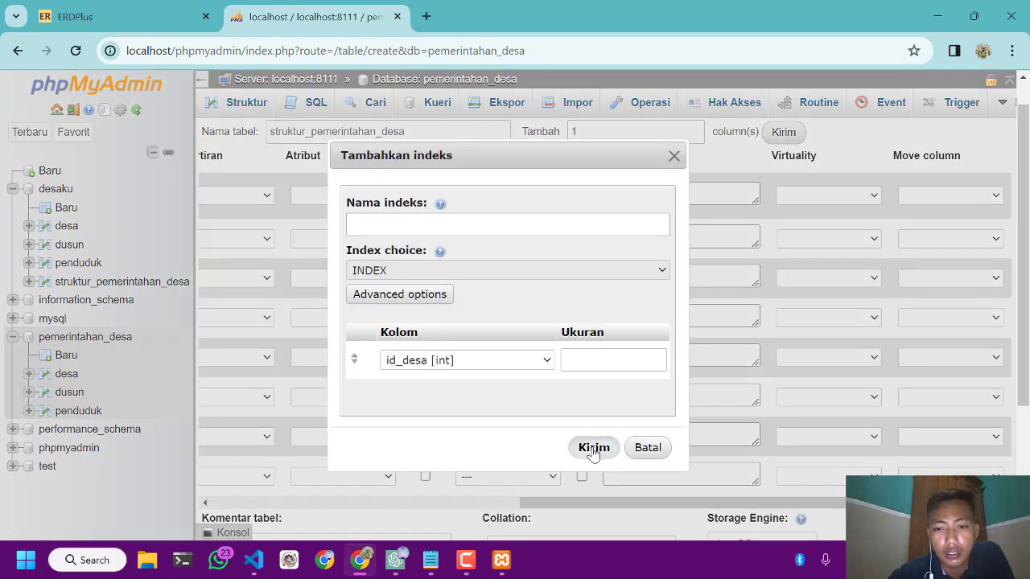
Set the data type of nama_kepala_desa and the nama_sekretaris column below it to VARCHAR
{"action": "scroll", "coordinate": [502, 363], "scroll_direction": "left", "scroll_amount": 5}
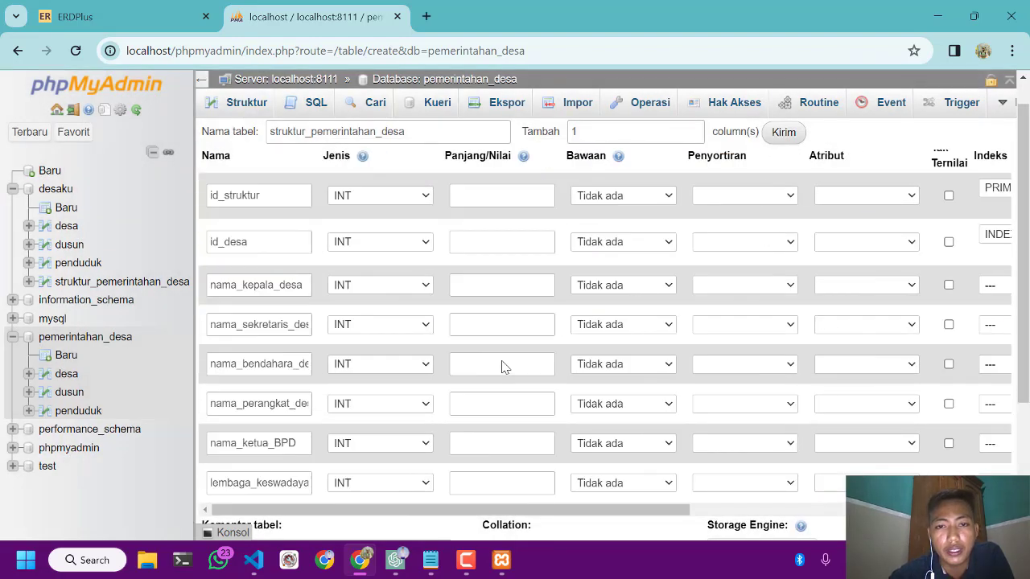
{"action": "left_click", "coordinate": [390, 286]}
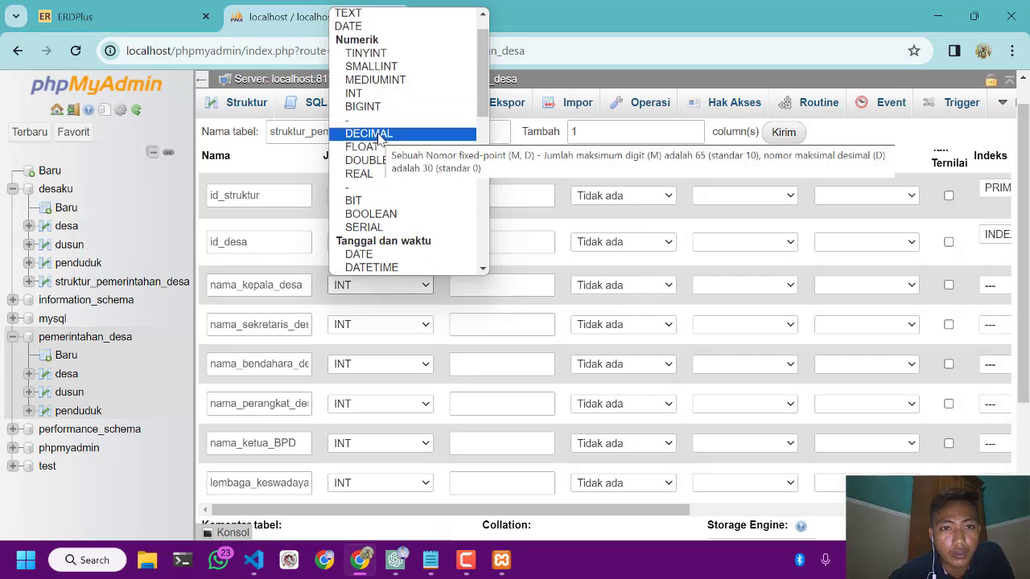
{"action": "scroll", "coordinate": [382, 139], "scroll_direction": "up", "scroll_amount": 1}
{"action": "left_click", "coordinate": [380, 27]}
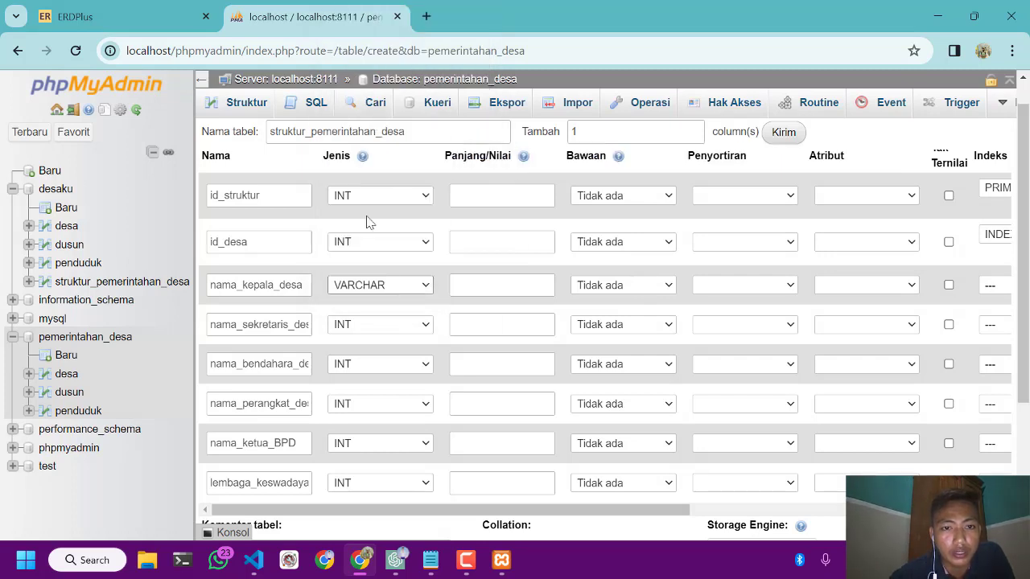
{"action": "left_click", "coordinate": [364, 328]}
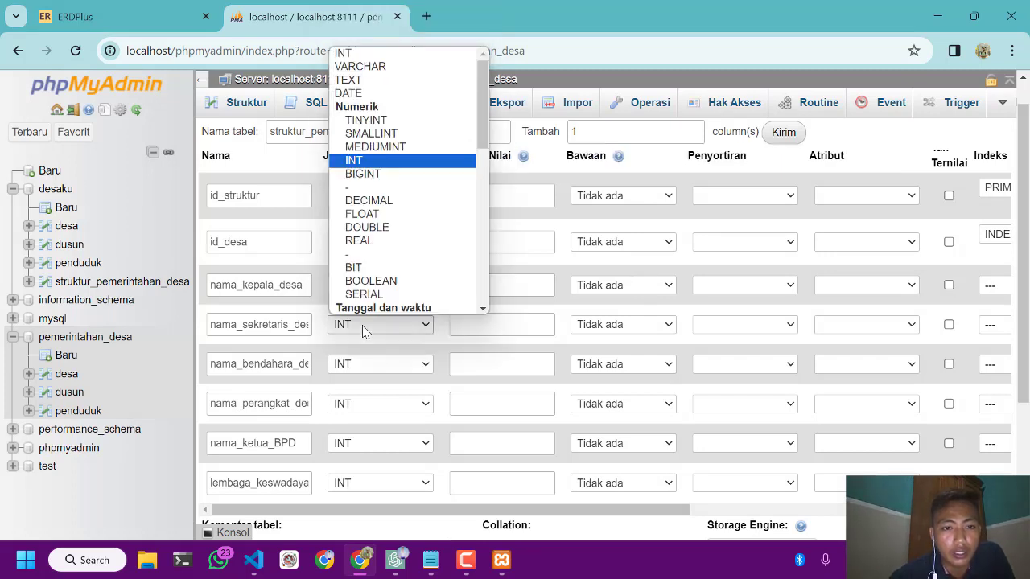
{"action": "left_click", "coordinate": [375, 67]}
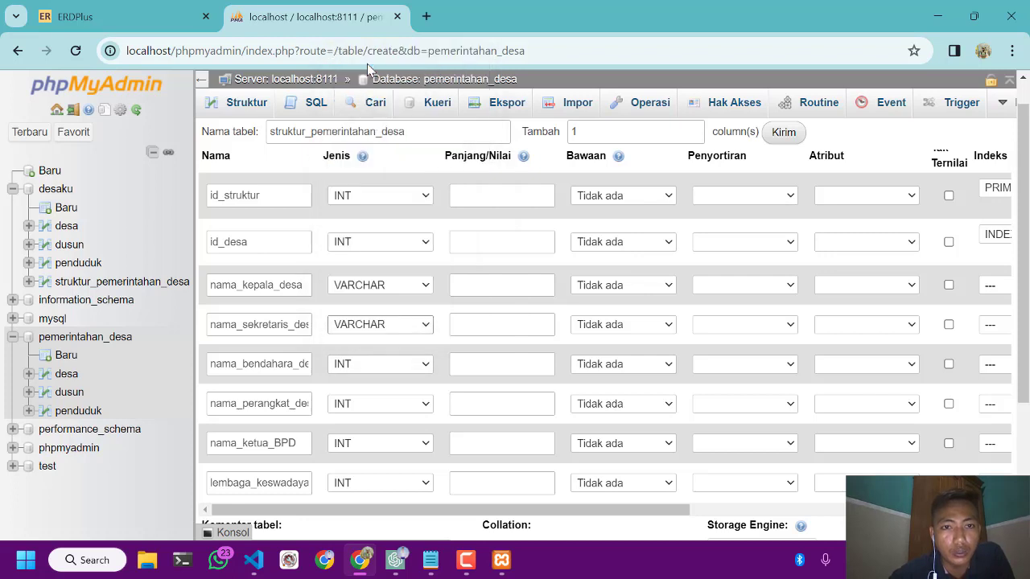
Set the data type of nama_bendahara_desa, the nama_perangkat column and nama_ketua_BPD to VARCHAR
{"action": "left_click", "coordinate": [360, 371]}
{"action": "left_click", "coordinate": [400, 105]}
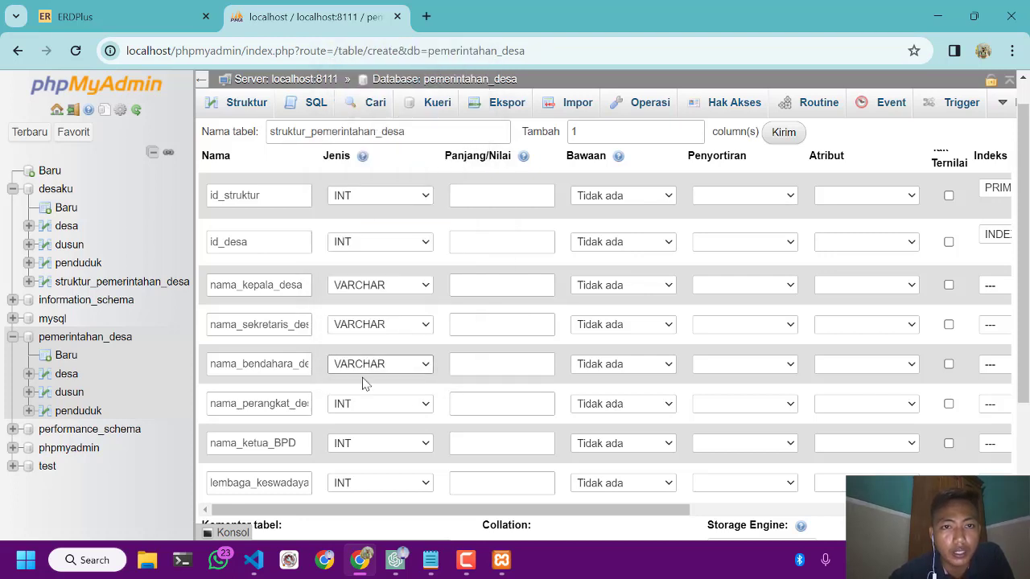
{"action": "left_click", "coordinate": [369, 405]}
{"action": "left_click", "coordinate": [402, 145]}
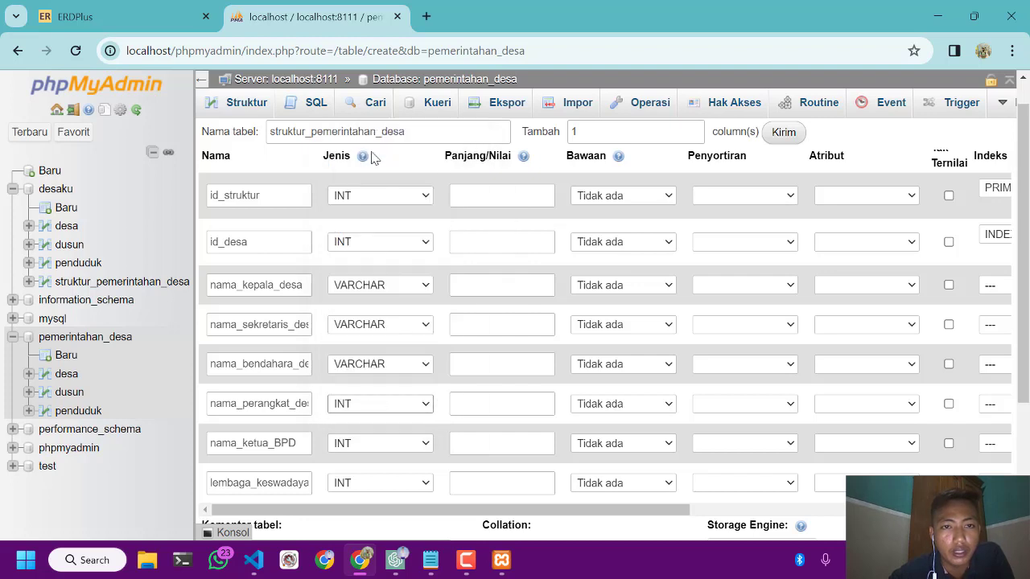
{"action": "left_click", "coordinate": [374, 448]}
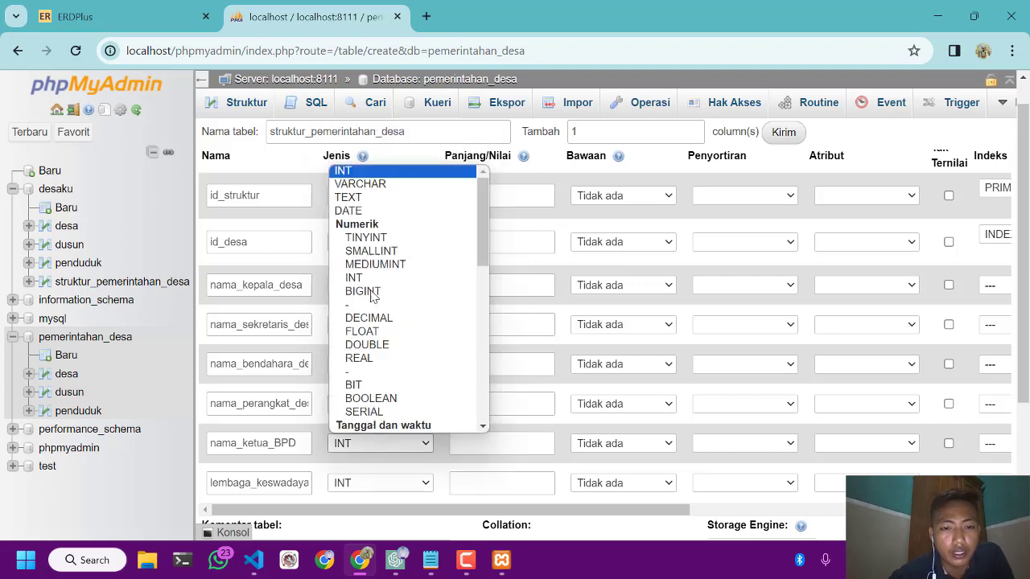
{"action": "left_click", "coordinate": [367, 183]}
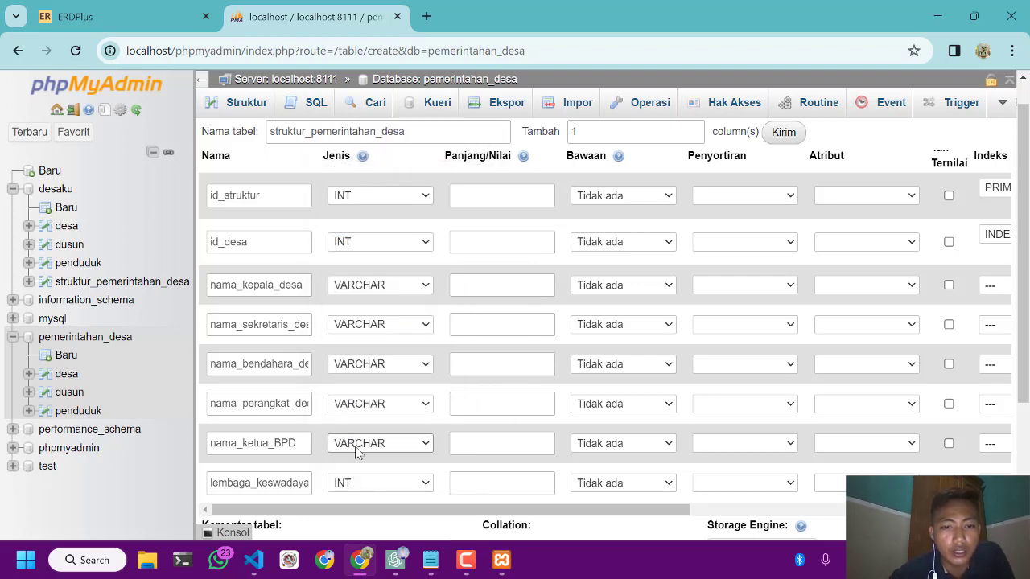
Look through the available data types for lembaga_keswadayaan_masyarakat and choose VARCHAR
{"action": "left_click", "coordinate": [358, 490]}
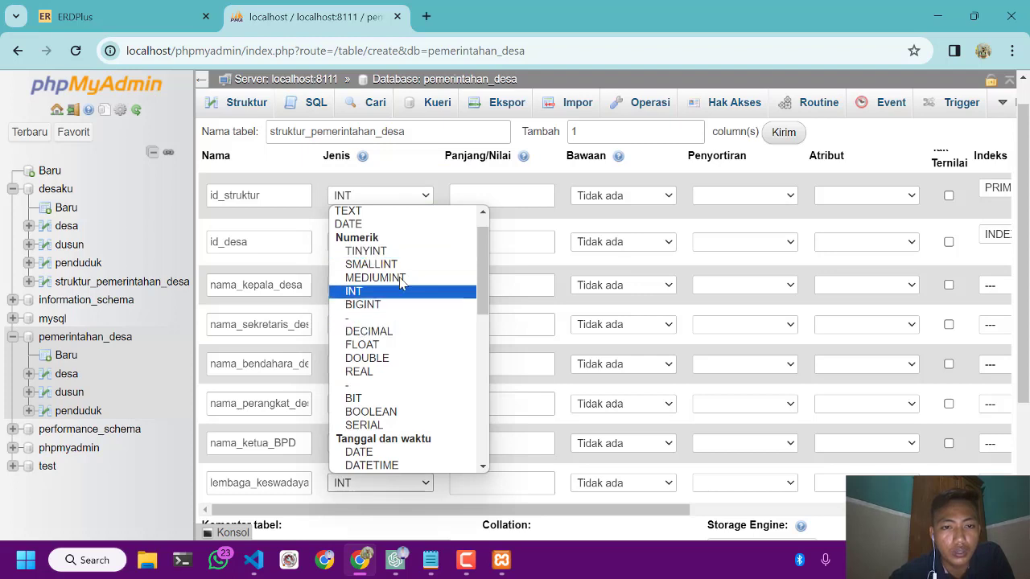
{"action": "left_click", "coordinate": [356, 488]}
{"action": "left_click", "coordinate": [356, 491]}
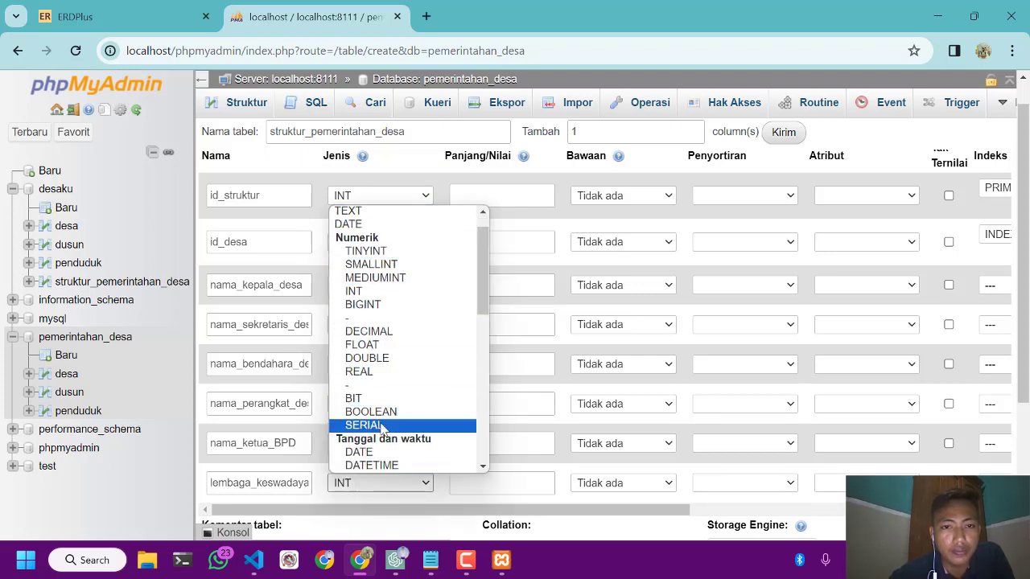
{"action": "scroll", "coordinate": [393, 322], "scroll_direction": "down", "scroll_amount": 6}
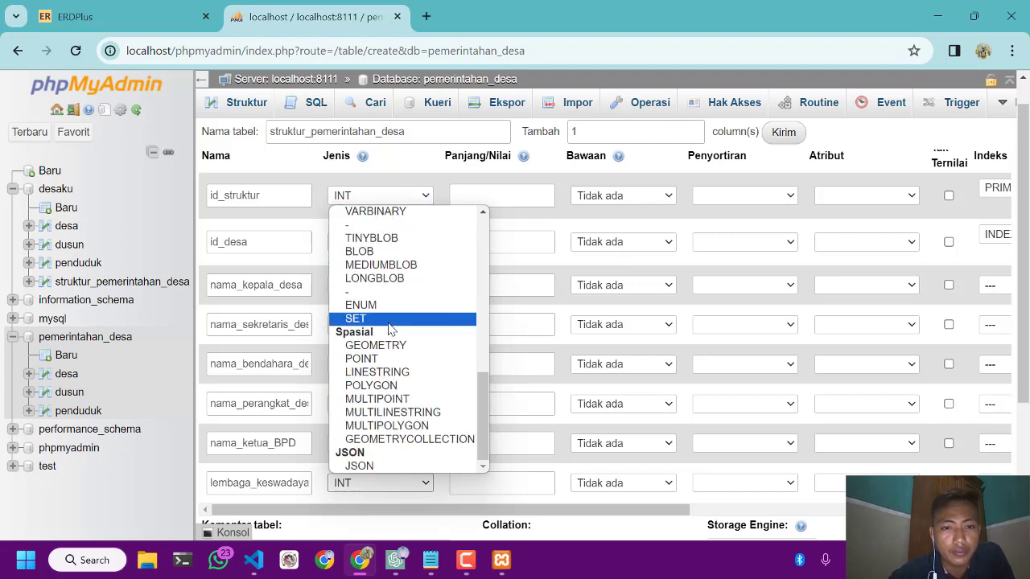
{"action": "left_click", "coordinate": [351, 491]}
{"action": "left_click", "coordinate": [350, 492]}
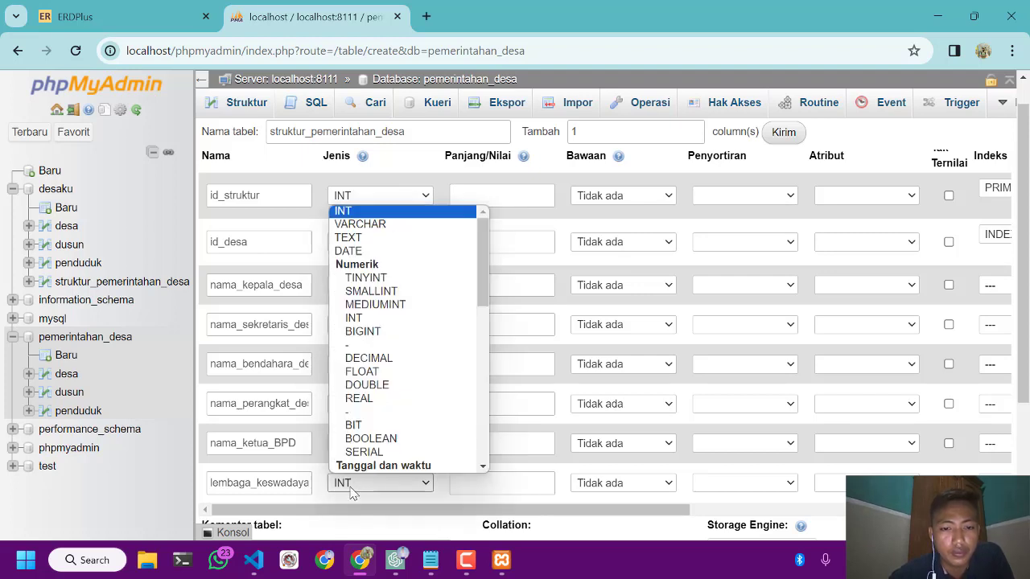
{"action": "left_click", "coordinate": [375, 224]}
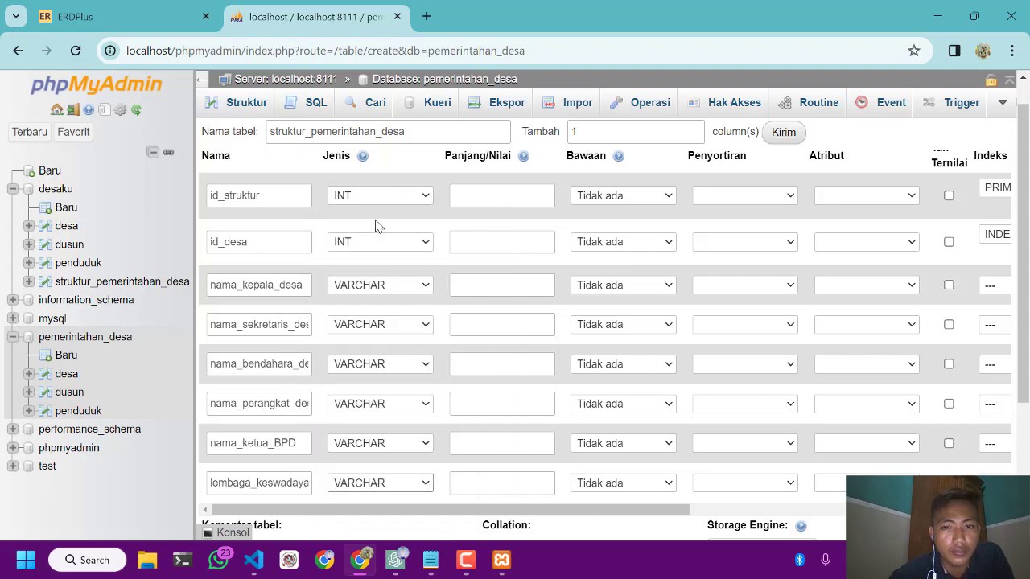
Set the length to 50 for the village head, secretary, treasurer and perangkat name columns
{"action": "left_click", "coordinate": [477, 283]}
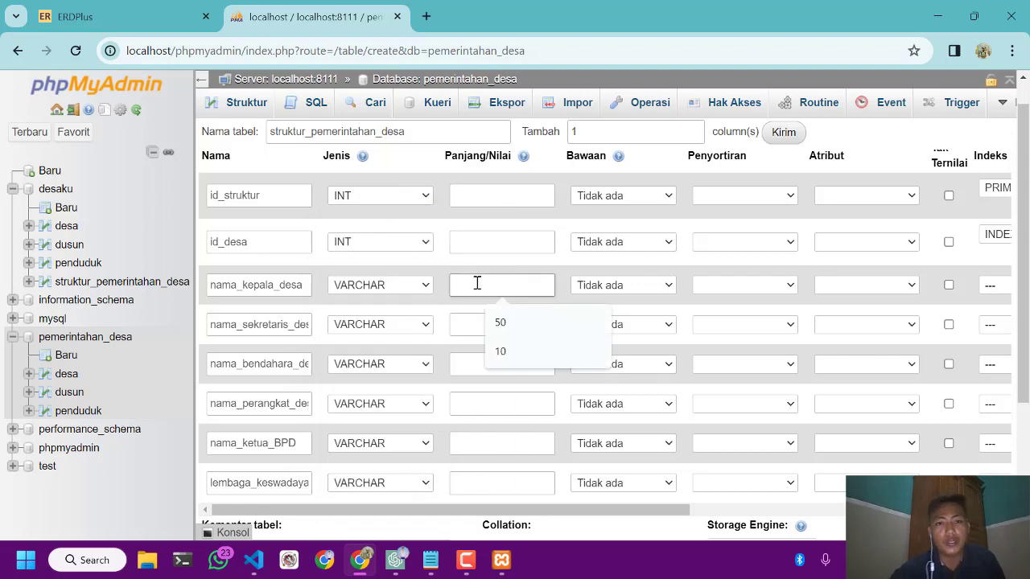
{"action": "left_click", "coordinate": [513, 325]}
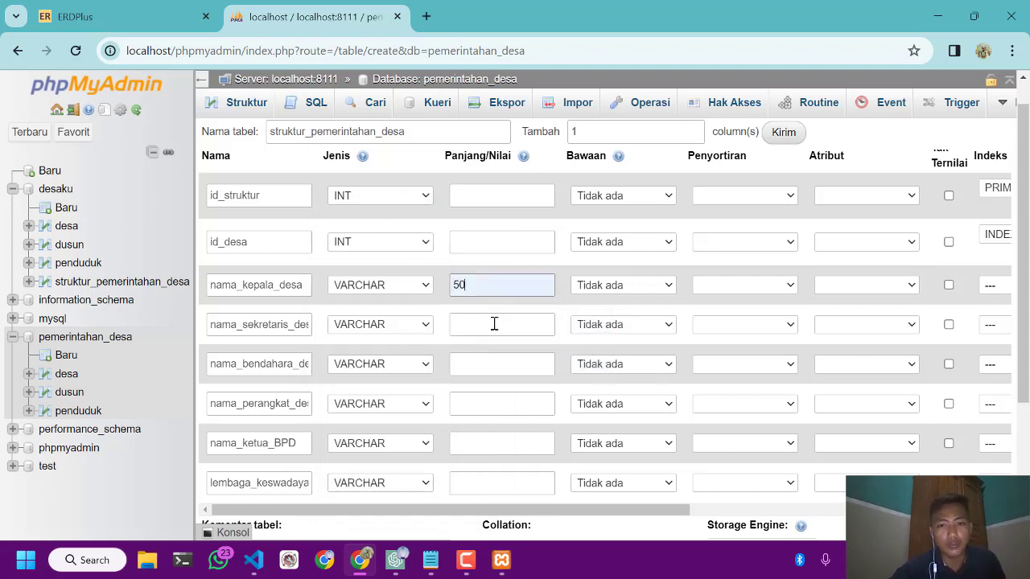
{"action": "left_click", "coordinate": [481, 323]}
{"action": "left_click", "coordinate": [494, 361]}
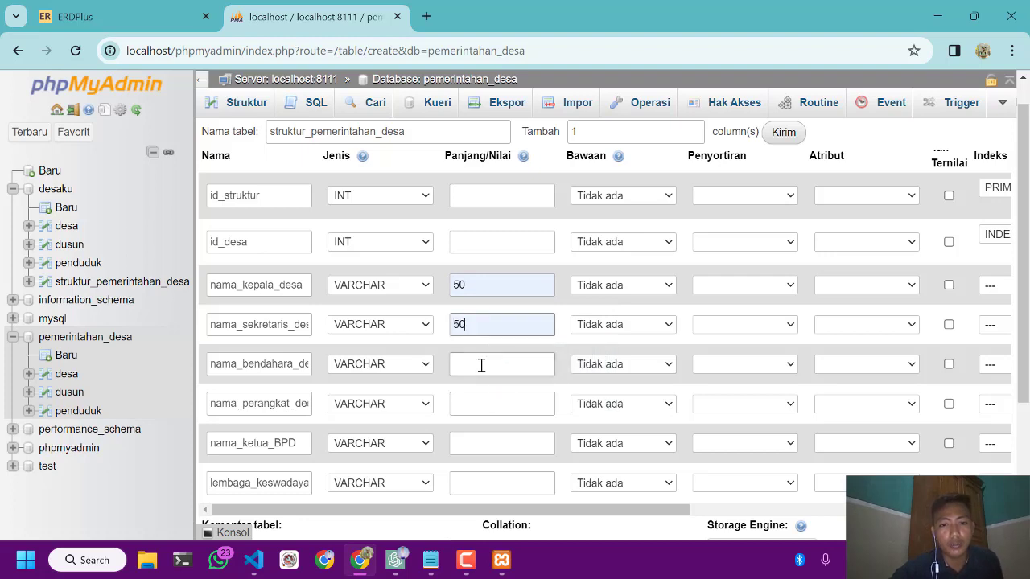
{"action": "left_click", "coordinate": [479, 367]}
{"action": "left_click", "coordinate": [496, 396]}
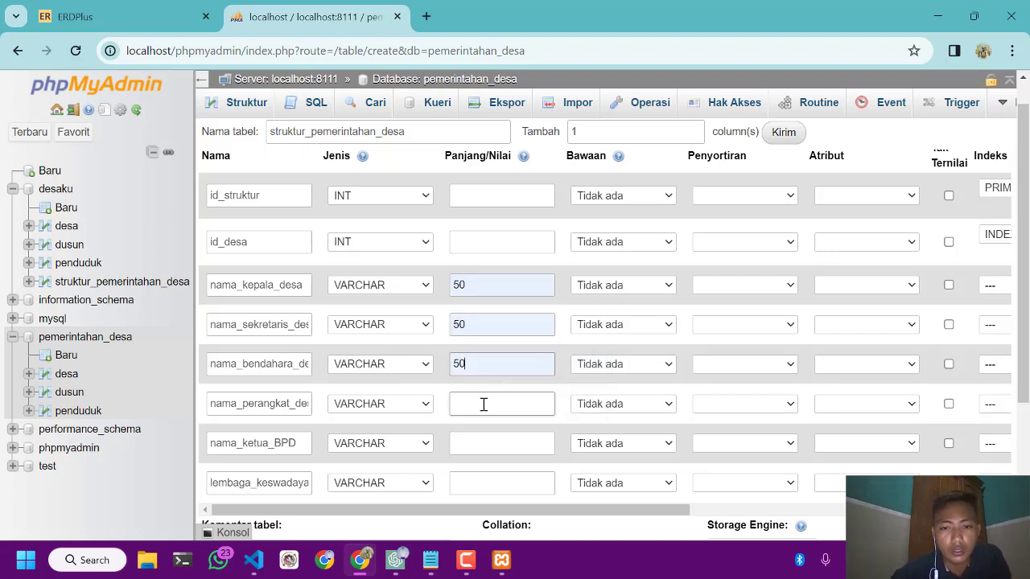
{"action": "left_click", "coordinate": [483, 405]}
{"action": "left_click", "coordinate": [501, 441]}
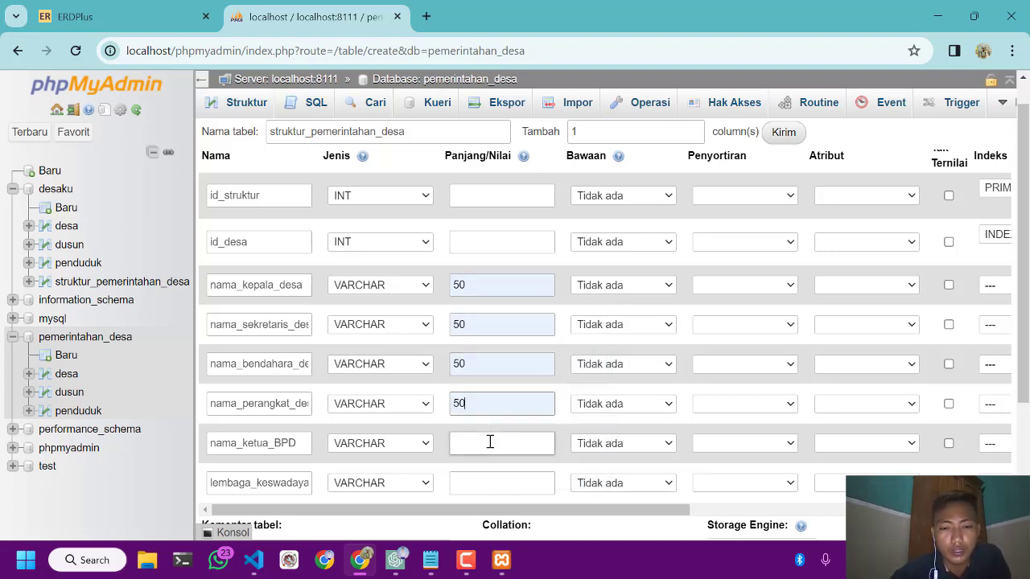
Set the length to 50 for nama_ketua_BPD and lembaga_keswadayaan_masyarakat
{"action": "left_click", "coordinate": [473, 443]}
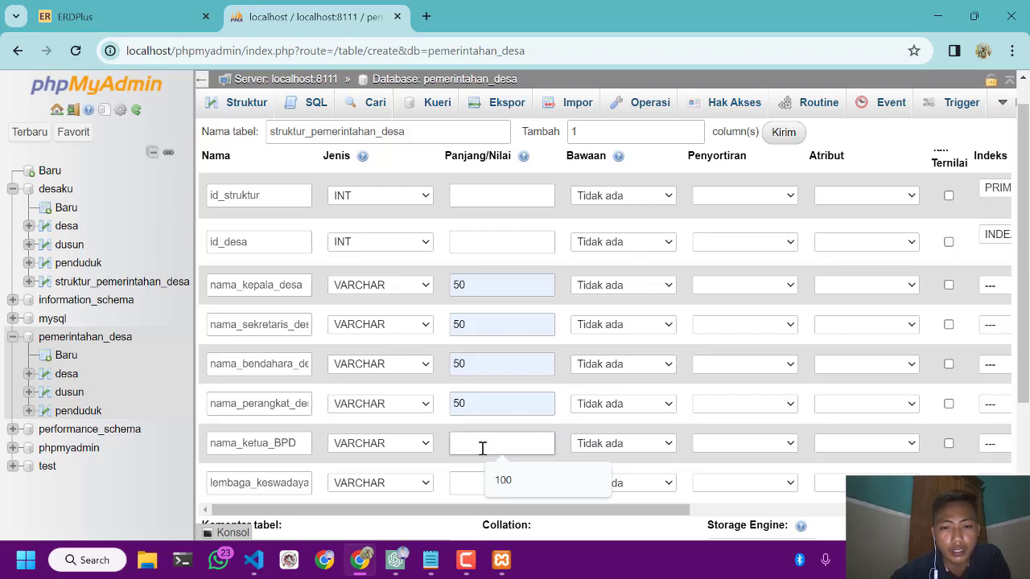
{"action": "type", "text": "50"}
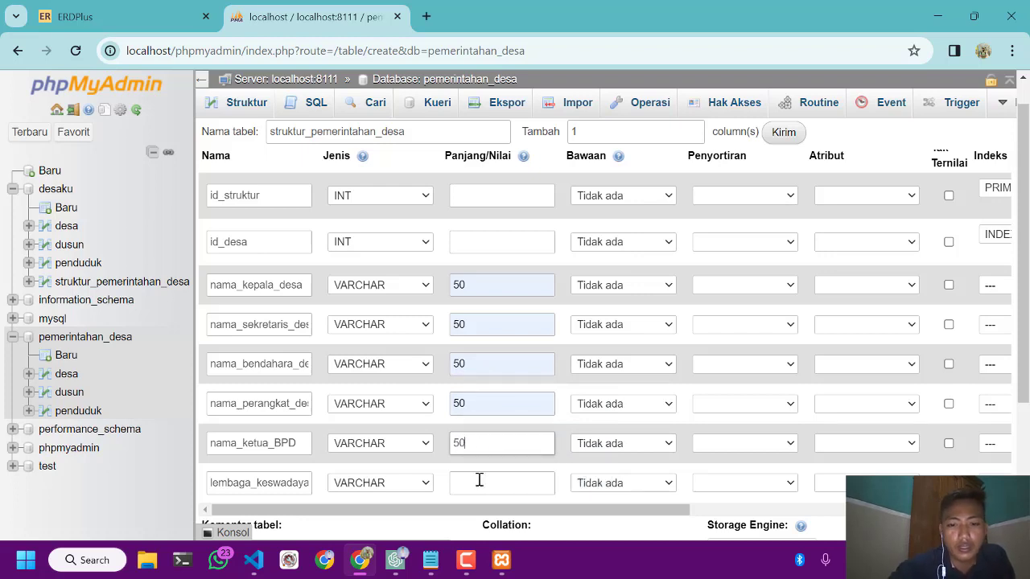
{"action": "left_click", "coordinate": [474, 485]}
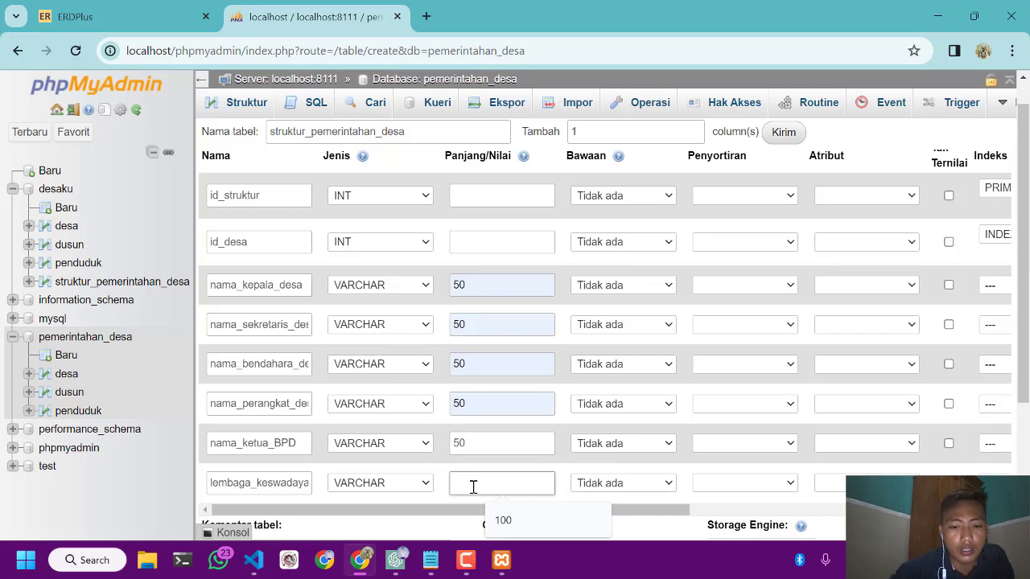
{"action": "type", "text": "50"}
Try to save the struktur_pemerintahan_desa table, and check the index and auto-increment settings of its columns
{"action": "scroll", "coordinate": [471, 487], "scroll_direction": "down", "scroll_amount": 3}
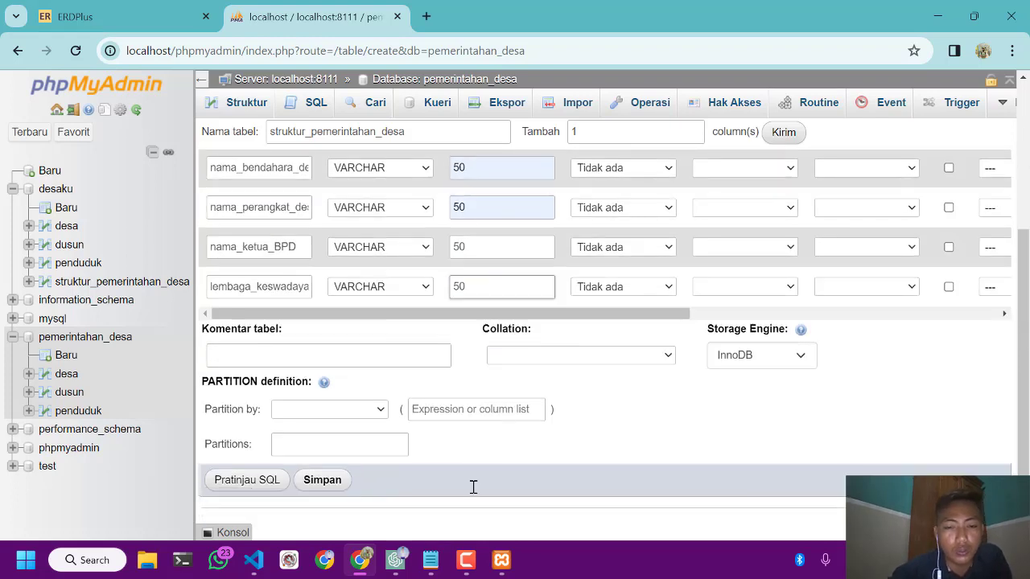
{"action": "left_click", "coordinate": [335, 480]}
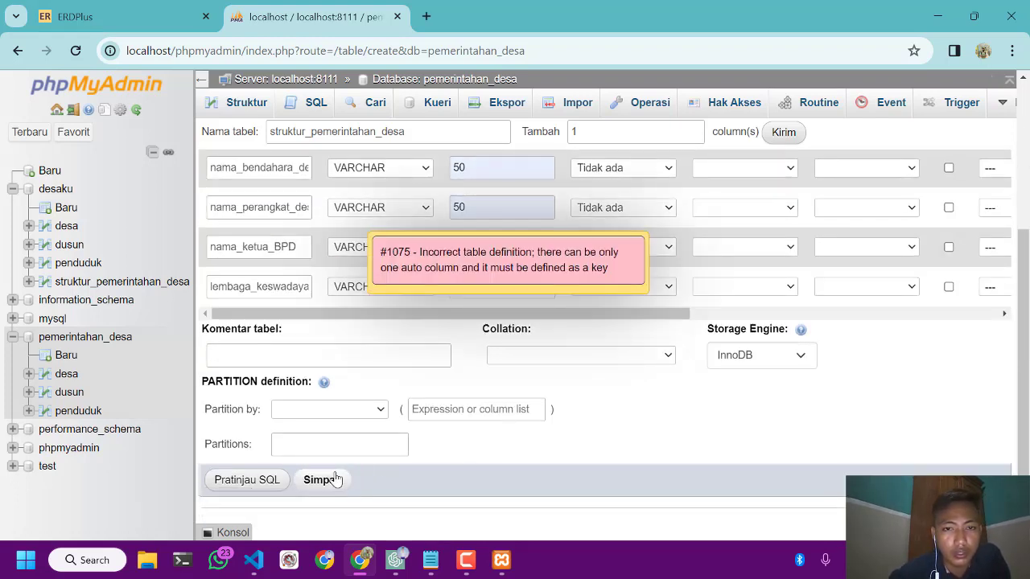
{"action": "scroll", "coordinate": [500, 409], "scroll_direction": "up", "scroll_amount": 3}
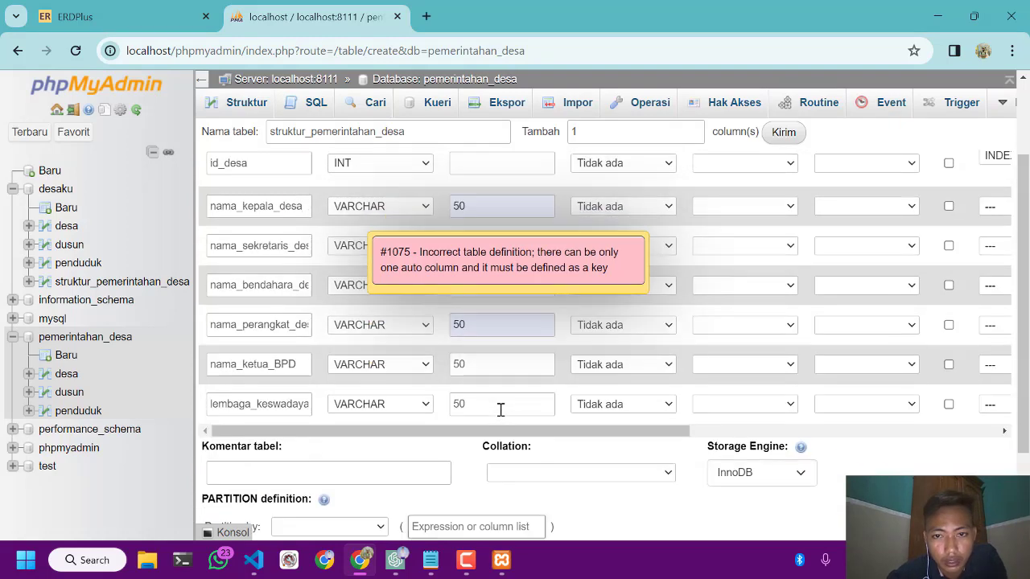
{"action": "scroll", "coordinate": [501, 410], "scroll_direction": "right", "scroll_amount": 3}
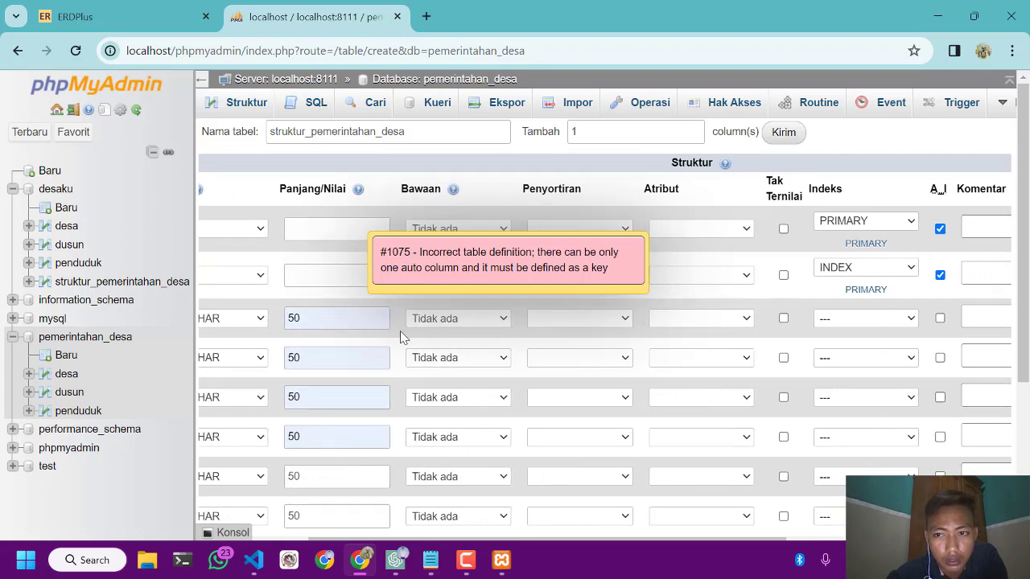
Turn off auto-increment for id_desa and save the struktur_pemerintahan_desa table
{"action": "scroll", "coordinate": [403, 336], "scroll_direction": "right", "scroll_amount": 2}
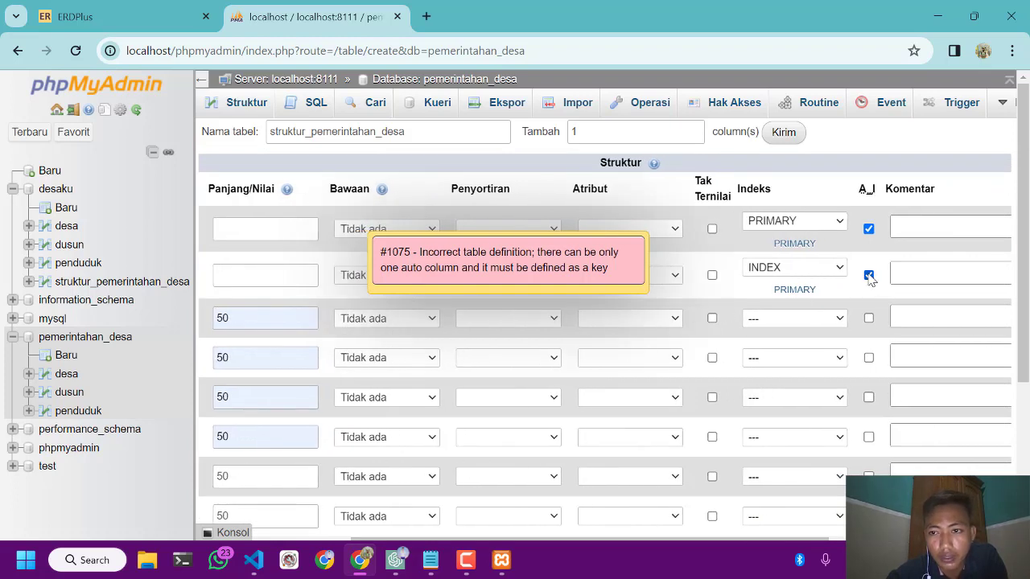
{"action": "scroll", "coordinate": [588, 333], "scroll_direction": "left", "scroll_amount": 4}
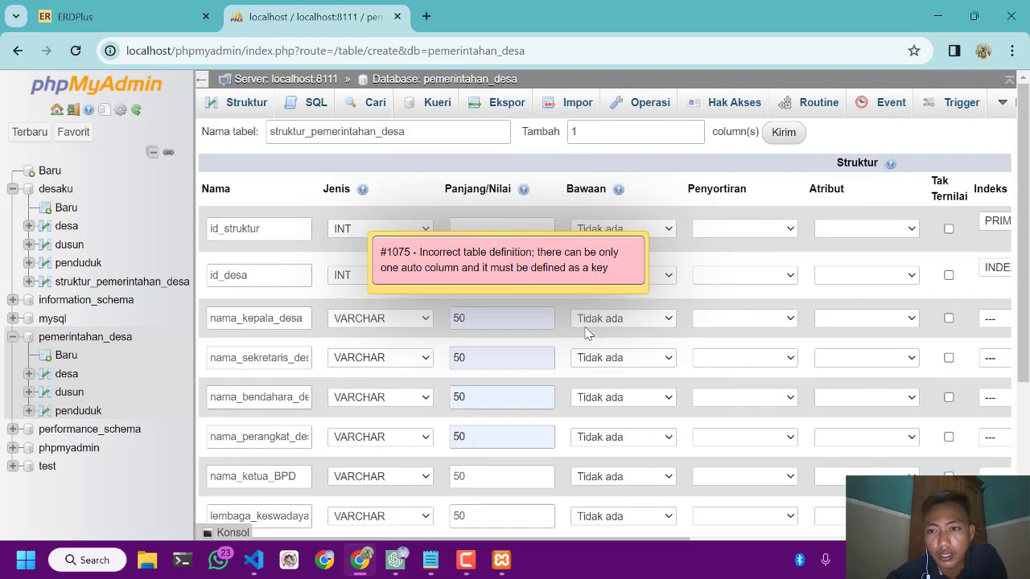
{"action": "scroll", "coordinate": [587, 333], "scroll_direction": "down", "scroll_amount": 3}
{"action": "left_click", "coordinate": [322, 480]}
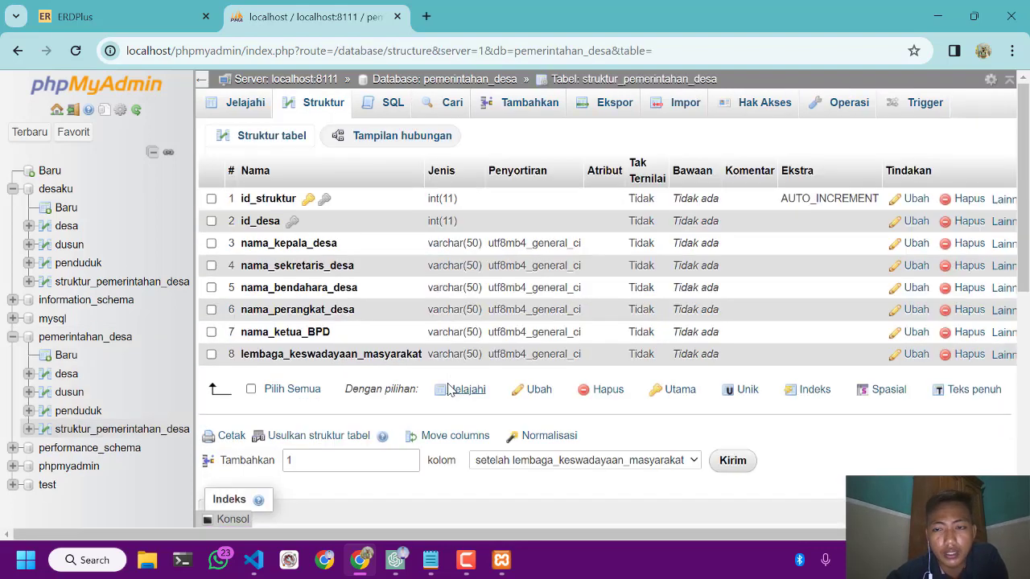
{"action": "scroll", "coordinate": [451, 390], "scroll_direction": "right", "scroll_amount": 1}
{"action": "scroll", "coordinate": [451, 389], "scroll_direction": "left", "scroll_amount": 1}
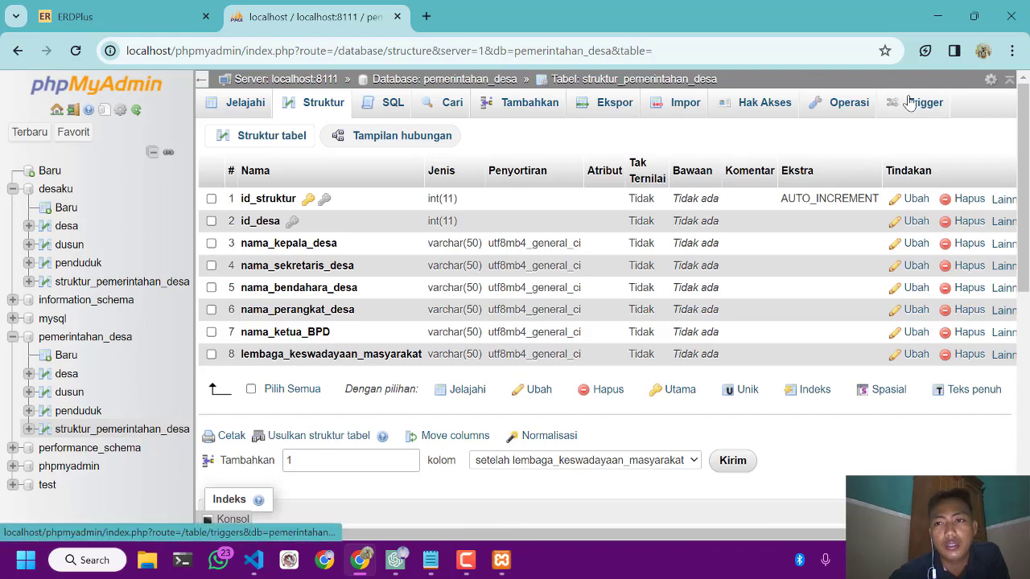
Open the pemerintahan_desa database, hide the navigation tree, and show the database in the Designer
{"action": "left_click", "coordinate": [78, 338]}
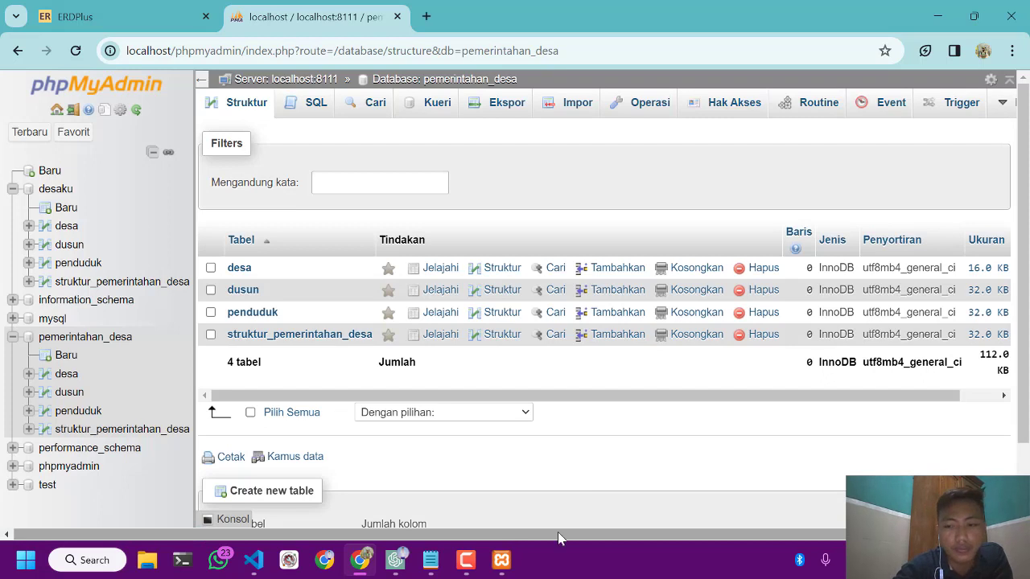
{"action": "key", "text": "super+a"}
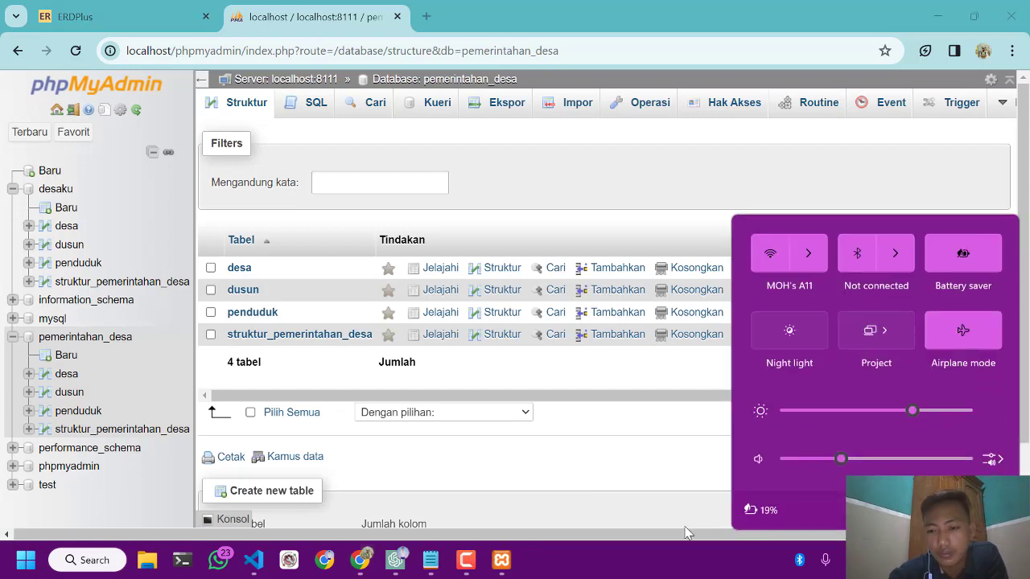
{"action": "left_click", "coordinate": [650, 531]}
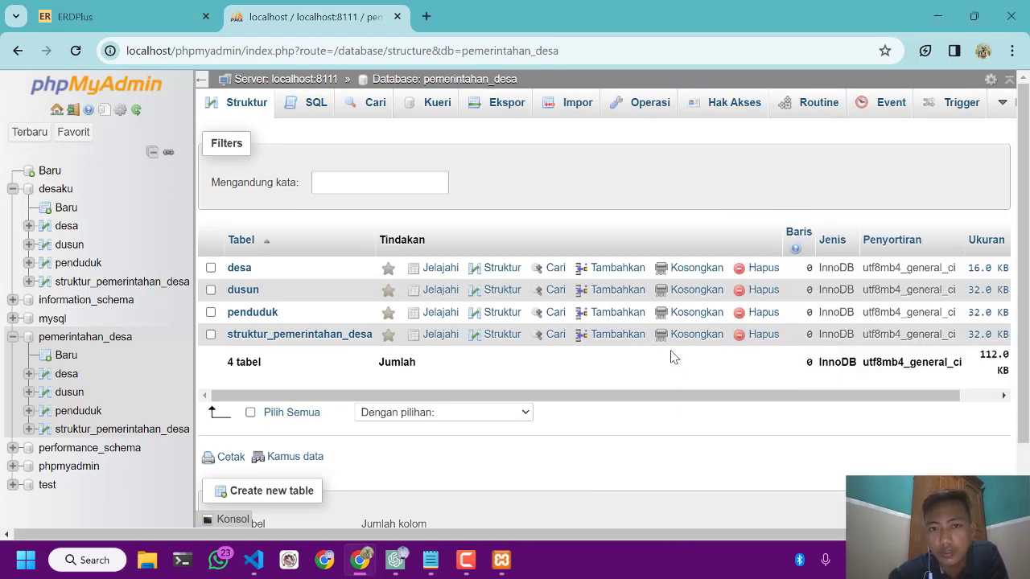
{"action": "scroll", "coordinate": [675, 358], "scroll_direction": "right", "scroll_amount": 2}
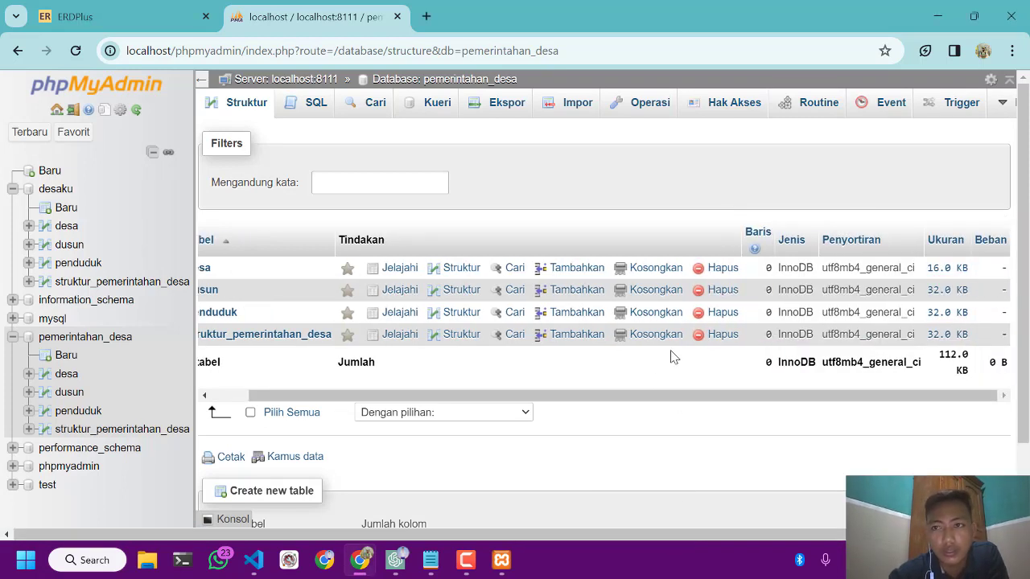
{"action": "left_click", "coordinate": [203, 82]}
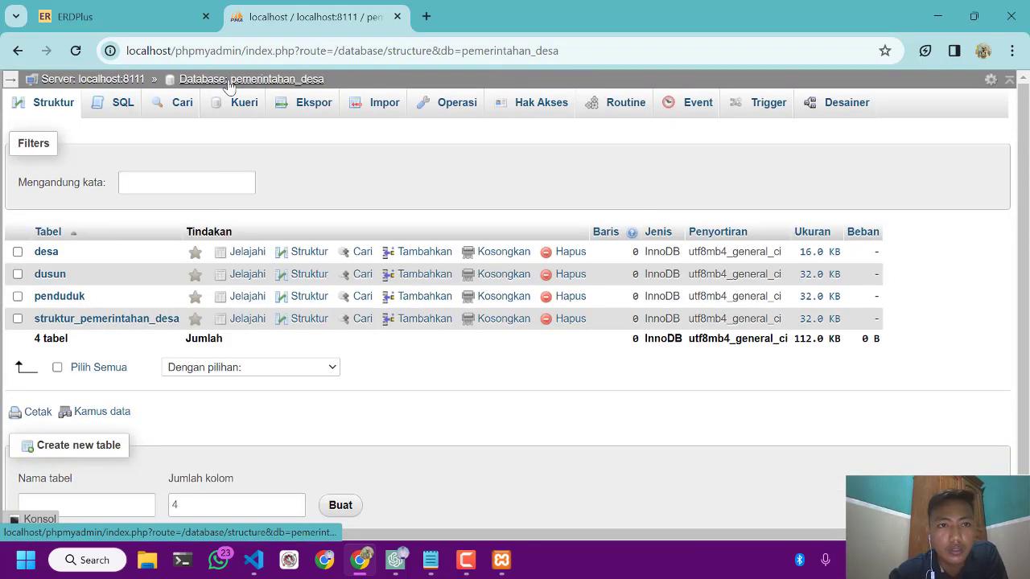
{"action": "left_click", "coordinate": [847, 105]}
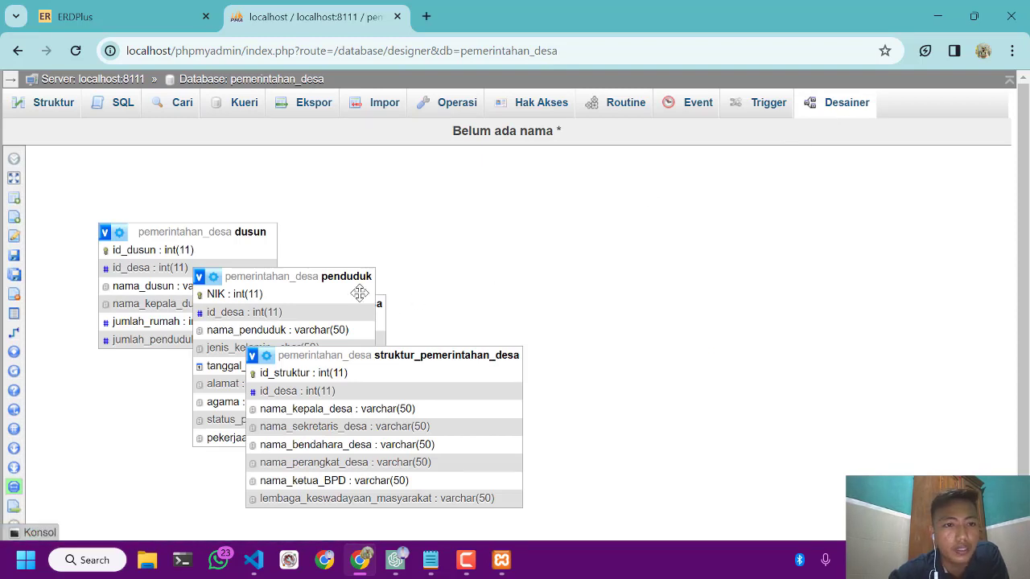
Save the designer page under the name Pemerintahan_Desa
{"action": "scroll", "coordinate": [315, 245], "scroll_direction": "down", "scroll_amount": 1}
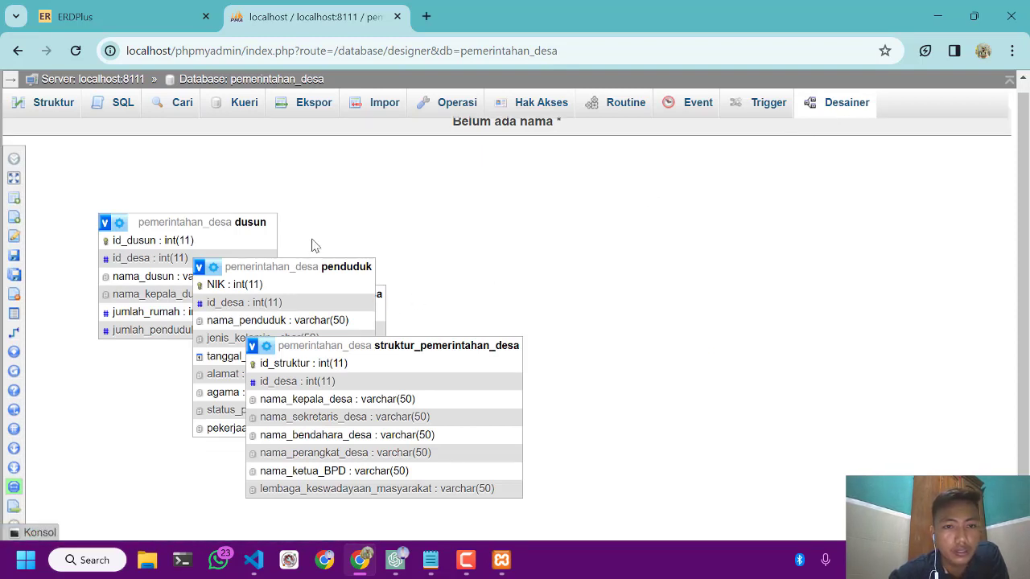
{"action": "left_click", "coordinate": [12, 263]}
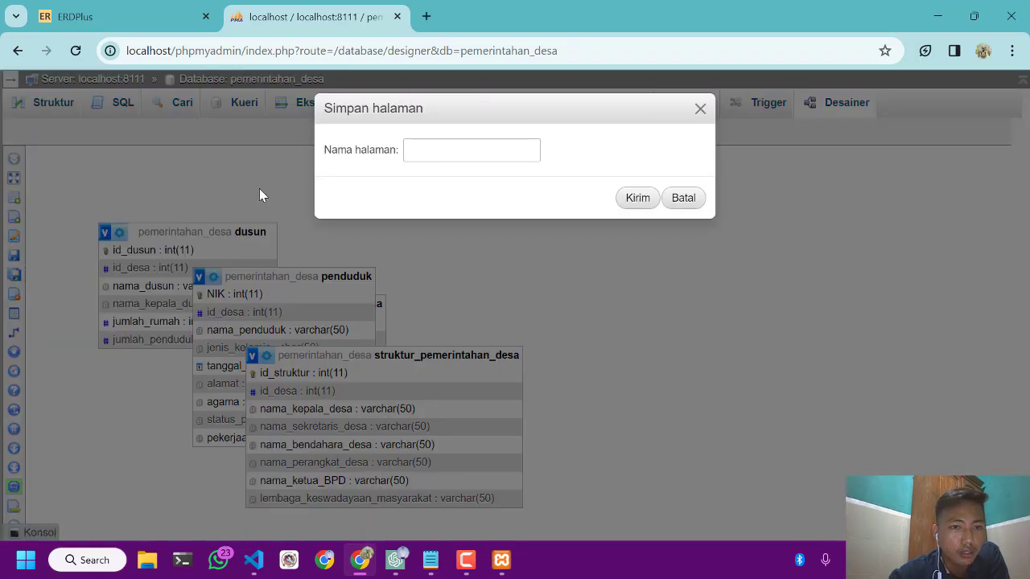
{"action": "left_click", "coordinate": [439, 152]}
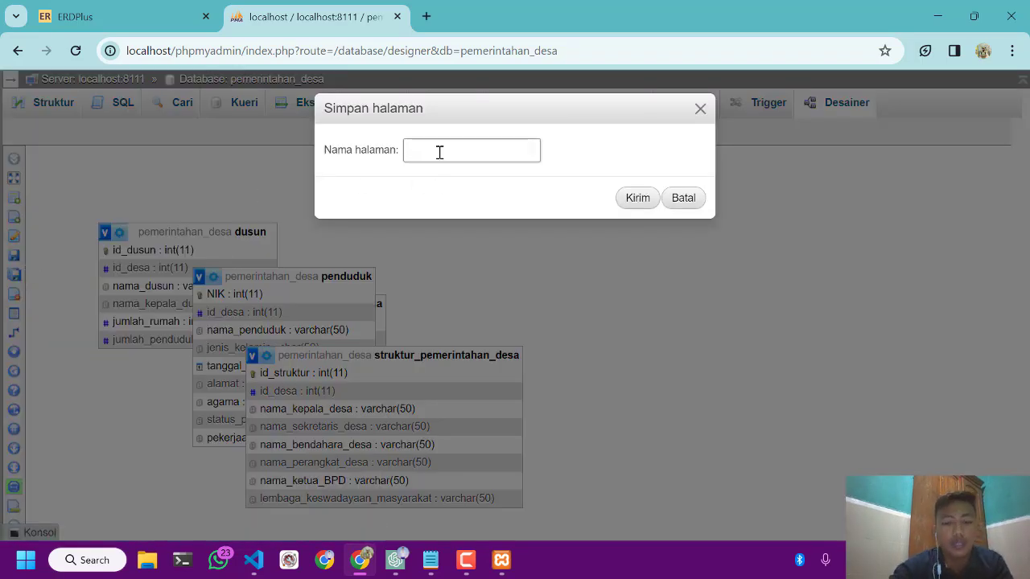
{"action": "key", "text": "Caps_Lock"}
{"action": "type", "text": "Peme"}
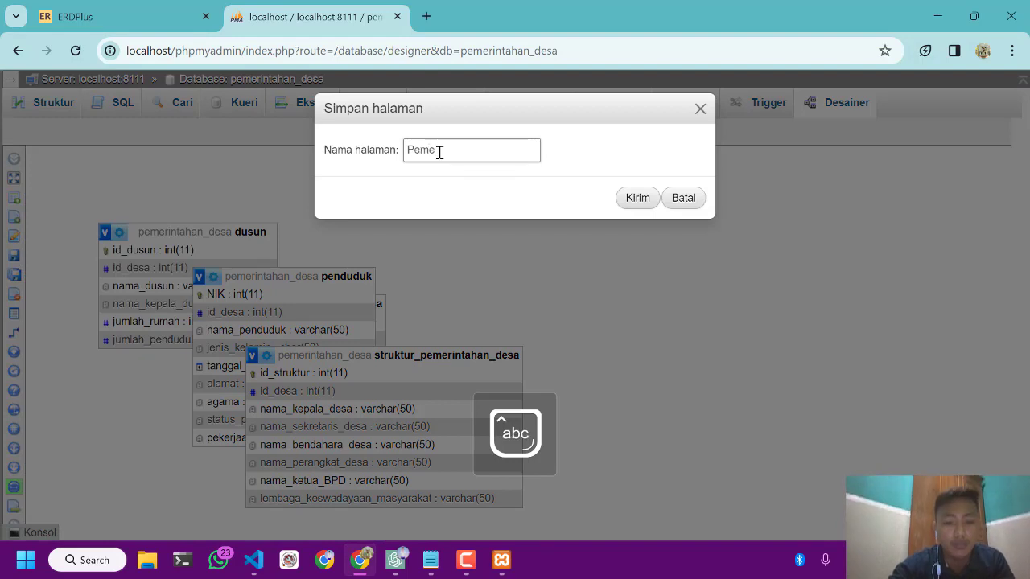
{"action": "type", "text": "rintaha"}
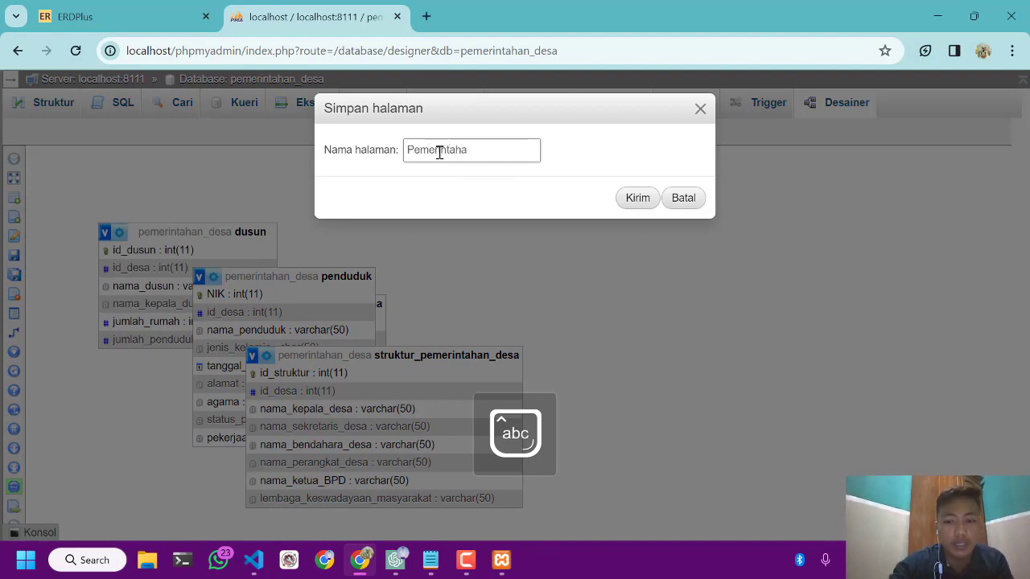
{"action": "type", "text": "n_"}
{"action": "key", "text": "Caps_Lock"}
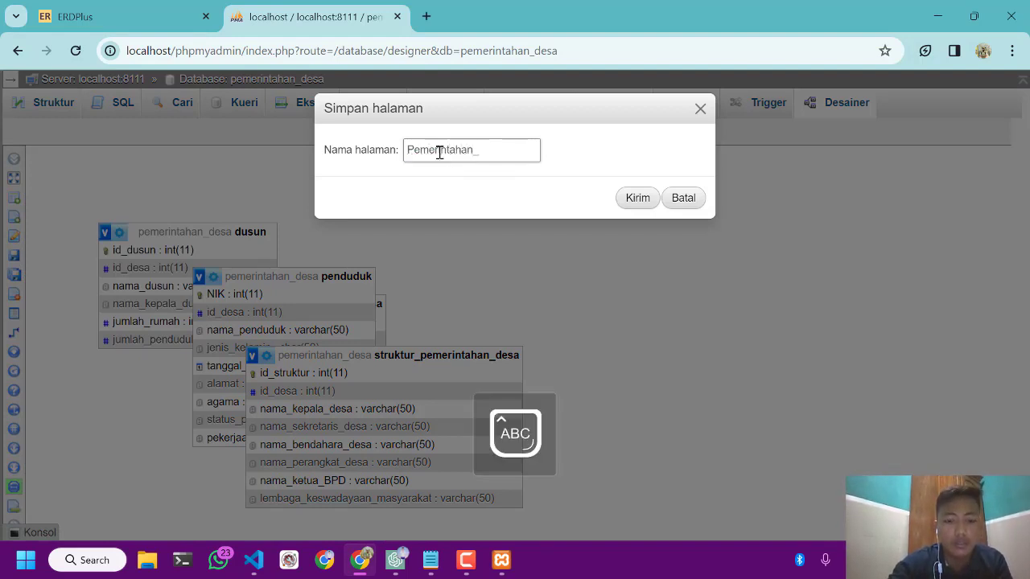
{"action": "type", "text": "_Desa"}
{"action": "left_click", "coordinate": [636, 199]}
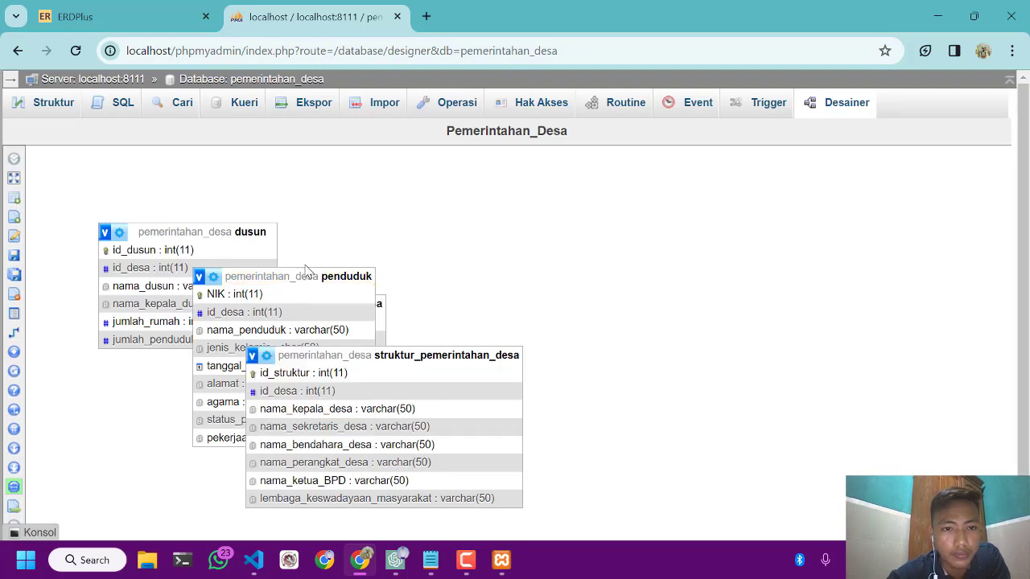
Spread the overlapping penduduk, struktur_pemerintahan_desa and desa tables apart so that every table on the diagram is fully visible
{"action": "left_click_drag", "start_coordinate": [307, 273], "coordinate": [452, 358]}
{"action": "left_click_drag", "start_coordinate": [282, 262], "coordinate": [432, 218]}
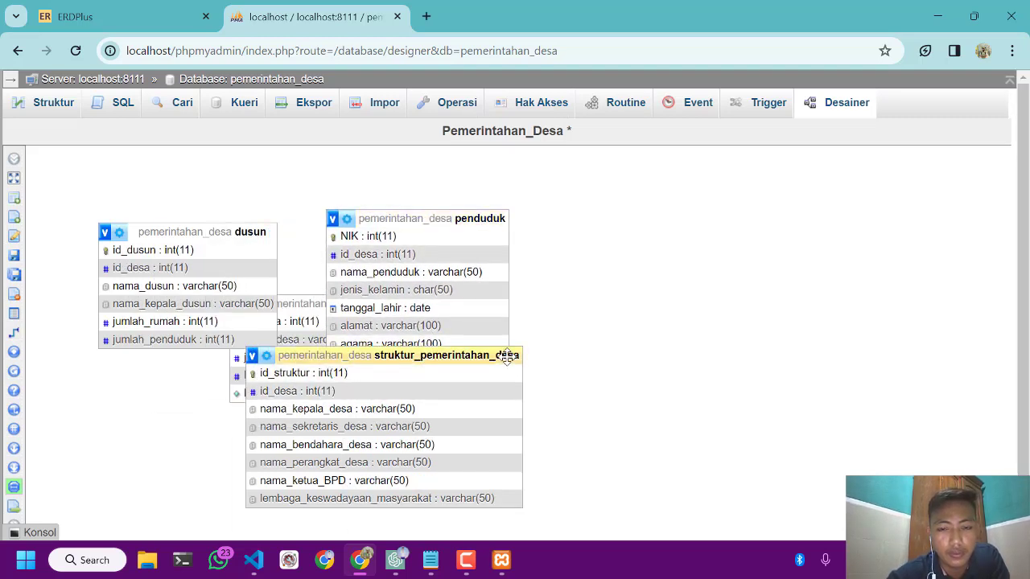
{"action": "left_click_drag", "start_coordinate": [456, 355], "coordinate": [225, 419]}
{"action": "left_click_drag", "start_coordinate": [298, 304], "coordinate": [540, 440]}
{"action": "scroll", "coordinate": [295, 218], "scroll_direction": "down", "scroll_amount": 1}
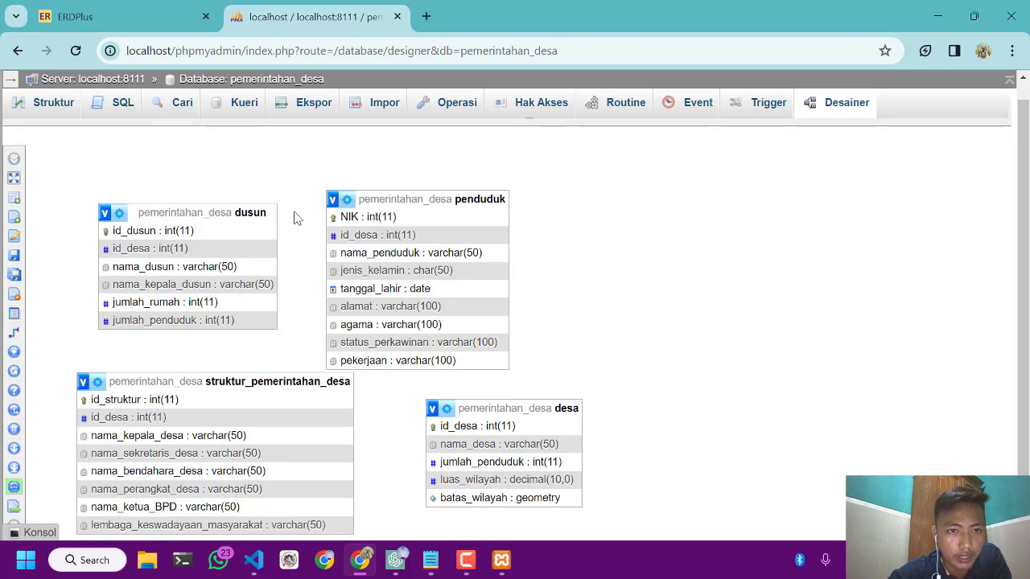
{"action": "left_click", "coordinate": [466, 560]}
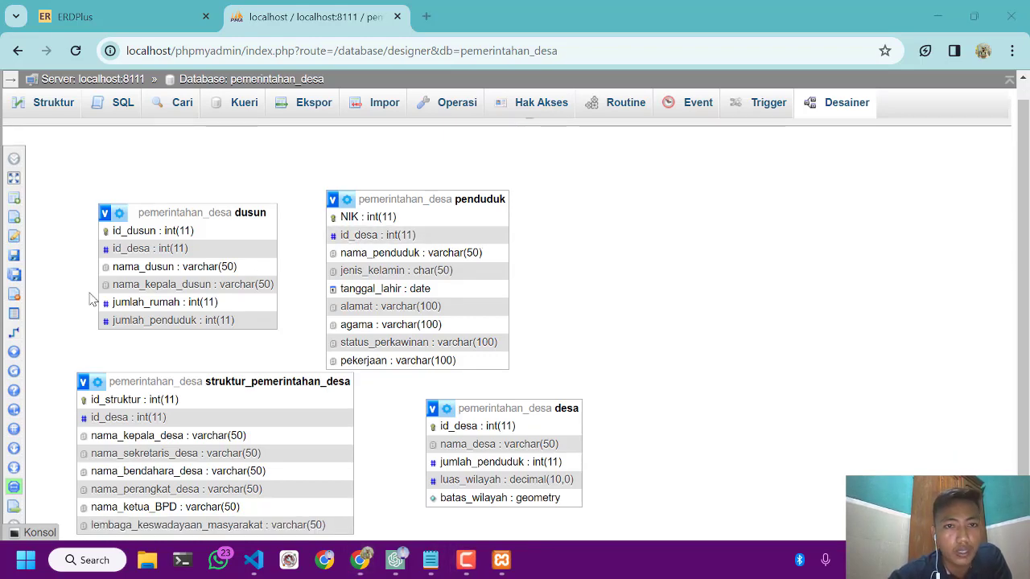
Try to start a relationship, and move penduduk to the dusun table's place with dusun to its right
{"action": "mouse_move", "coordinate": [22, 291]}
{"action": "left_click", "coordinate": [16, 333]}
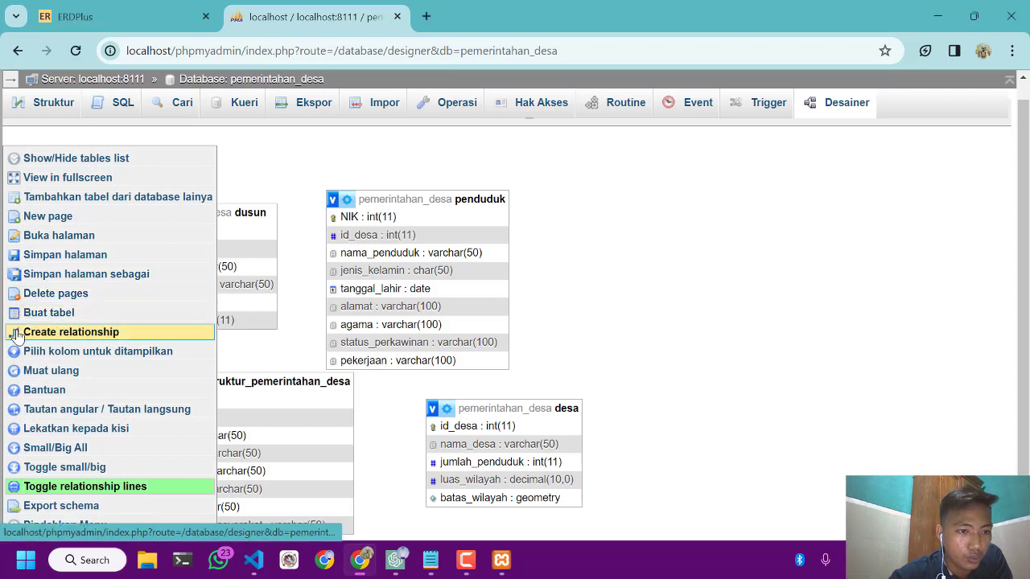
{"action": "left_click", "coordinate": [18, 334]}
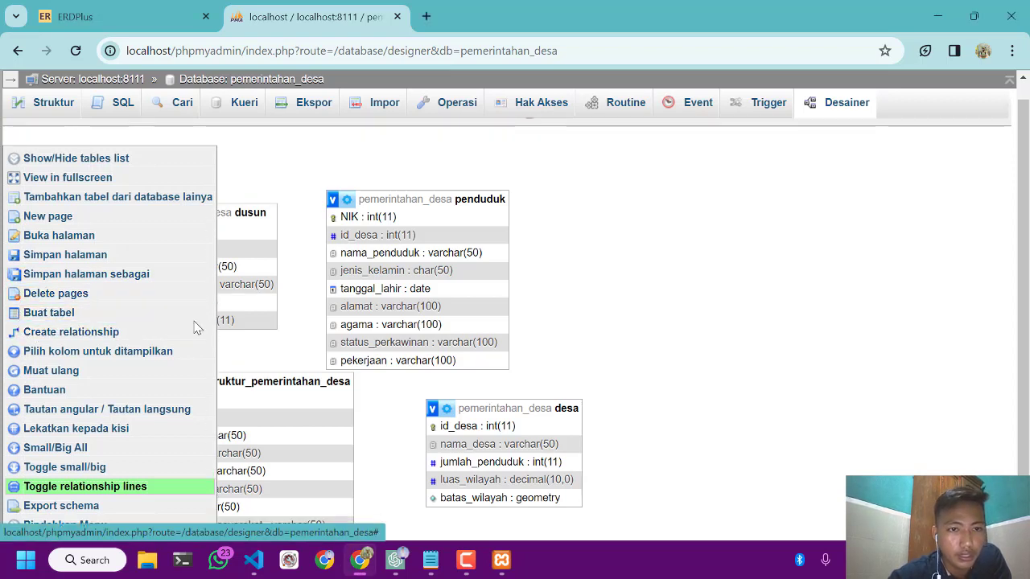
{"action": "left_click", "coordinate": [205, 342]}
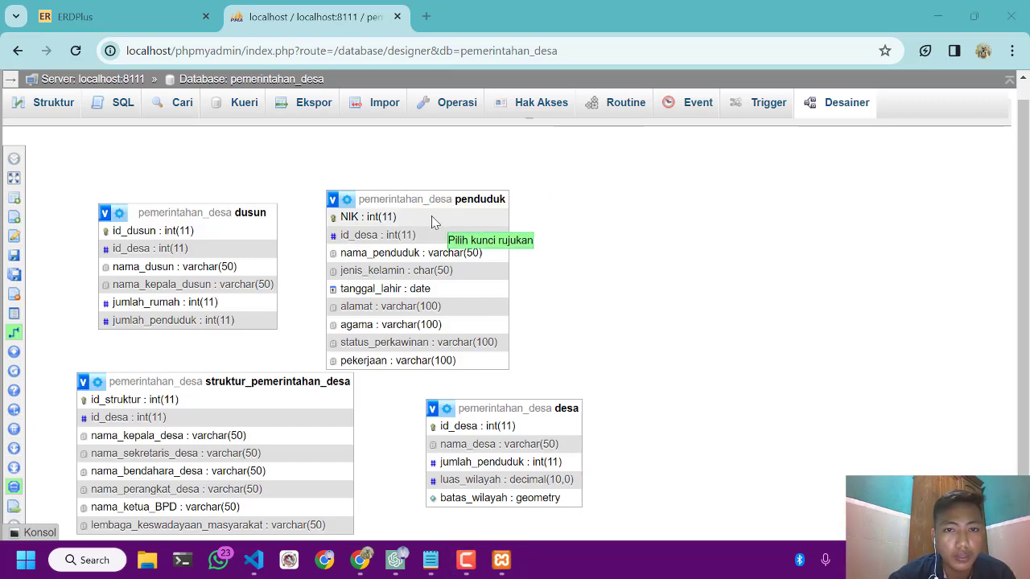
{"action": "left_click_drag", "start_coordinate": [430, 198], "coordinate": [252, 211]}
{"action": "left_click_drag", "start_coordinate": [138, 211], "coordinate": [523, 211]}
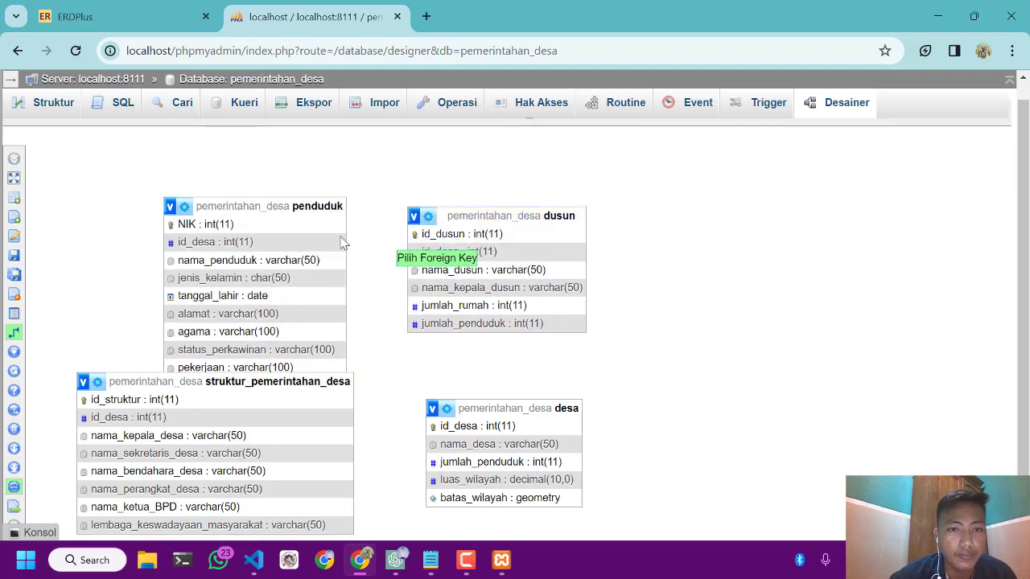
{"action": "mouse_move", "coordinate": [44, 337]}
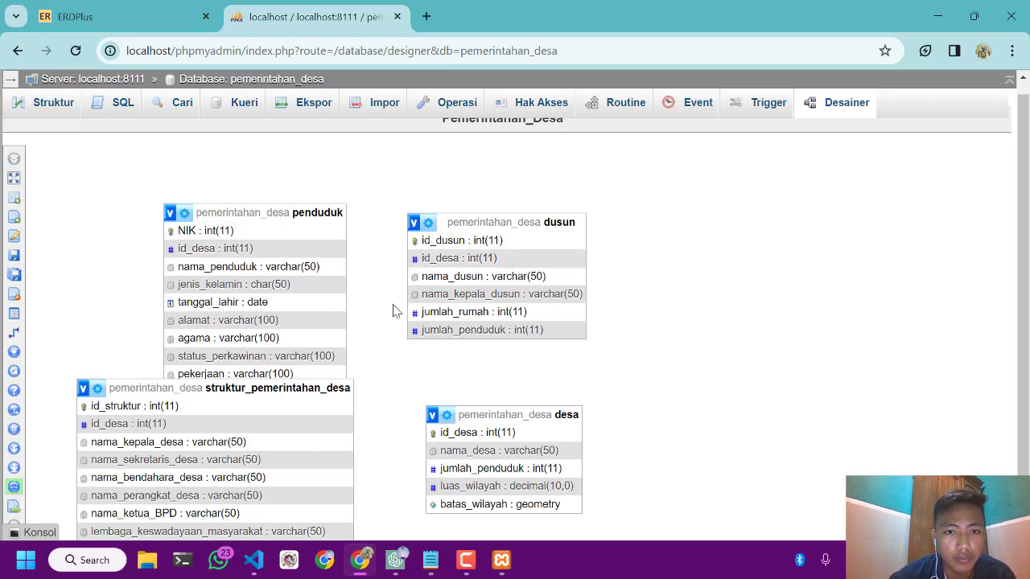
Reload the designer page and move the penduduk table clear of the dusun table, to its right
{"action": "left_click", "coordinate": [77, 51]}
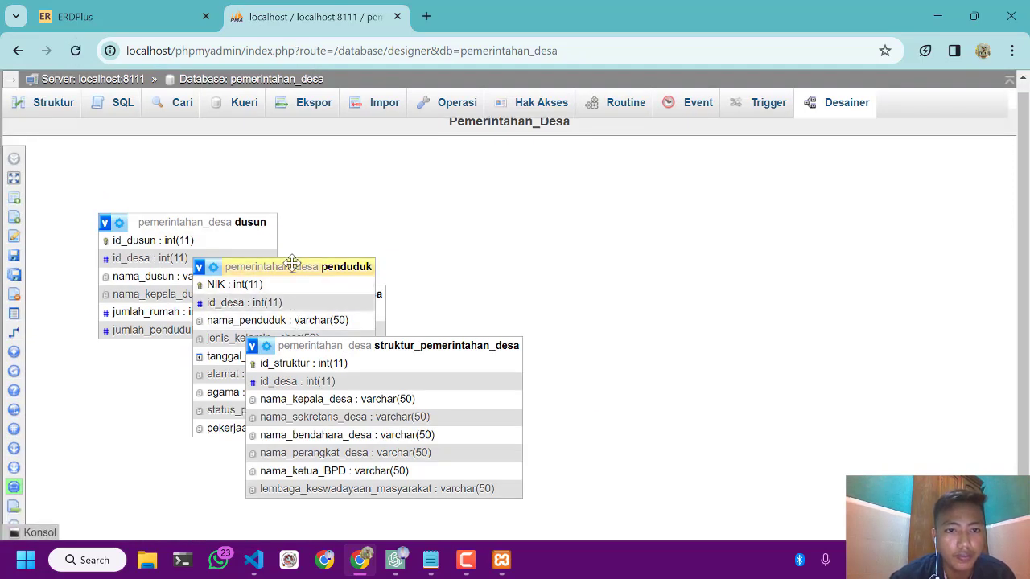
{"action": "left_click", "coordinate": [292, 264]}
{"action": "left_click_drag", "start_coordinate": [290, 275], "coordinate": [416, 263]}
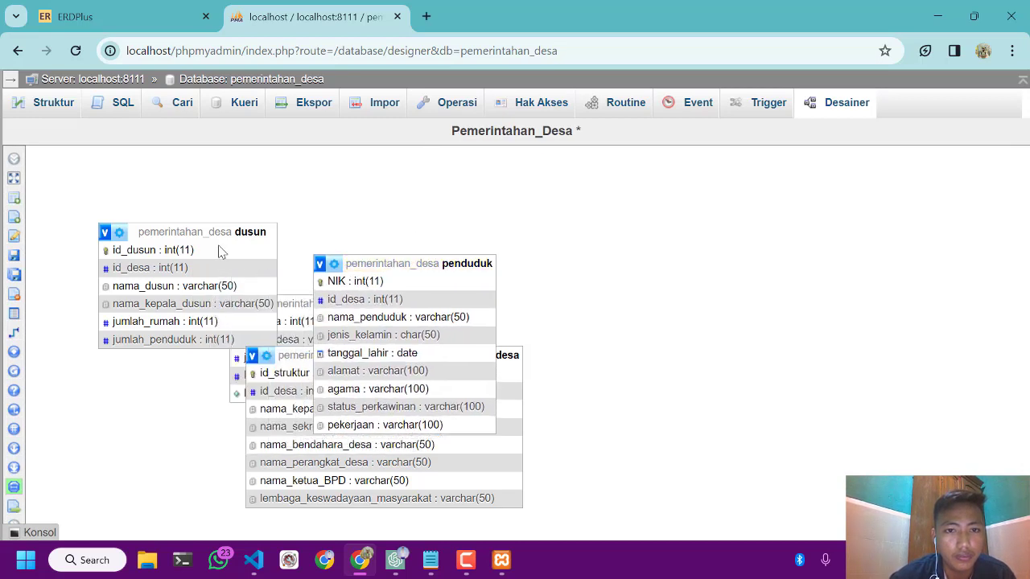
{"action": "left_click_drag", "start_coordinate": [219, 247], "coordinate": [304, 254]}
{"action": "left_click_drag", "start_coordinate": [388, 268], "coordinate": [426, 236]}
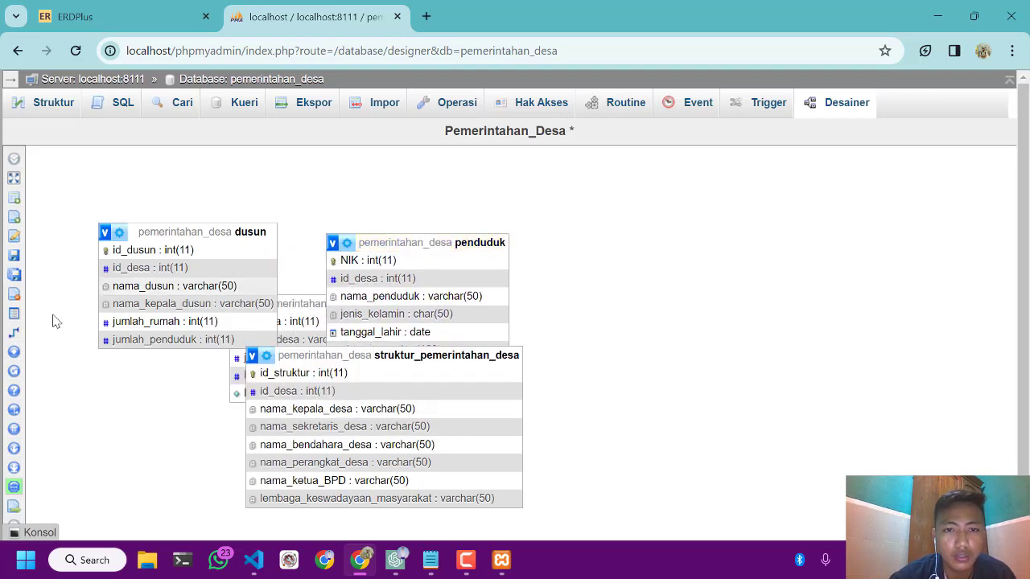
Create a foreign key relationship from id_desa in dusun to NIK in penduduk, with CASCADE on delete and on update
{"action": "mouse_move", "coordinate": [52, 322]}
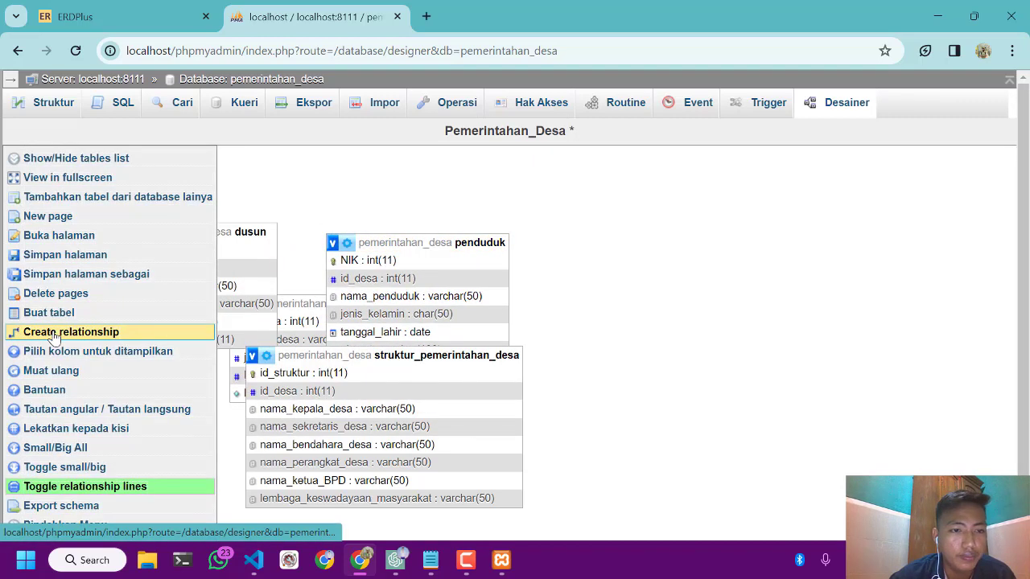
{"action": "left_click", "coordinate": [53, 336]}
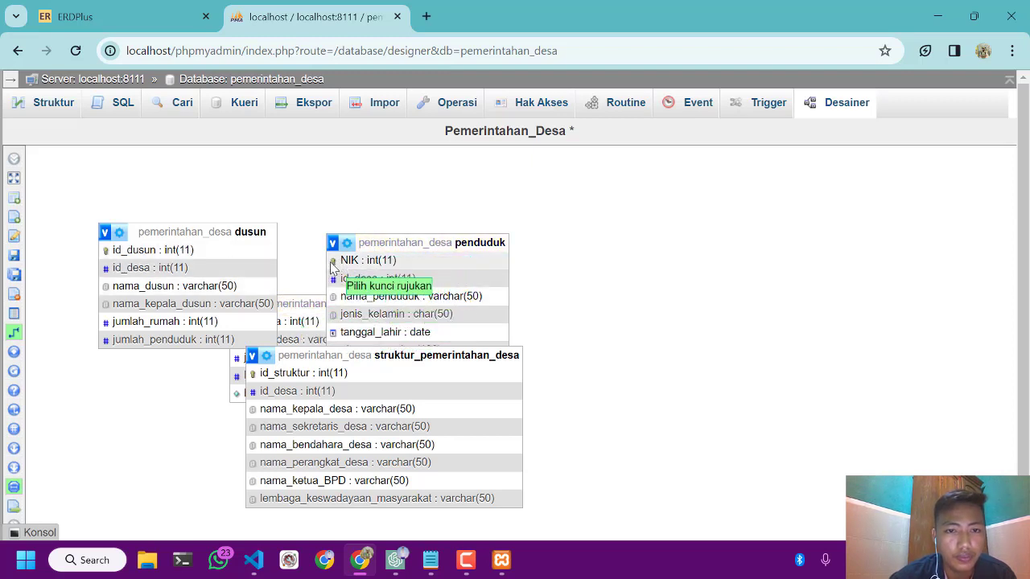
{"action": "left_click", "coordinate": [183, 270]}
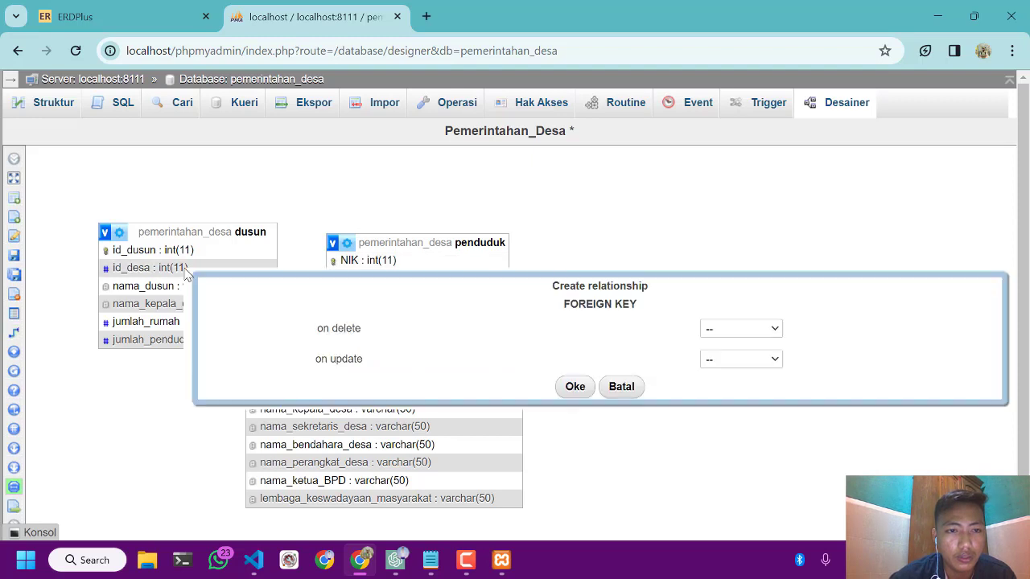
{"action": "left_click", "coordinate": [719, 331]}
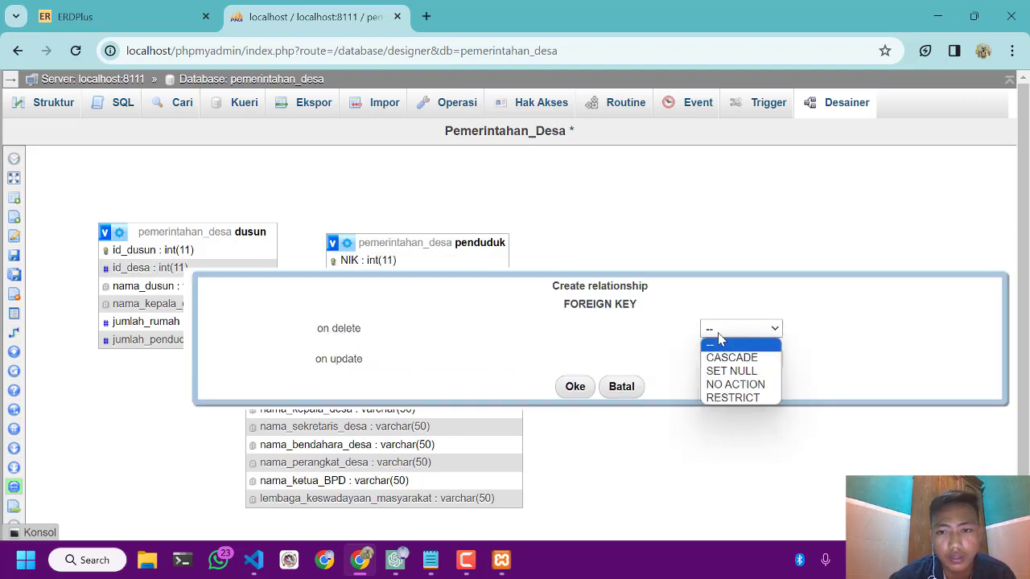
{"action": "left_click", "coordinate": [731, 358]}
{"action": "left_click", "coordinate": [726, 361]}
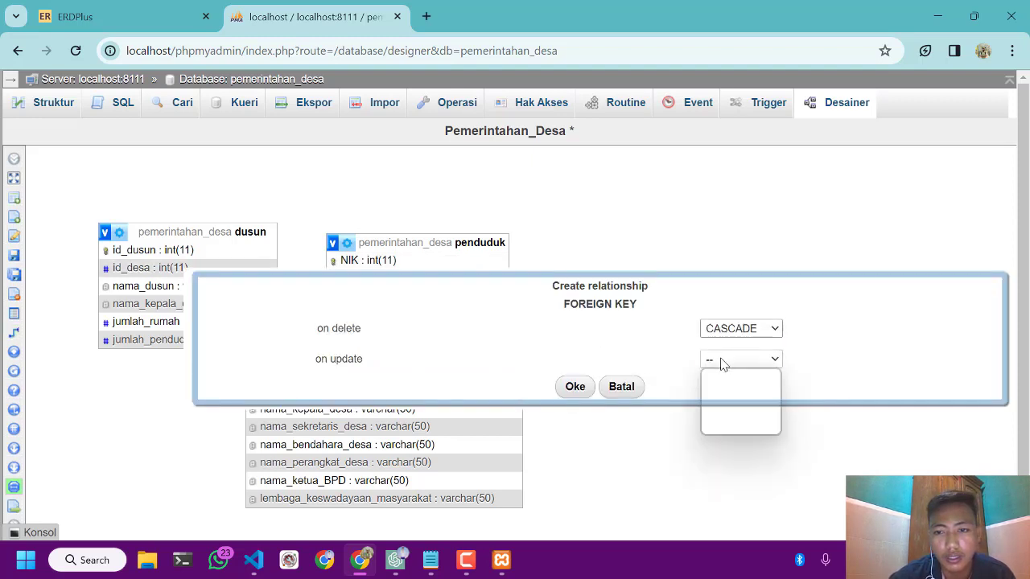
{"action": "left_click", "coordinate": [727, 388]}
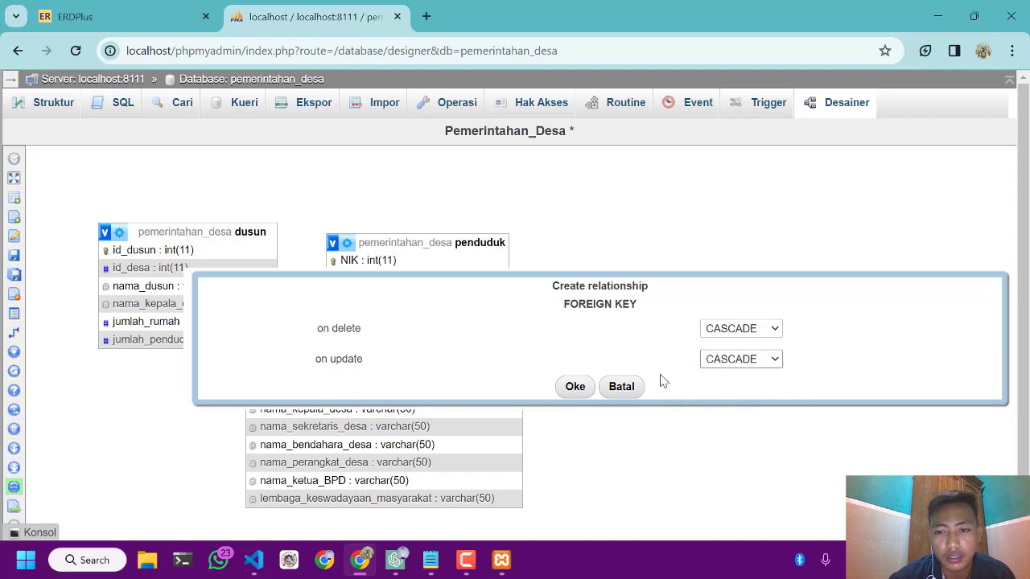
{"action": "left_click", "coordinate": [574, 386]}
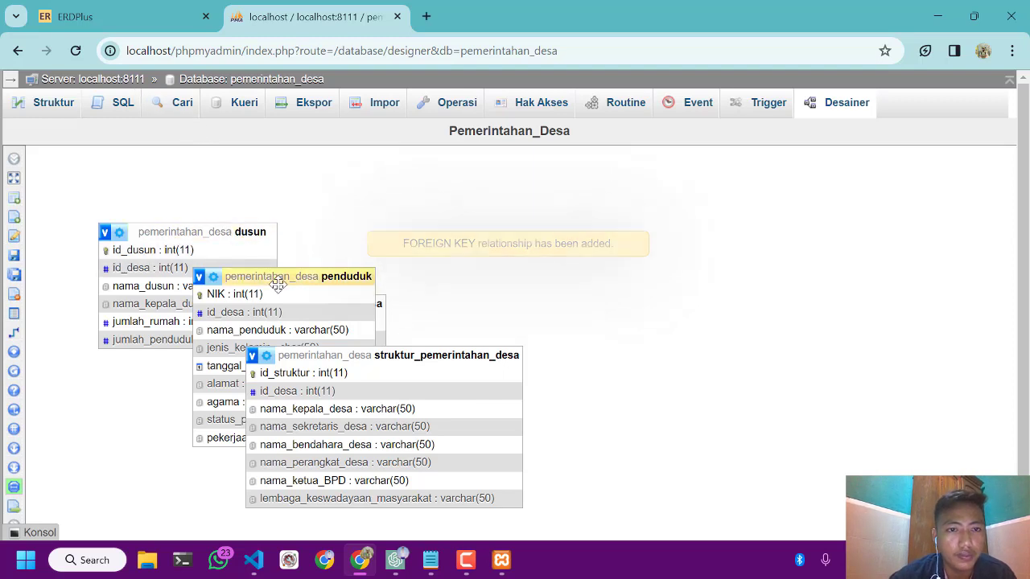
Spread the penduduk, dusun and desa tables side by side so that desa sits clear of the others
{"action": "left_click_drag", "start_coordinate": [276, 281], "coordinate": [339, 248]}
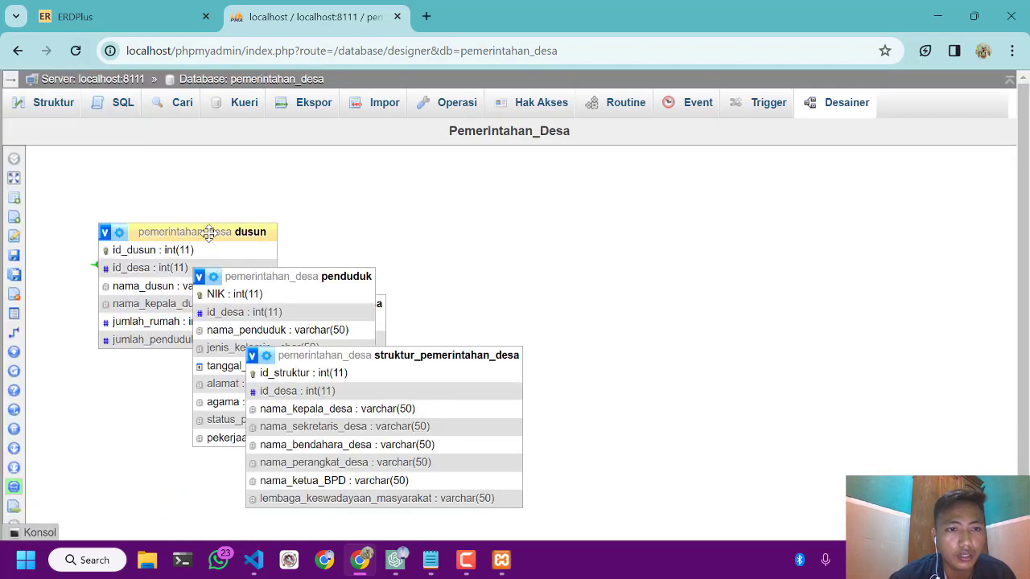
{"action": "left_click_drag", "start_coordinate": [207, 230], "coordinate": [526, 248]}
{"action": "left_click_drag", "start_coordinate": [338, 276], "coordinate": [318, 239]}
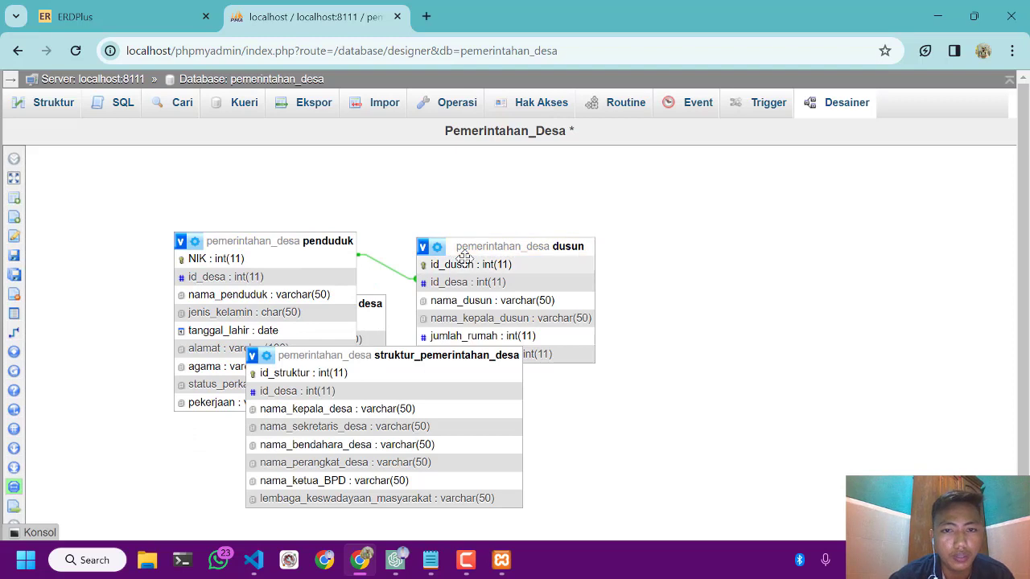
{"action": "scroll", "coordinate": [434, 271], "scroll_direction": "down", "scroll_amount": 1}
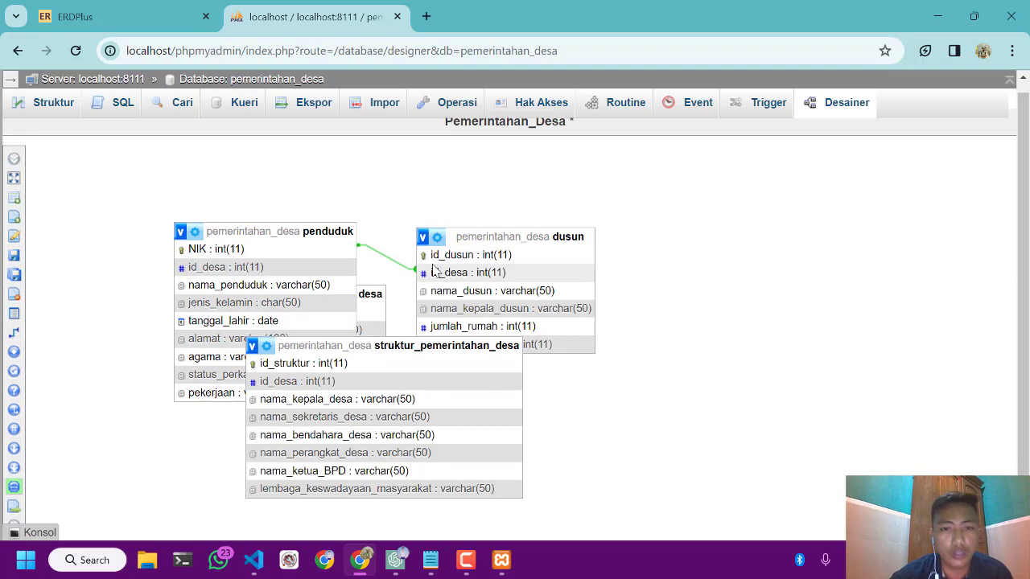
{"action": "left_click", "coordinate": [367, 290]}
{"action": "scroll", "coordinate": [367, 290], "scroll_direction": "up", "scroll_amount": 1}
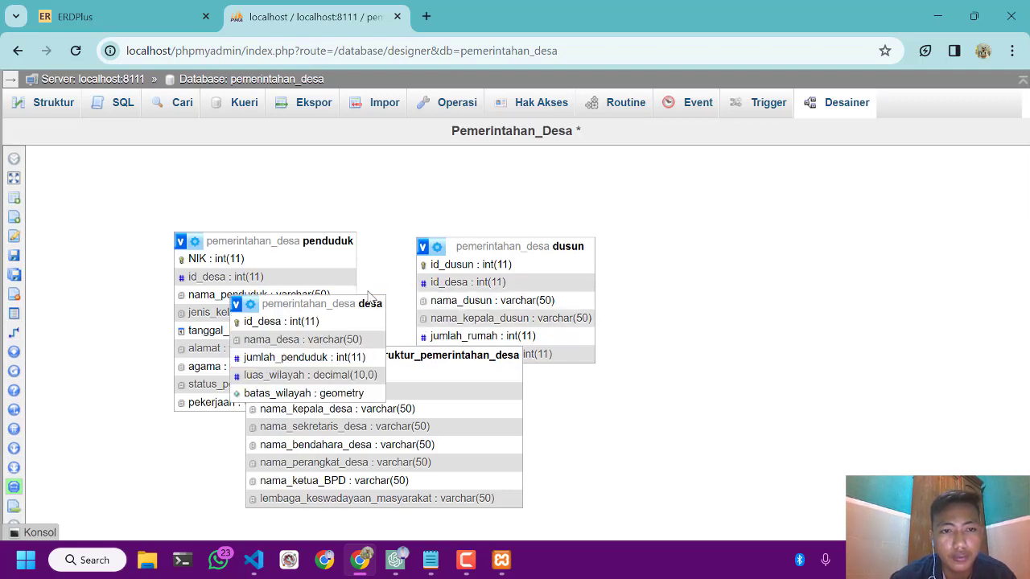
{"action": "left_click_drag", "start_coordinate": [386, 298], "coordinate": [704, 329]}
{"action": "left_click_drag", "start_coordinate": [601, 296], "coordinate": [770, 248]}
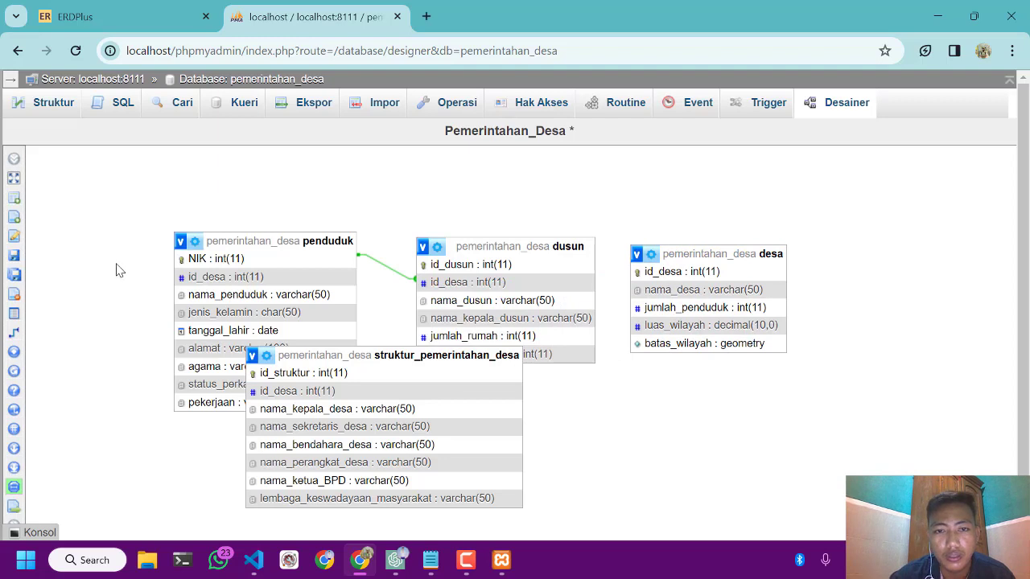
Try to create a relationship that uses nama_desa in the desa table as the foreign key
{"action": "mouse_move", "coordinate": [24, 333]}
{"action": "left_click", "coordinate": [58, 333]}
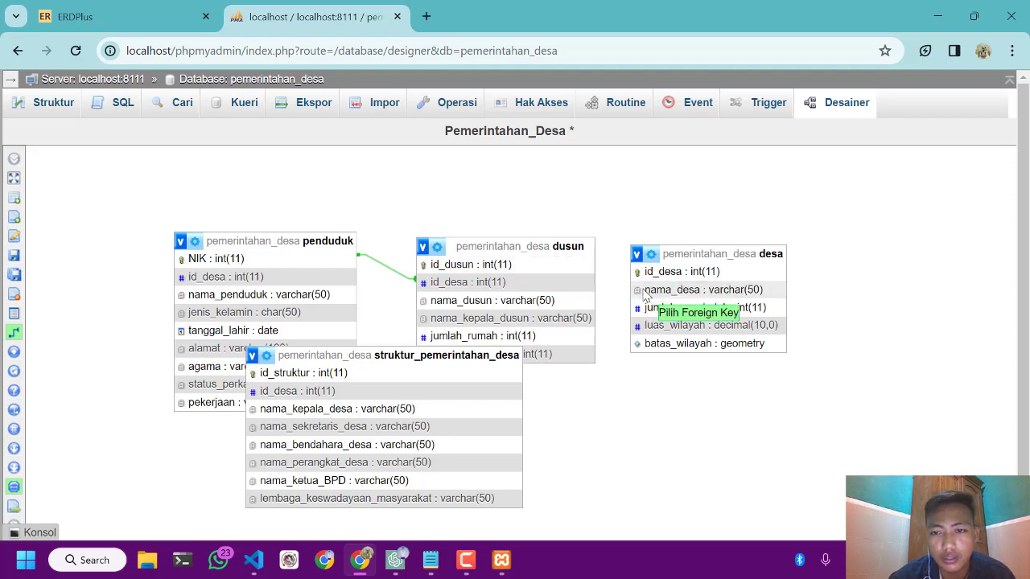
{"action": "left_click", "coordinate": [644, 295]}
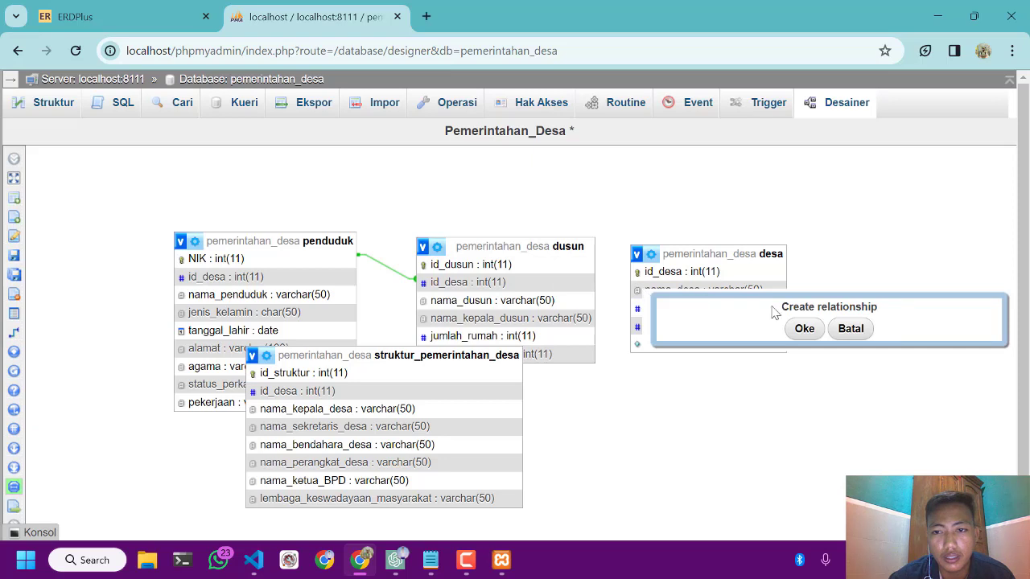
{"action": "left_click", "coordinate": [804, 329]}
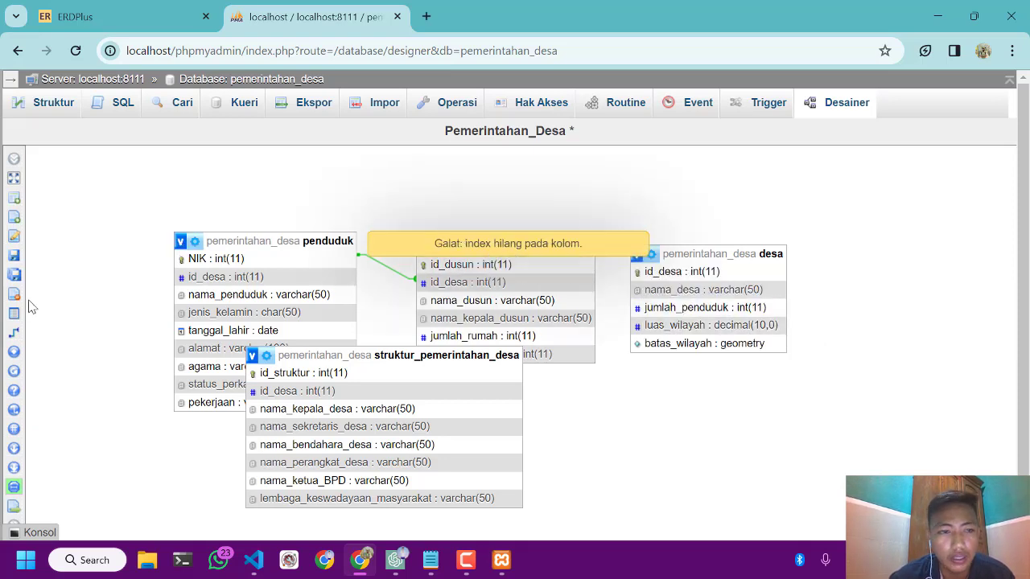
Try to create a relationship from id_dusun in dusun to nama_desa in desa
{"action": "left_click", "coordinate": [24, 333]}
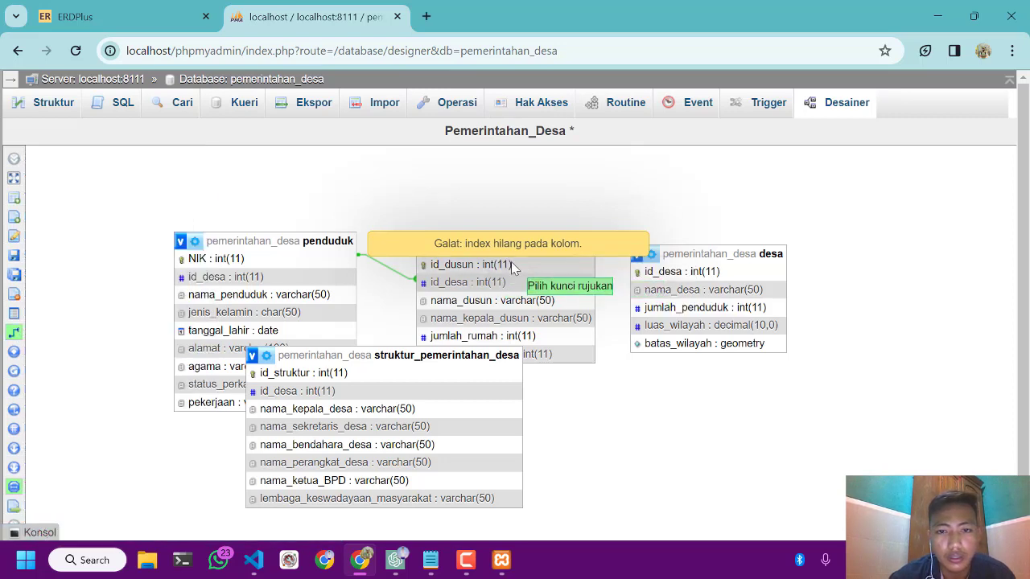
{"action": "left_click", "coordinate": [513, 268]}
{"action": "left_click", "coordinate": [652, 299]}
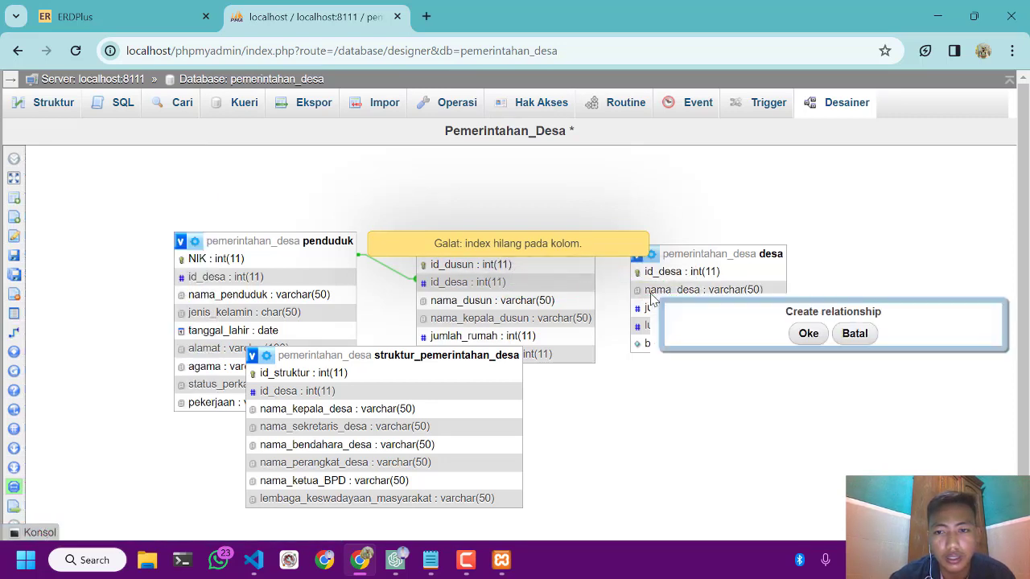
{"action": "left_click", "coordinate": [808, 333]}
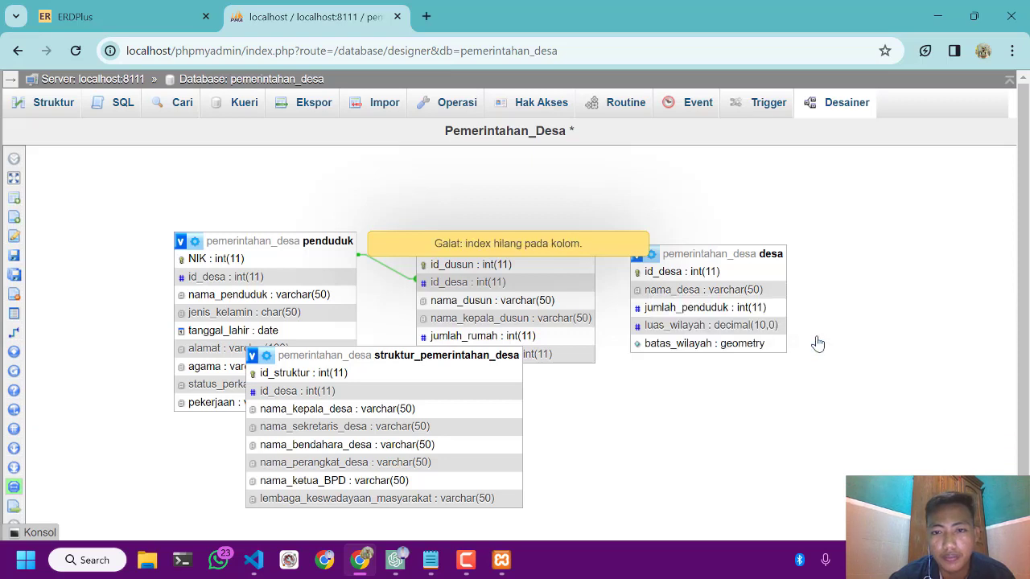
Move the struktur_pemerintahan_desa table below dusun so that it covers neither penduduk nor dusun
{"action": "scroll", "coordinate": [506, 276], "scroll_direction": "down", "scroll_amount": 1}
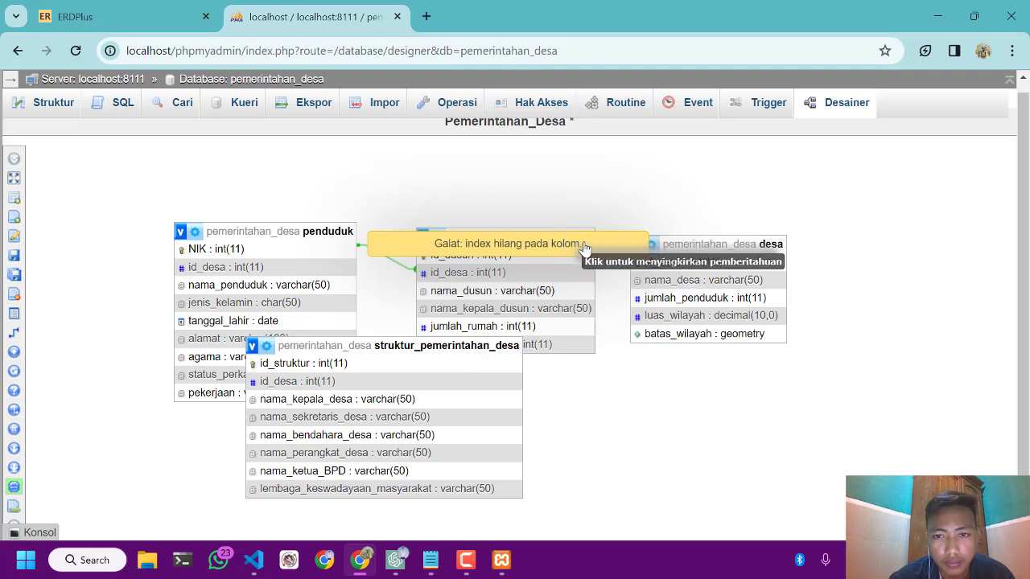
{"action": "scroll", "coordinate": [415, 346], "scroll_direction": "up", "scroll_amount": 1}
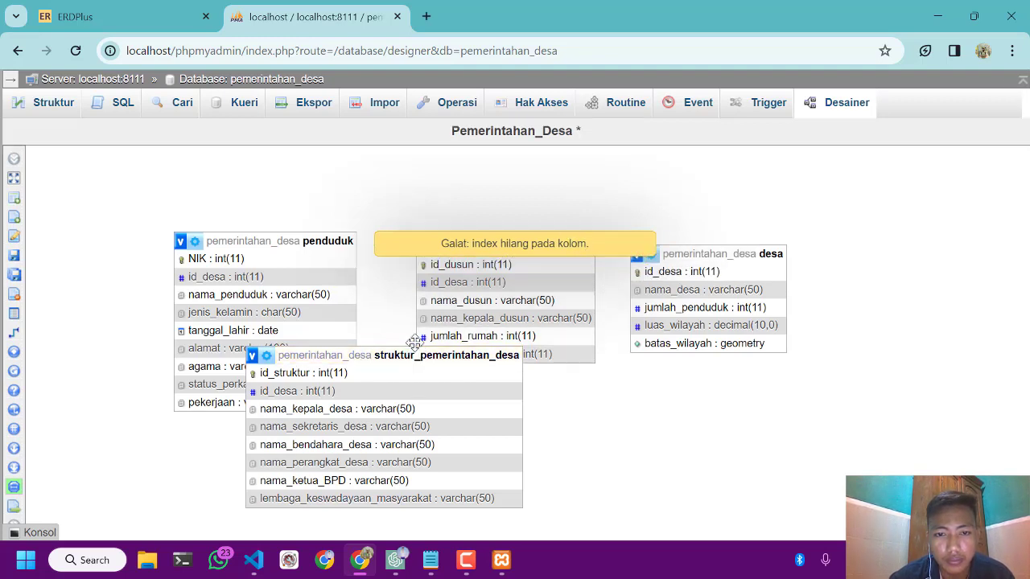
{"action": "left_click_drag", "start_coordinate": [415, 352], "coordinate": [525, 418]}
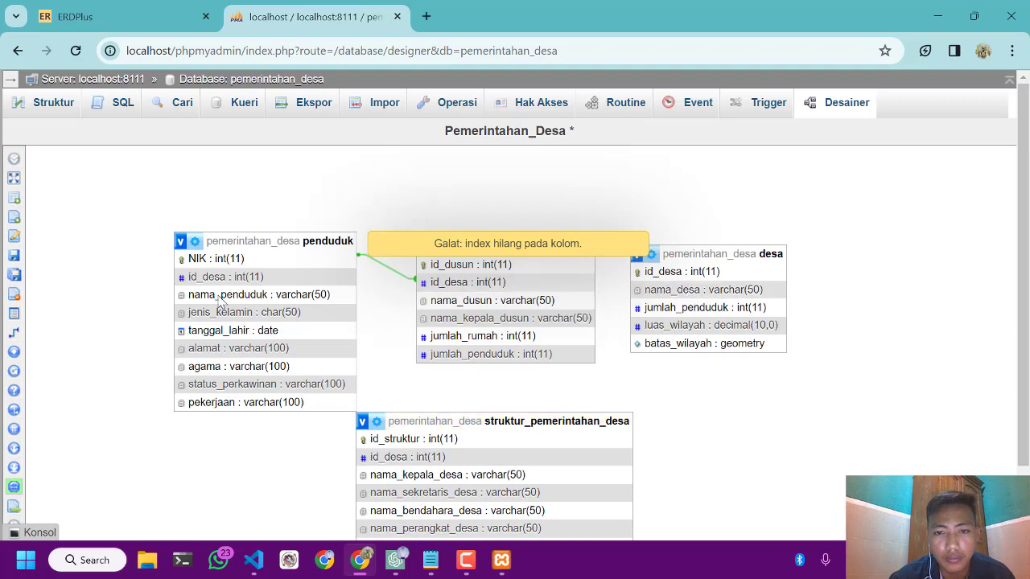
Try to create a foreign key relationship from id_desa in desa to id_desa in dusun, with CASCADE on delete and on update
{"action": "mouse_move", "coordinate": [16, 340]}
{"action": "left_click", "coordinate": [55, 336]}
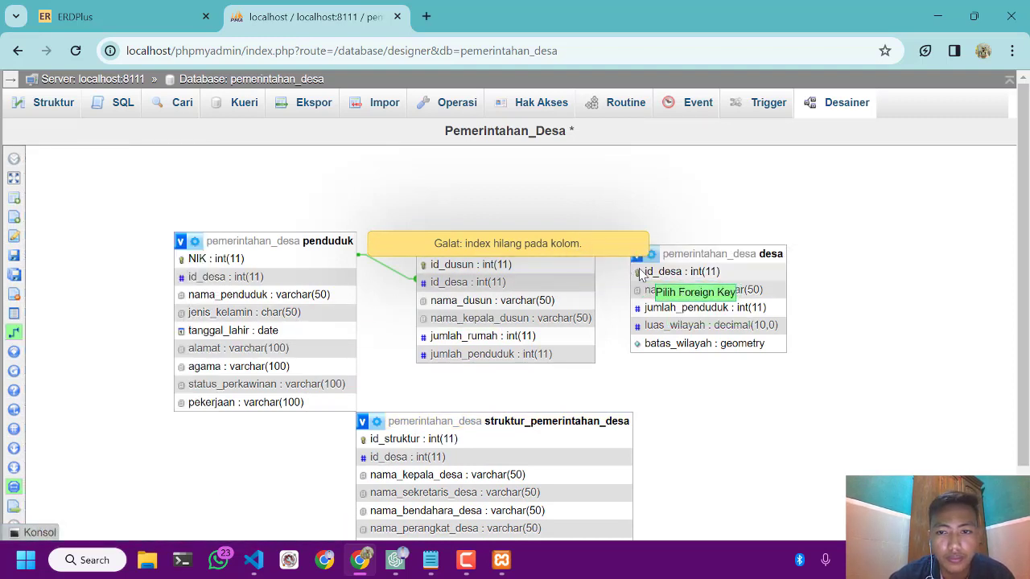
{"action": "left_click", "coordinate": [563, 282]}
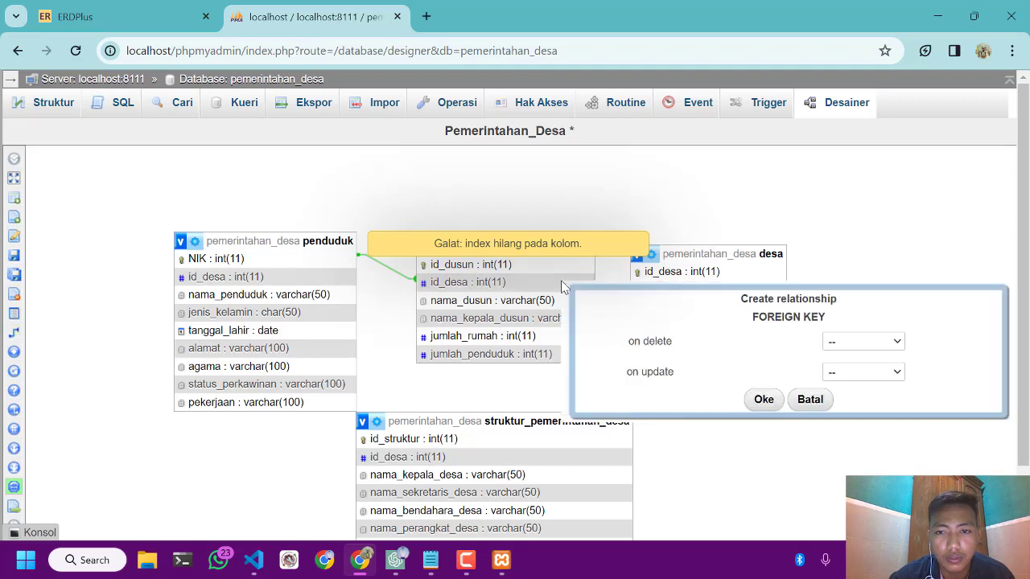
{"action": "left_click", "coordinate": [853, 342]}
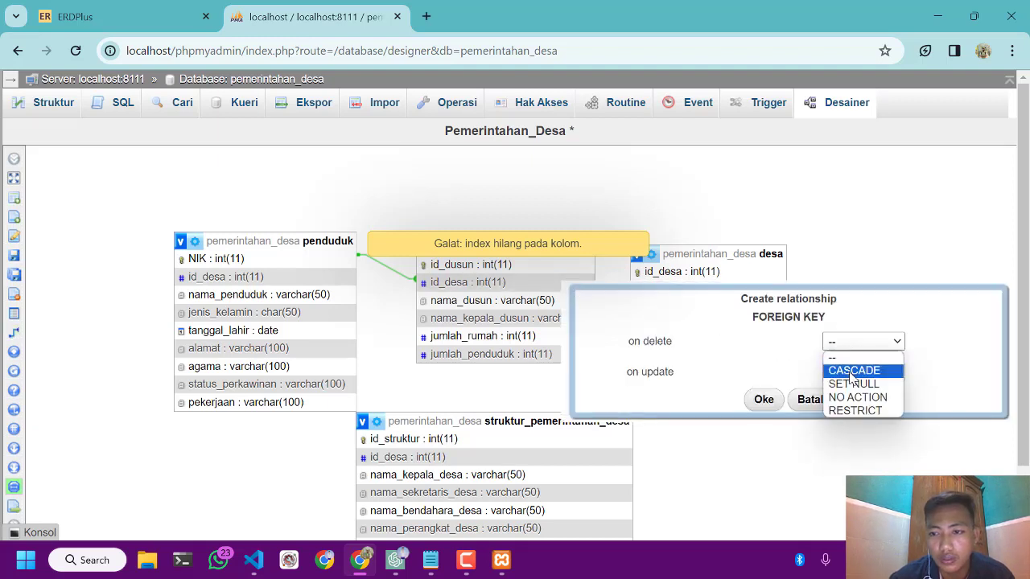
{"action": "left_click", "coordinate": [853, 369]}
{"action": "left_click", "coordinate": [853, 373]}
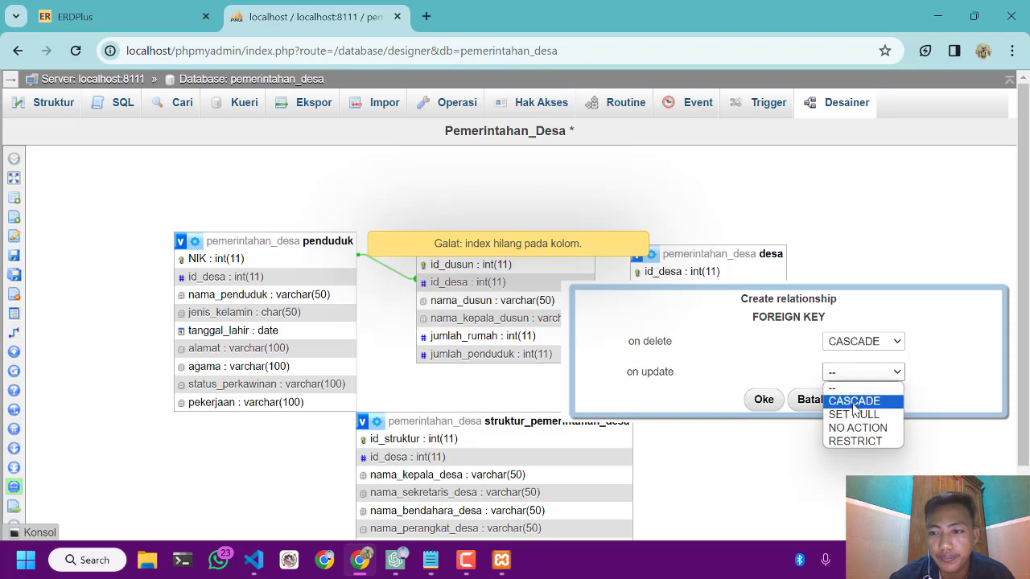
{"action": "left_click", "coordinate": [855, 401]}
{"action": "left_click", "coordinate": [760, 402]}
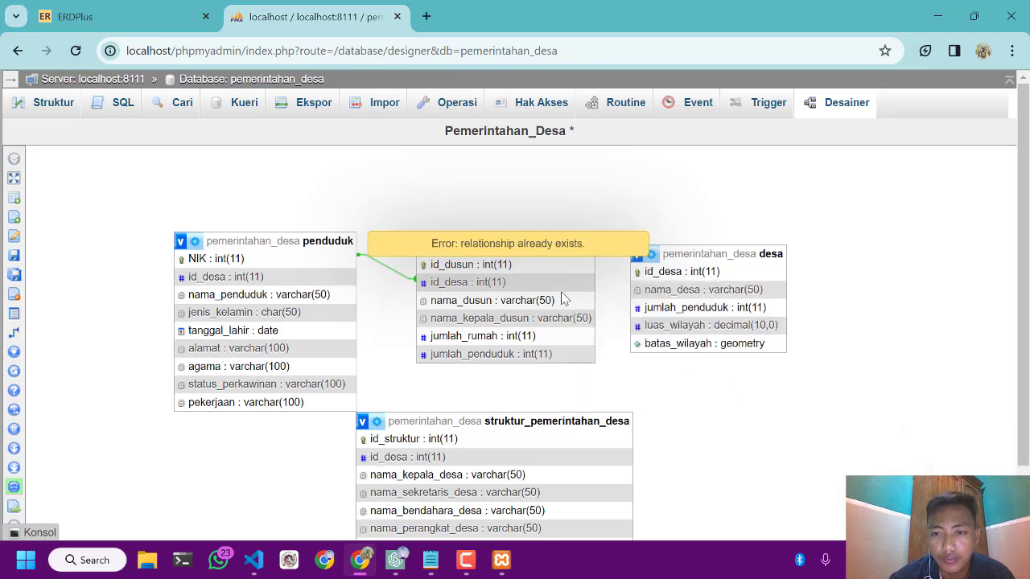
Reload the designer page and spread the penduduk, desa and struktur_pemerintahan_desa tables apart
{"action": "left_click", "coordinate": [75, 51]}
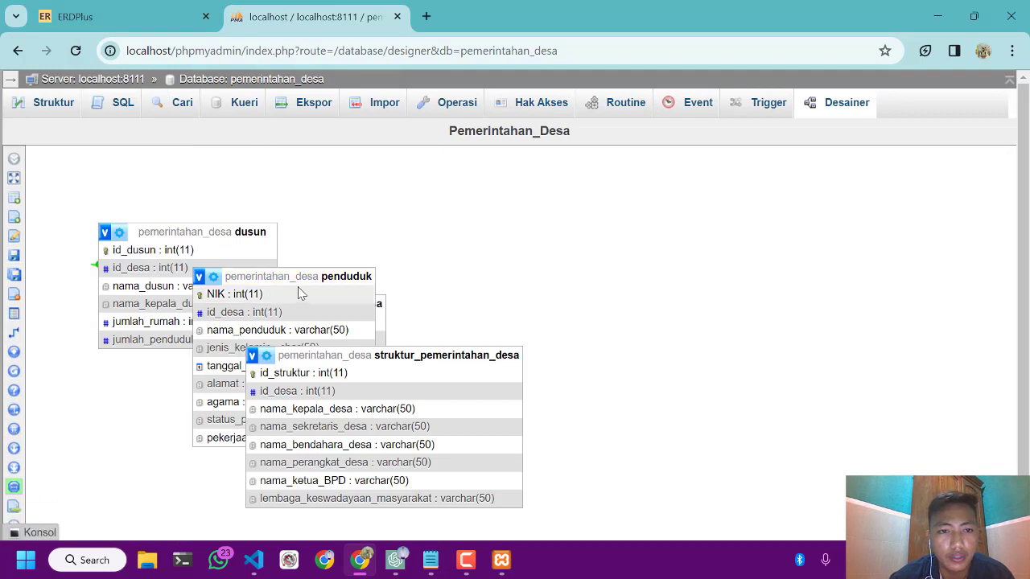
{"action": "left_click_drag", "start_coordinate": [308, 281], "coordinate": [651, 232]}
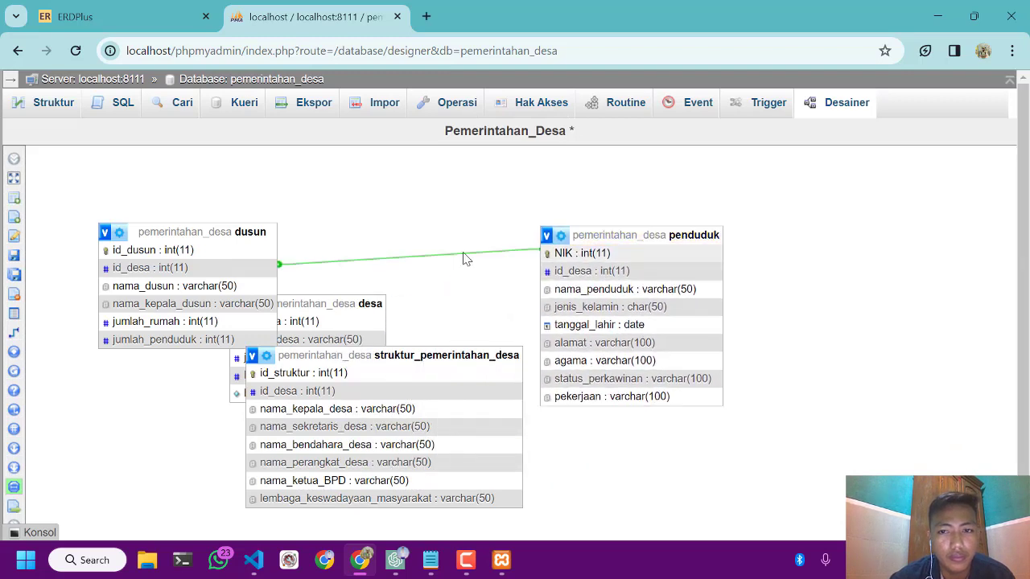
{"action": "left_click_drag", "start_coordinate": [364, 302], "coordinate": [459, 272]}
{"action": "left_click", "coordinate": [459, 272]}
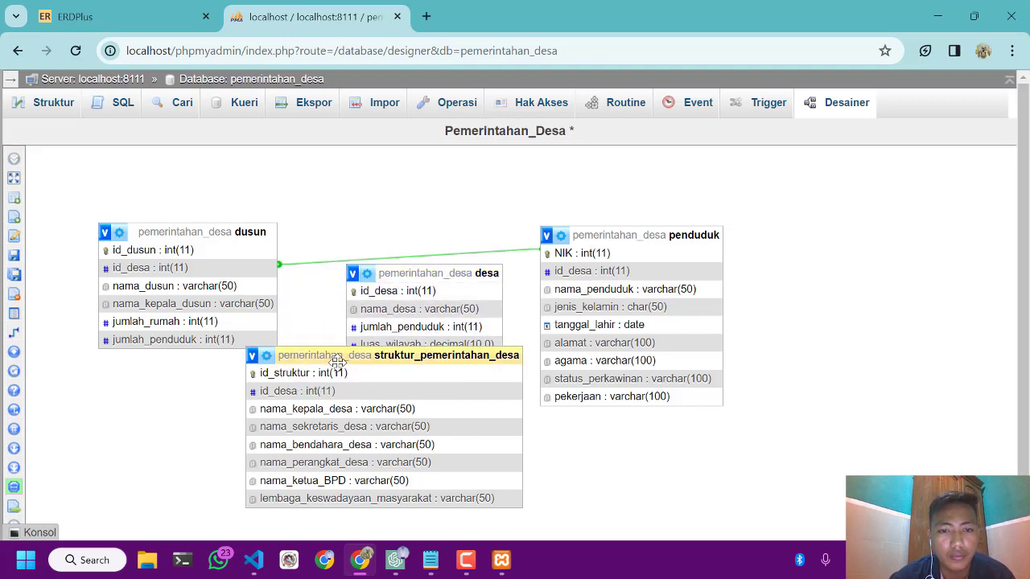
{"action": "left_click_drag", "start_coordinate": [338, 363], "coordinate": [291, 422]}
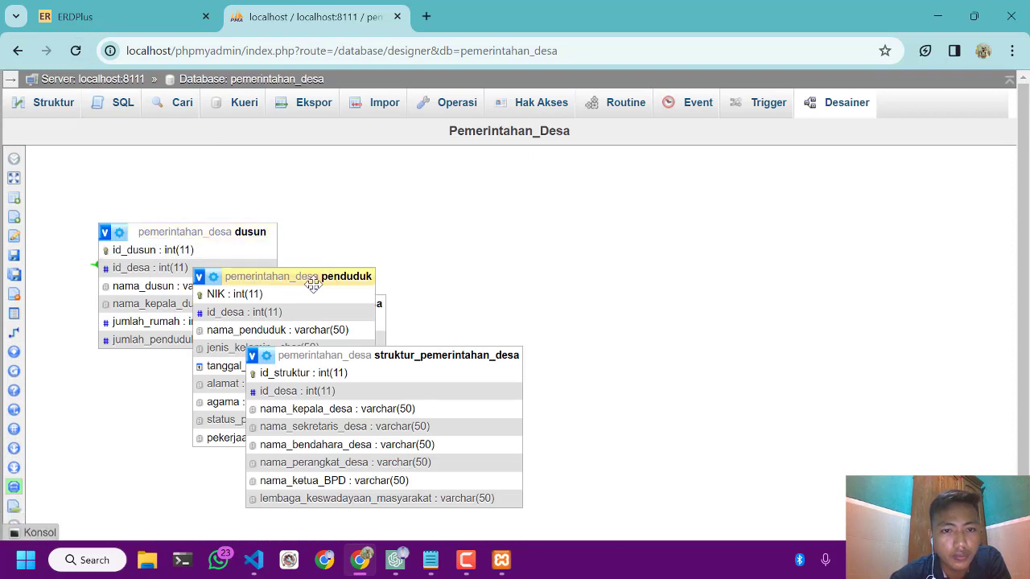
Move the penduduk table to the right of struktur_pemerintahan_desa and the desa table into the free space below dusun
{"action": "left_click", "coordinate": [313, 285]}
{"action": "left_click_drag", "start_coordinate": [358, 276], "coordinate": [645, 334]}
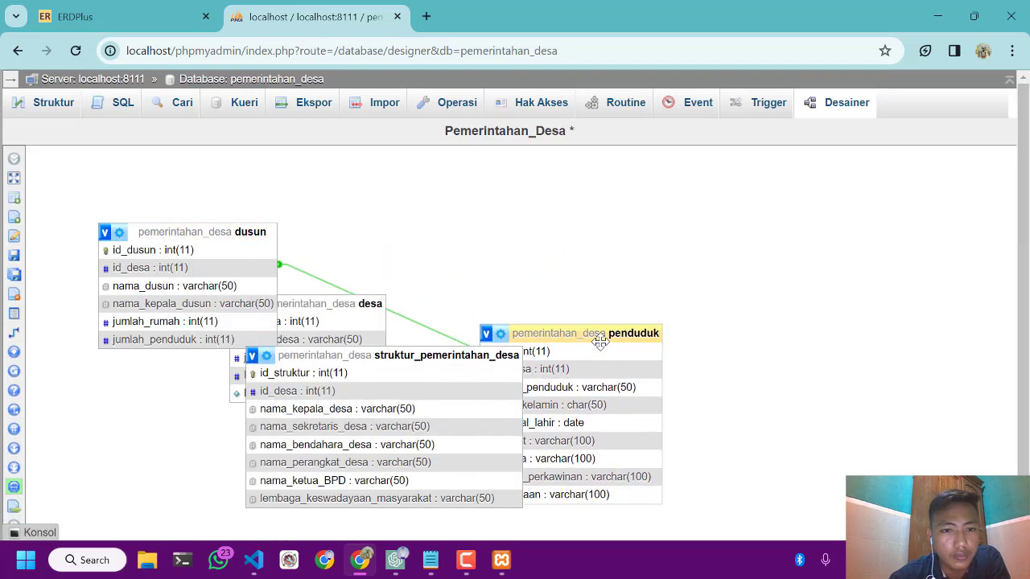
{"action": "left_click_drag", "start_coordinate": [377, 307], "coordinate": [354, 304]}
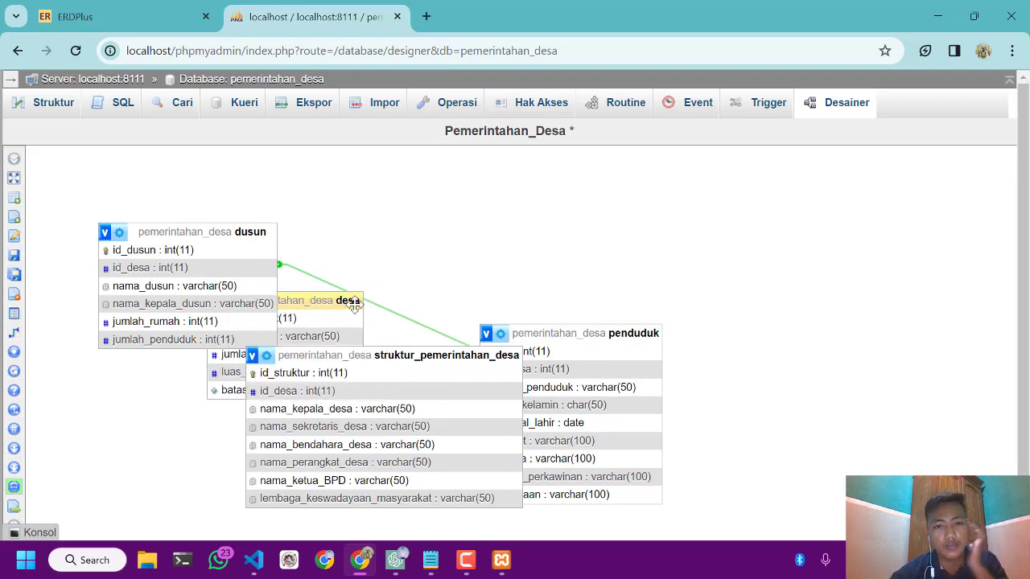
{"action": "left_click", "coordinate": [361, 303]}
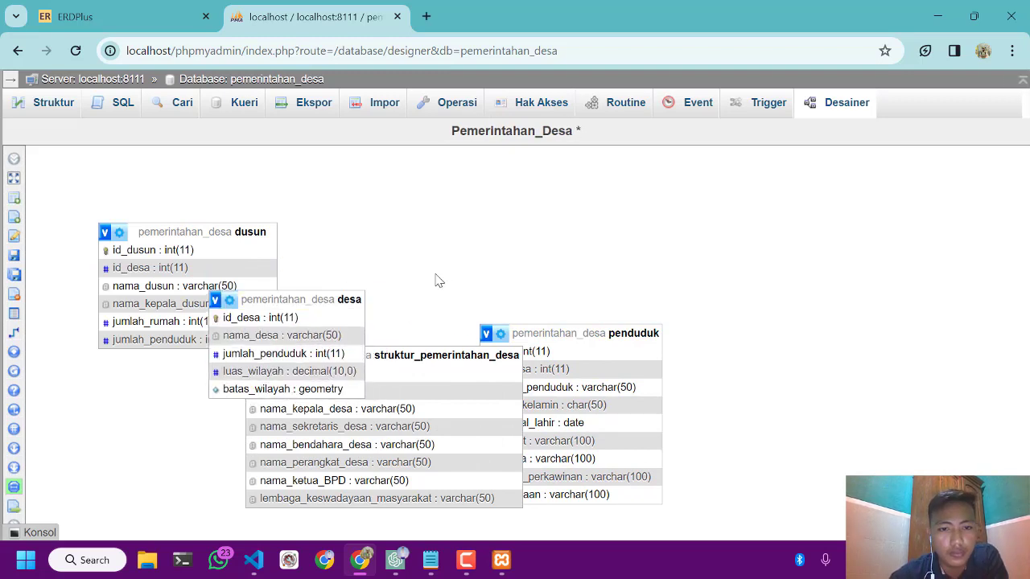
{"action": "left_click_drag", "start_coordinate": [435, 273], "coordinate": [354, 292]}
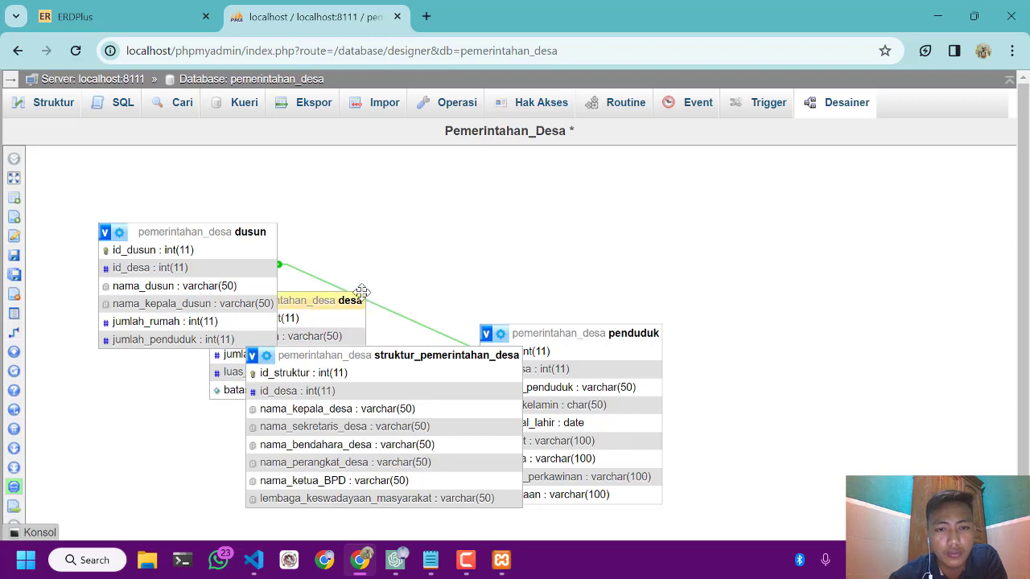
{"action": "left_click", "coordinate": [361, 292]}
{"action": "left_click_drag", "start_coordinate": [357, 300], "coordinate": [199, 412]}
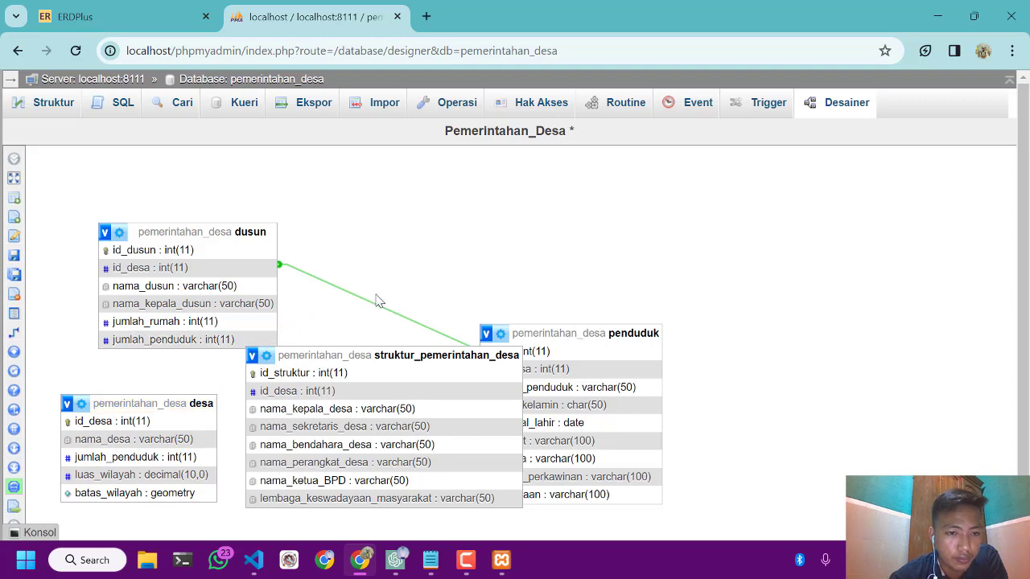
Create a foreign key relationship from id_desa in desa to id_desa in struktur_pemerintahan_desa, with CASCADE on delete and on update
{"action": "mouse_move", "coordinate": [7, 345]}
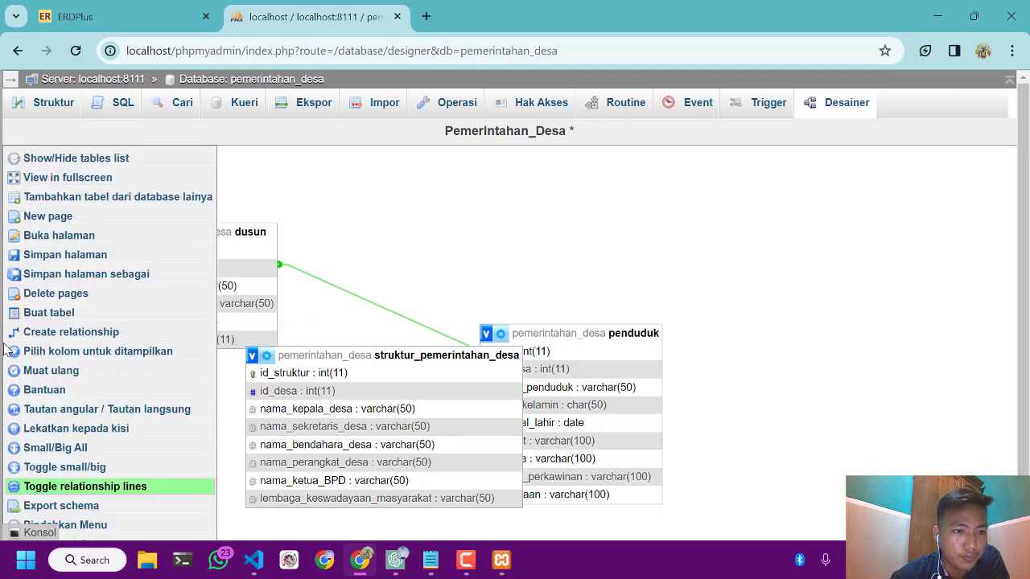
{"action": "left_click", "coordinate": [32, 332]}
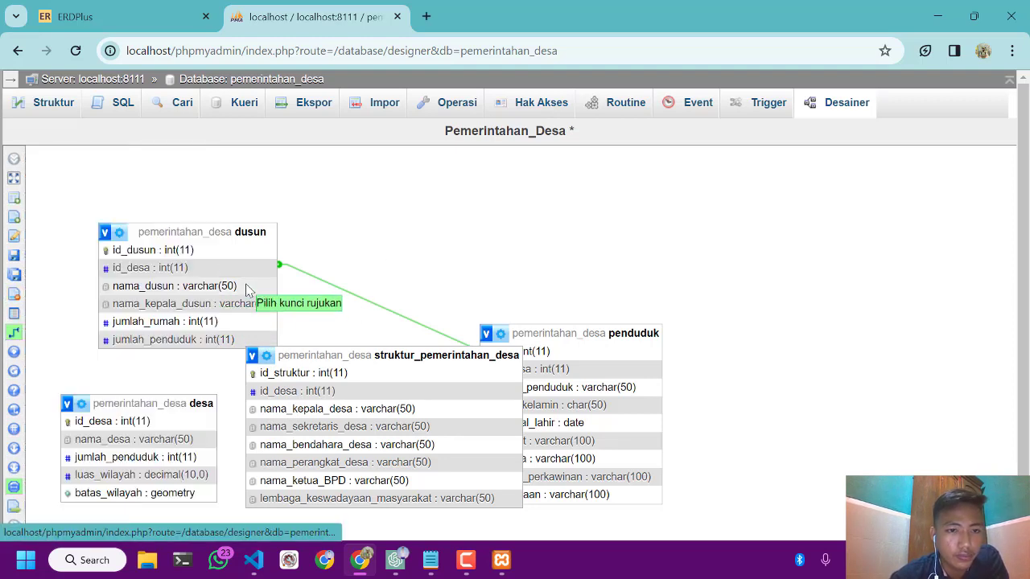
{"action": "left_click", "coordinate": [134, 427]}
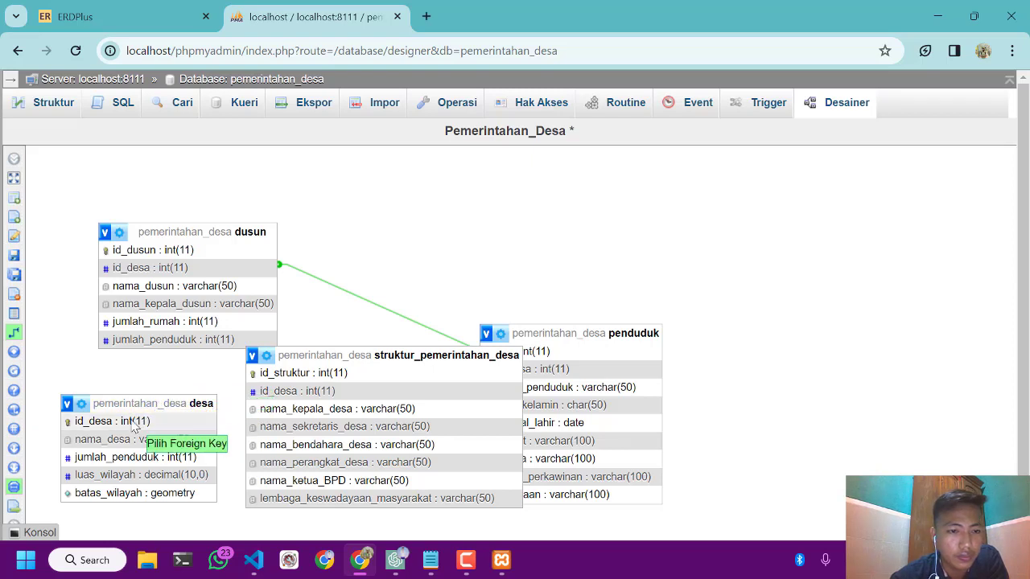
{"action": "left_click", "coordinate": [269, 396]}
{"action": "left_click", "coordinate": [744, 452]}
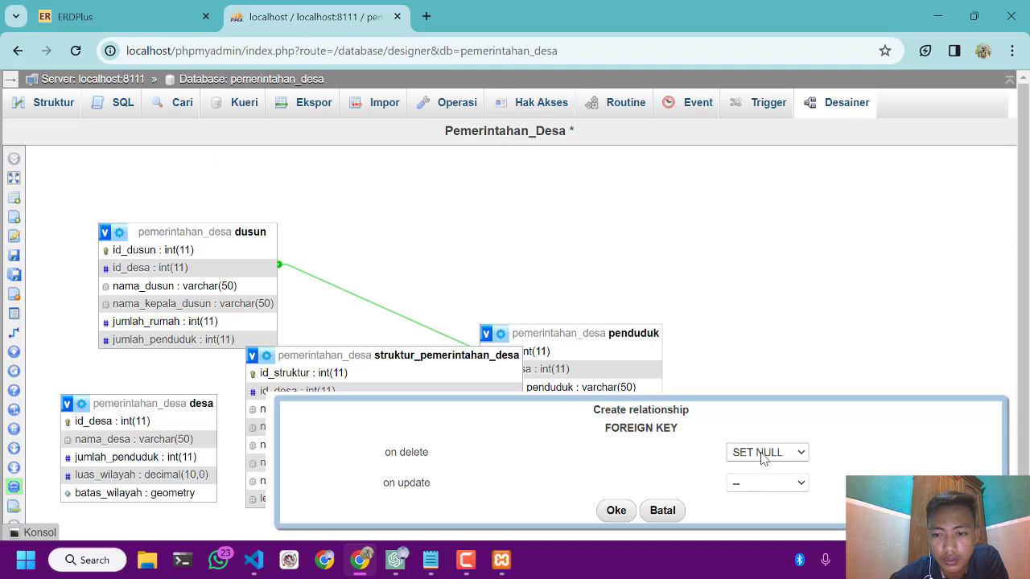
{"action": "left_click", "coordinate": [763, 453]}
{"action": "left_click", "coordinate": [744, 468]}
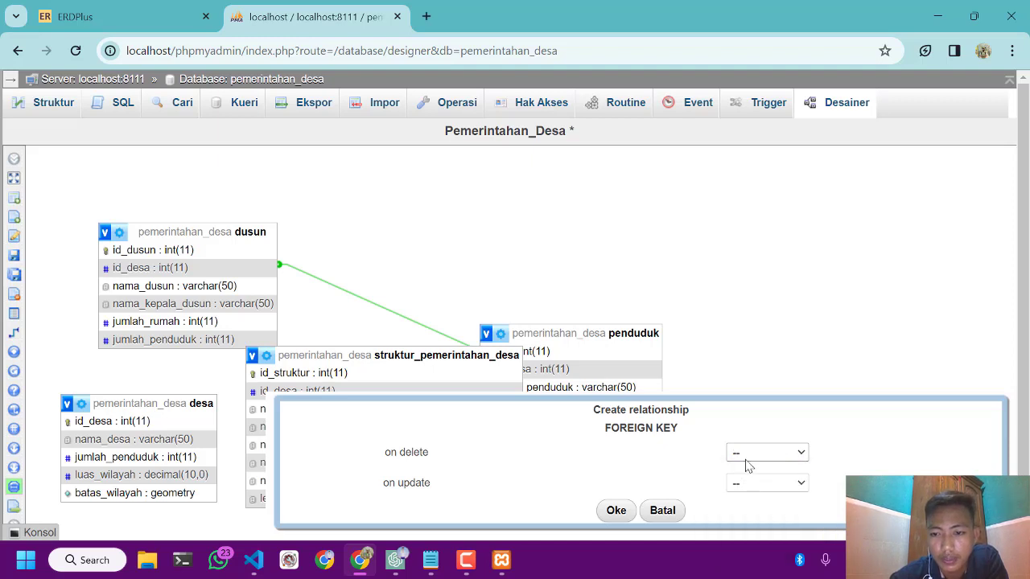
{"action": "left_click", "coordinate": [749, 457]}
{"action": "left_click", "coordinate": [747, 475]}
{"action": "left_click", "coordinate": [747, 460]}
{"action": "left_click", "coordinate": [752, 473]}
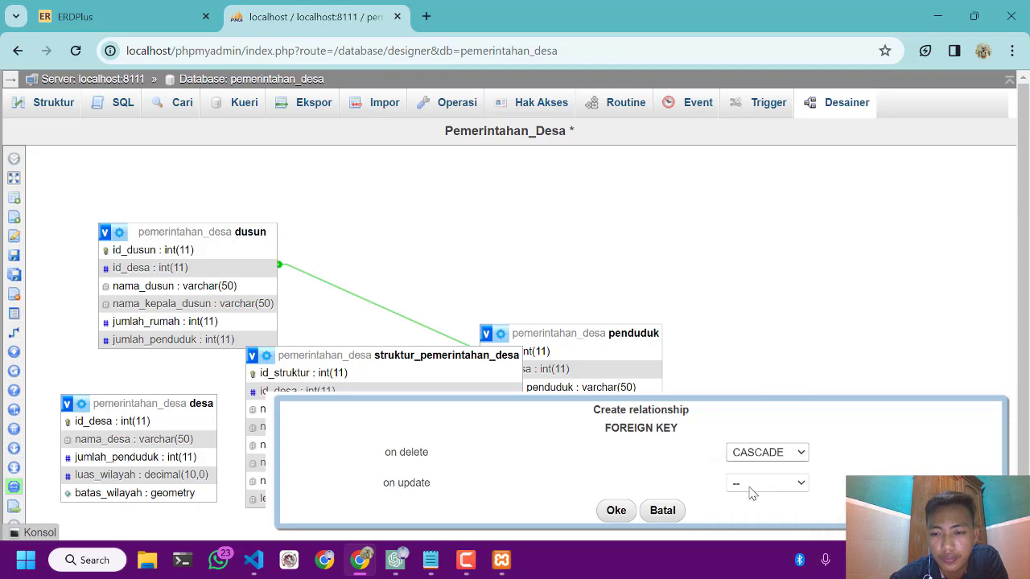
{"action": "left_click", "coordinate": [748, 487]}
{"action": "left_click", "coordinate": [759, 424]}
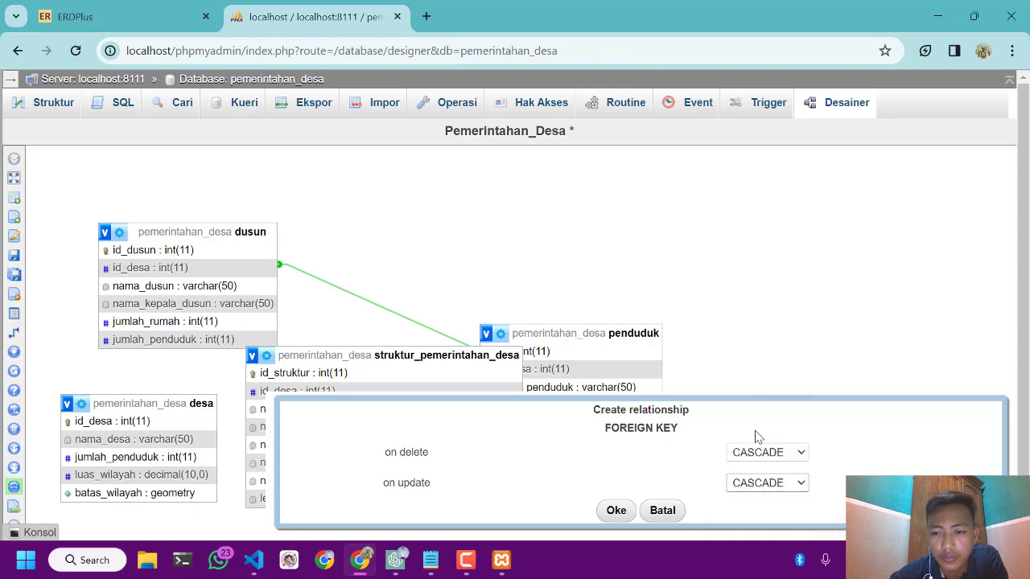
{"action": "left_click", "coordinate": [615, 510]}
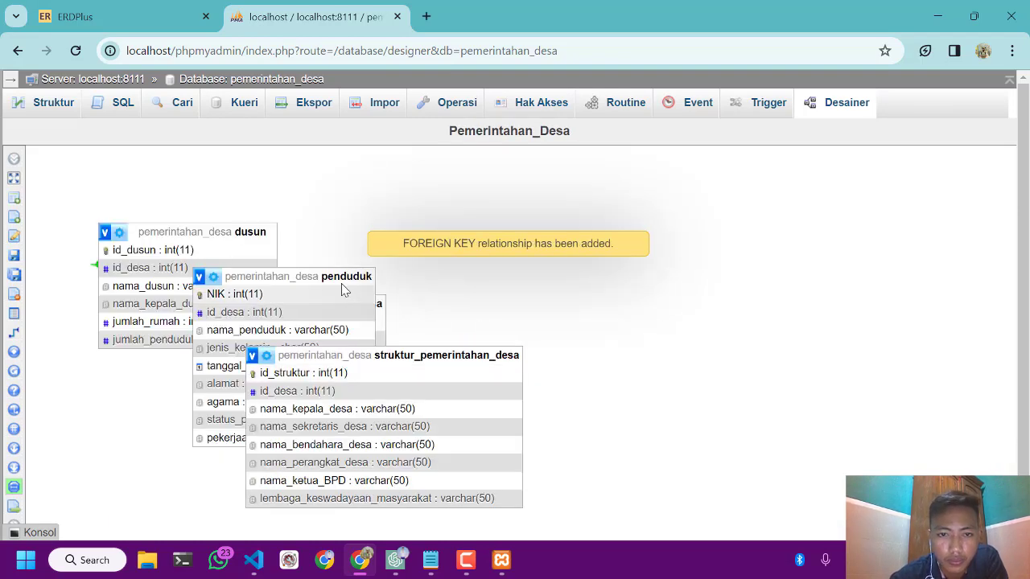
Reload the designer page, spread penduduk and struktur_pemerintahan_desa apart, and place the desa table between dusun and penduduk
{"action": "left_click", "coordinate": [76, 50]}
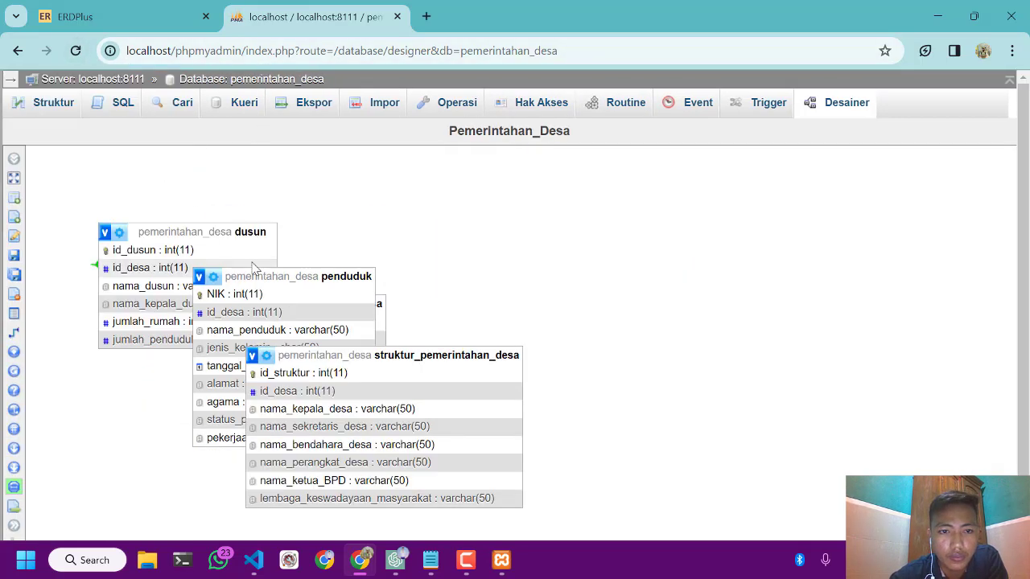
{"action": "left_click_drag", "start_coordinate": [266, 277], "coordinate": [326, 257]}
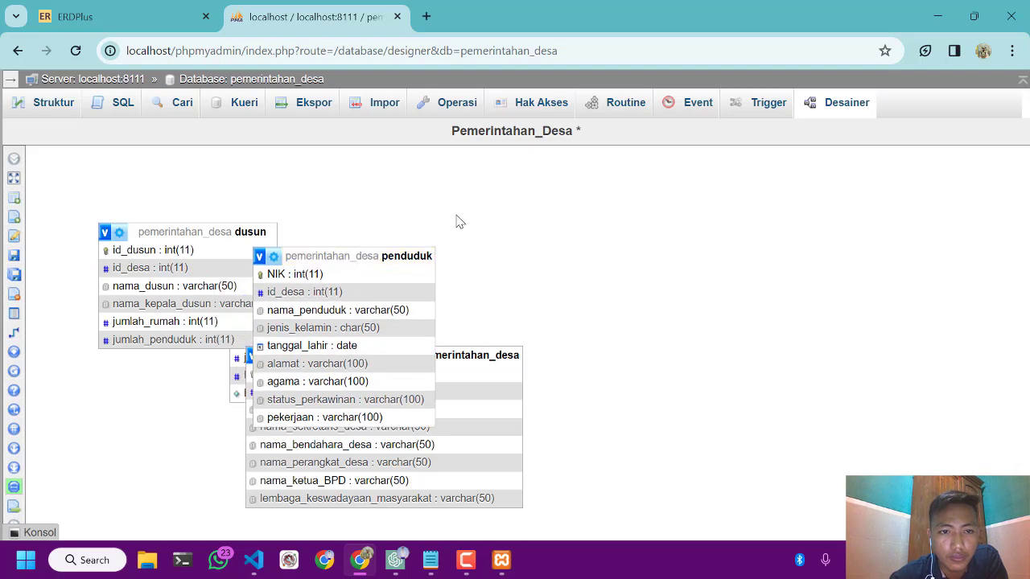
{"action": "left_click_drag", "start_coordinate": [434, 245], "coordinate": [459, 230]}
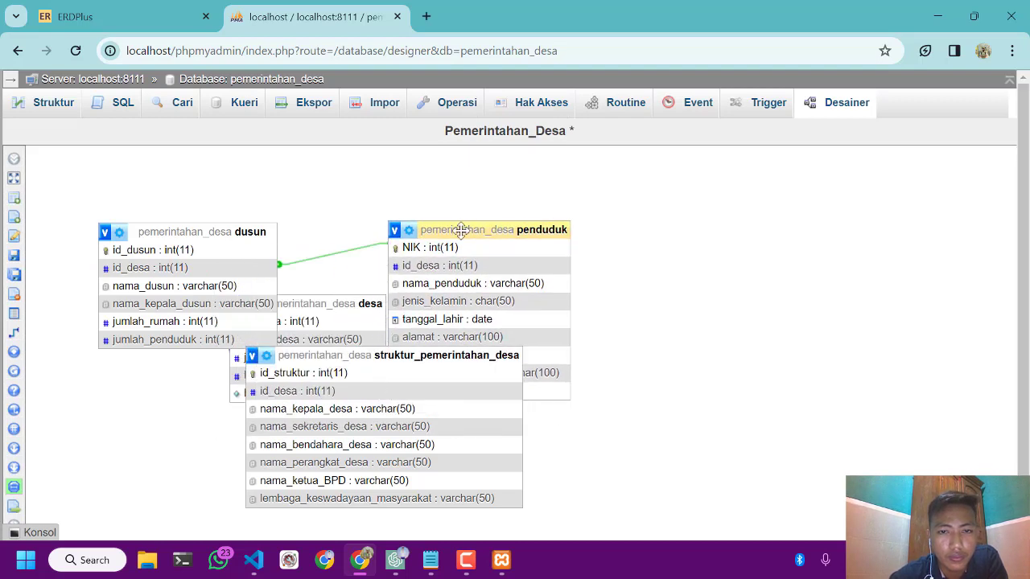
{"action": "left_click_drag", "start_coordinate": [354, 306], "coordinate": [197, 408]}
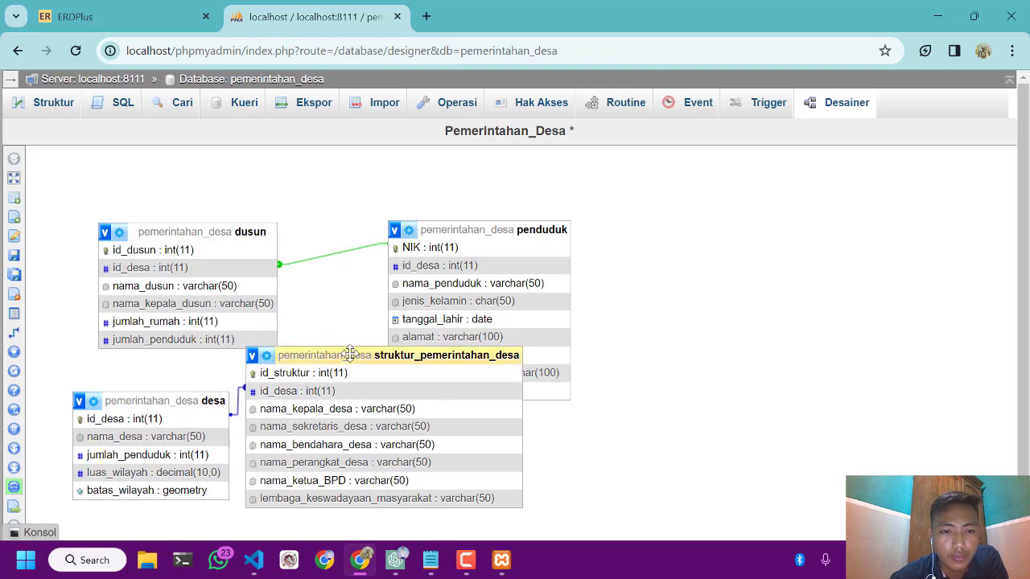
{"action": "left_click_drag", "start_coordinate": [350, 355], "coordinate": [418, 413]}
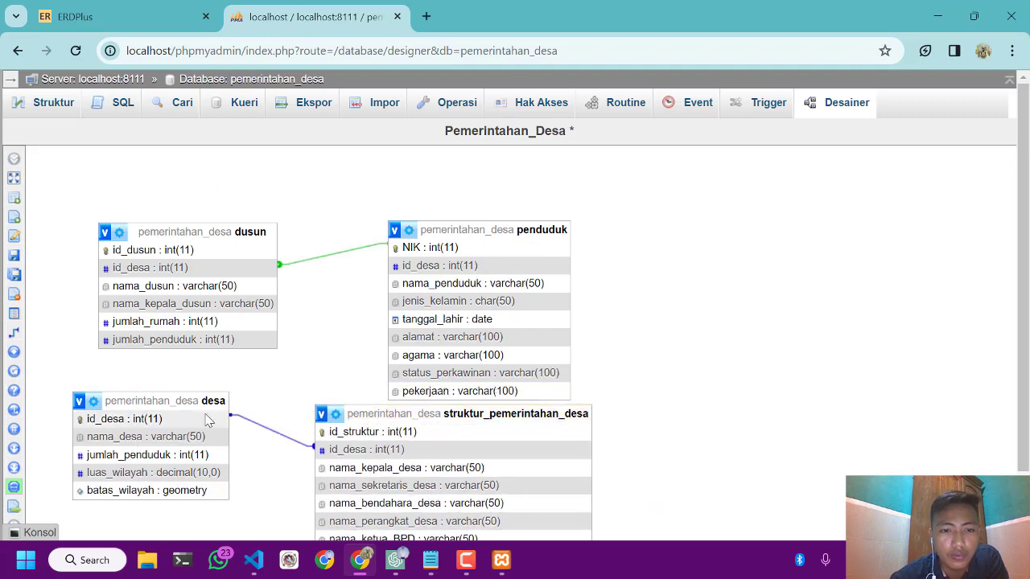
{"action": "left_click_drag", "start_coordinate": [204, 397], "coordinate": [434, 252]}
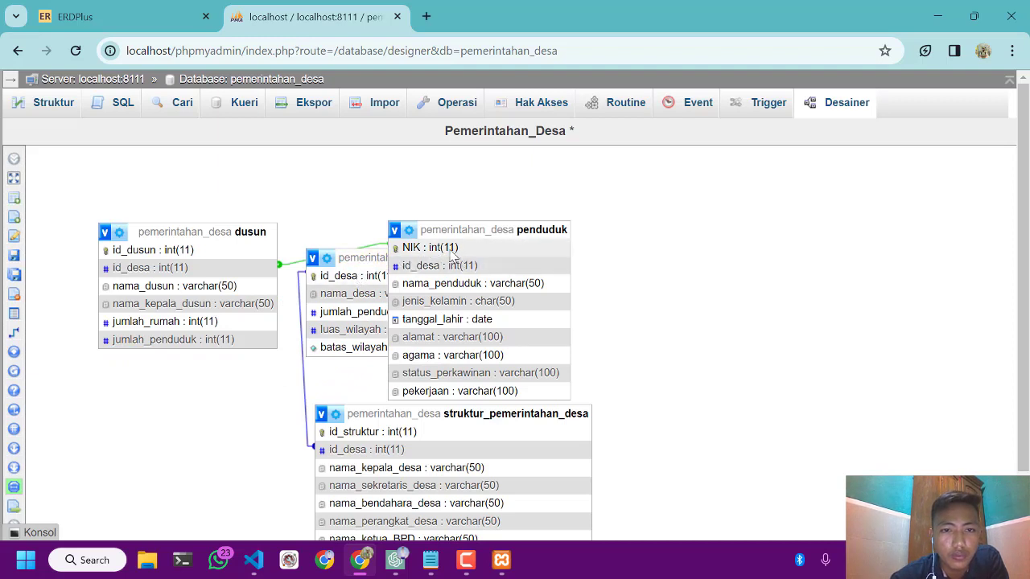
{"action": "left_click_drag", "start_coordinate": [354, 258], "coordinate": [355, 284]}
Move desa below dusun and create a foreign key relationship from id_dusun in dusun to id_desa in desa, with CASCADE on delete and update
{"action": "mouse_move", "coordinate": [16, 332]}
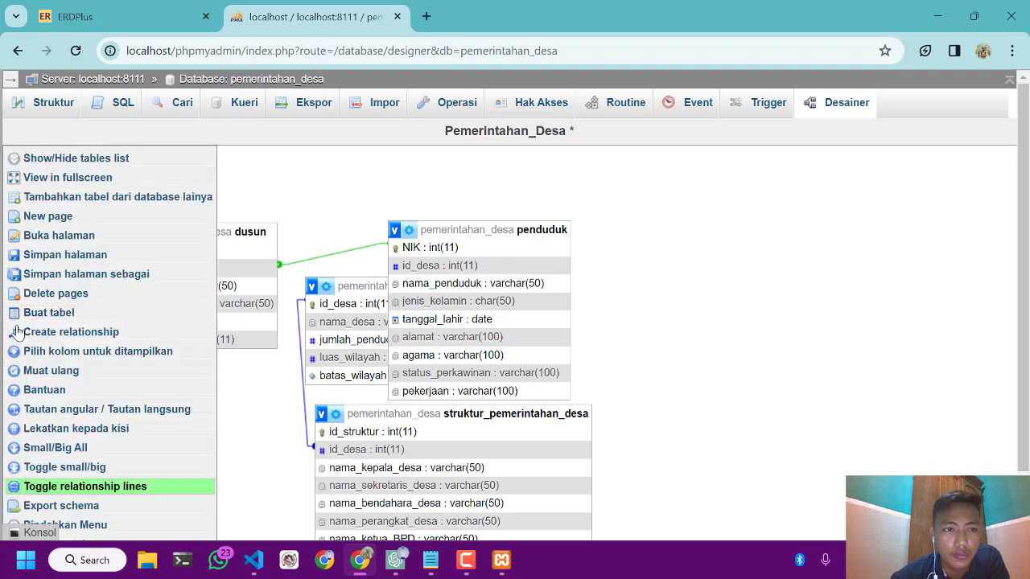
{"action": "left_click", "coordinate": [17, 332]}
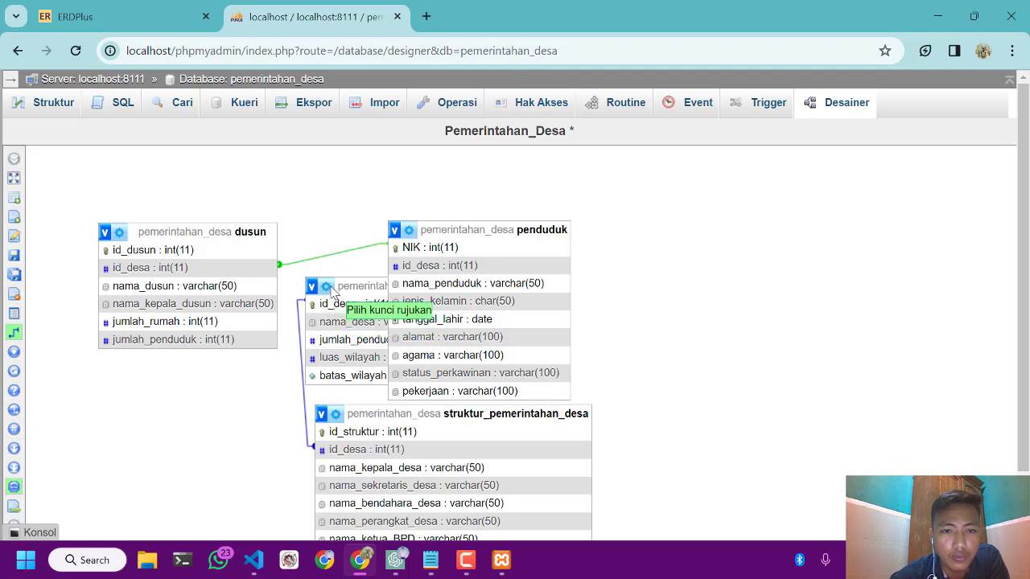
{"action": "left_click_drag", "start_coordinate": [333, 292], "coordinate": [144, 417]}
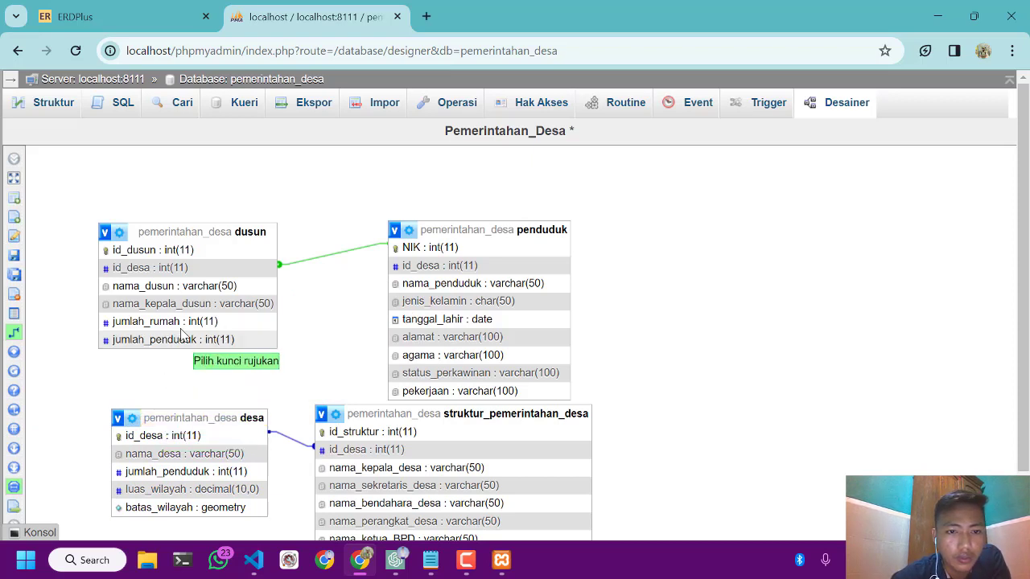
{"action": "left_click", "coordinate": [172, 253]}
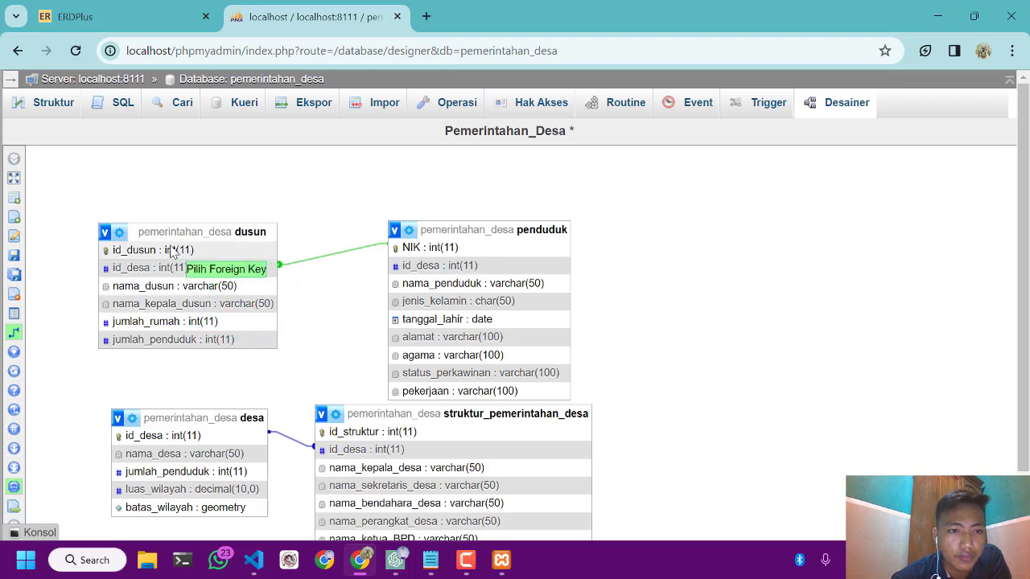
{"action": "left_click", "coordinate": [133, 437]}
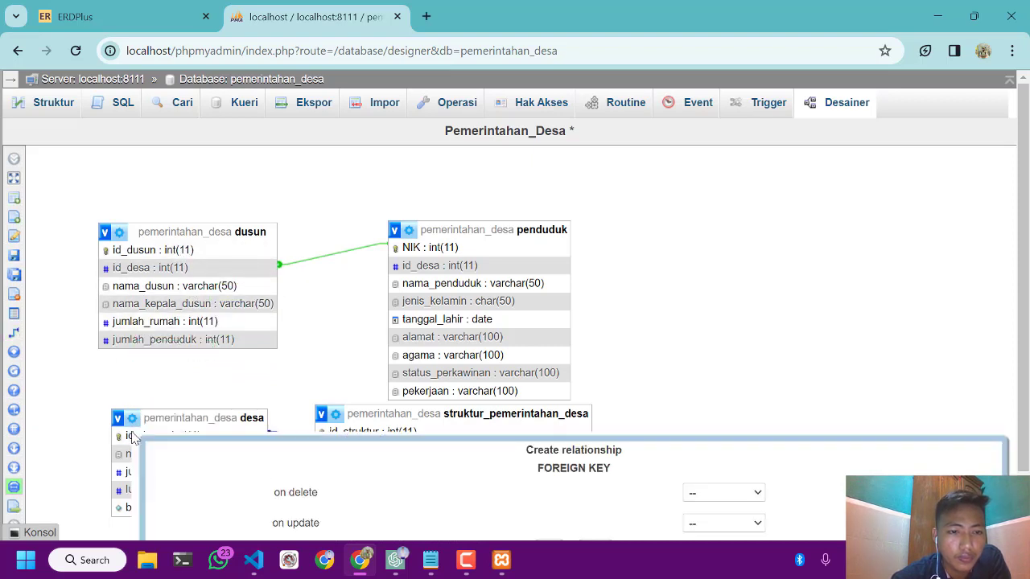
{"action": "scroll", "coordinate": [507, 407], "scroll_direction": "down", "scroll_amount": 1}
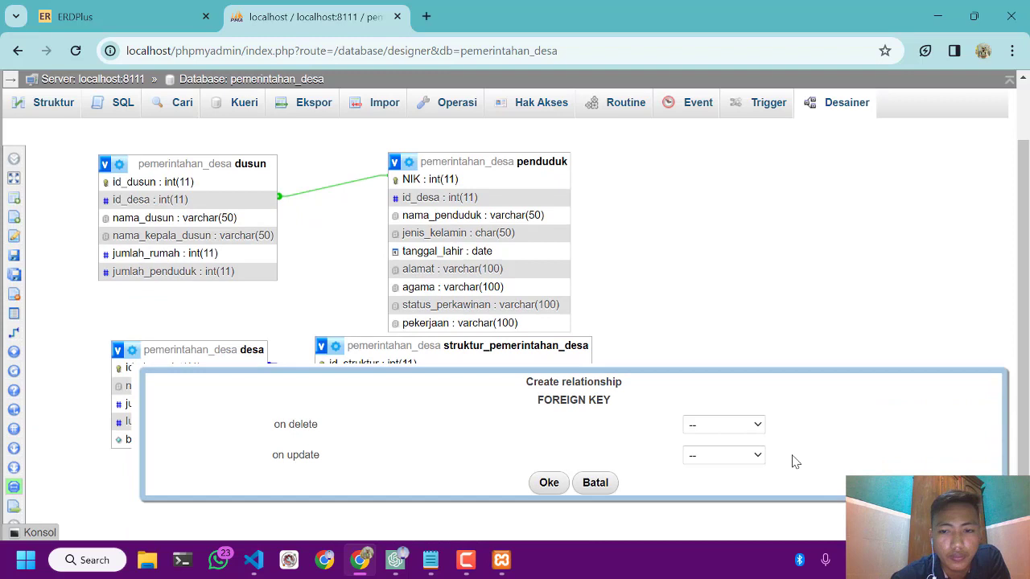
{"action": "left_click", "coordinate": [755, 425]}
{"action": "left_click", "coordinate": [711, 454]}
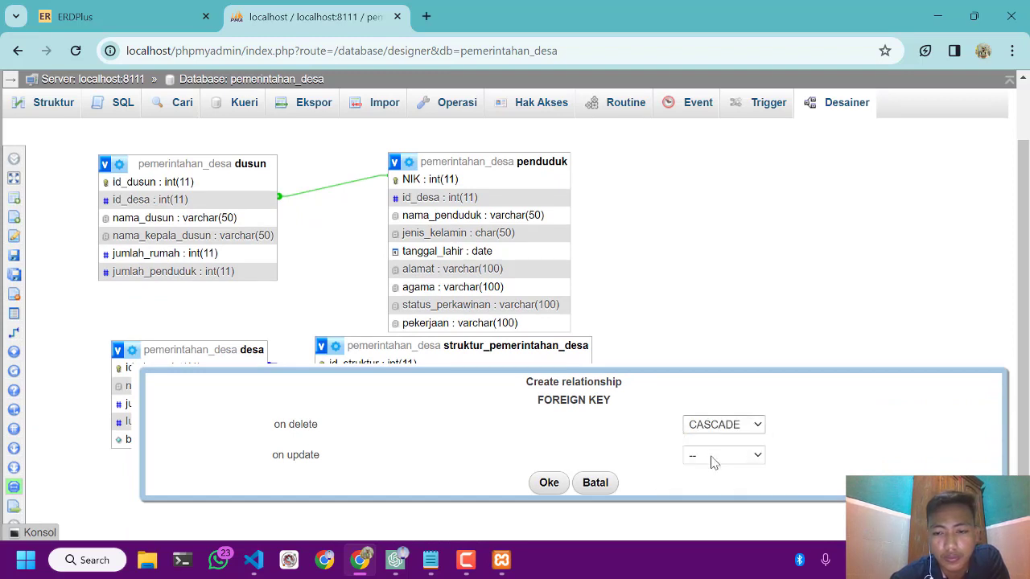
{"action": "left_click", "coordinate": [712, 457]}
{"action": "left_click", "coordinate": [713, 484]}
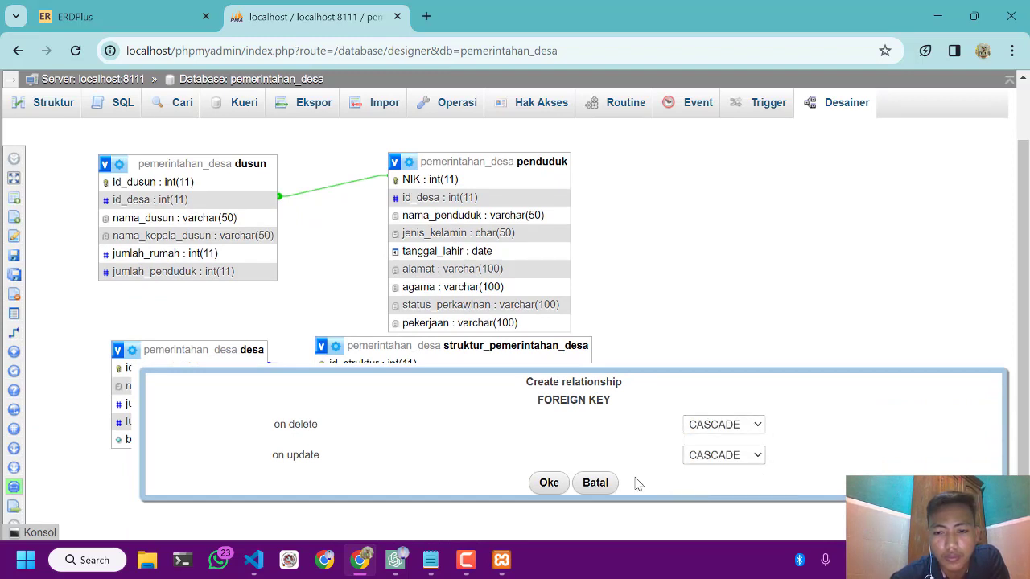
{"action": "left_click", "coordinate": [549, 483]}
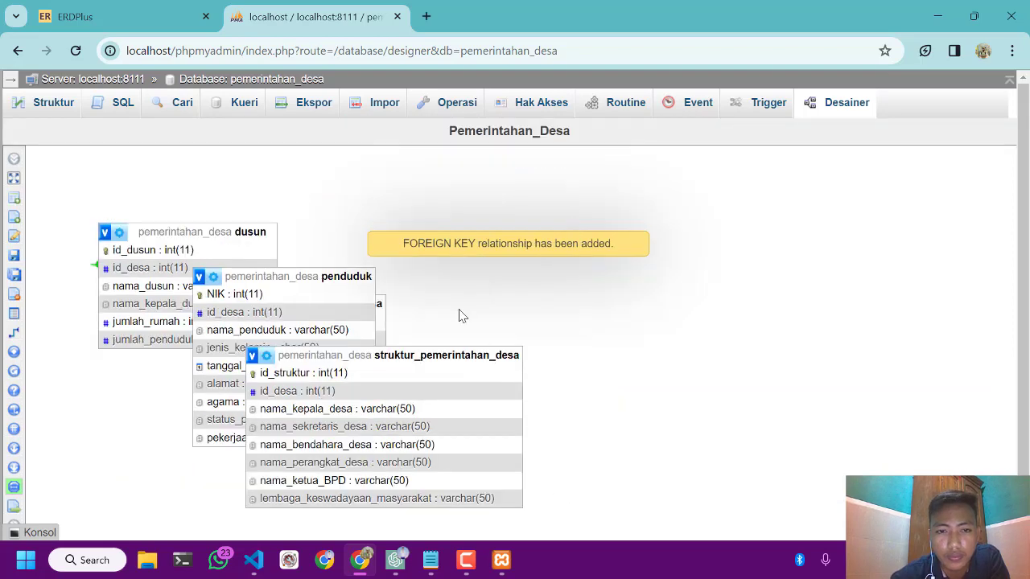
Reload the designer page and arrange the tables in two rows, dusun and desa above penduduk and struktur_pemerintahan_desa
{"action": "left_click", "coordinate": [75, 51]}
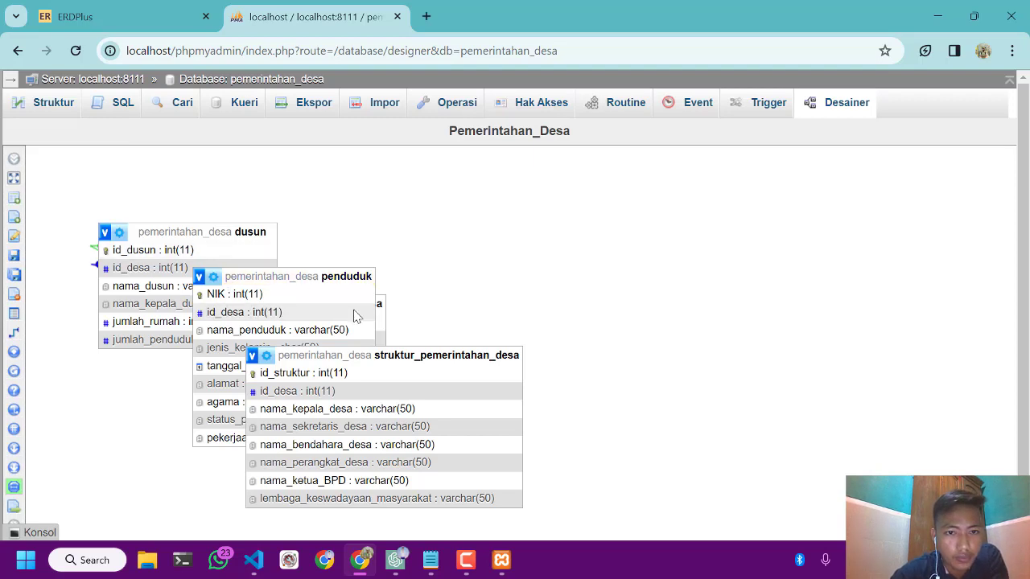
{"action": "left_click", "coordinate": [336, 279]}
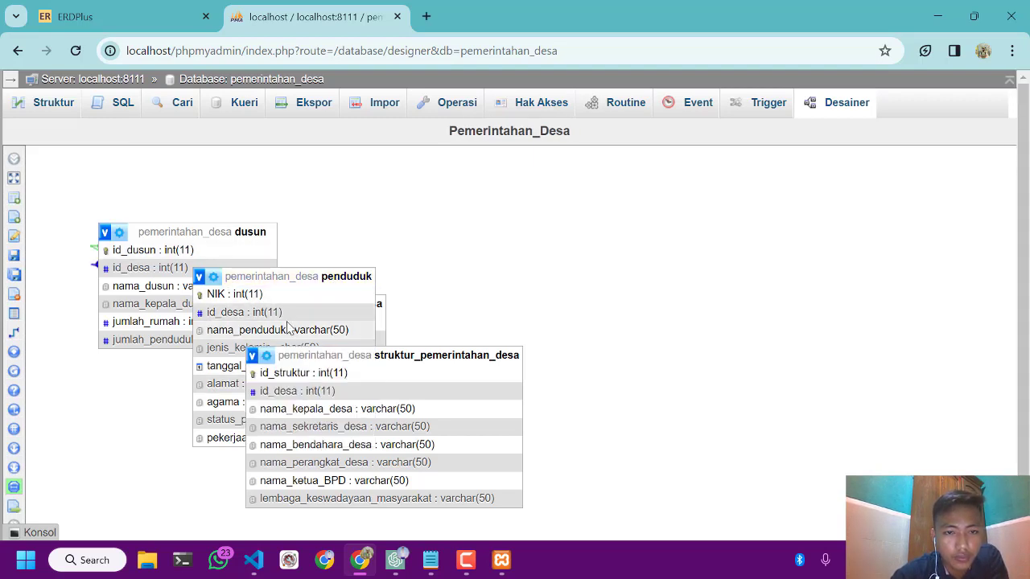
{"action": "left_click_drag", "start_coordinate": [320, 282], "coordinate": [182, 370]}
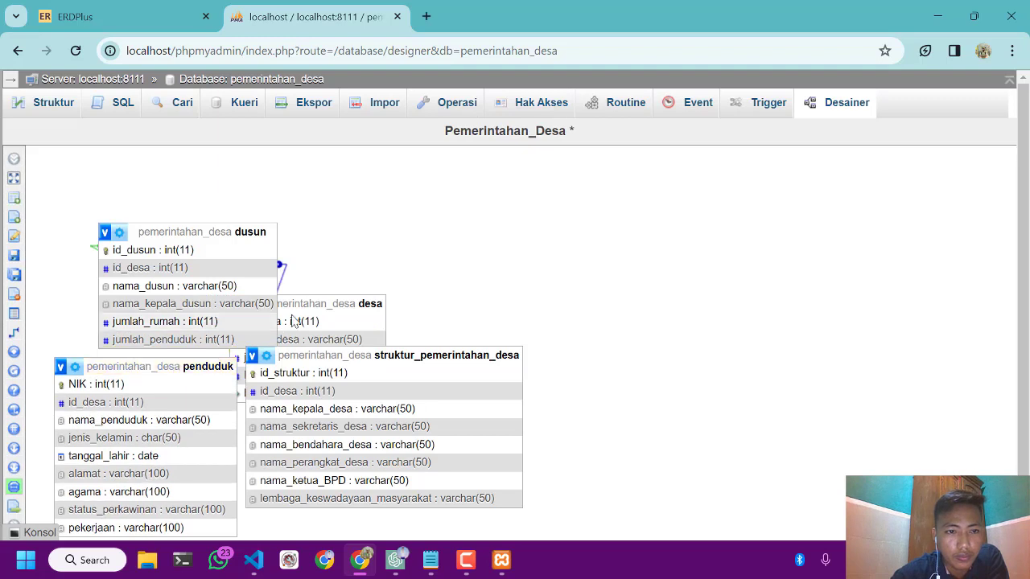
{"action": "left_click_drag", "start_coordinate": [322, 303], "coordinate": [440, 245]}
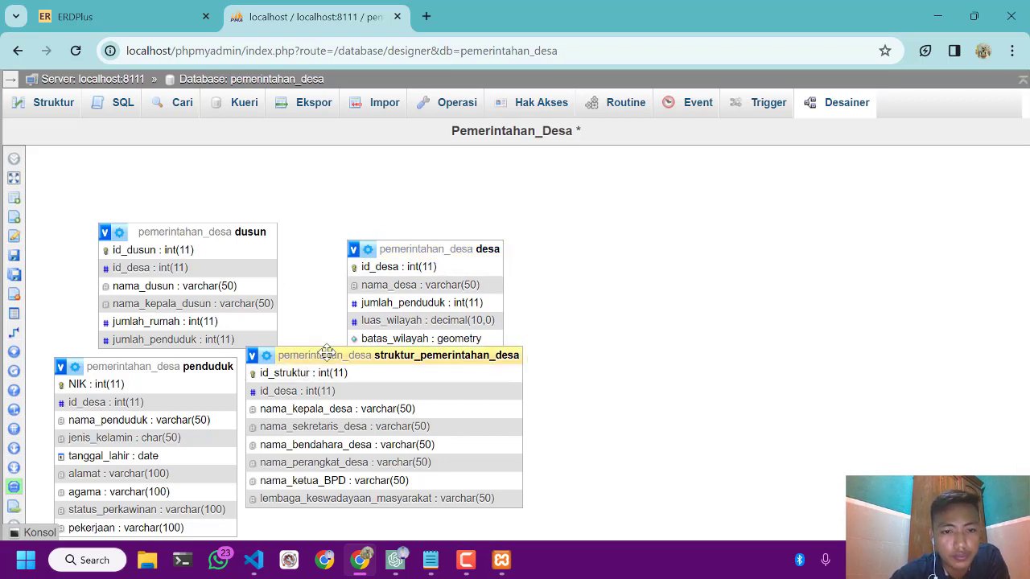
{"action": "left_click_drag", "start_coordinate": [328, 355], "coordinate": [417, 399]}
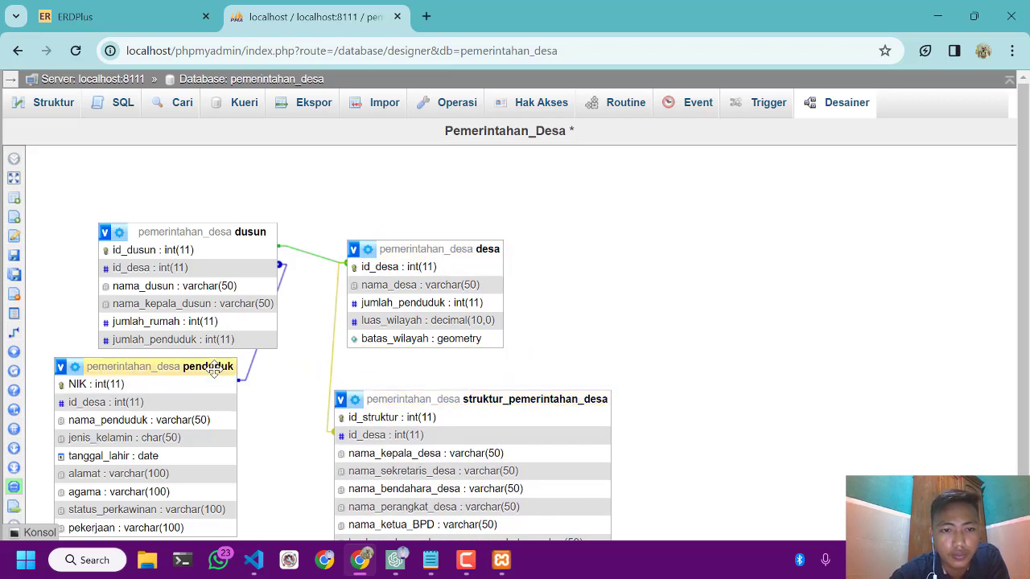
{"action": "left_click_drag", "start_coordinate": [219, 367], "coordinate": [246, 386]}
{"action": "scroll", "coordinate": [293, 372], "scroll_direction": "down", "scroll_amount": 1}
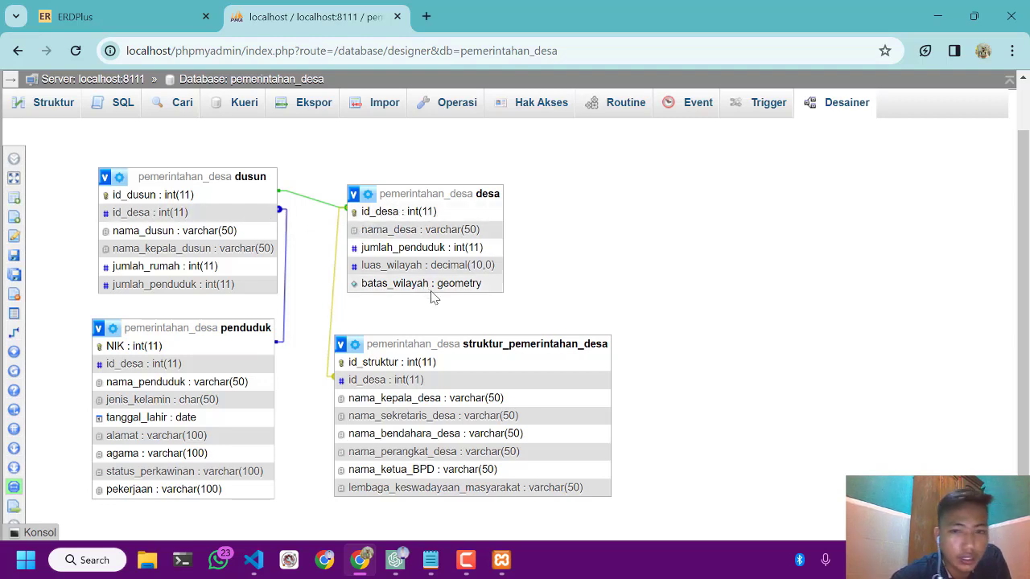
{"action": "left_click", "coordinate": [366, 197]}
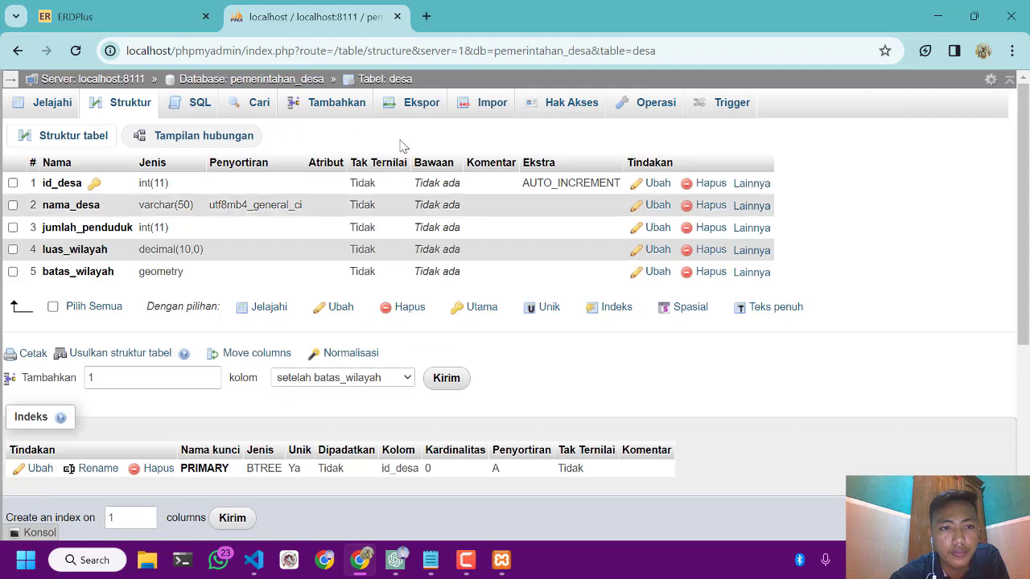
{"action": "left_click", "coordinate": [18, 50]}
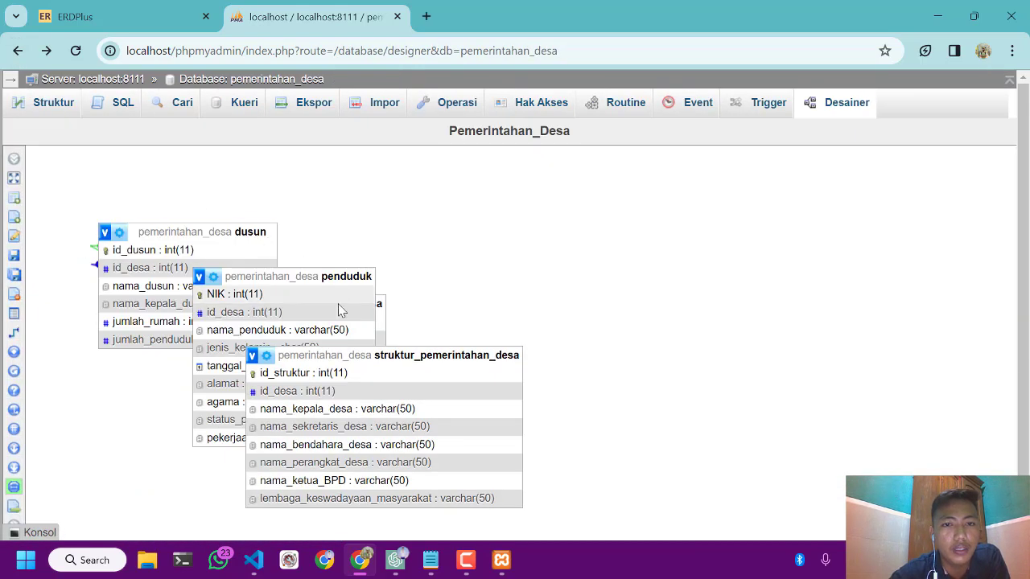
Spread the overlapping tables, moving dusun above penduduk and pulling desa out beside them in the designer canvas
{"action": "left_click_drag", "start_coordinate": [275, 276], "coordinate": [136, 378]}
{"action": "left_click_drag", "start_coordinate": [333, 299], "coordinate": [394, 308]}
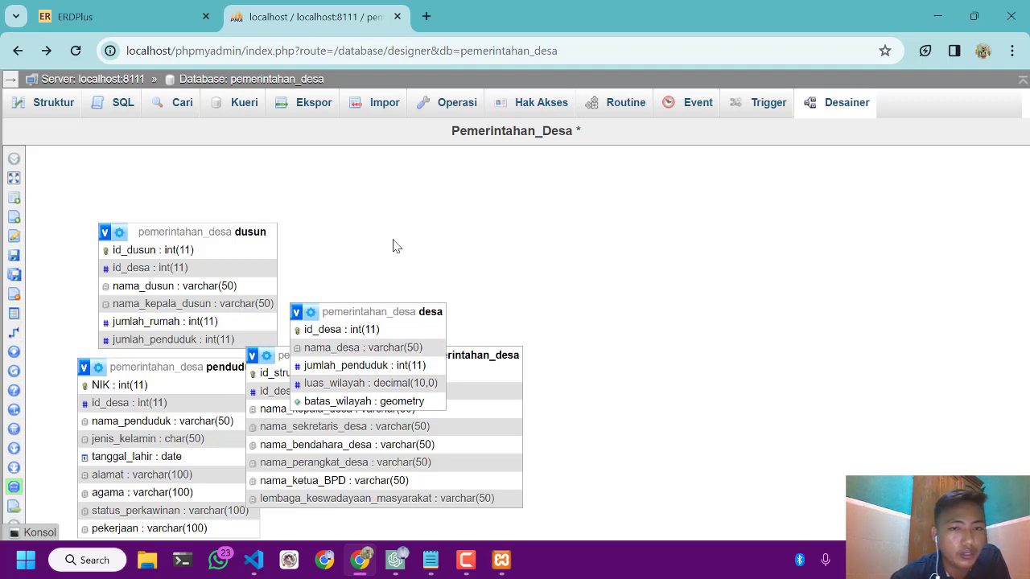
{"action": "left_click_drag", "start_coordinate": [366, 312], "coordinate": [408, 347]}
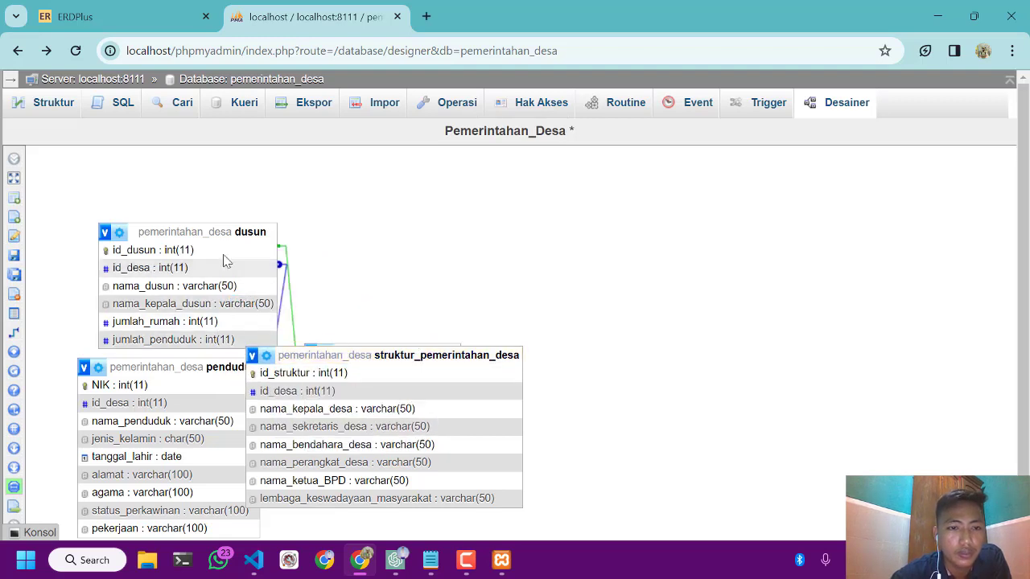
{"action": "left_click_drag", "start_coordinate": [239, 233], "coordinate": [347, 246]}
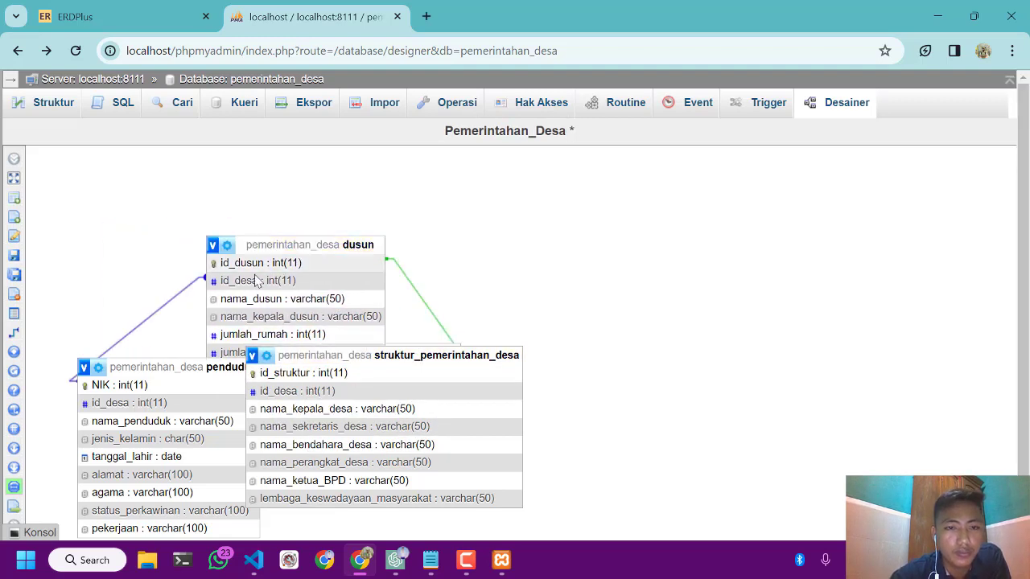
{"action": "left_click_drag", "start_coordinate": [183, 372], "coordinate": [187, 401]}
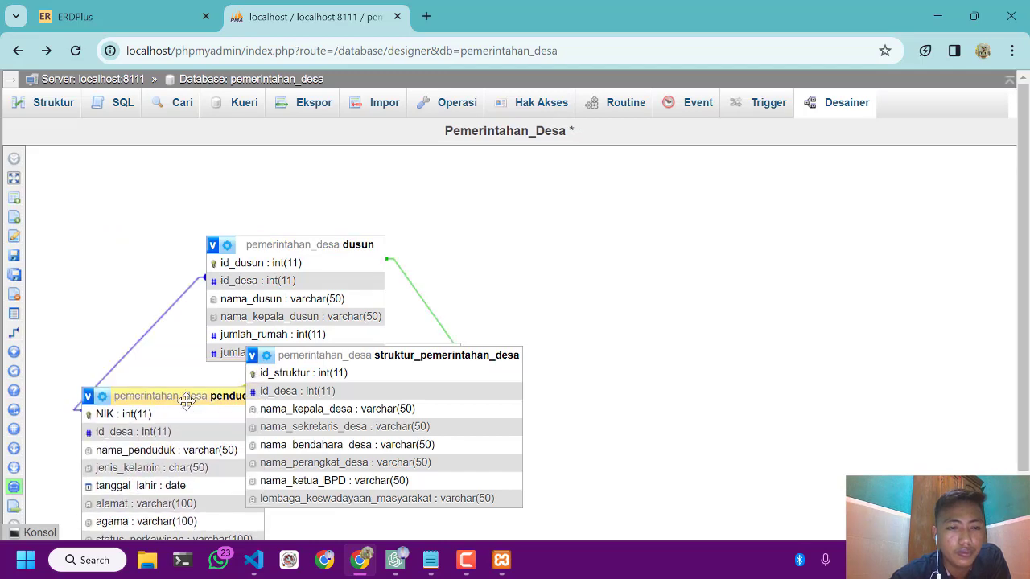
Arrange the tables in two rows, with dusun and desa above penduduk and struktur_pemerintahan_desa
{"action": "key", "text": "ctrl+minus"}
{"action": "key", "text": "ctrl+minus"}
{"action": "key", "text": "ctrl+minus"}
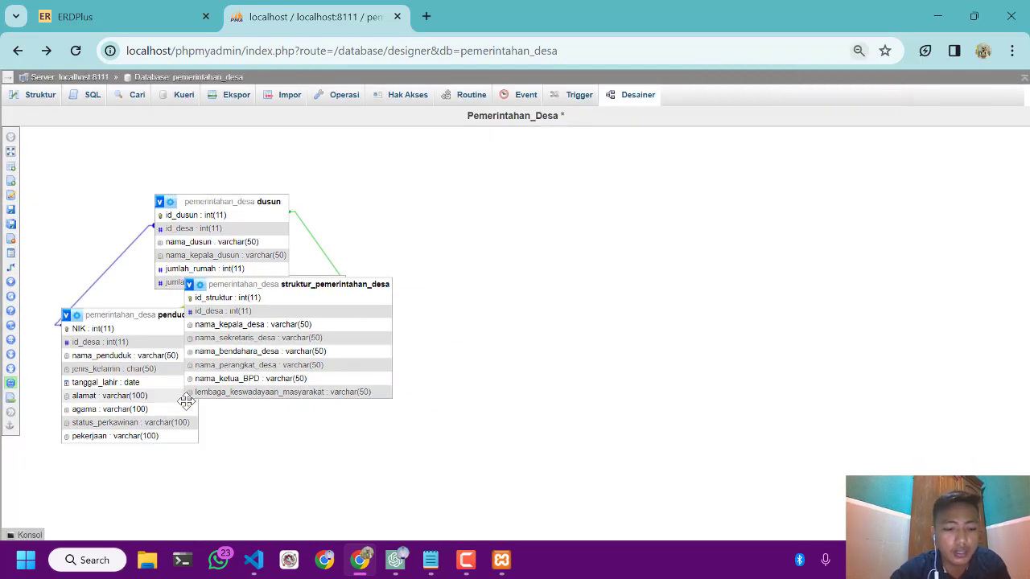
{"action": "key", "text": "ctrl+minus"}
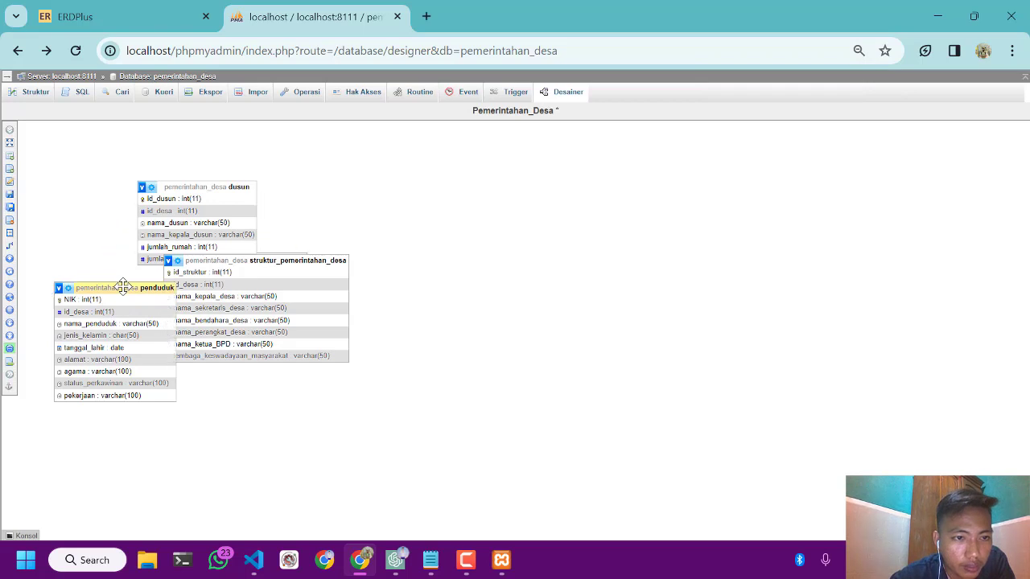
{"action": "left_click_drag", "start_coordinate": [125, 290], "coordinate": [189, 360]}
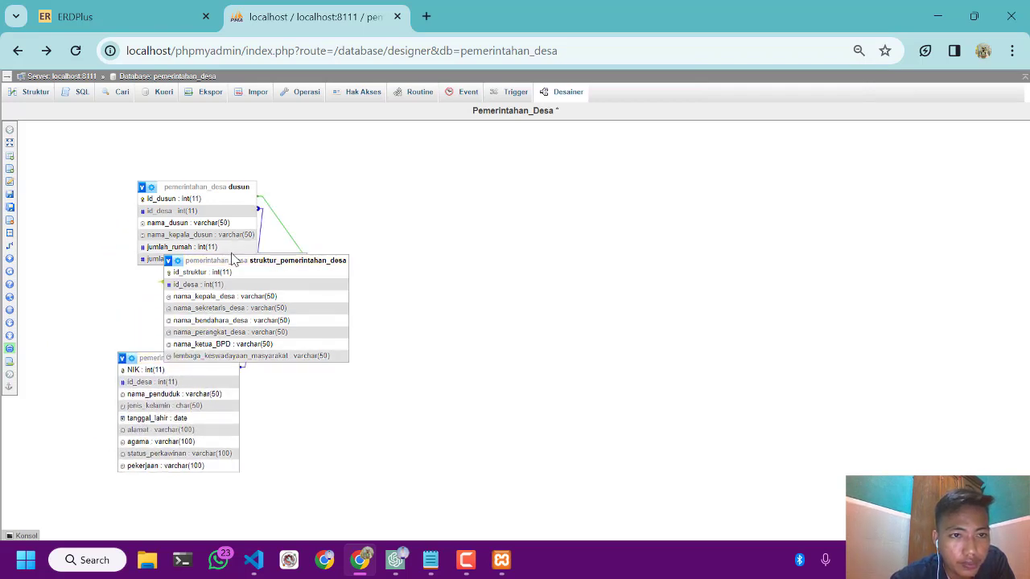
{"action": "left_click_drag", "start_coordinate": [231, 256], "coordinate": [421, 252]}
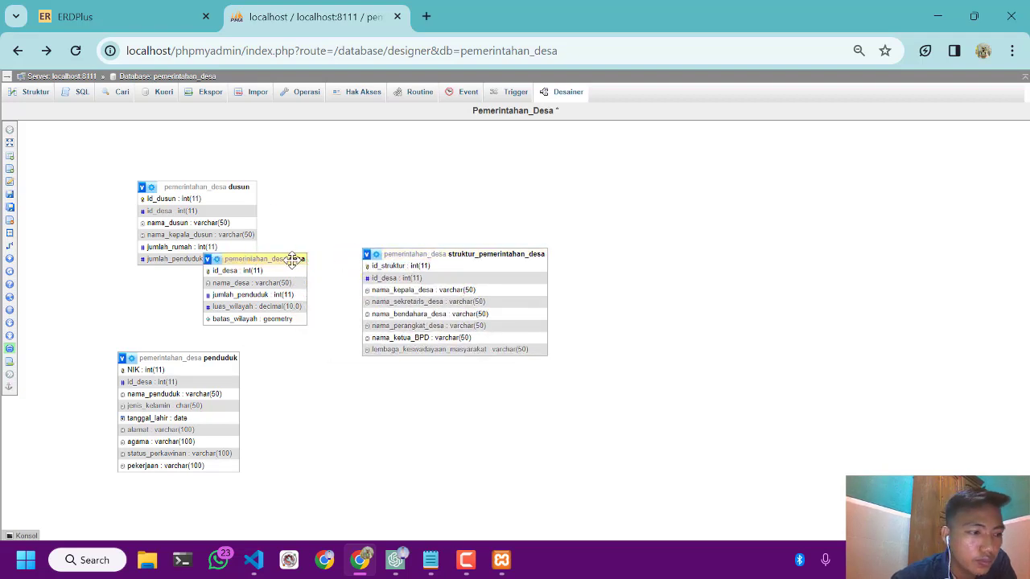
{"action": "left_click_drag", "start_coordinate": [294, 258], "coordinate": [397, 180]}
{"action": "left_click_drag", "start_coordinate": [404, 255], "coordinate": [354, 343]}
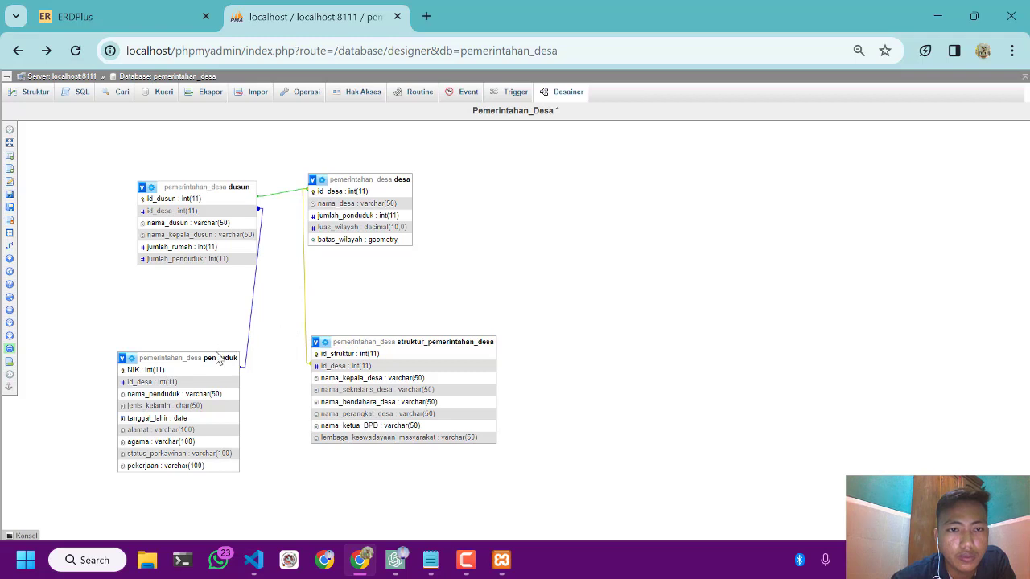
{"action": "mouse_move", "coordinate": [216, 358]}
{"action": "left_mouse_down"}
{"action": "mouse_move", "coordinate": [245, 348]}
{"action": "mouse_move", "coordinate": [229, 355]}
{"action": "left_mouse_up"}
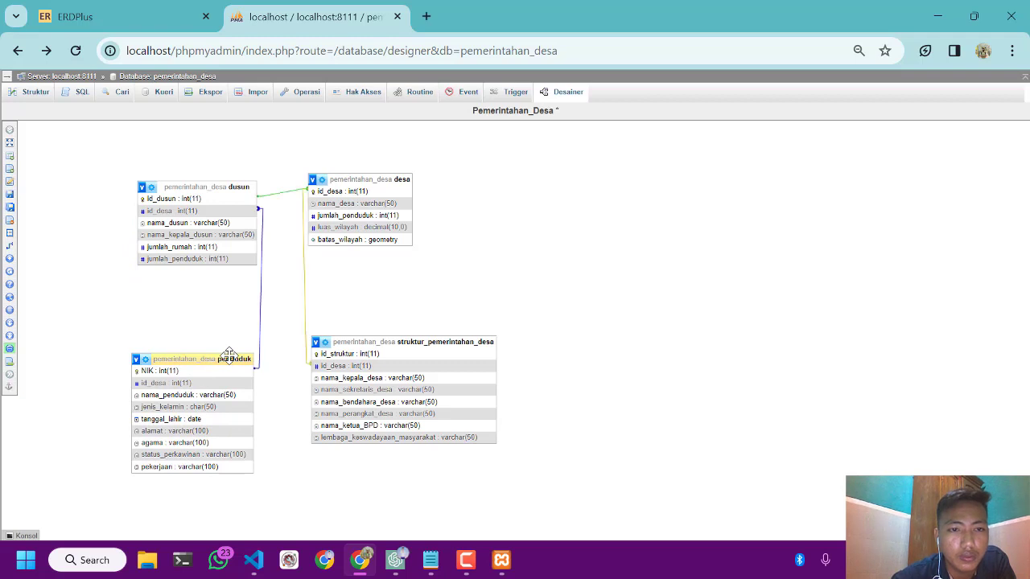
{"action": "left_click_drag", "start_coordinate": [348, 341], "coordinate": [344, 341]}
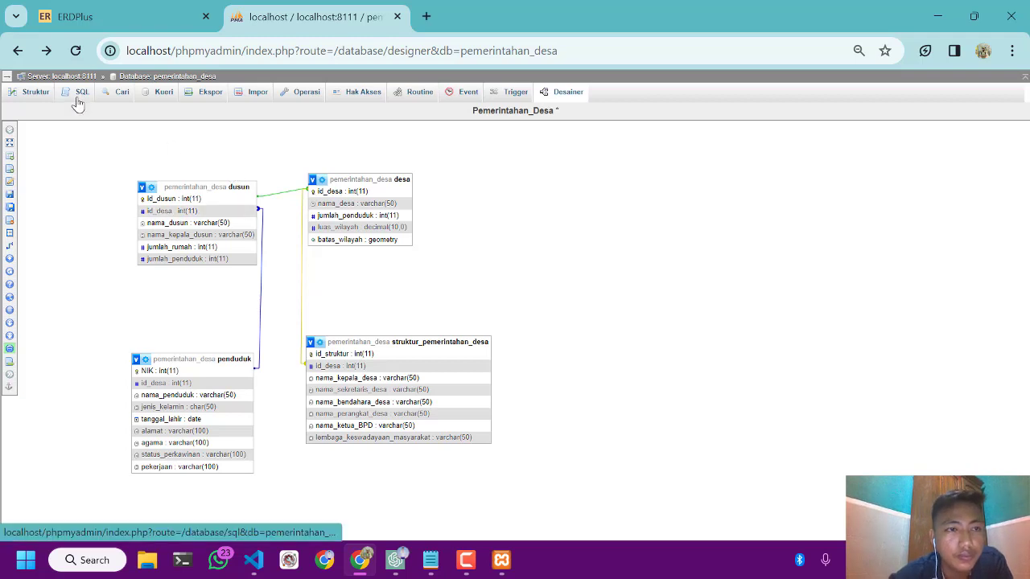
Try to create a foreign key relationship from penduduk to id_desa in struktur_pemerintahan_desa, with CASCADE on delete and on update
{"action": "left_click", "coordinate": [11, 249]}
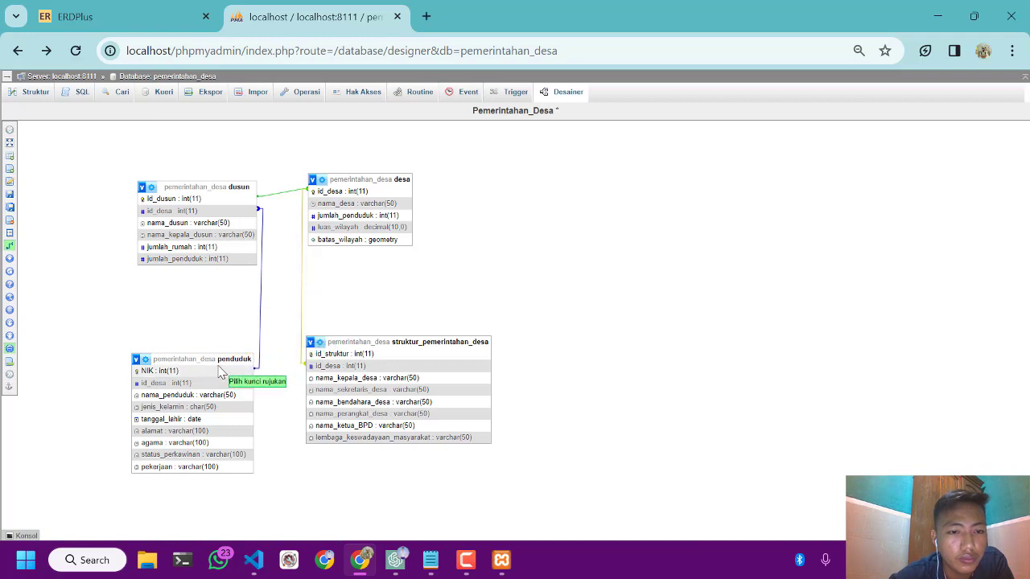
{"action": "left_click", "coordinate": [312, 366]}
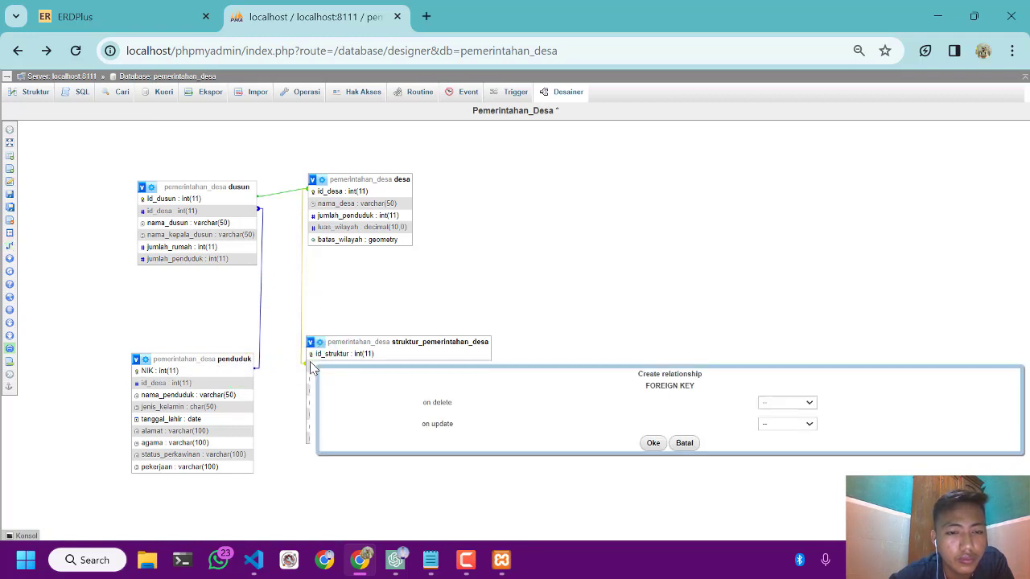
{"action": "left_click", "coordinate": [777, 405]}
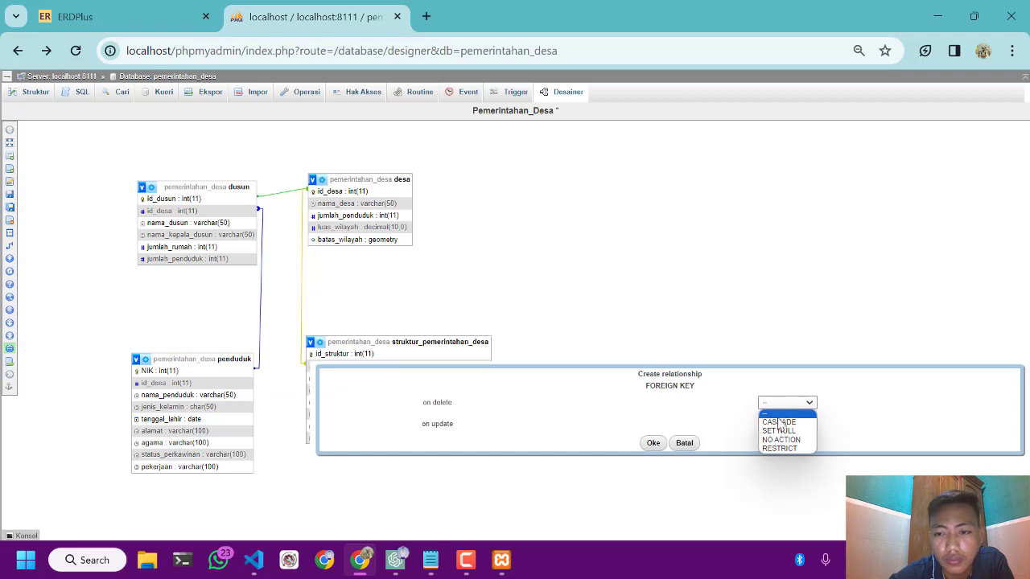
{"action": "left_click", "coordinate": [779, 427]}
{"action": "left_click", "coordinate": [779, 425]}
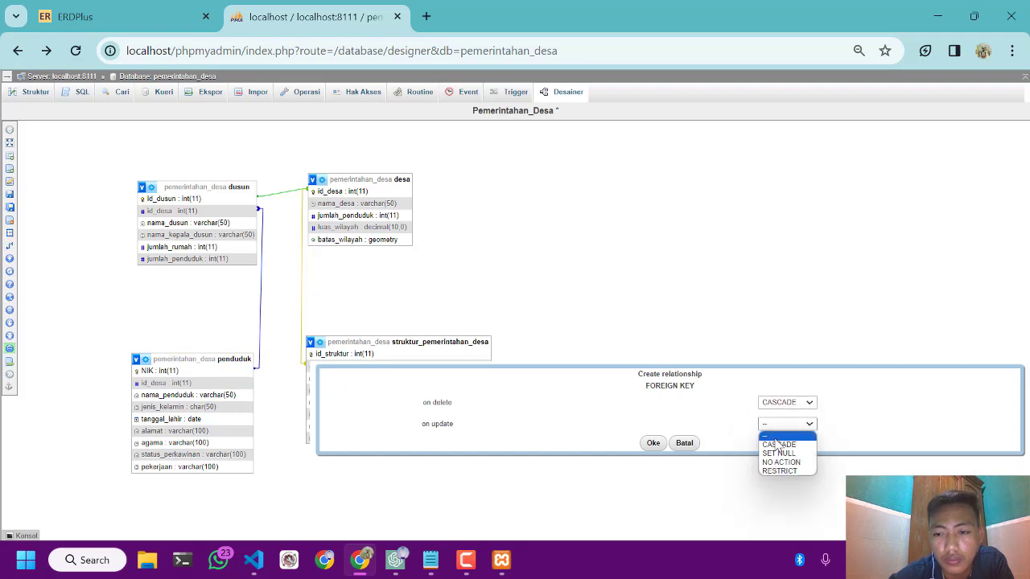
{"action": "left_click", "coordinate": [778, 444]}
{"action": "left_click", "coordinate": [653, 443]}
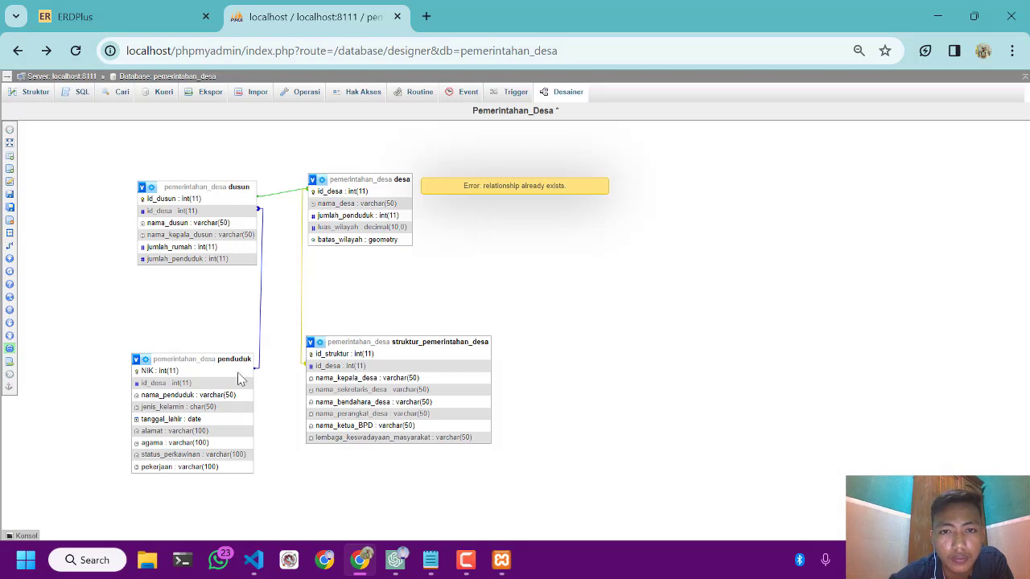
Create a foreign key relationship from id_struktur in struktur_pemerintahan_desa to id_desa in penduduk, with CASCADE on delete and on update
{"action": "left_click", "coordinate": [15, 248]}
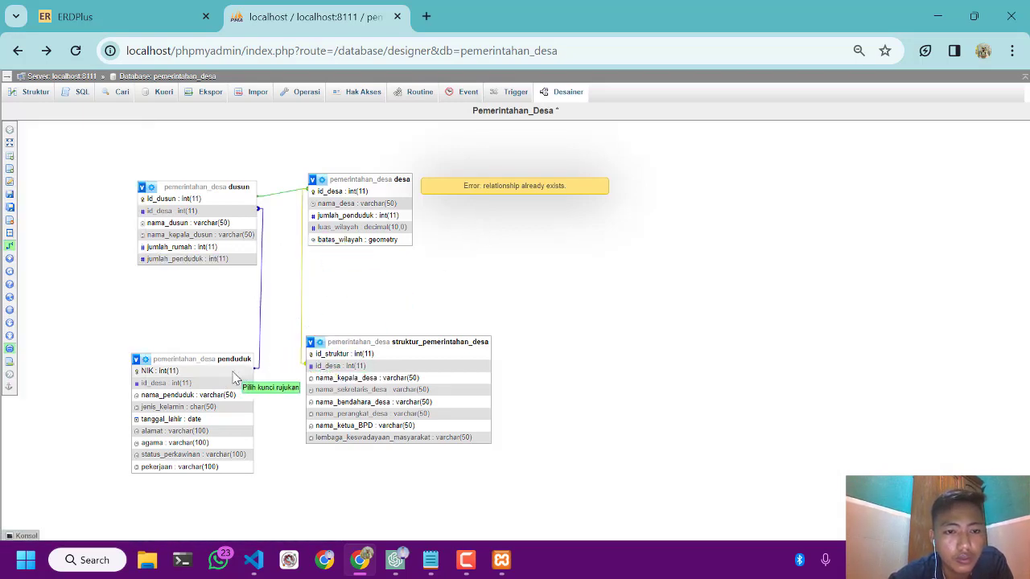
{"action": "left_click", "coordinate": [308, 355]}
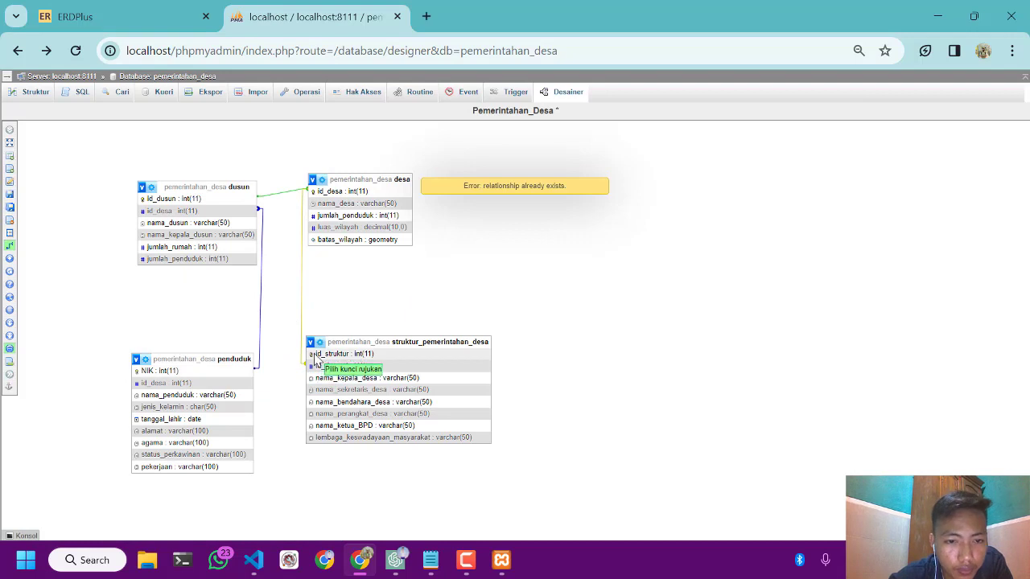
{"action": "left_click", "coordinate": [227, 384]}
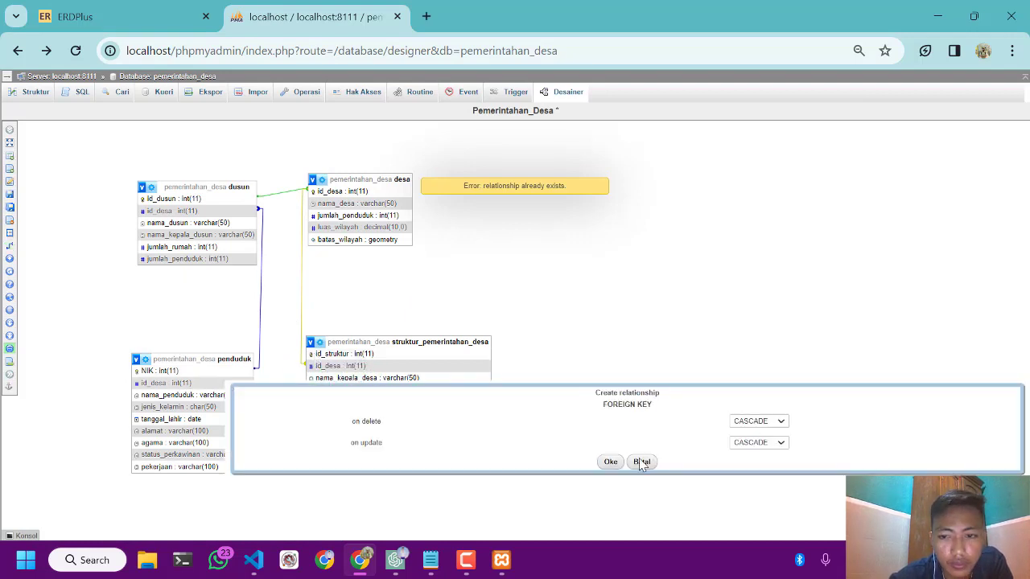
{"action": "left_click", "coordinate": [608, 464]}
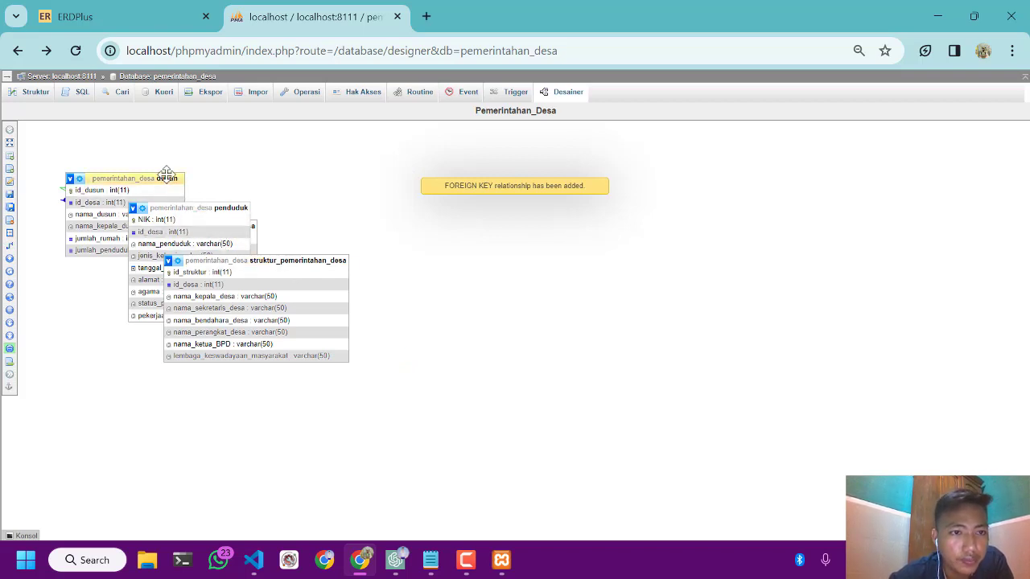
Spread the four tables apart, placing penduduk below dusun and struktur_pemerintahan_desa below desa
{"action": "left_click_drag", "start_coordinate": [207, 207], "coordinate": [210, 359]}
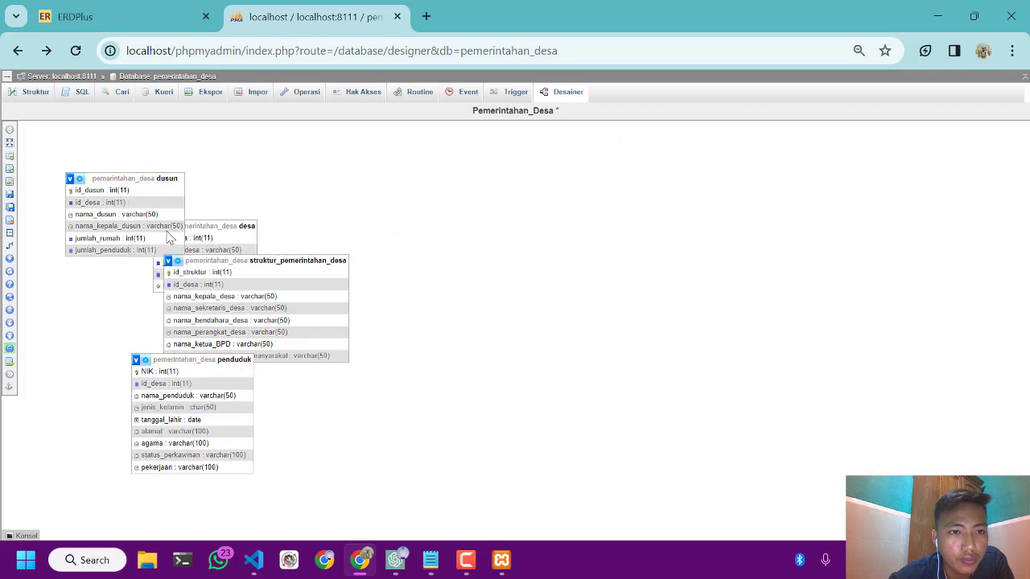
{"action": "left_click_drag", "start_coordinate": [166, 232], "coordinate": [138, 246]}
{"action": "left_click", "coordinate": [224, 222]}
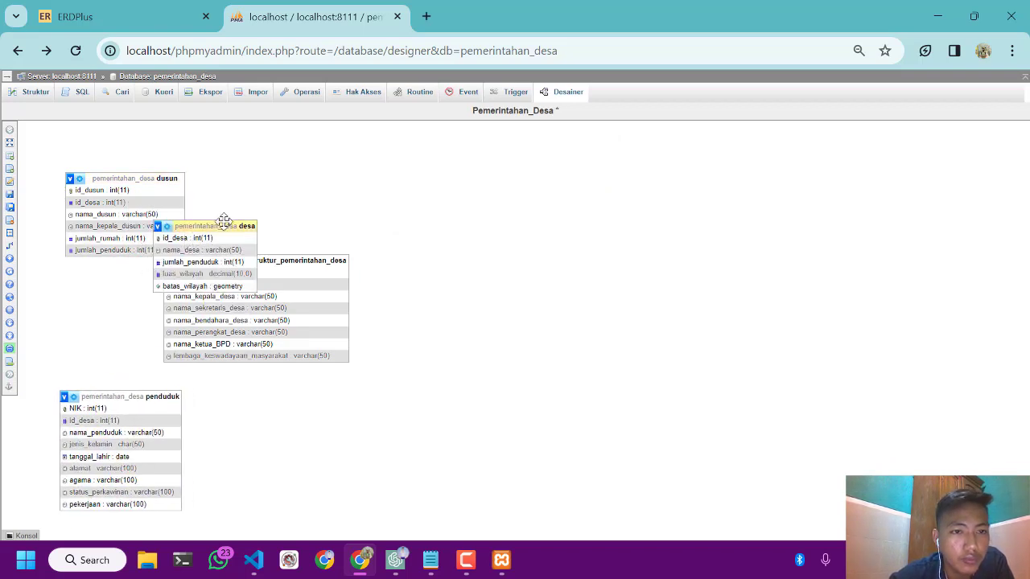
{"action": "left_click_drag", "start_coordinate": [224, 221], "coordinate": [283, 203]}
{"action": "left_click_drag", "start_coordinate": [265, 262], "coordinate": [322, 365]}
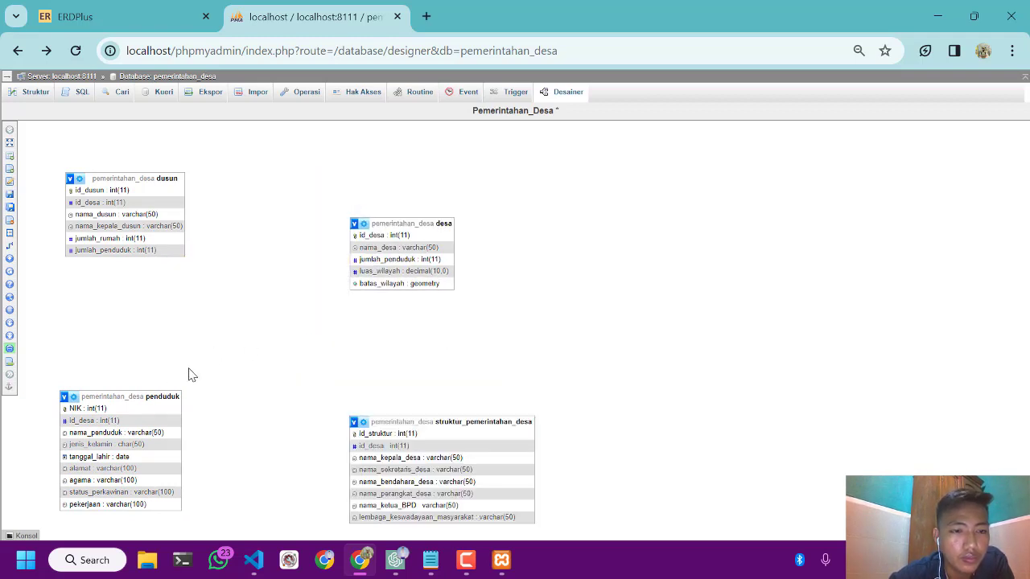
{"action": "left_click_drag", "start_coordinate": [188, 368], "coordinate": [242, 472]}
{"action": "left_click_drag", "start_coordinate": [158, 395], "coordinate": [206, 260]}
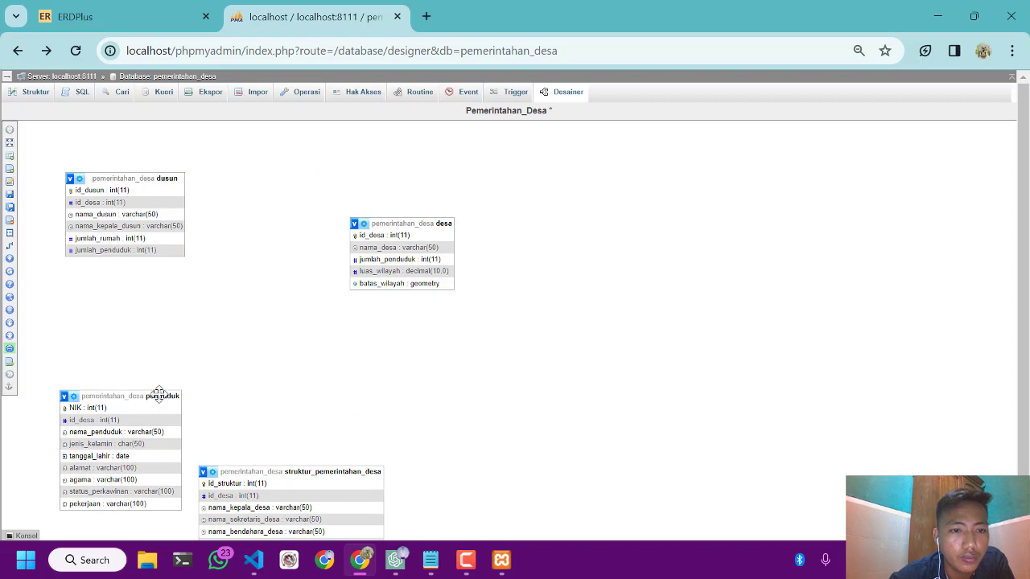
{"action": "left_click_drag", "start_coordinate": [156, 394], "coordinate": [195, 329]}
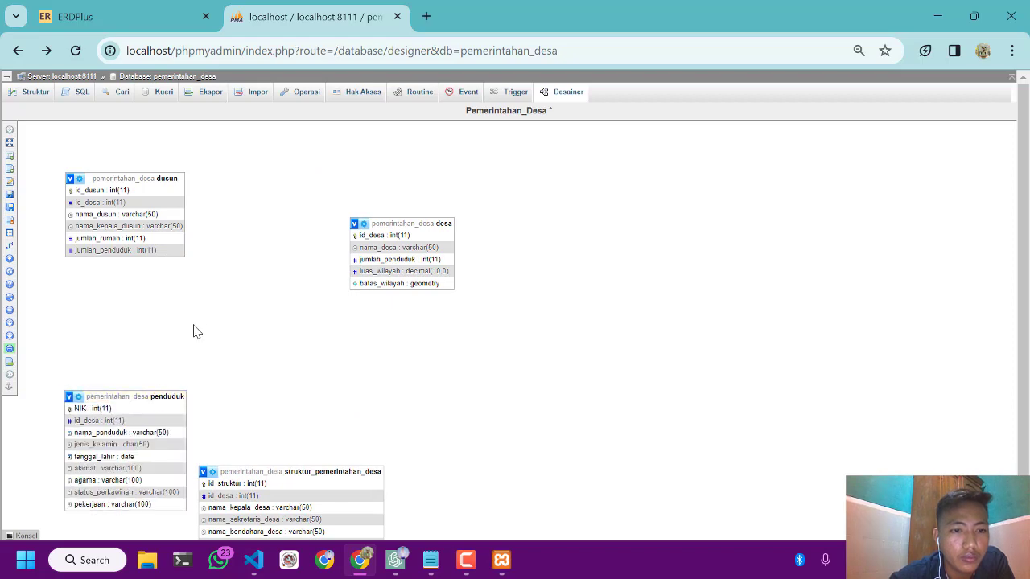
Reload the designer page and separate the overlapping tables, with dusun below penduduk and struktur_pemerintahan_desa and desa to their right
{"action": "left_click", "coordinate": [75, 50]}
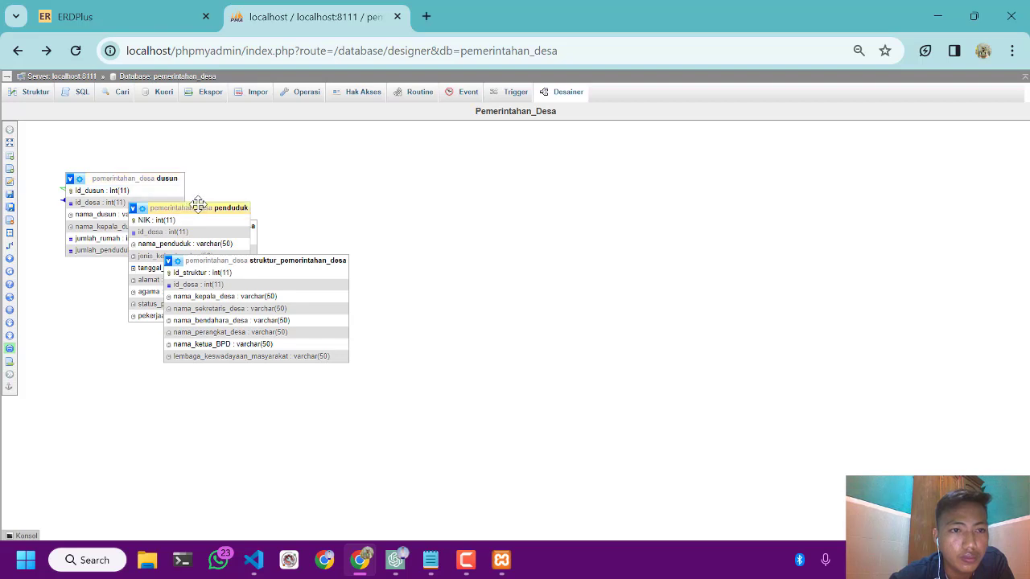
{"action": "left_click", "coordinate": [172, 178]}
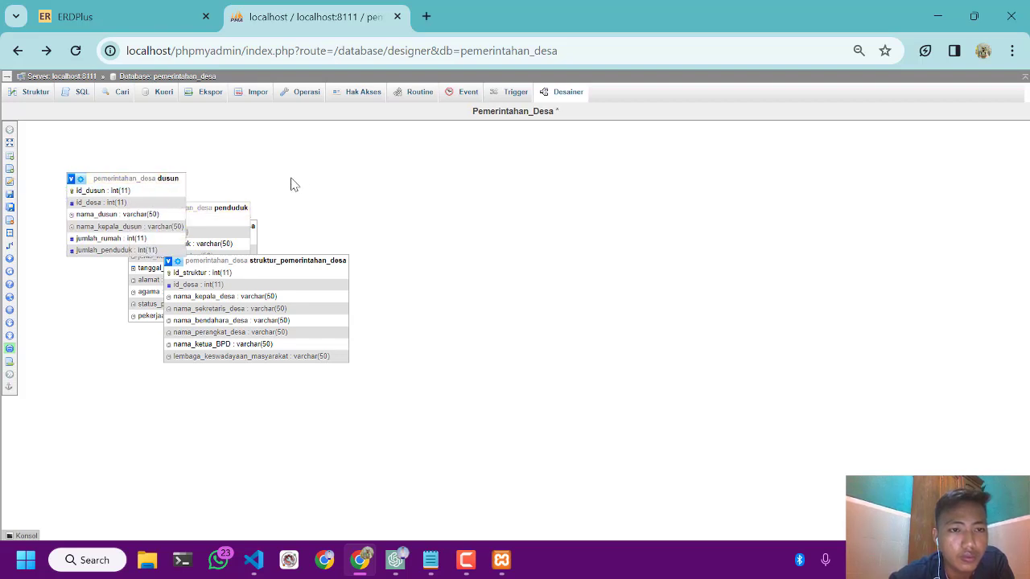
{"action": "left_click_drag", "start_coordinate": [180, 179], "coordinate": [295, 400]}
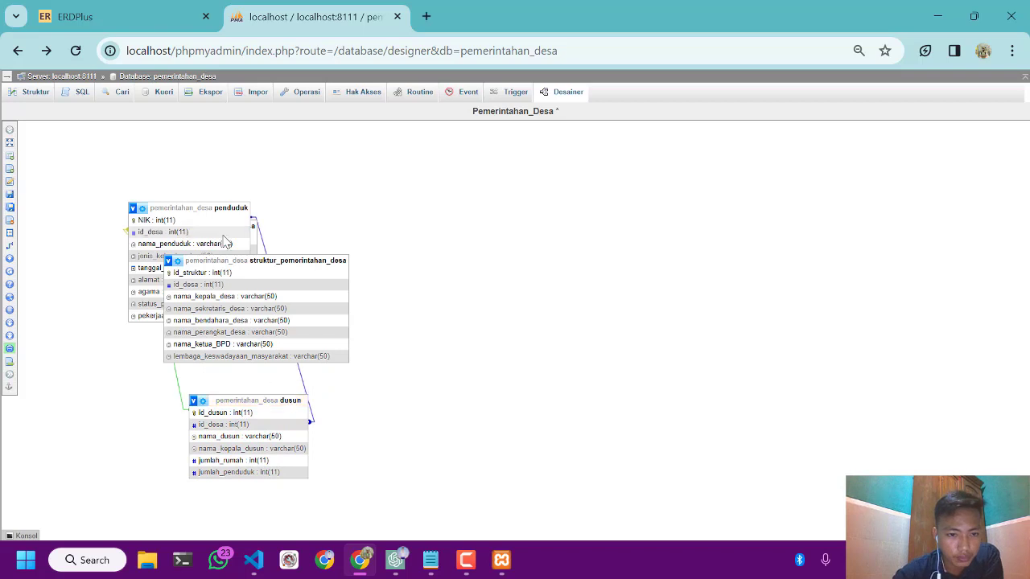
{"action": "left_click_drag", "start_coordinate": [265, 260], "coordinate": [373, 270]}
{"action": "left_click_drag", "start_coordinate": [252, 211], "coordinate": [460, 274]}
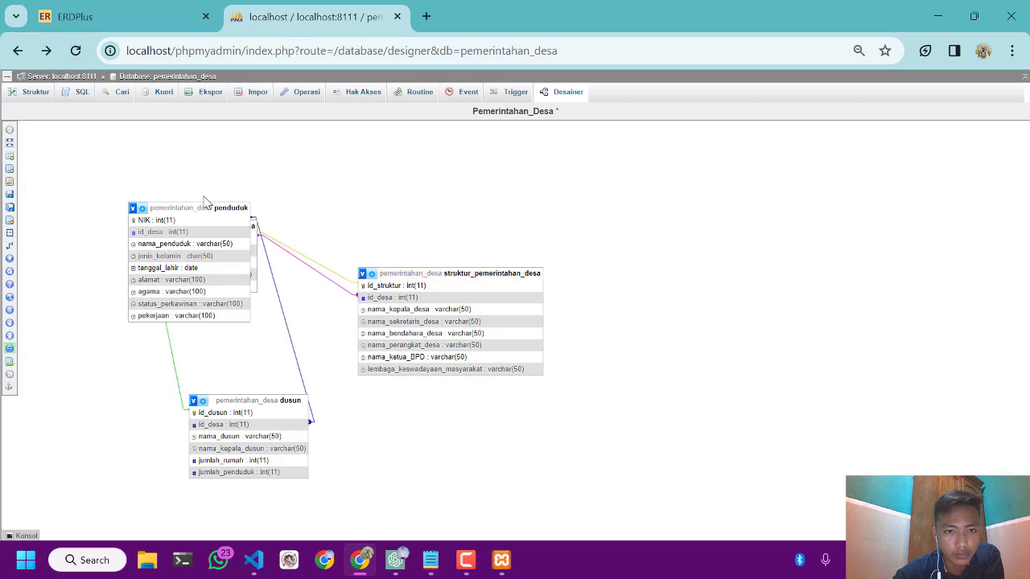
{"action": "left_click_drag", "start_coordinate": [200, 209], "coordinate": [131, 218]}
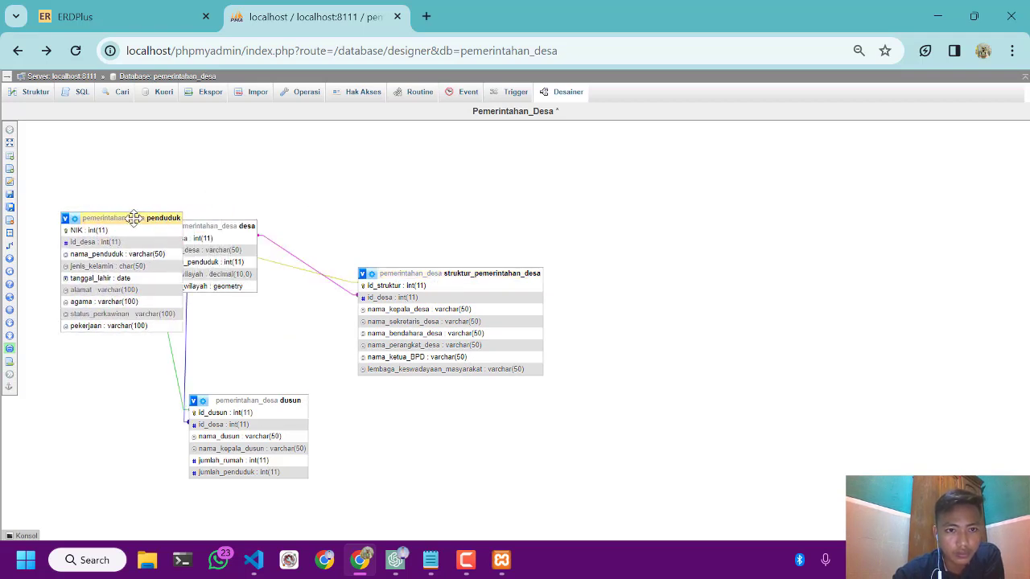
{"action": "left_click_drag", "start_coordinate": [233, 228], "coordinate": [378, 362]}
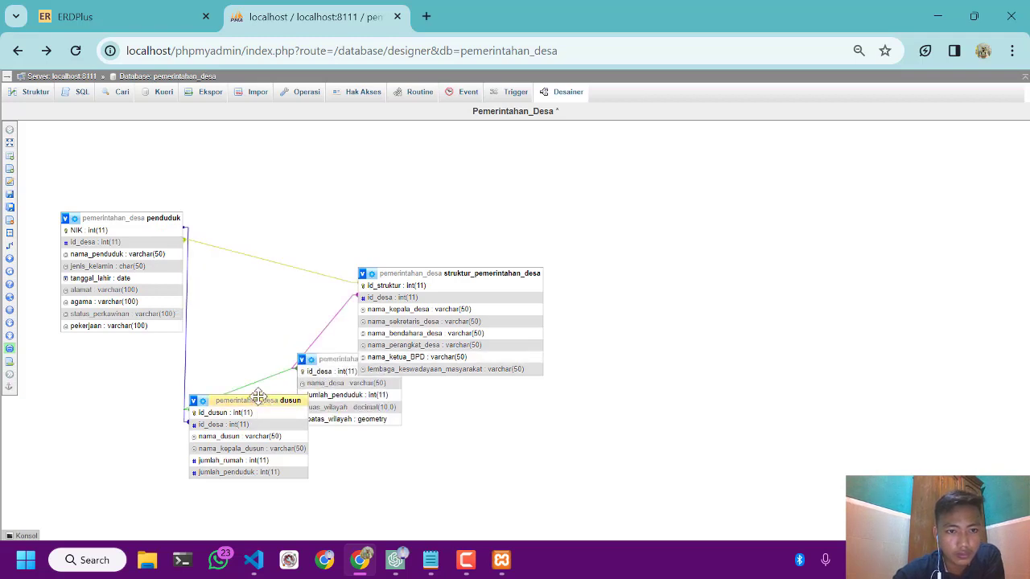
Align the tables in two rows, penduduk and struktur_pemerintahan_desa above dusun and desa, so the relationship lines run straight
{"action": "left_click_drag", "start_coordinate": [258, 399], "coordinate": [267, 365]}
{"action": "left_click_drag", "start_coordinate": [226, 408], "coordinate": [99, 387]}
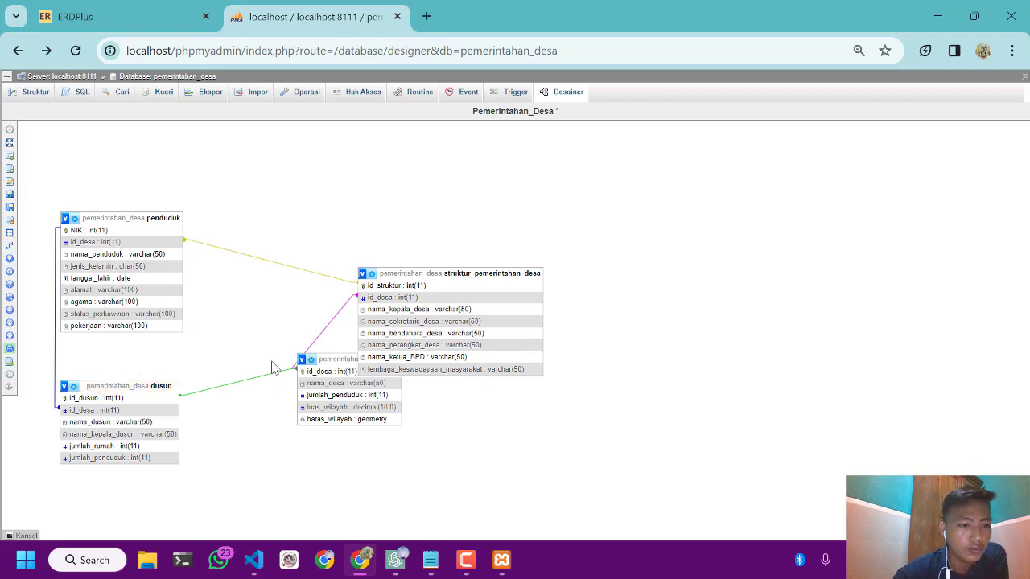
{"action": "left_click_drag", "start_coordinate": [386, 270], "coordinate": [270, 401]}
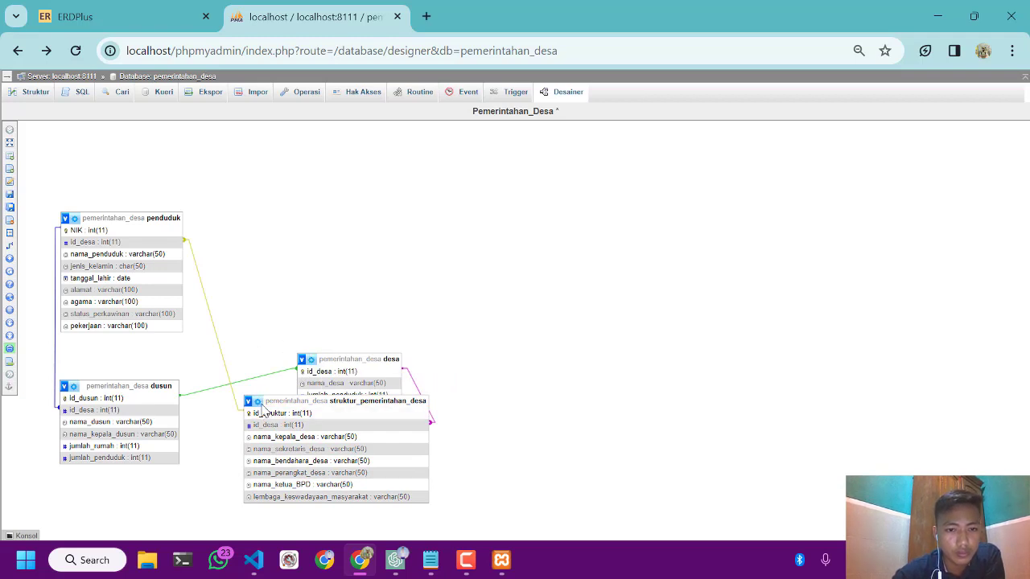
{"action": "left_click_drag", "start_coordinate": [255, 405], "coordinate": [279, 227]}
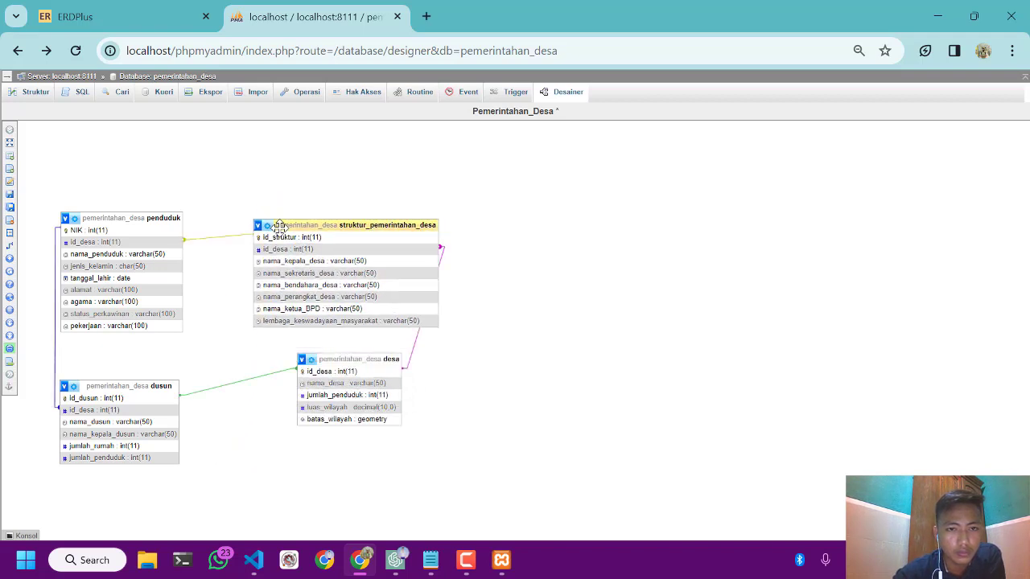
{"action": "left_click_drag", "start_coordinate": [338, 355], "coordinate": [375, 384]}
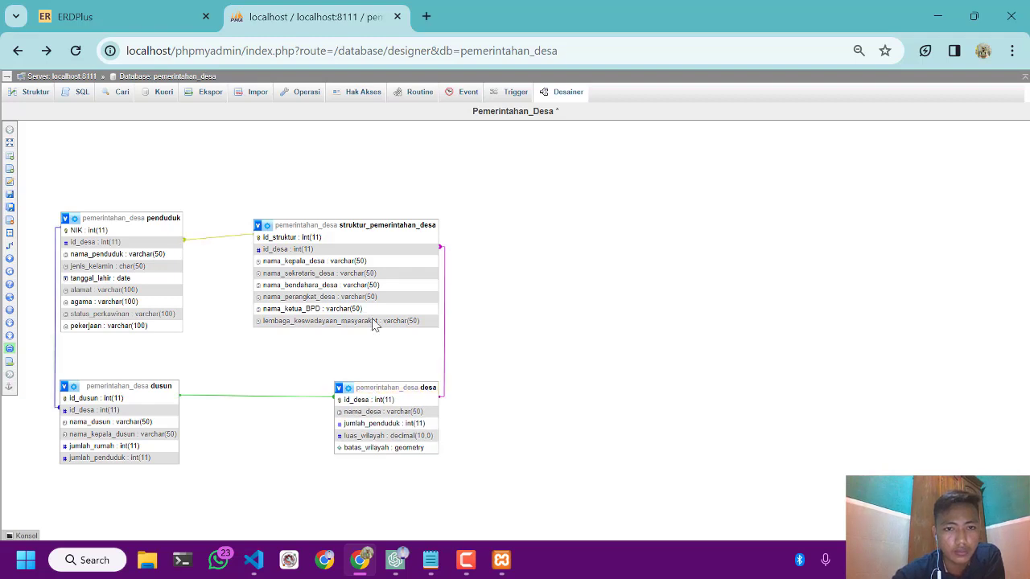
{"action": "left_click_drag", "start_coordinate": [320, 225], "coordinate": [322, 230]}
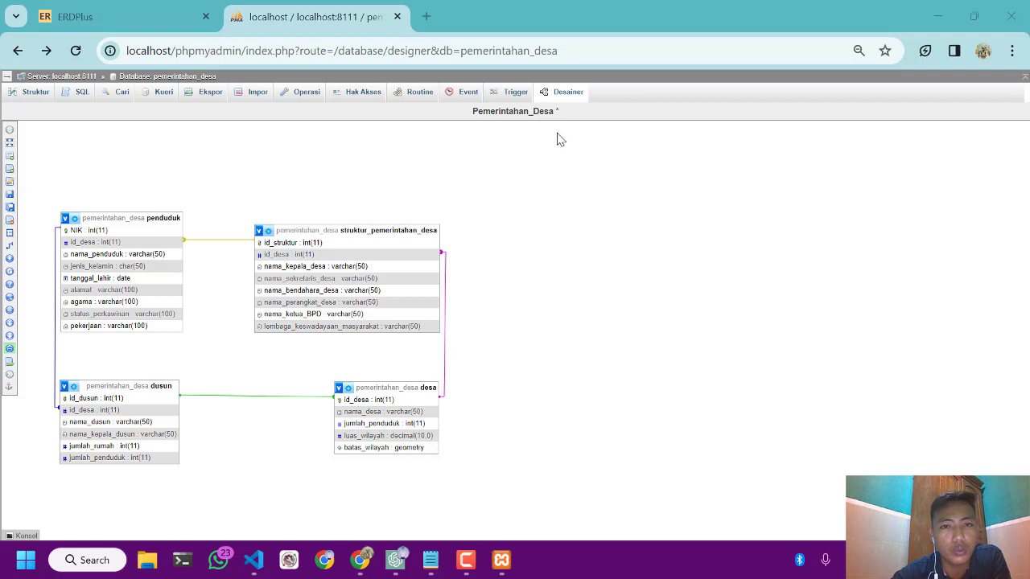
{"action": "left_click", "coordinate": [469, 562]}
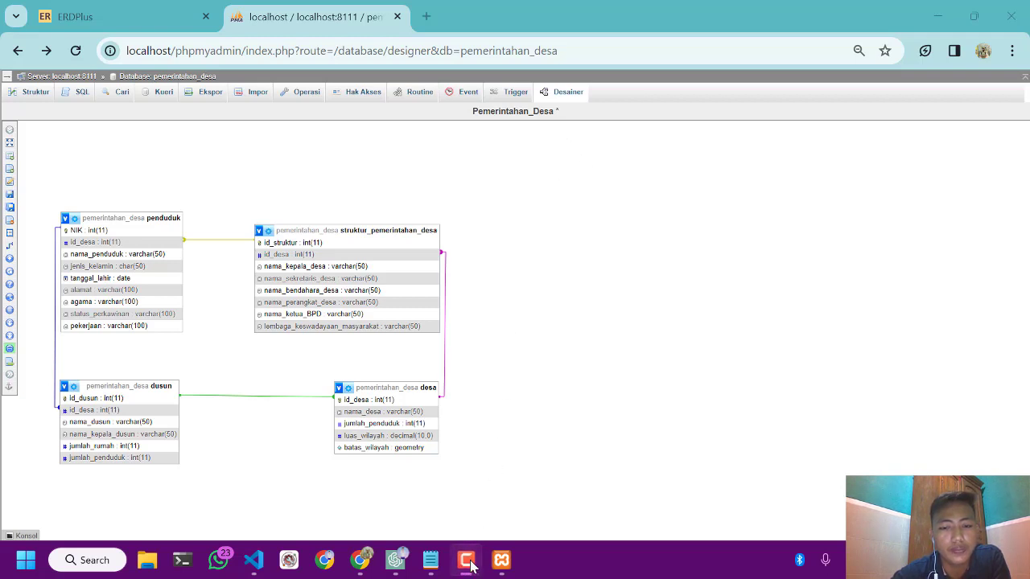